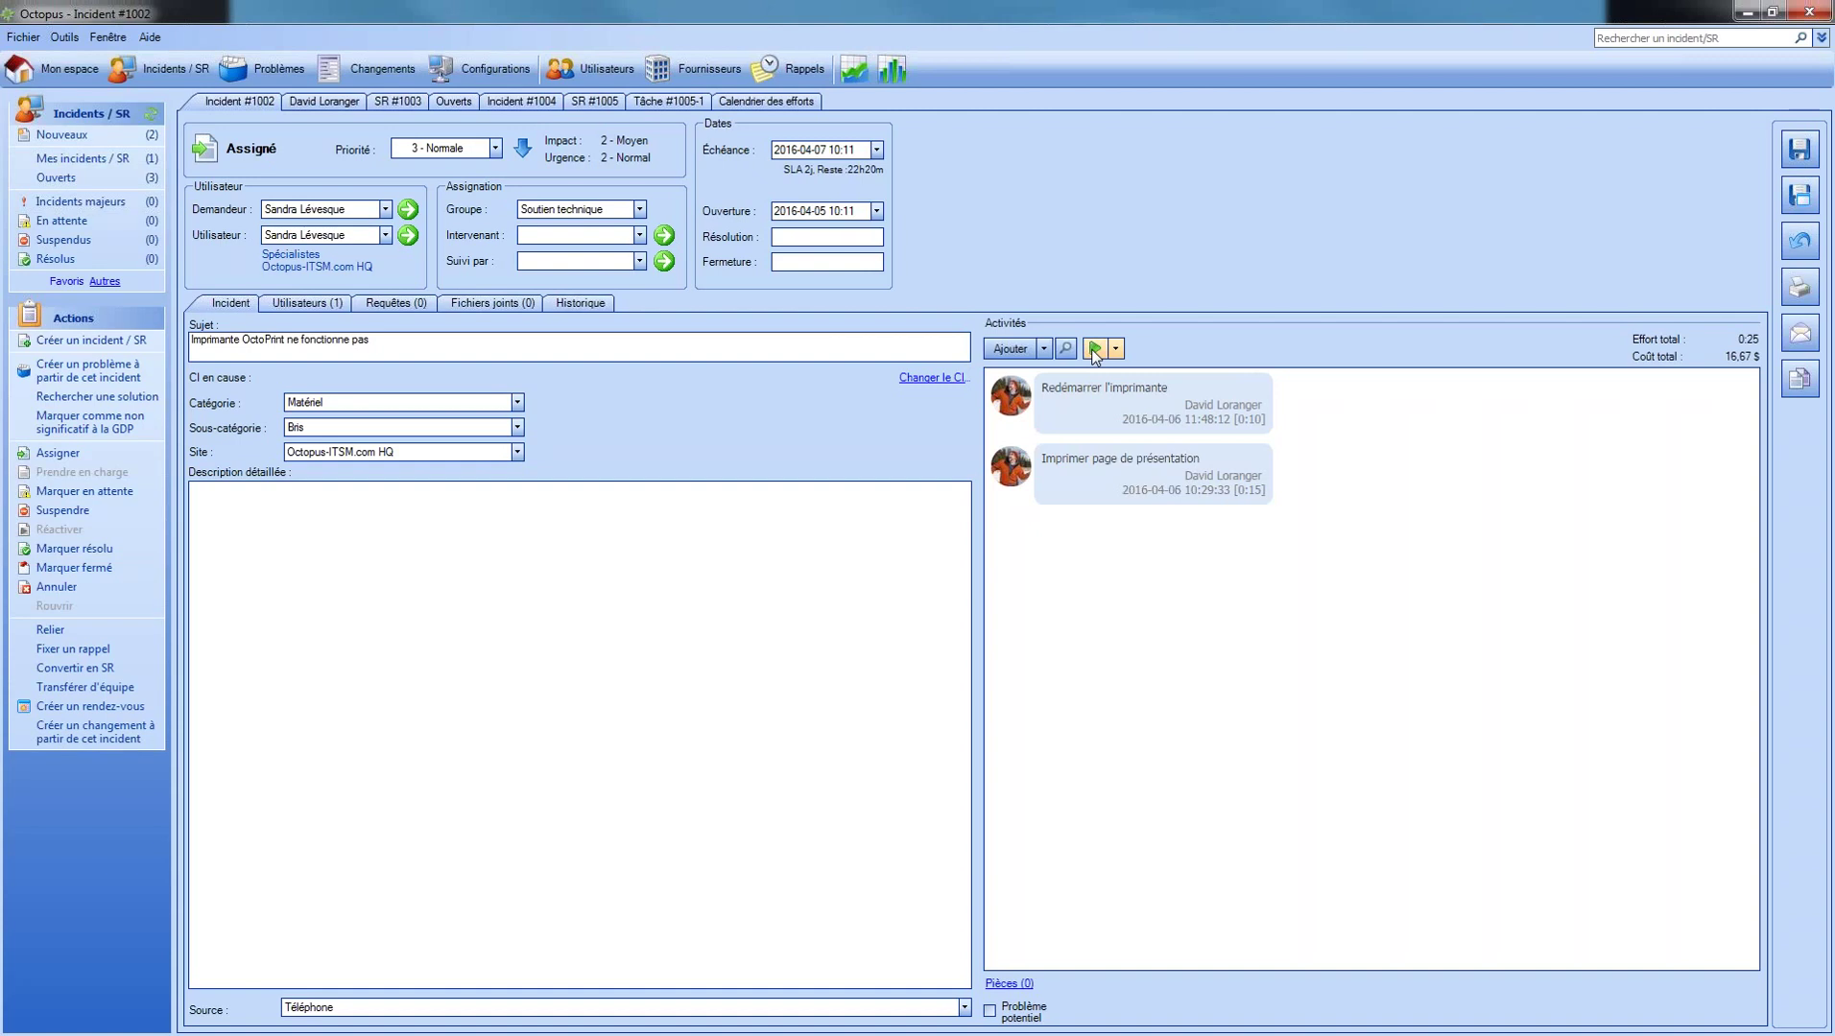
# Start the effort timer on incident #1002.
pyautogui.click(1095, 349)
pyautogui.click(1095, 349)
pyautogui.click(1090, 347)
# Start and stop the effort timer on SR #1003, checking incident #1002's timer in between.
pyautogui.click(390, 102)
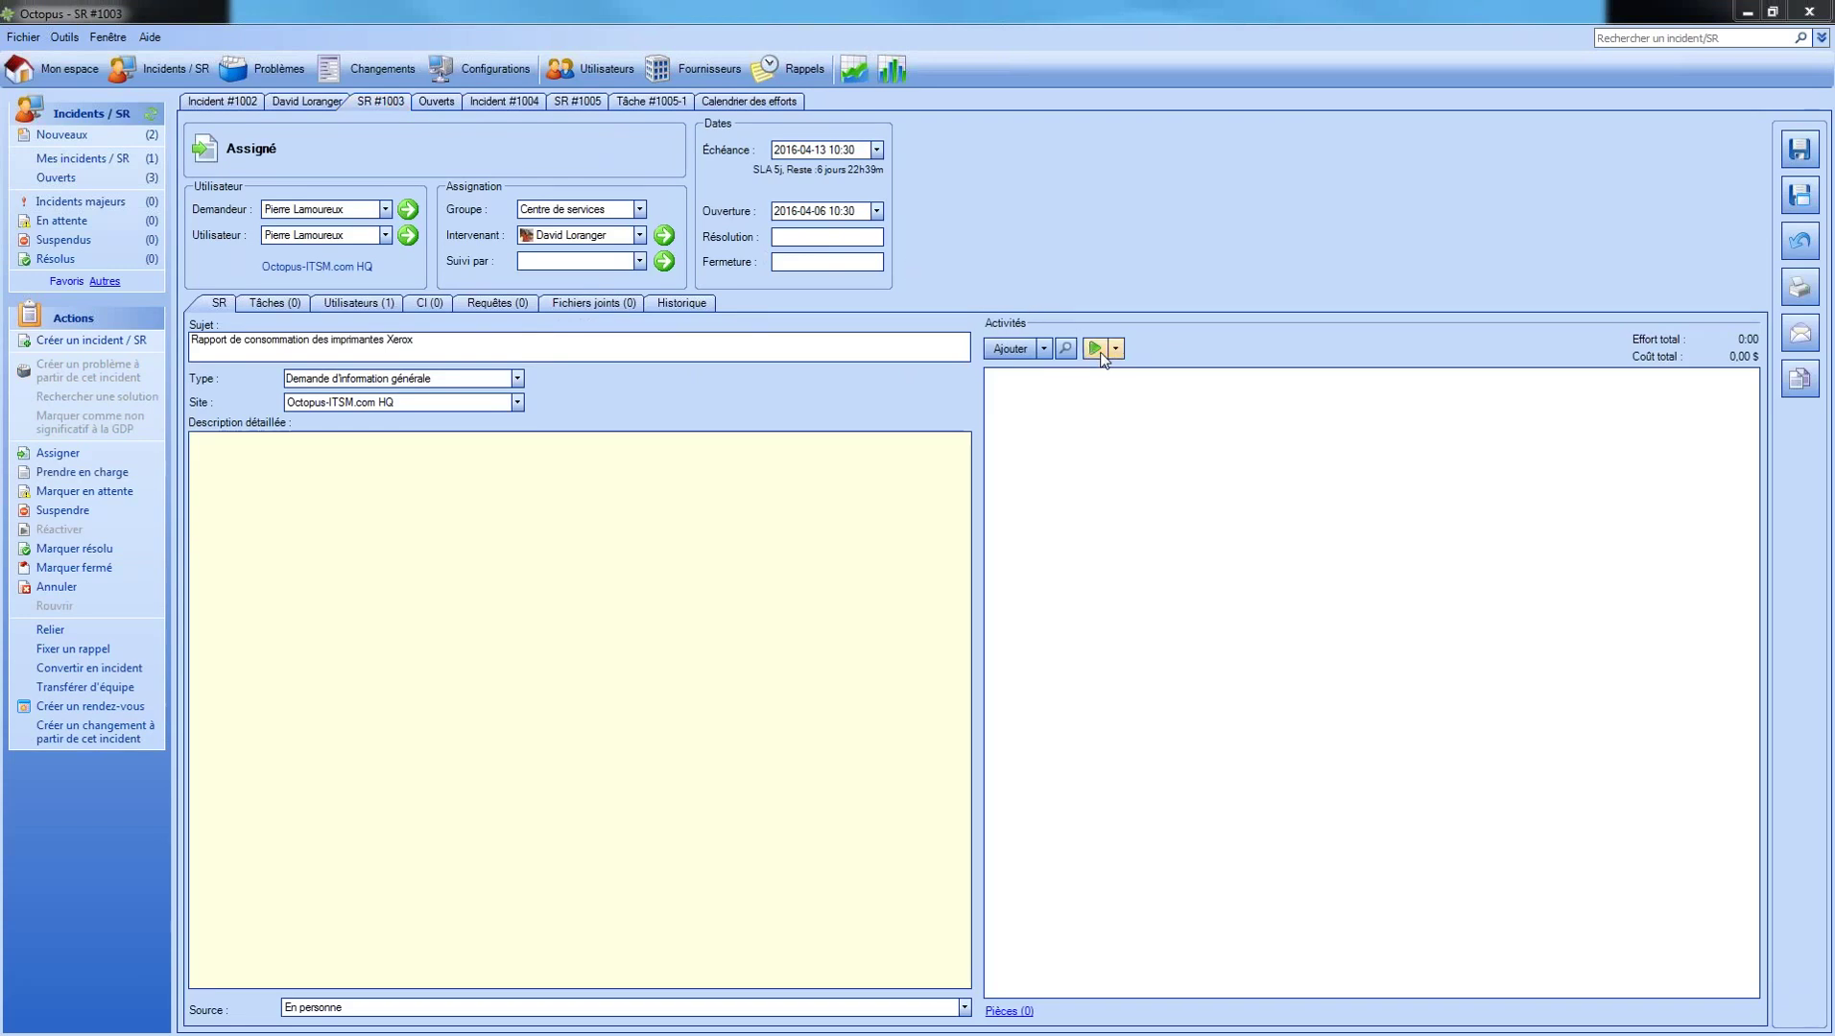
pyautogui.click(1097, 351)
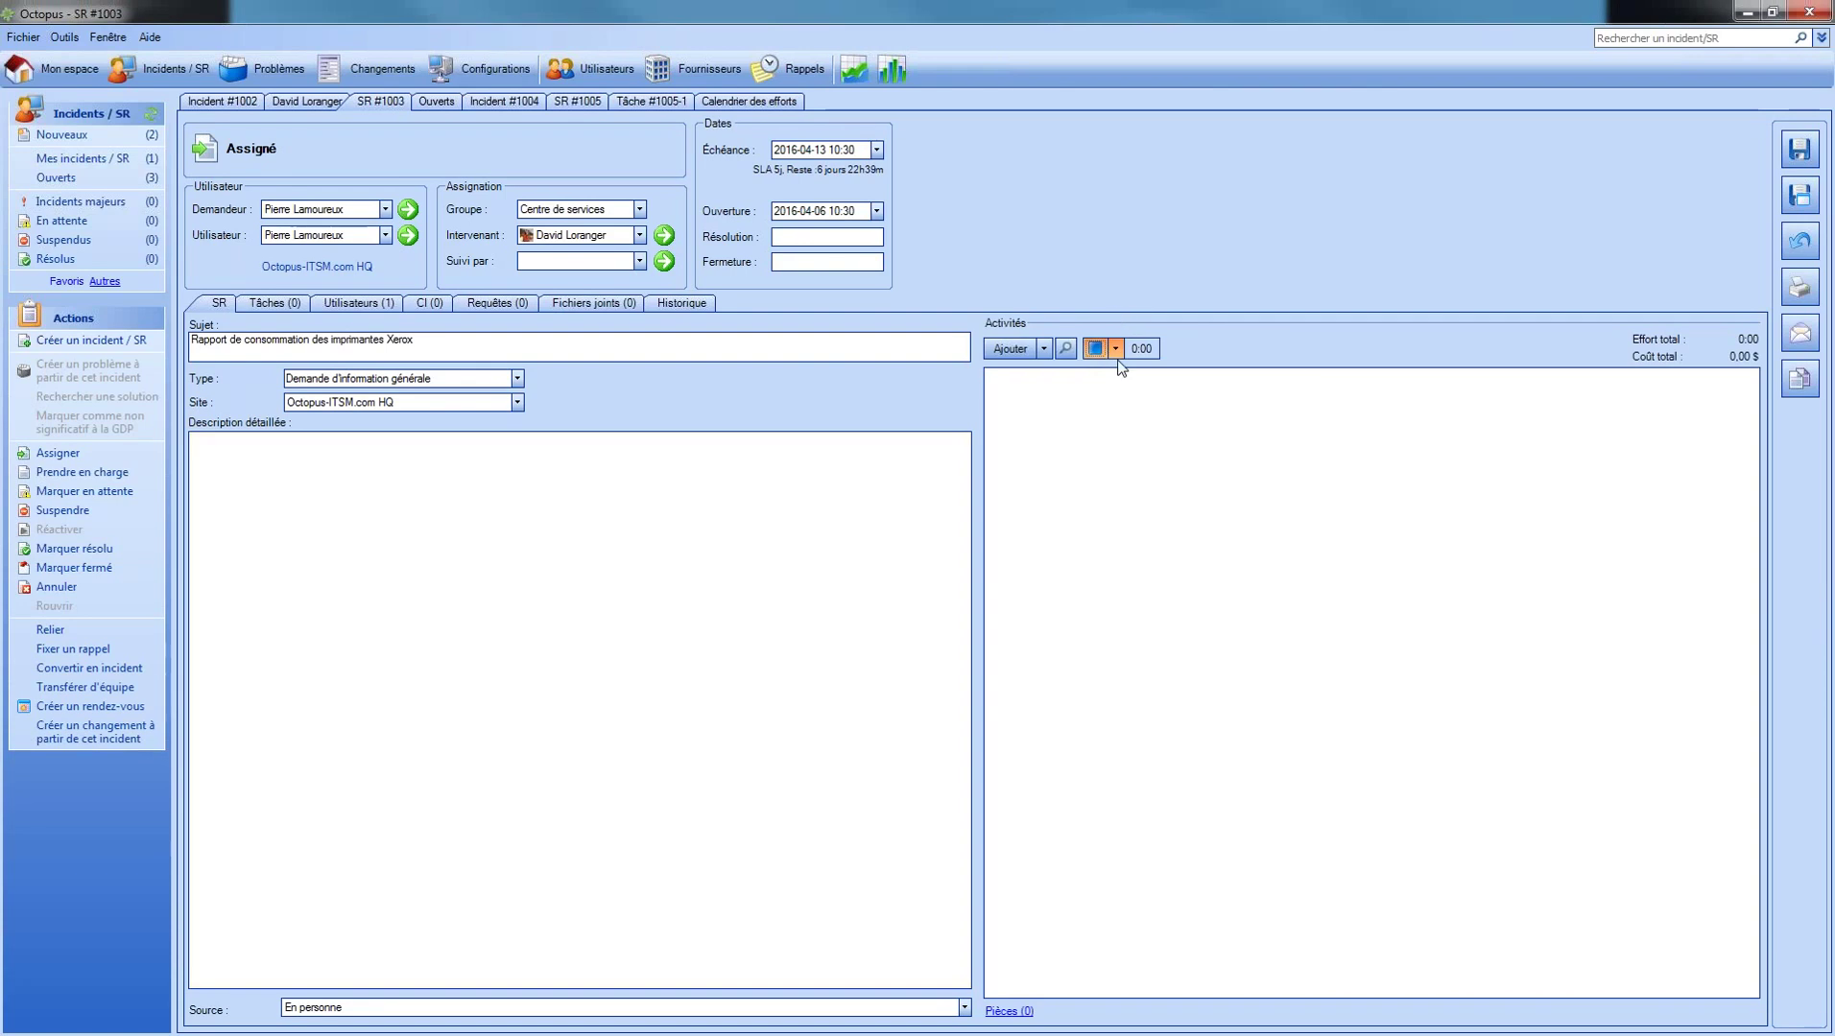
pyautogui.click(225, 102)
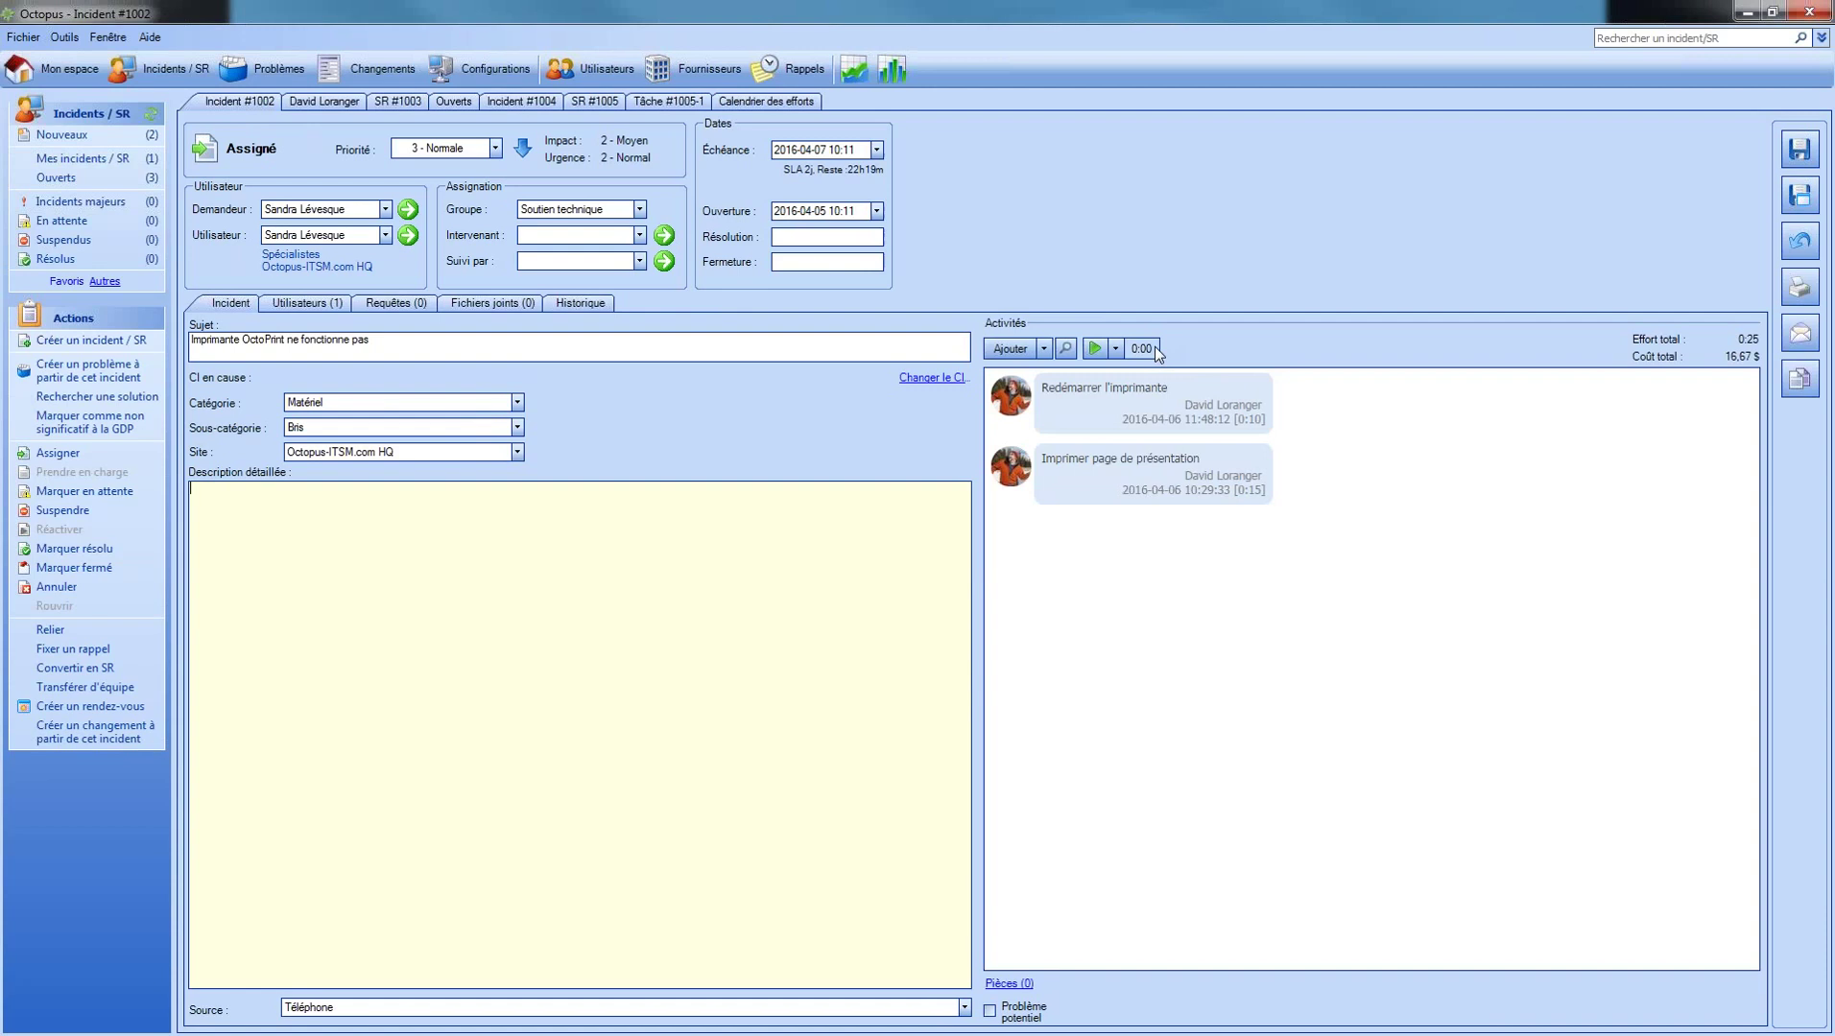
pyautogui.click(386, 104)
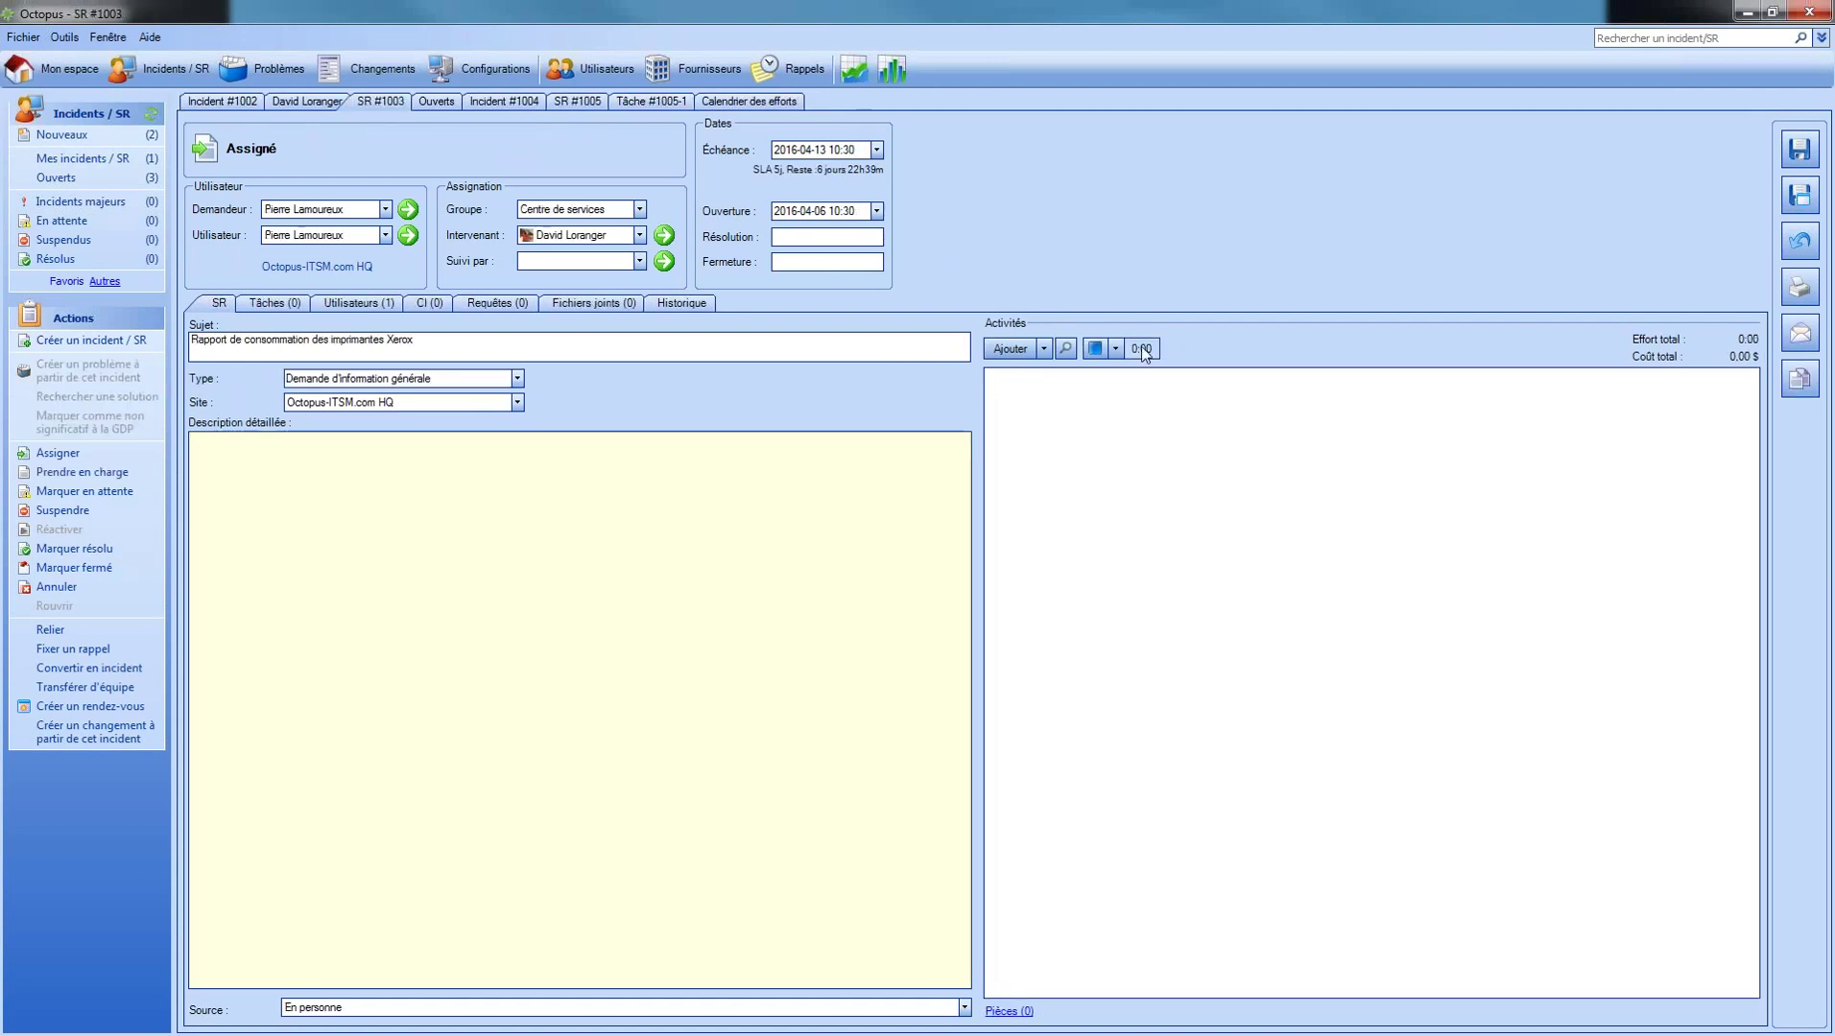
pyautogui.click(1141, 419)
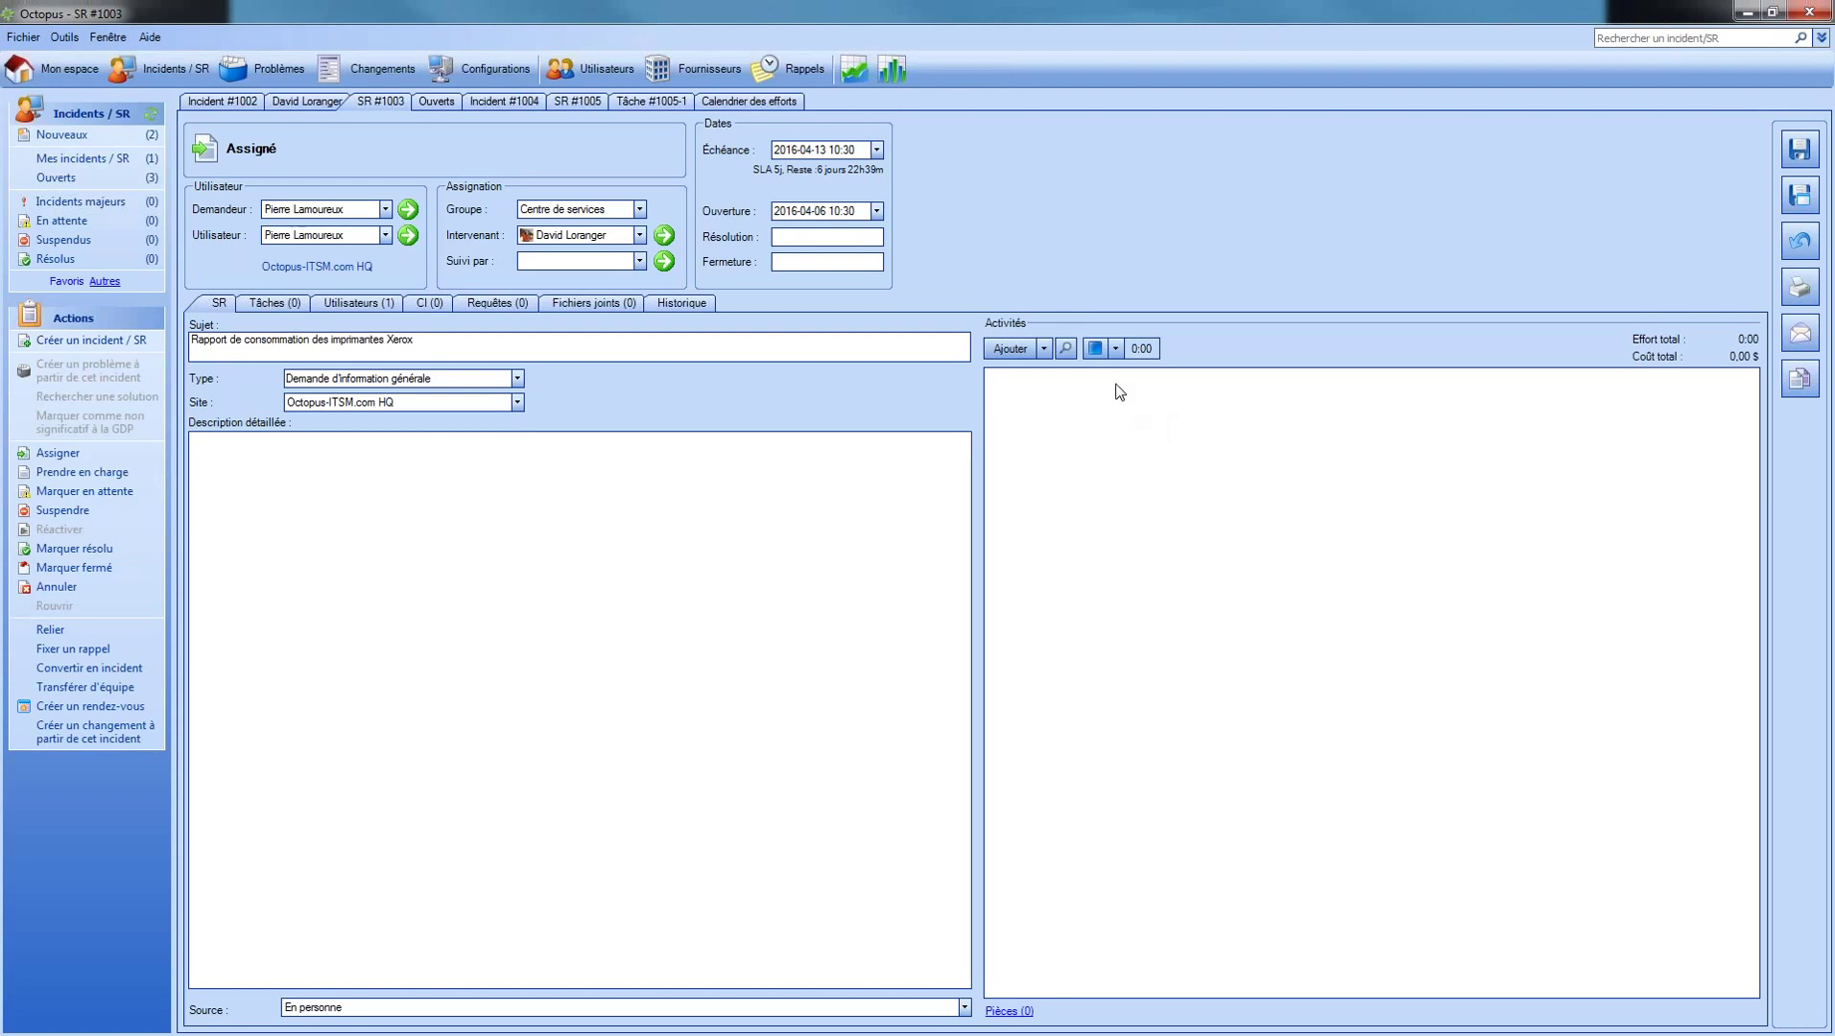
pyautogui.click(1094, 348)
# Examine the effort-management settings in the specialist's user file.
pyautogui.click(313, 101)
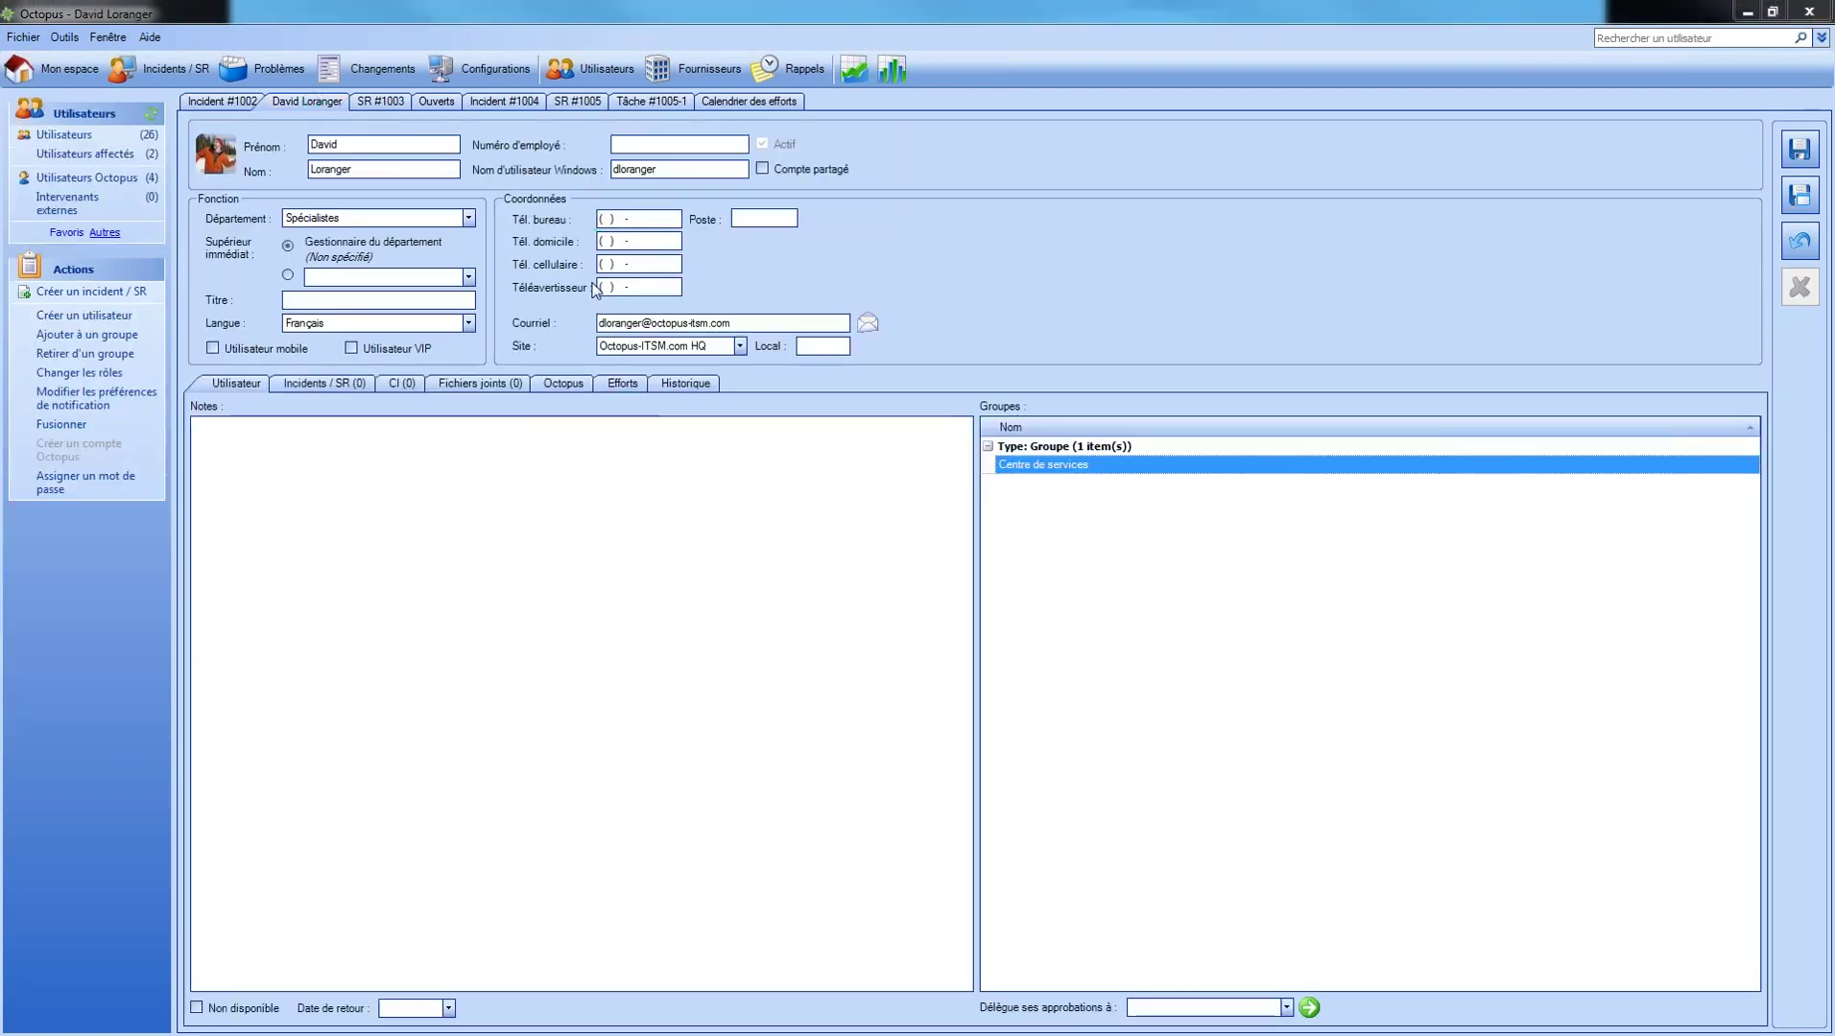
pyautogui.click(622, 383)
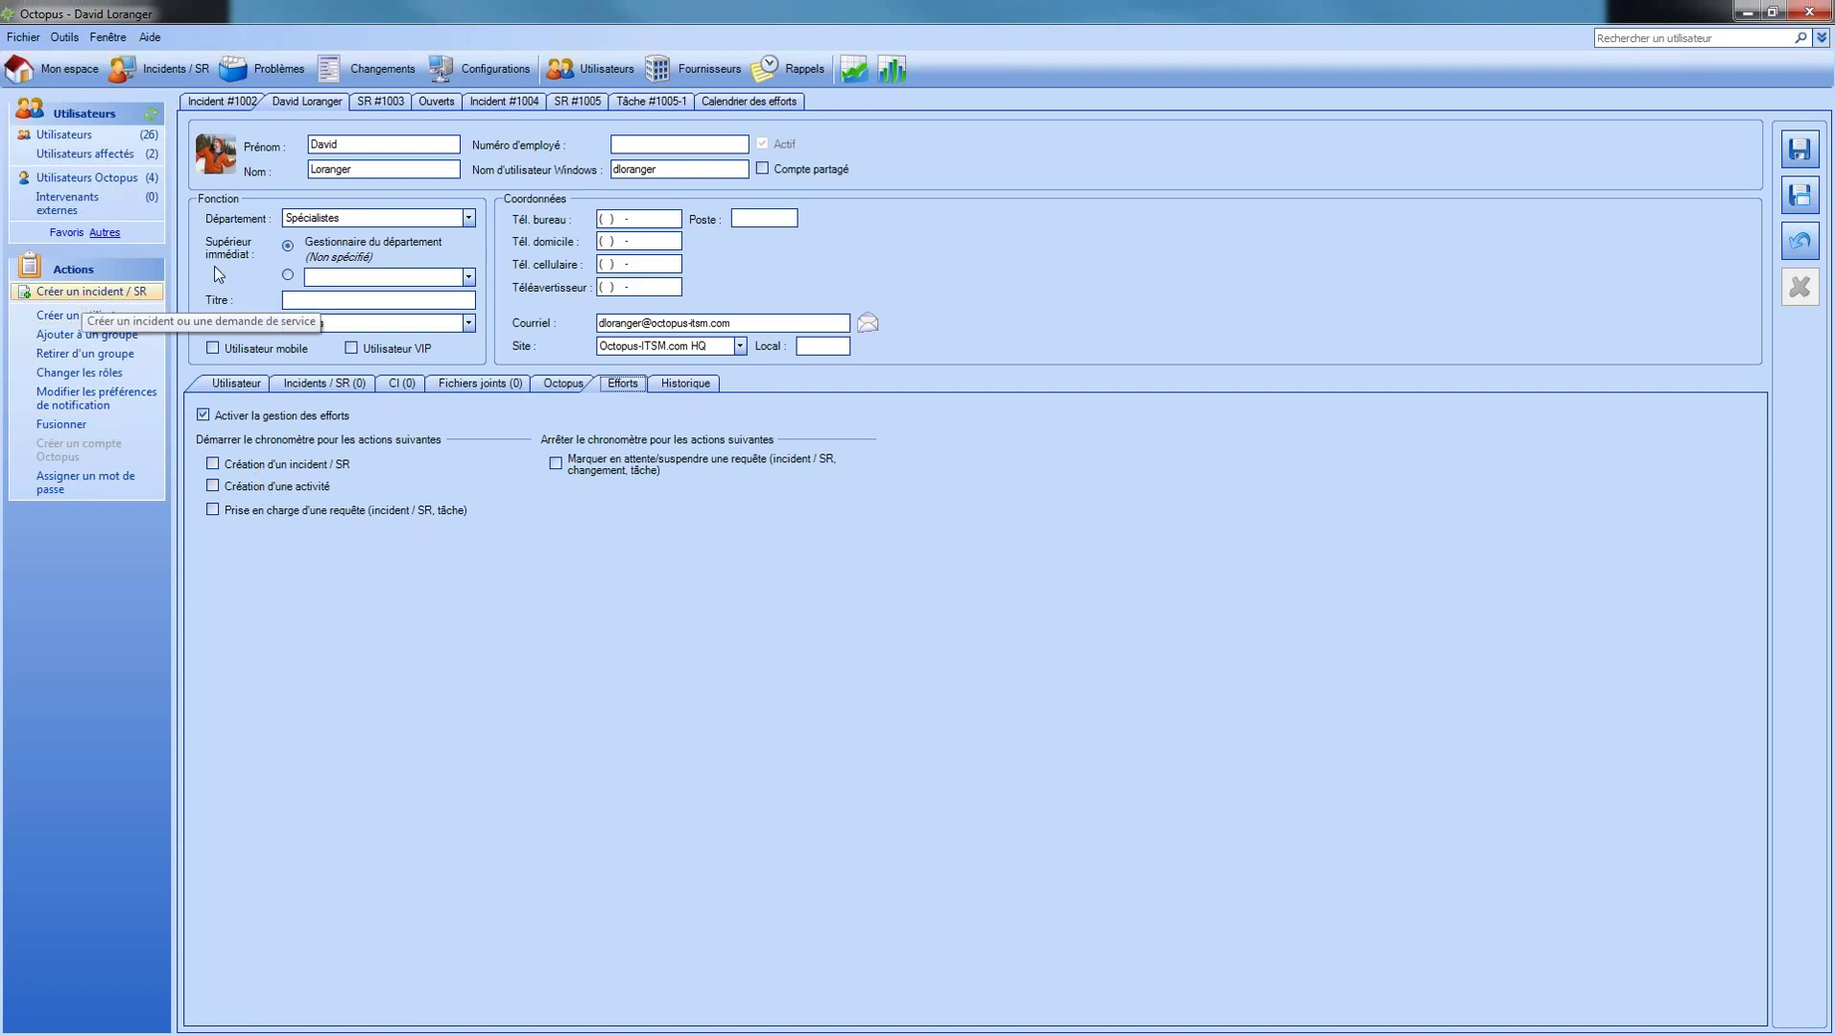
# Try the effort timer in a new request form set to Demande de service (SR), and discard the form.
pyautogui.click(384, 104)
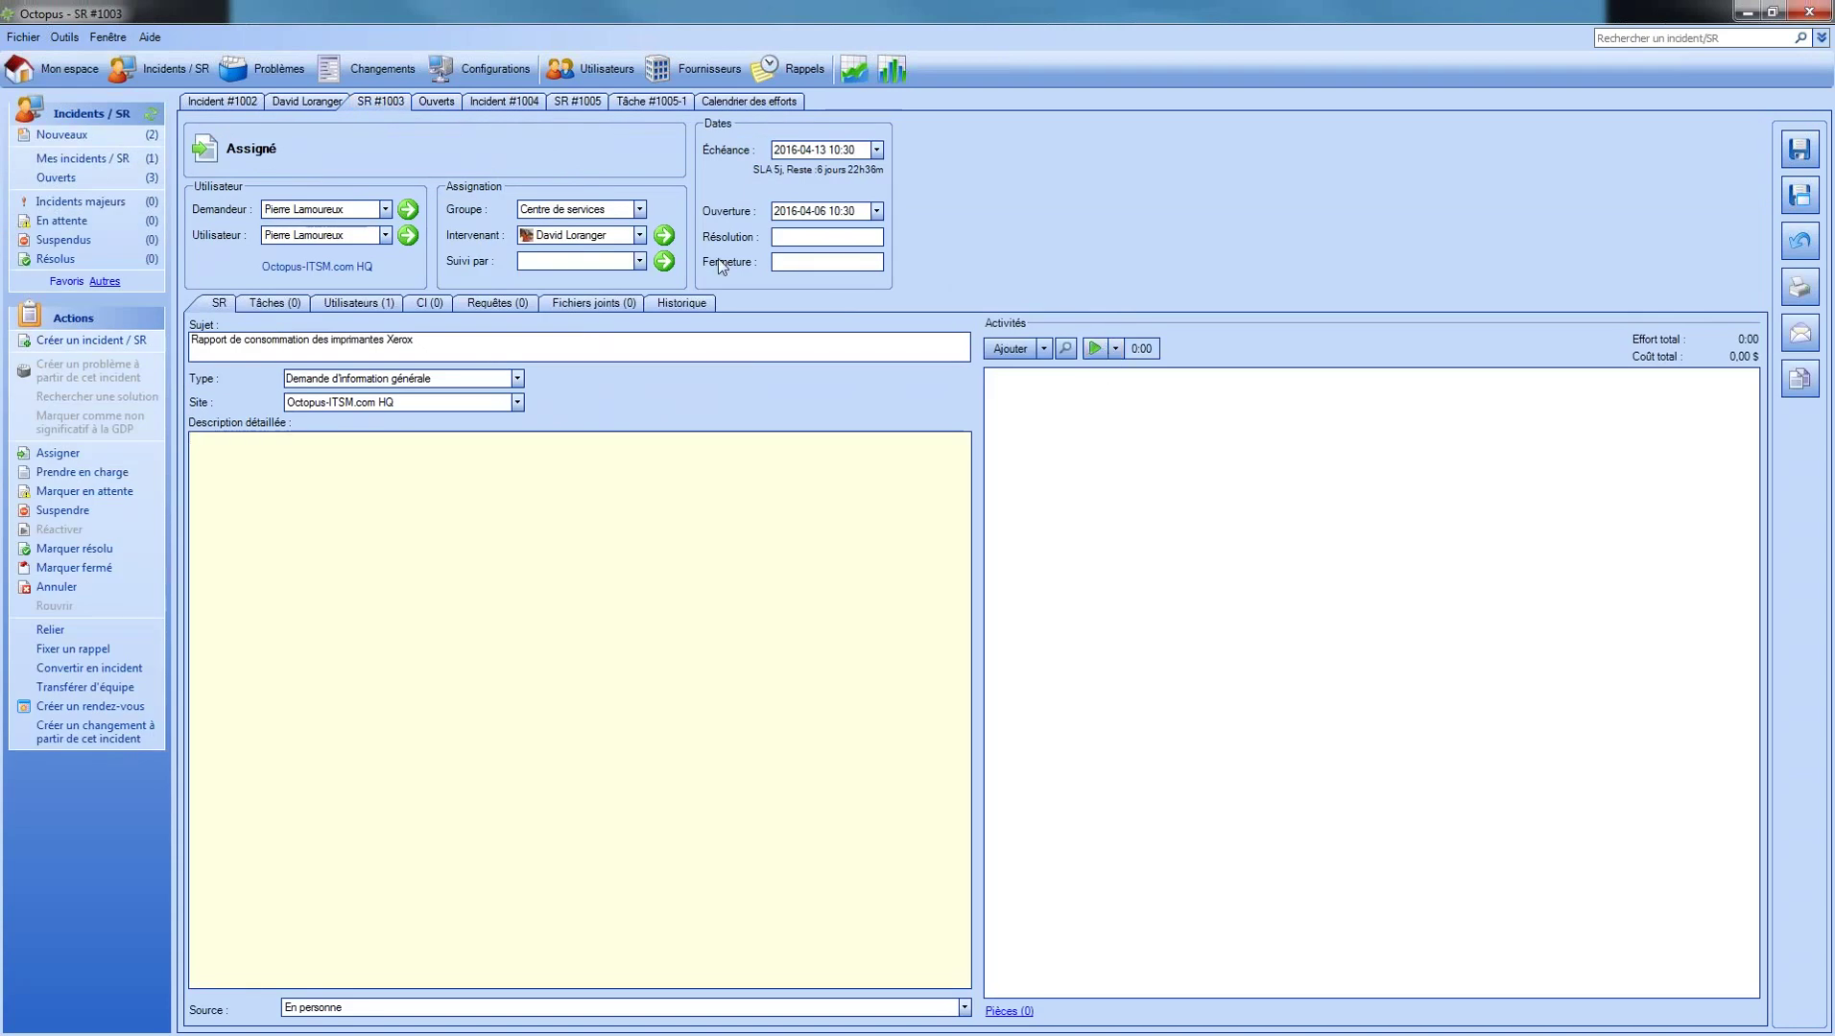
pyautogui.click(98, 342)
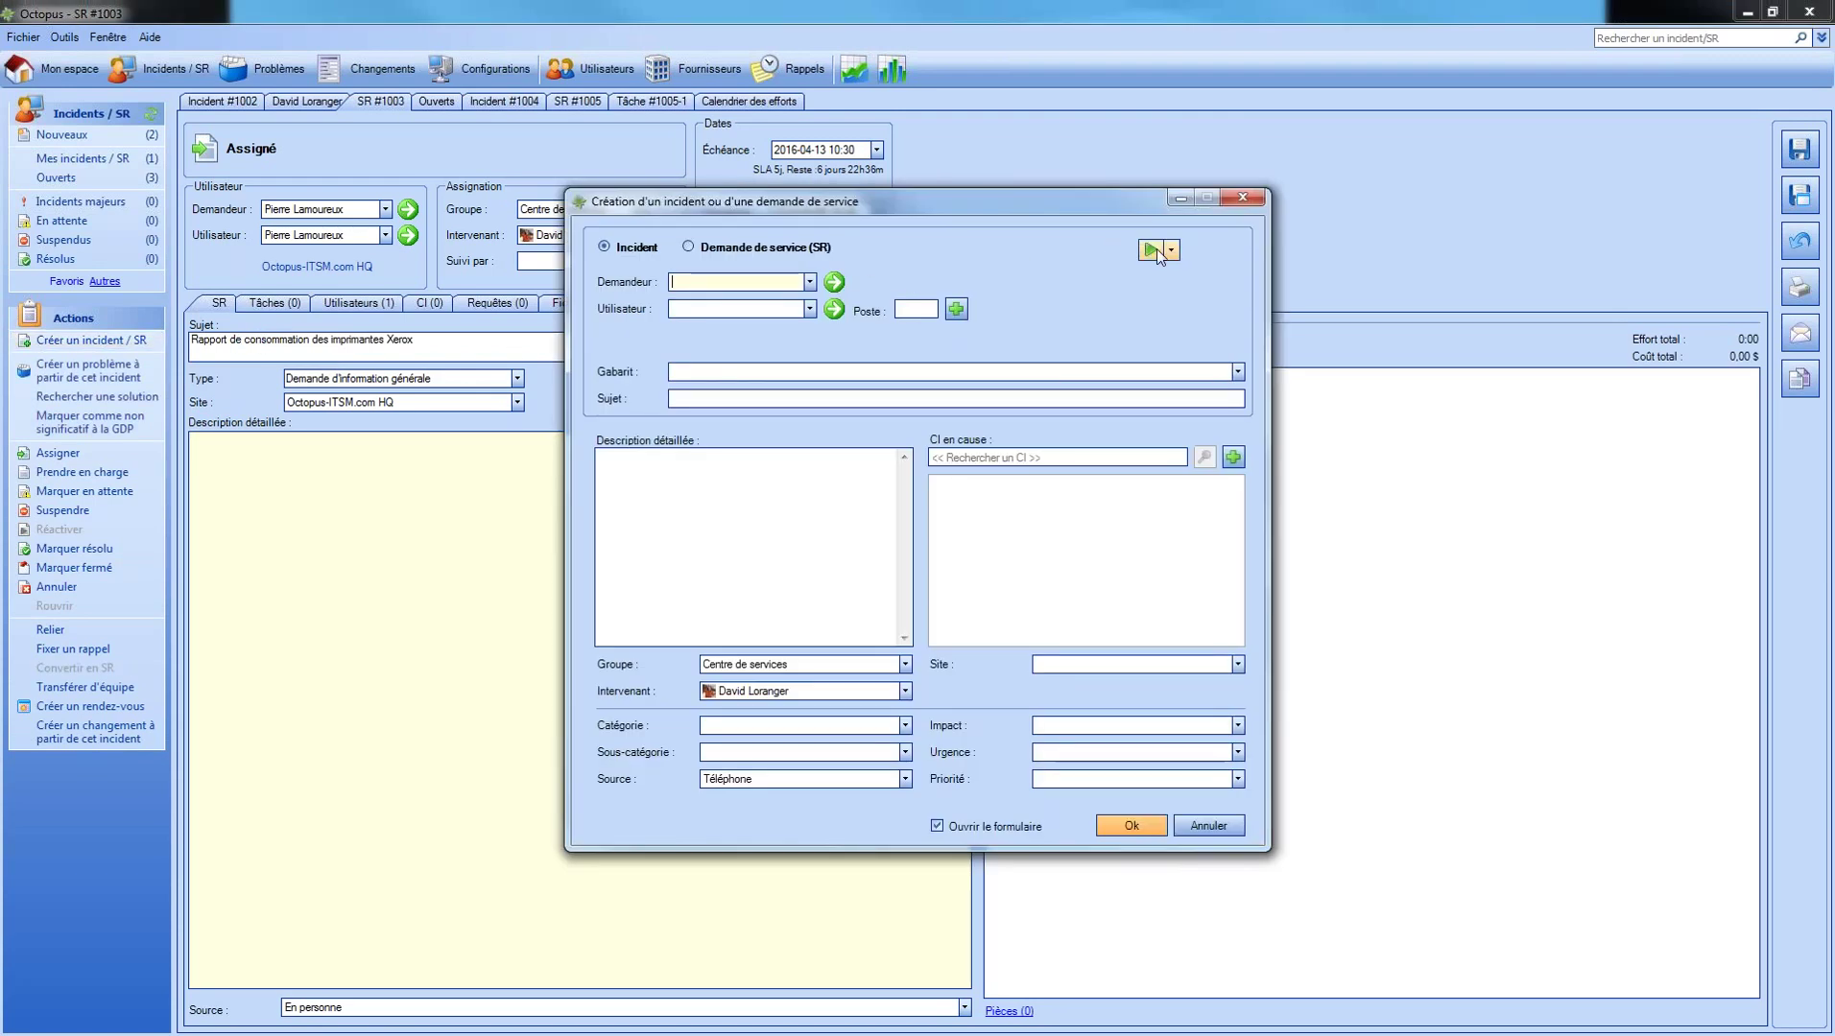
pyautogui.click(1154, 250)
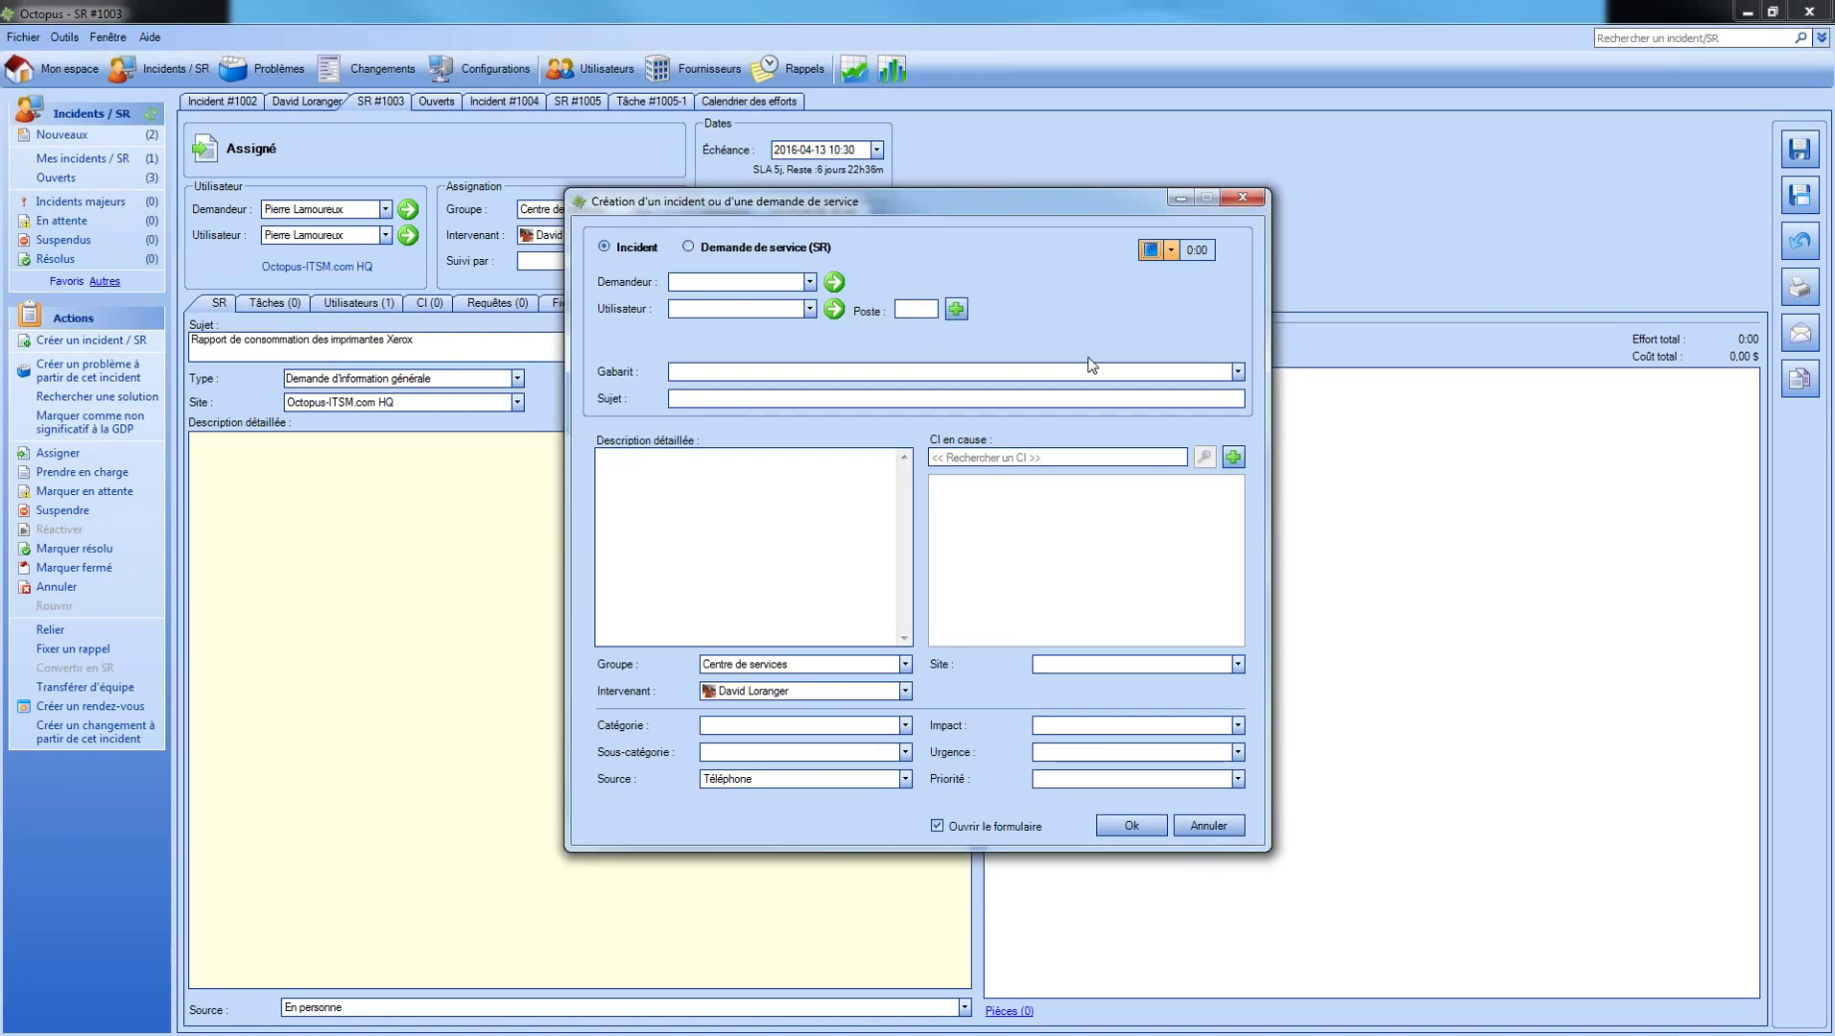
pyautogui.click(732, 250)
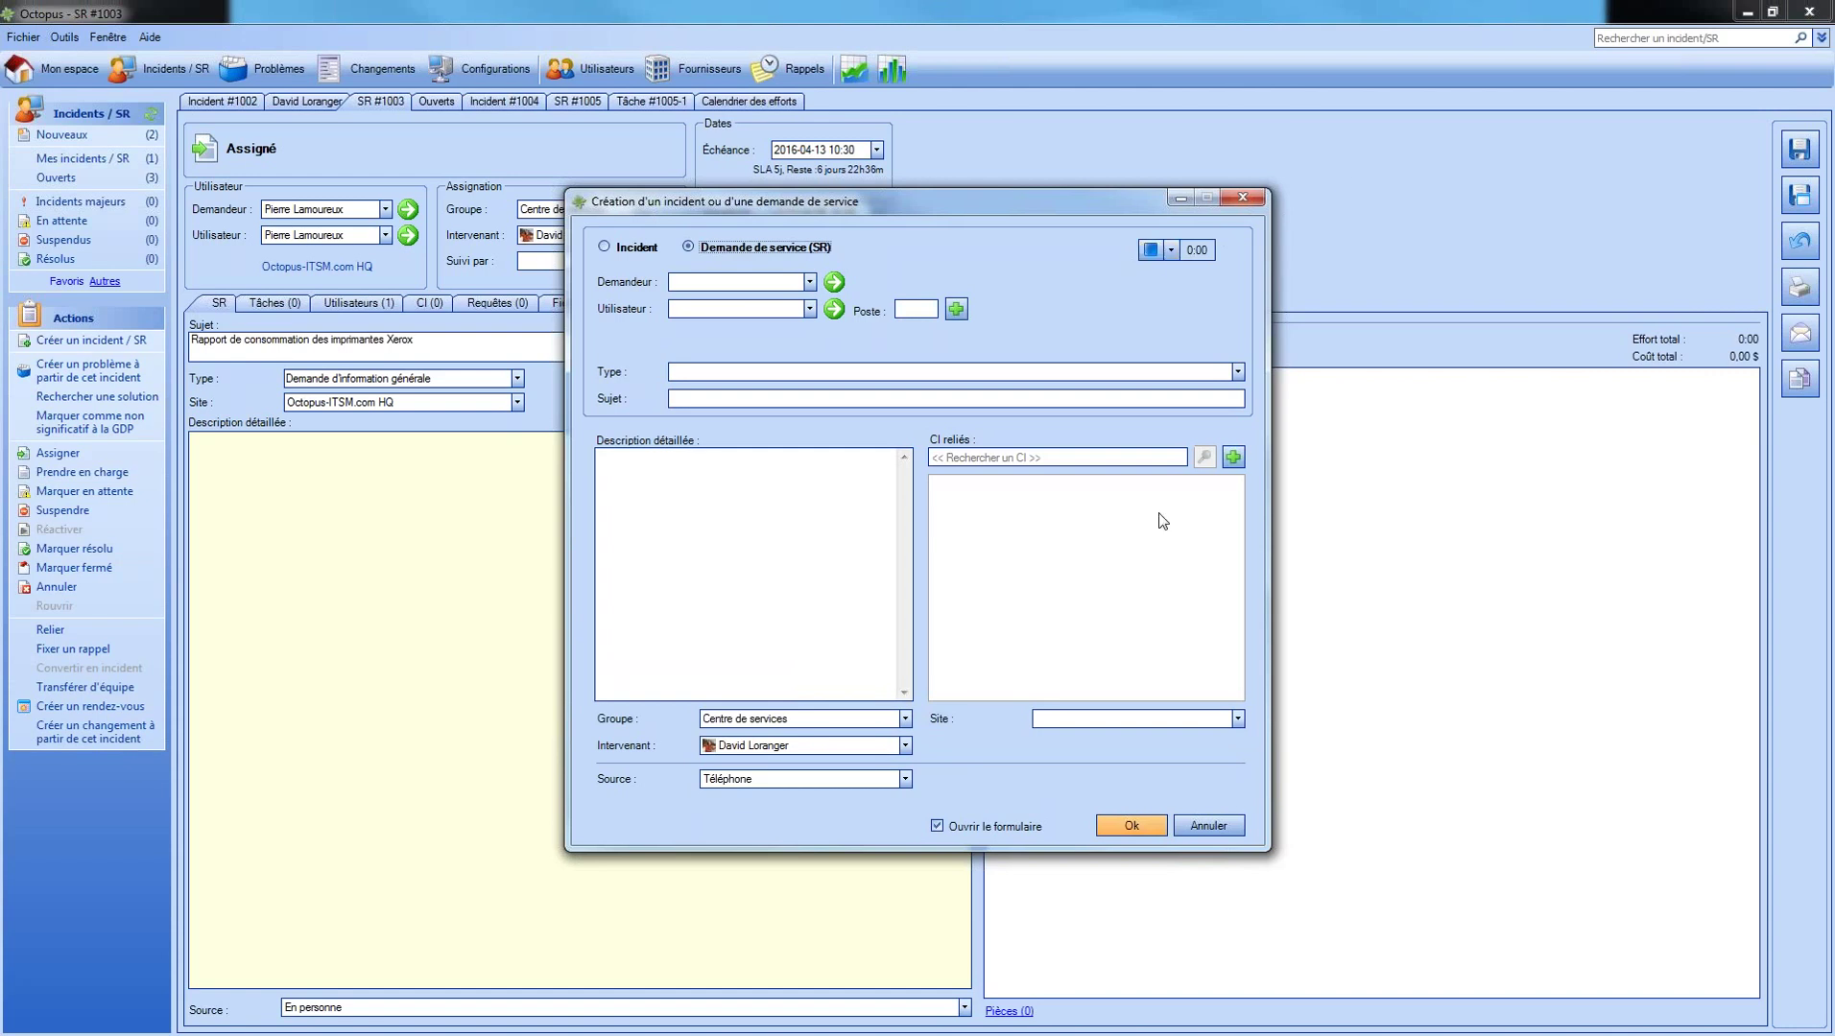
pyautogui.click(1216, 827)
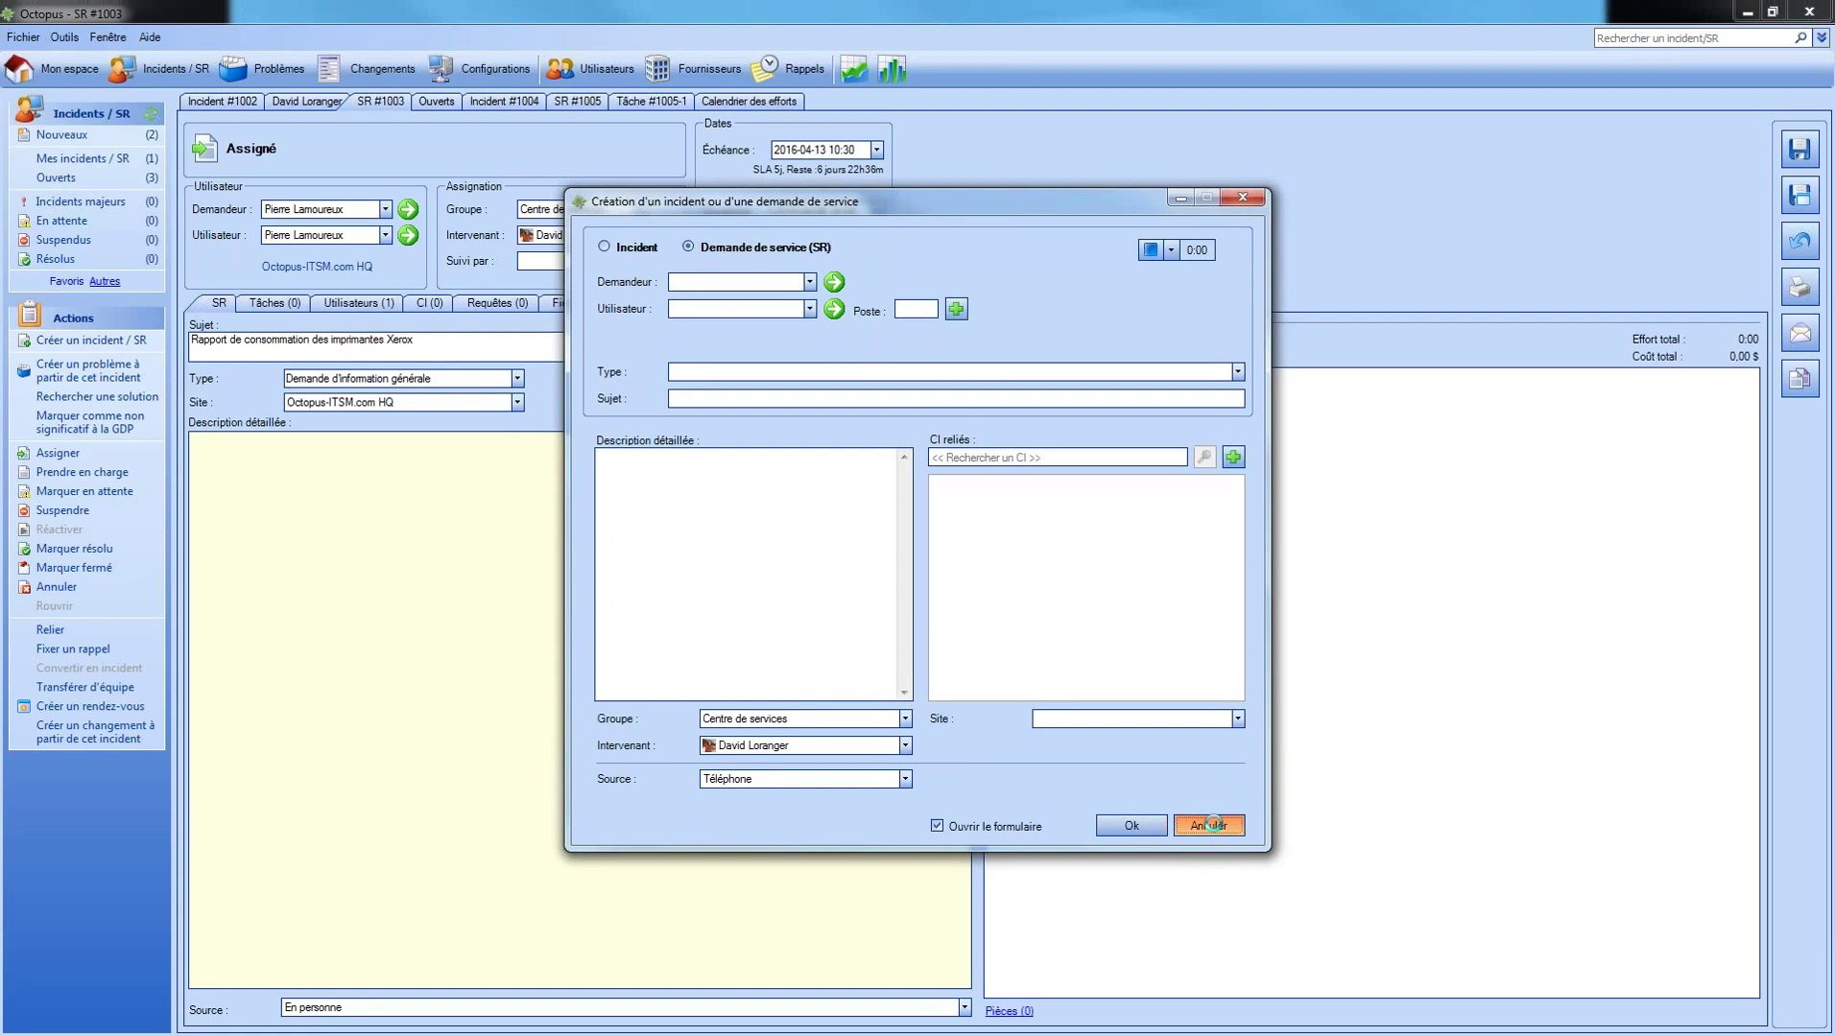
pyautogui.click(916, 554)
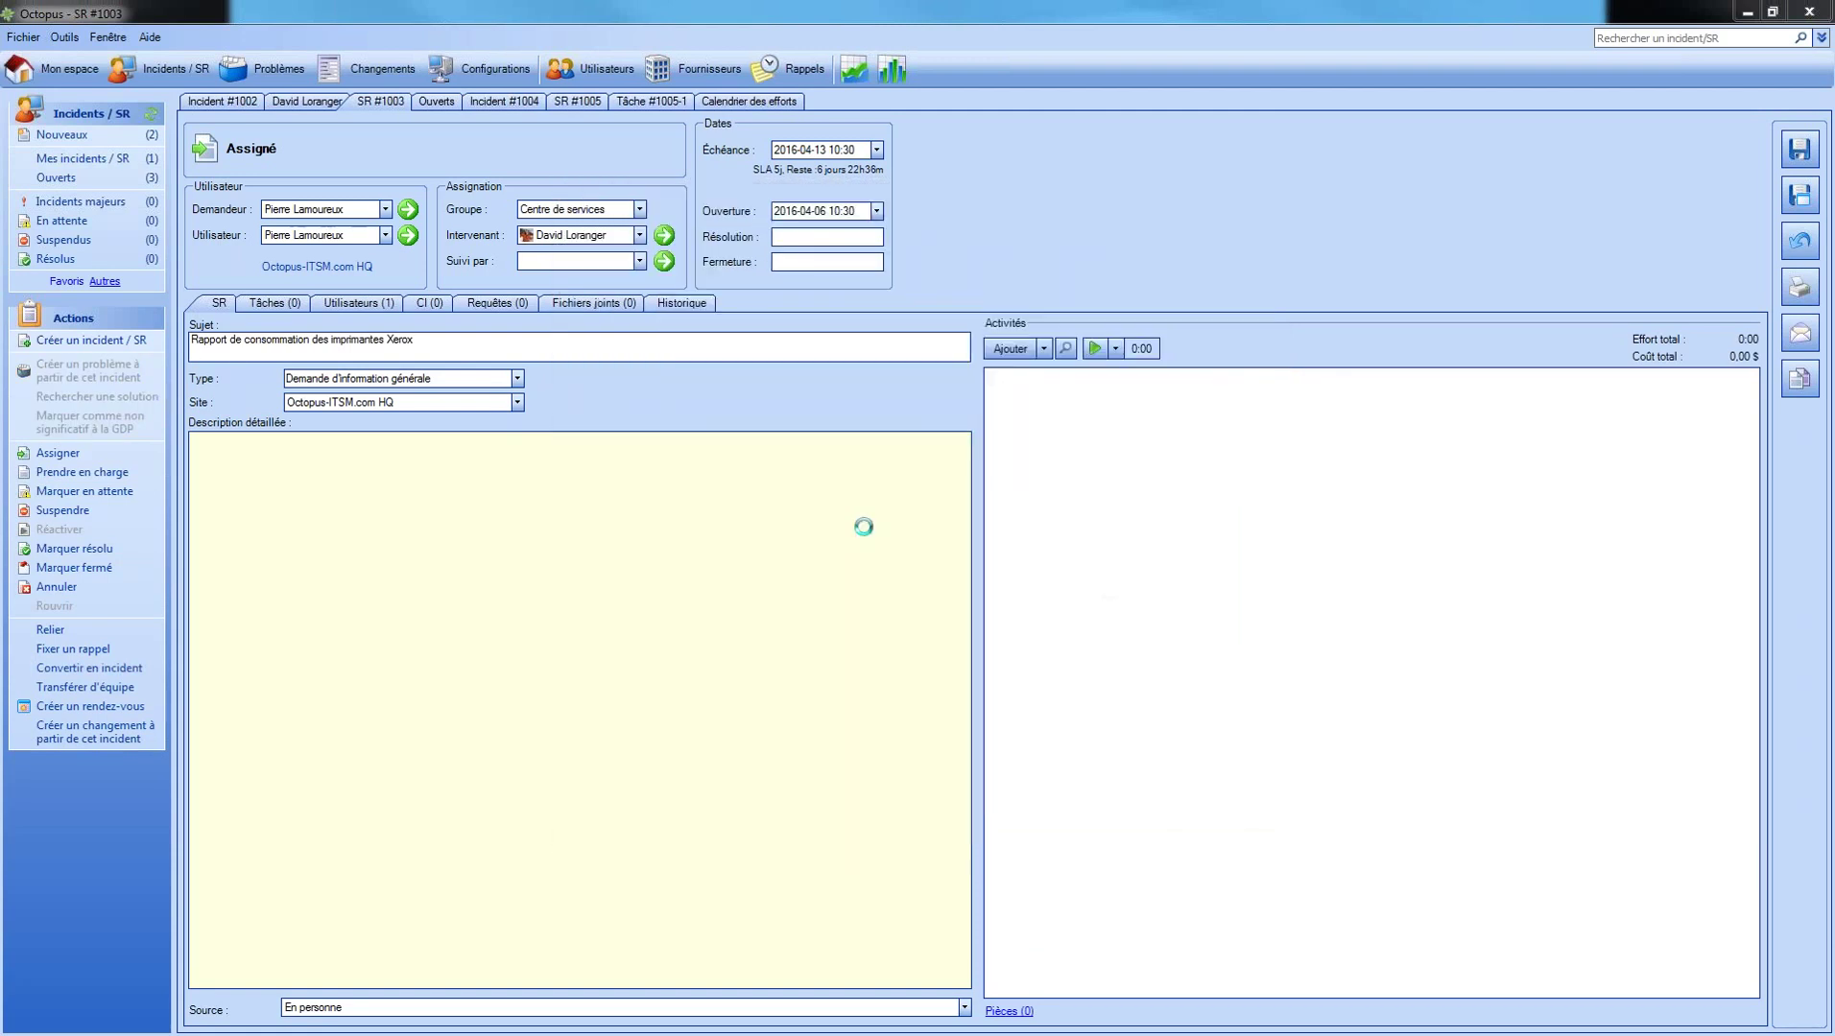
# Enable automatic timer start for incident/SR creation, activity creation and taking charge of a request in the specialist's effort settings, and save.
pyautogui.click(309, 102)
pyautogui.click(285, 464)
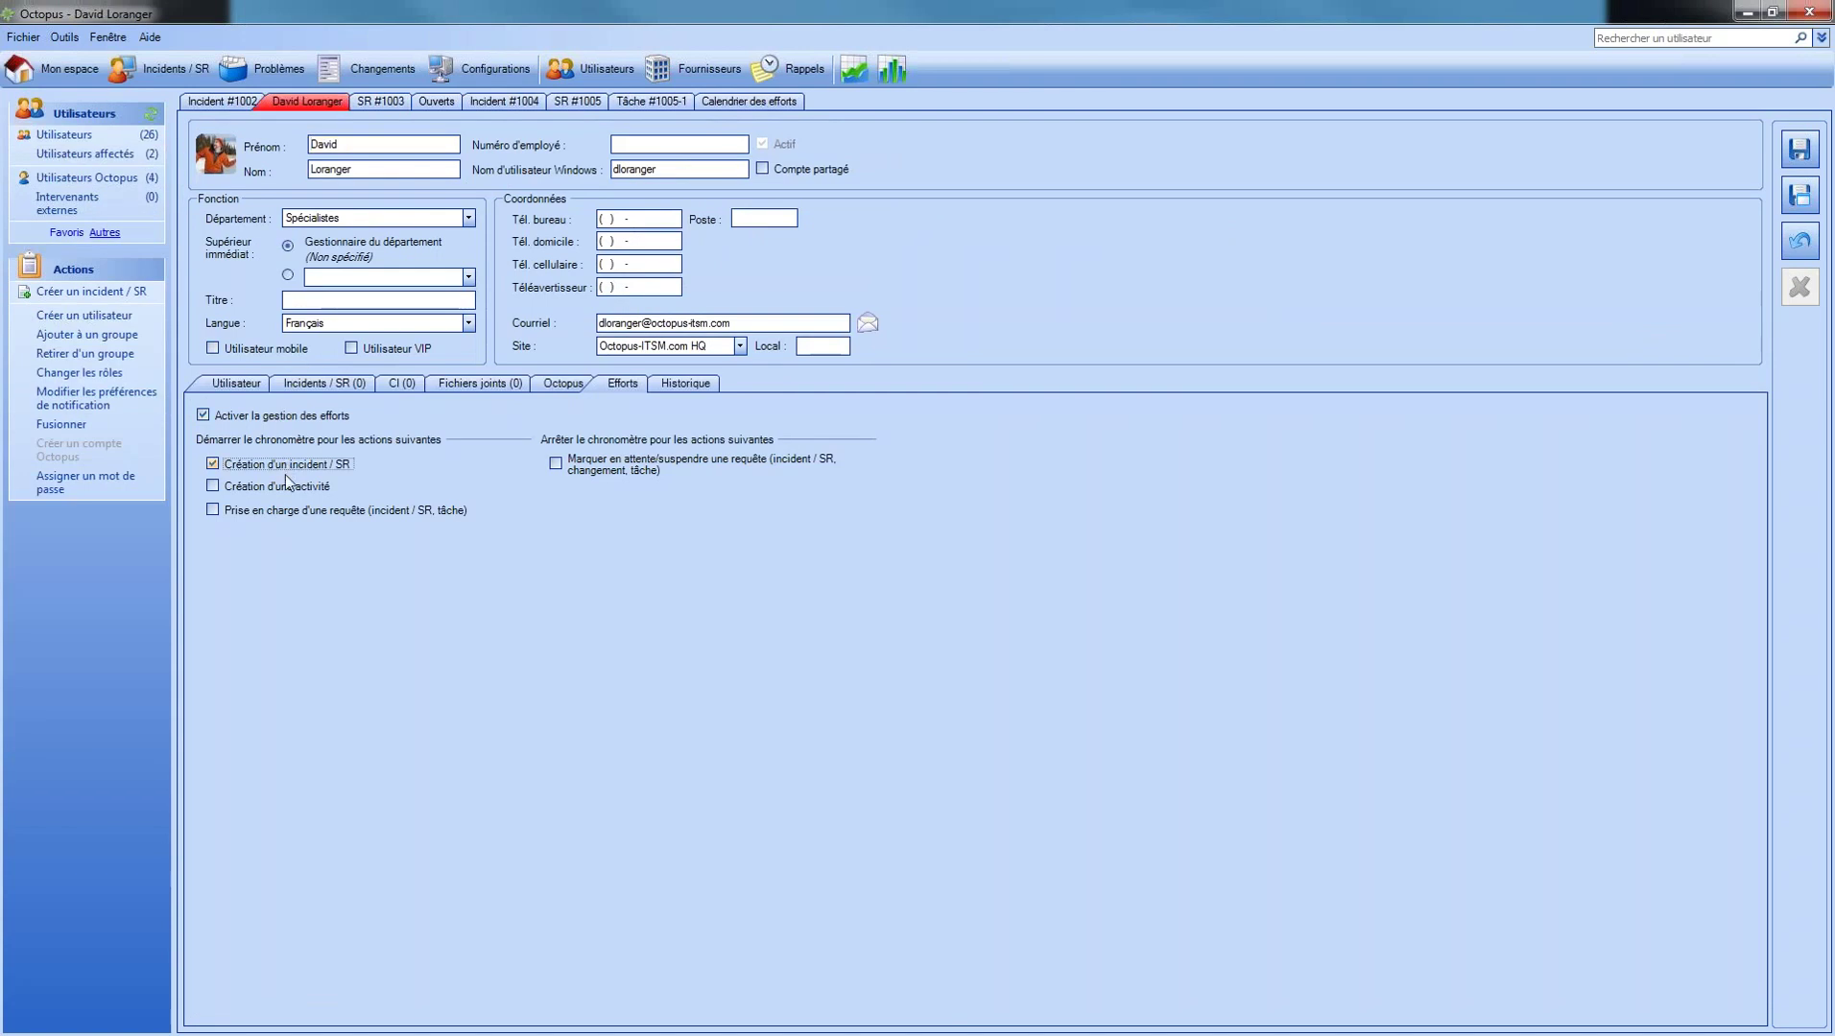
pyautogui.click(284, 487)
pyautogui.click(282, 511)
pyautogui.click(1799, 149)
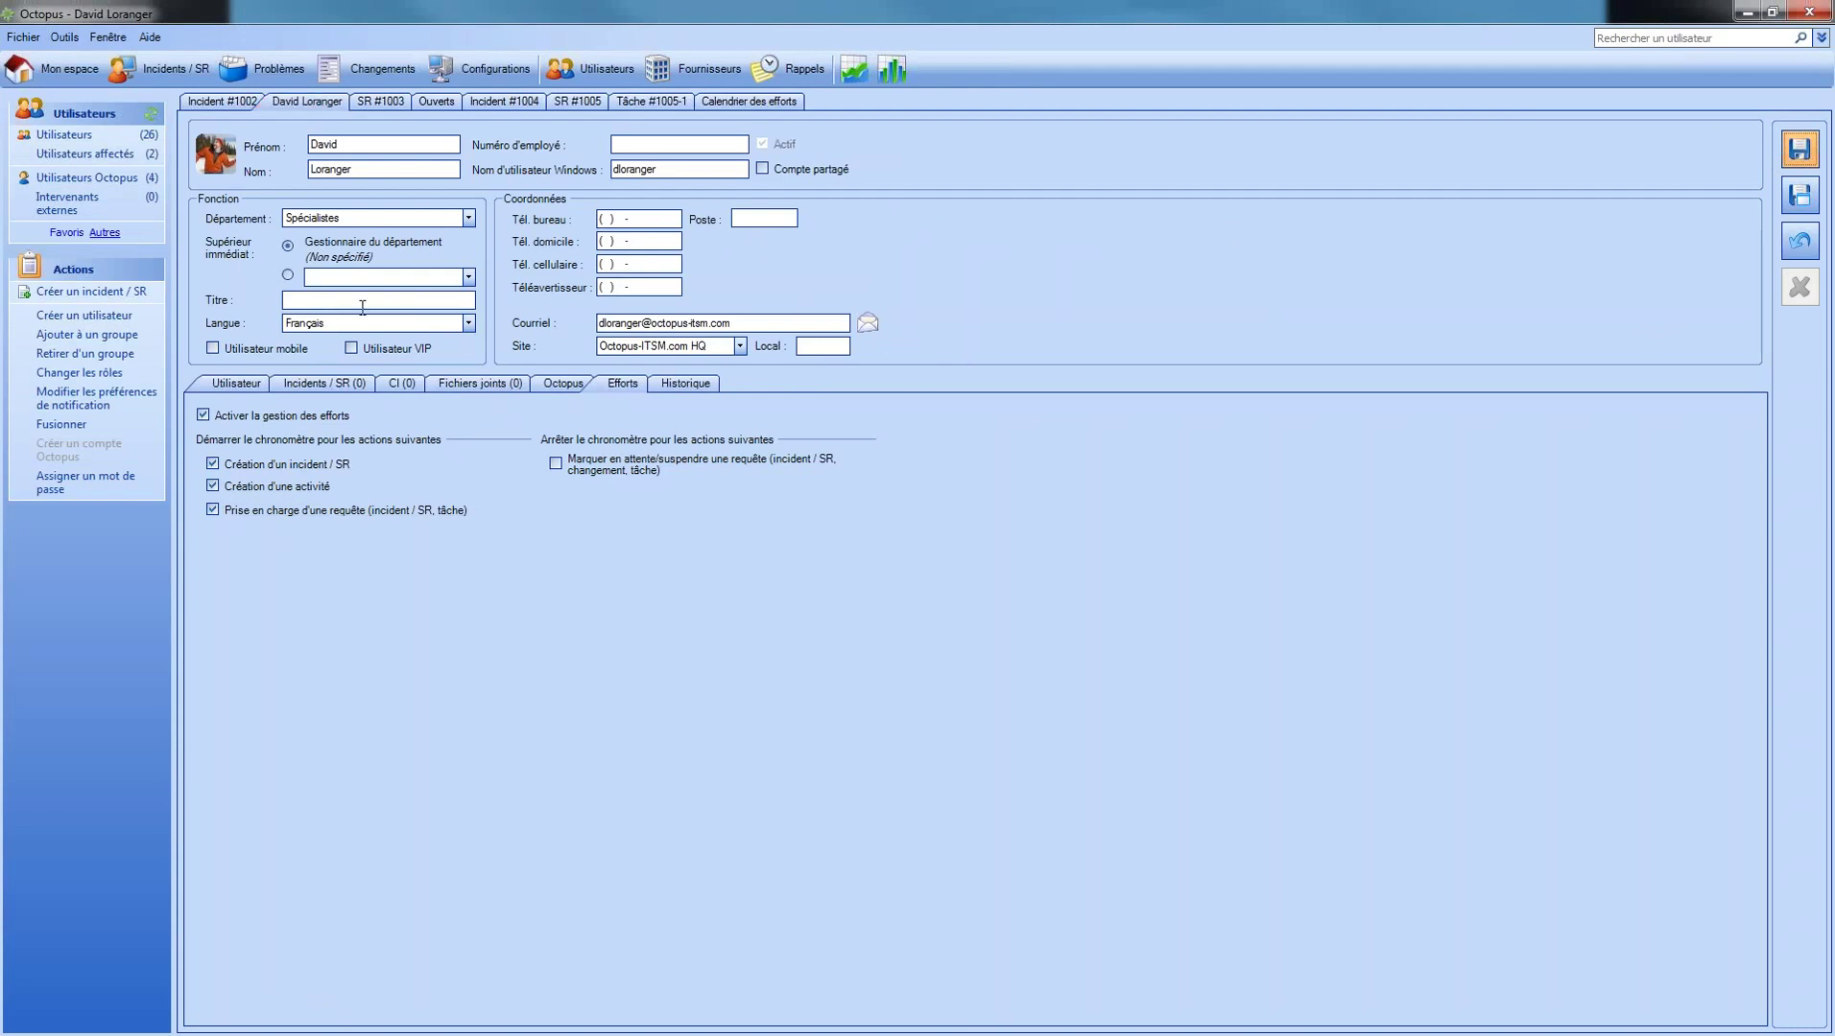
# Check the automatic timer start in a new incident form for the specialist, and discard the form.
pyautogui.click(88, 292)
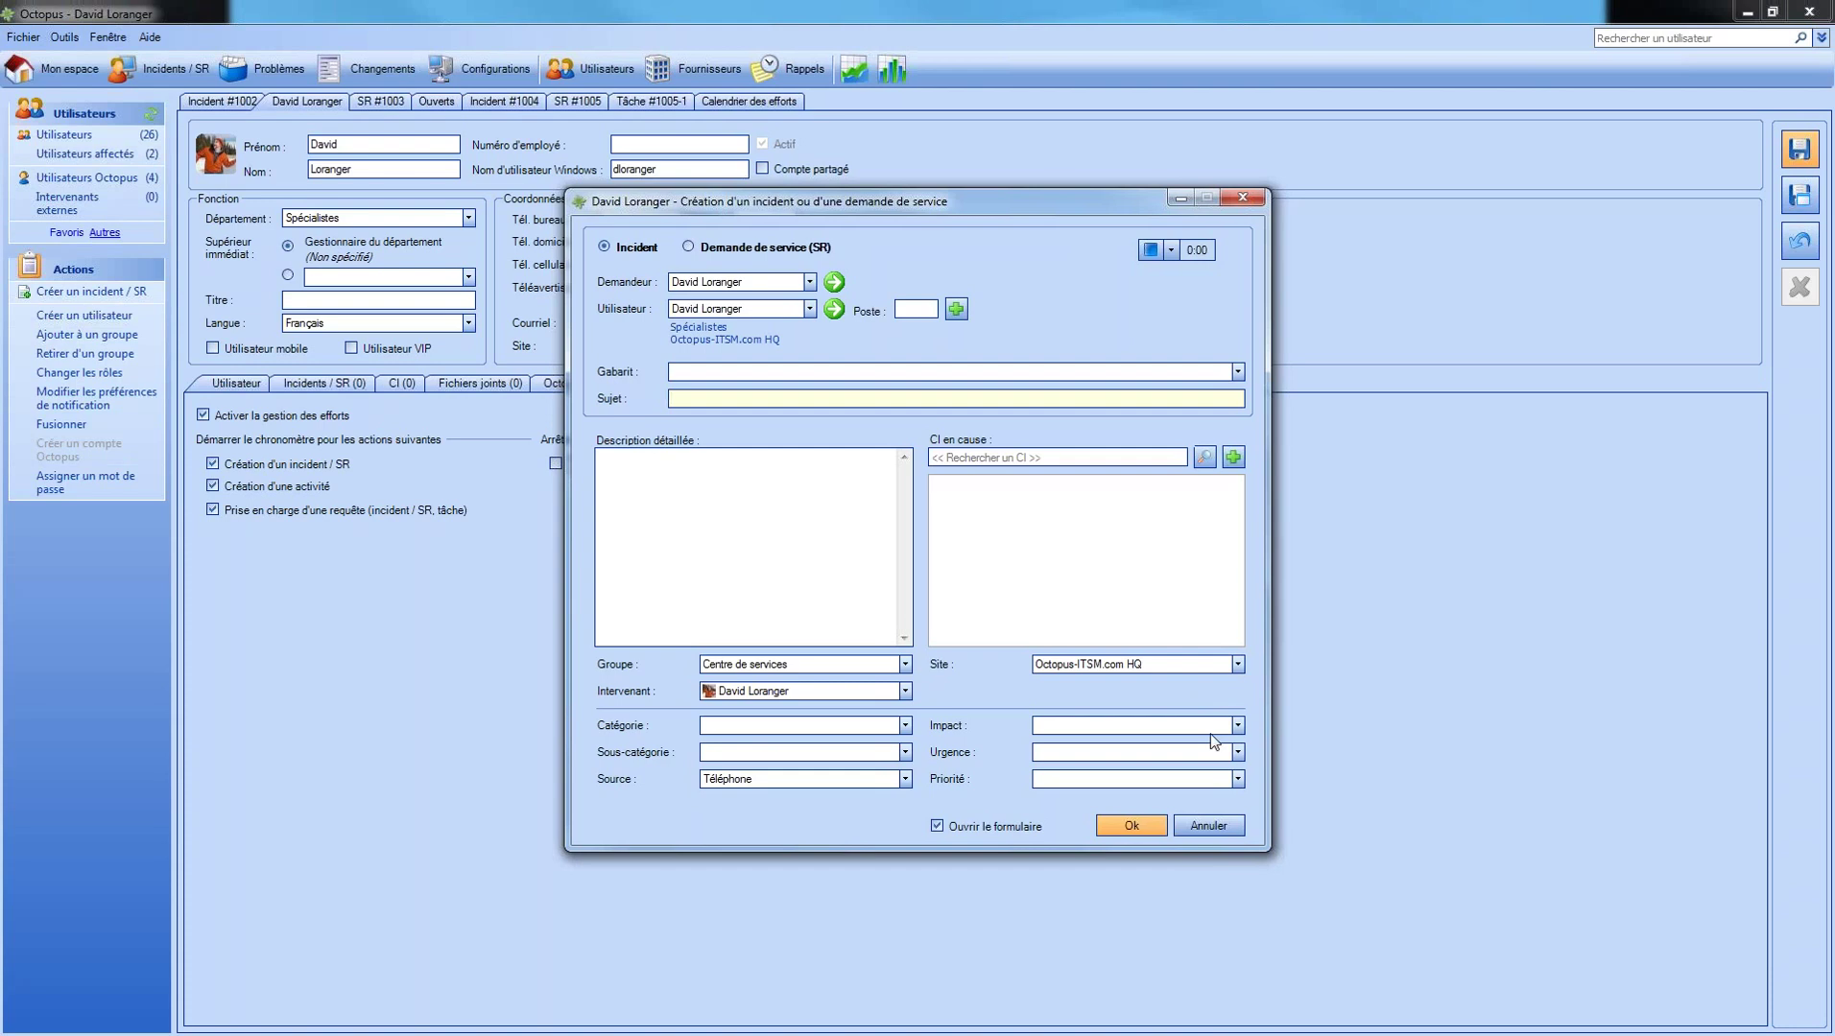
pyautogui.click(1205, 825)
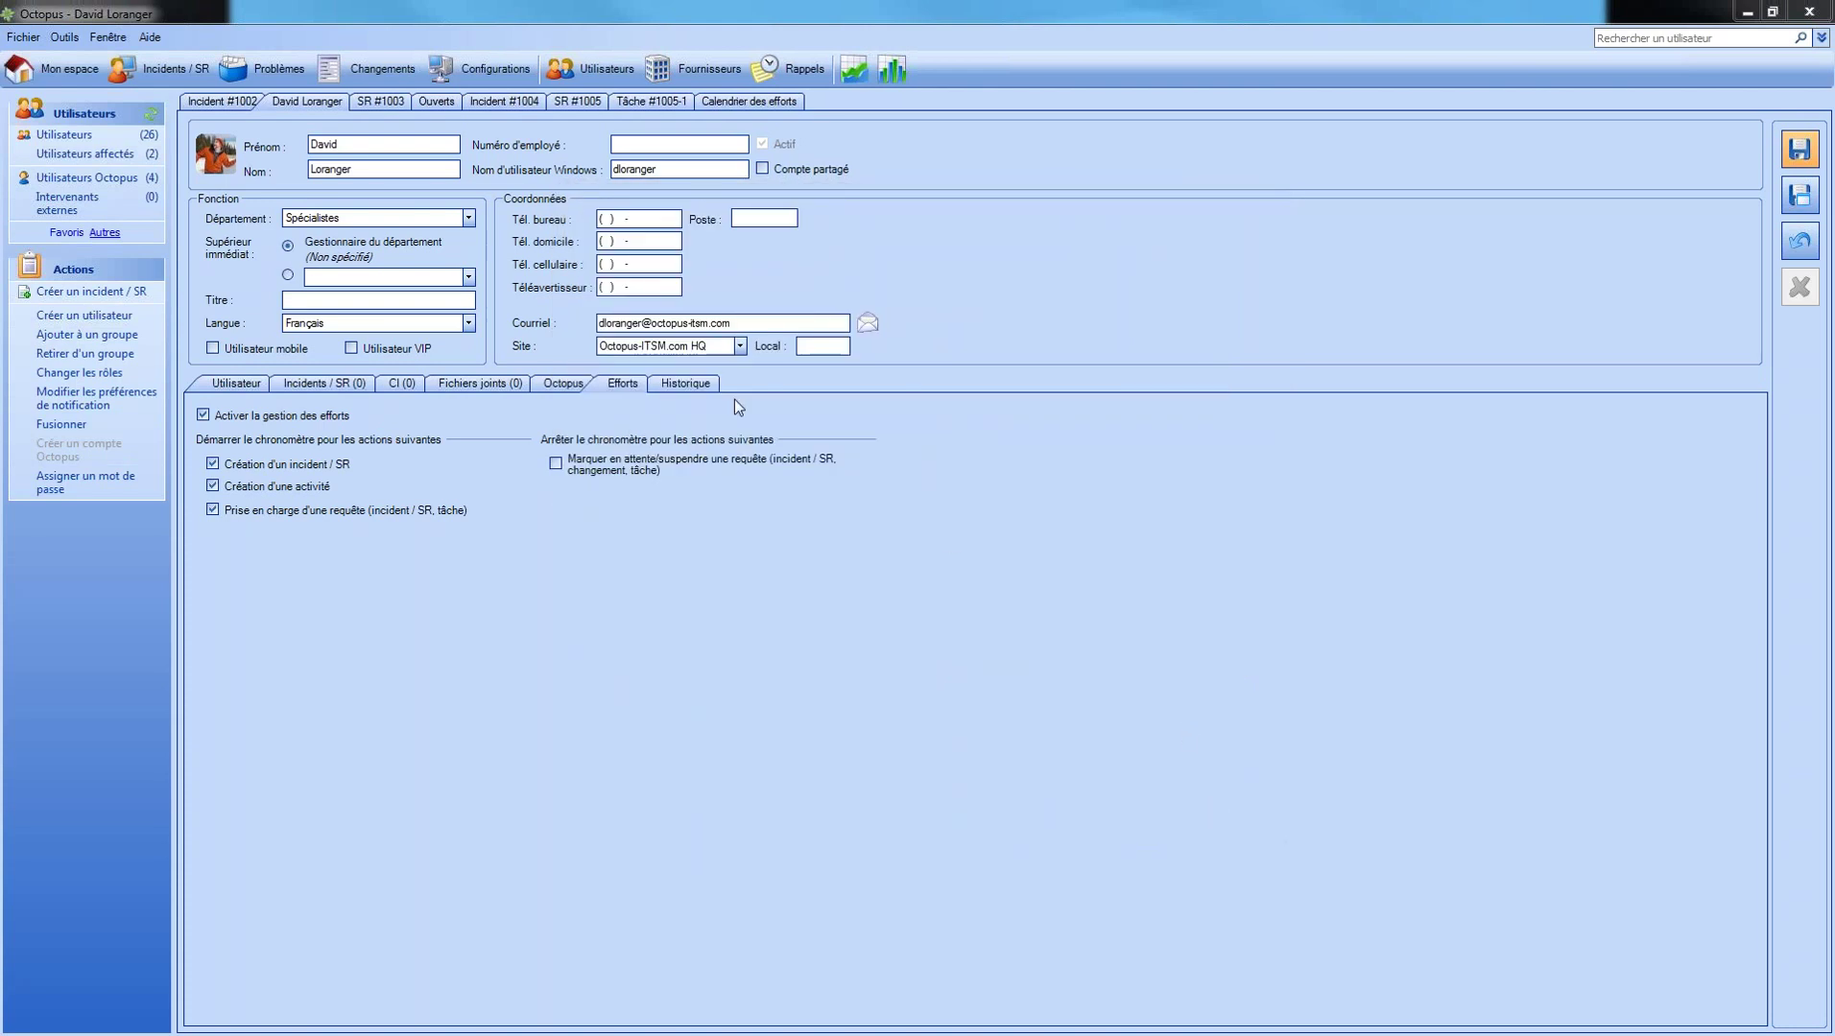
# Take charge of SR #1003 and stop its effort timer.
pyautogui.click(380, 102)
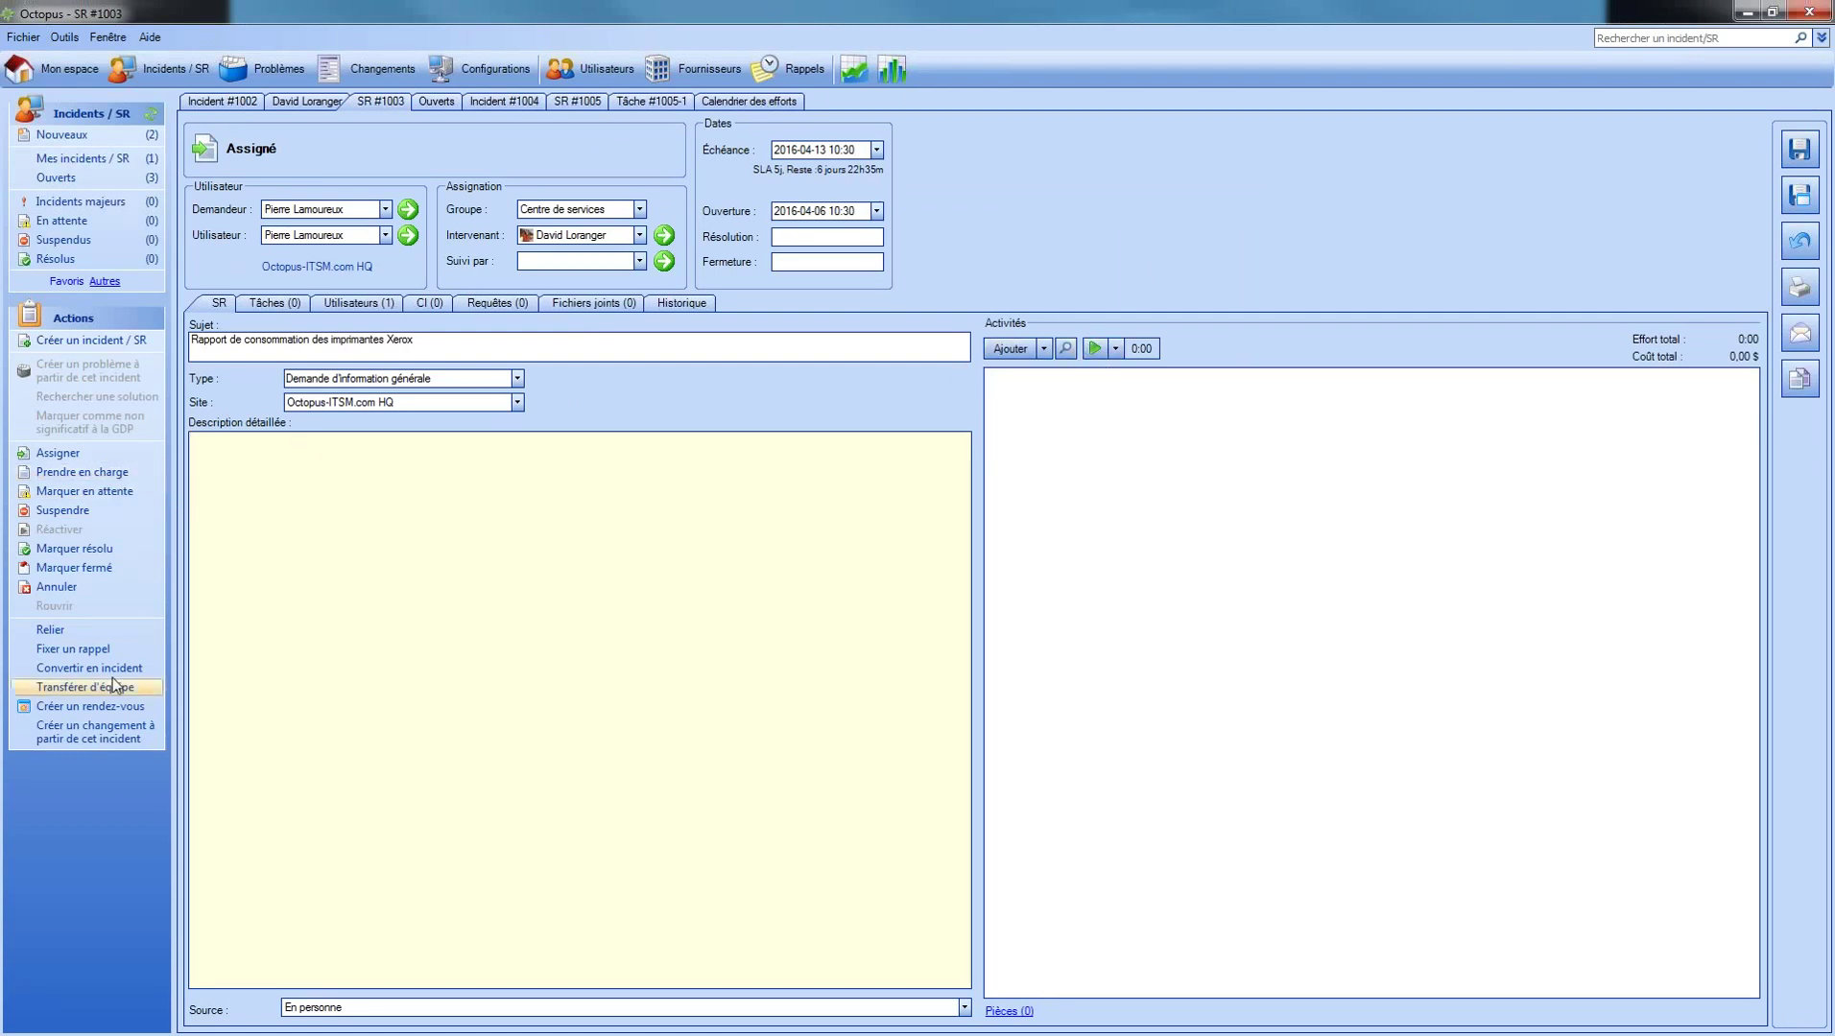
pyautogui.click(84, 473)
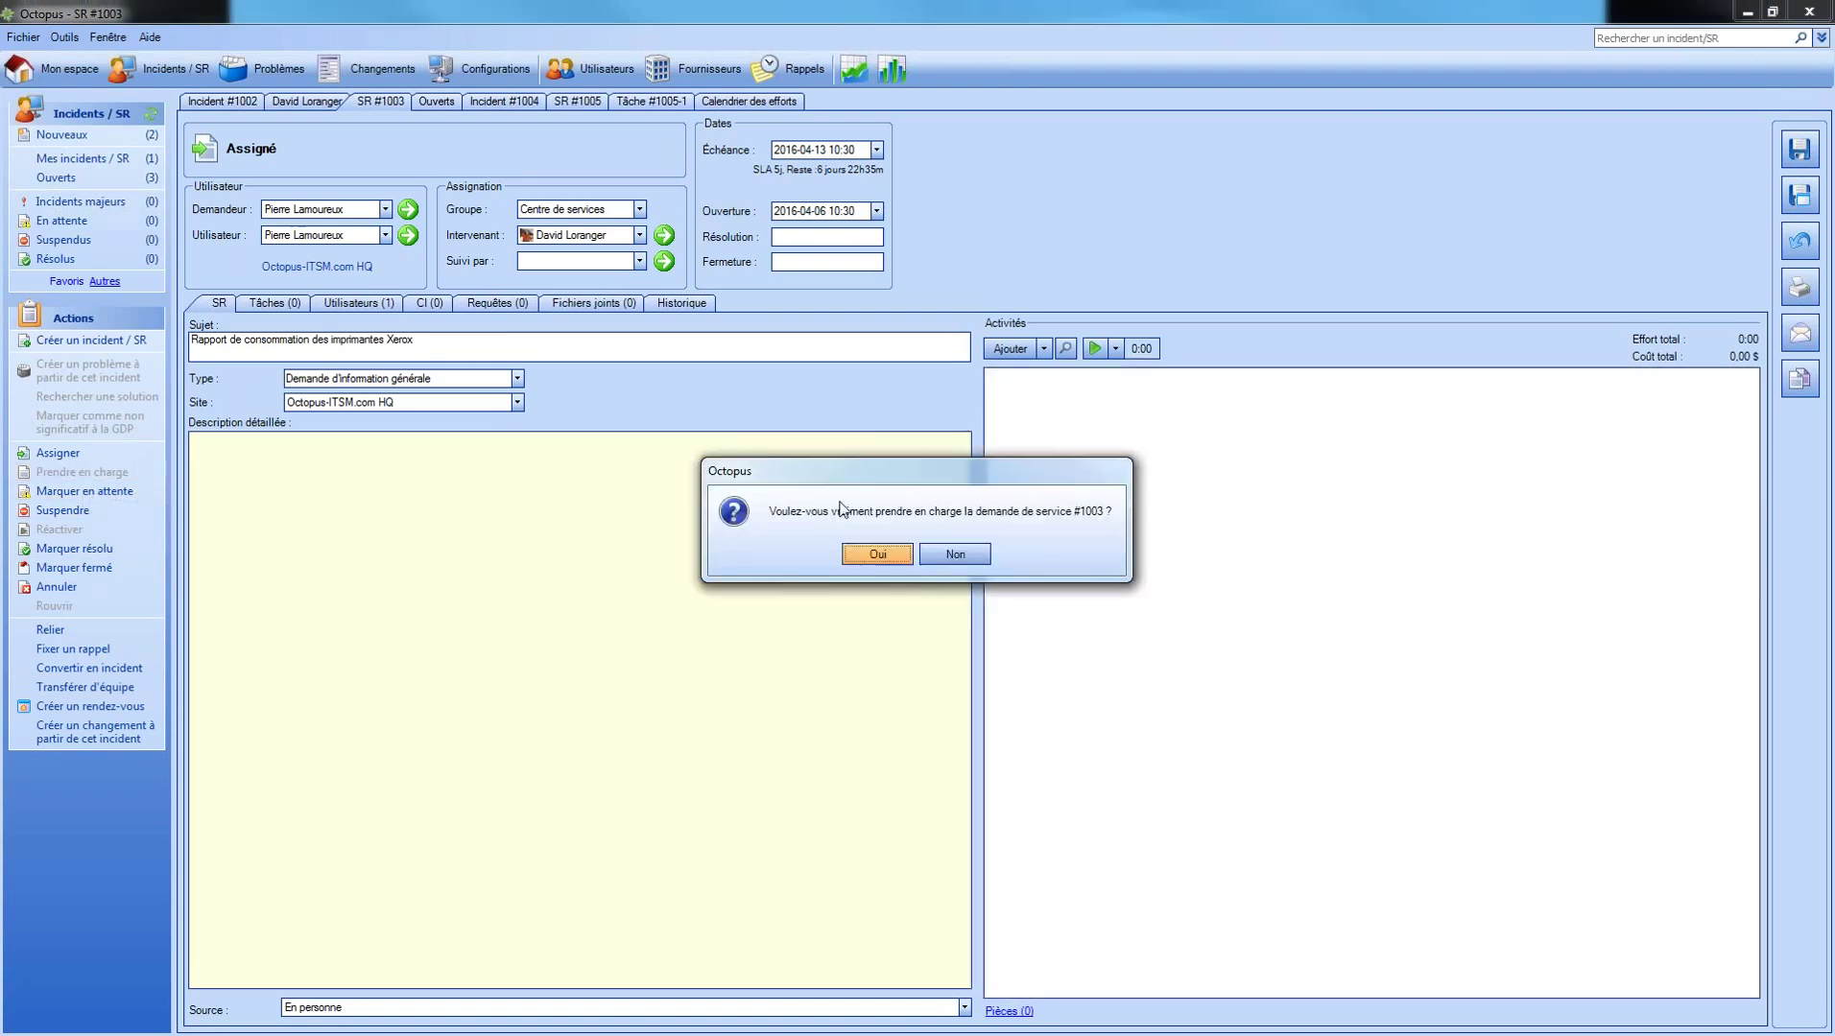
pyautogui.click(877, 554)
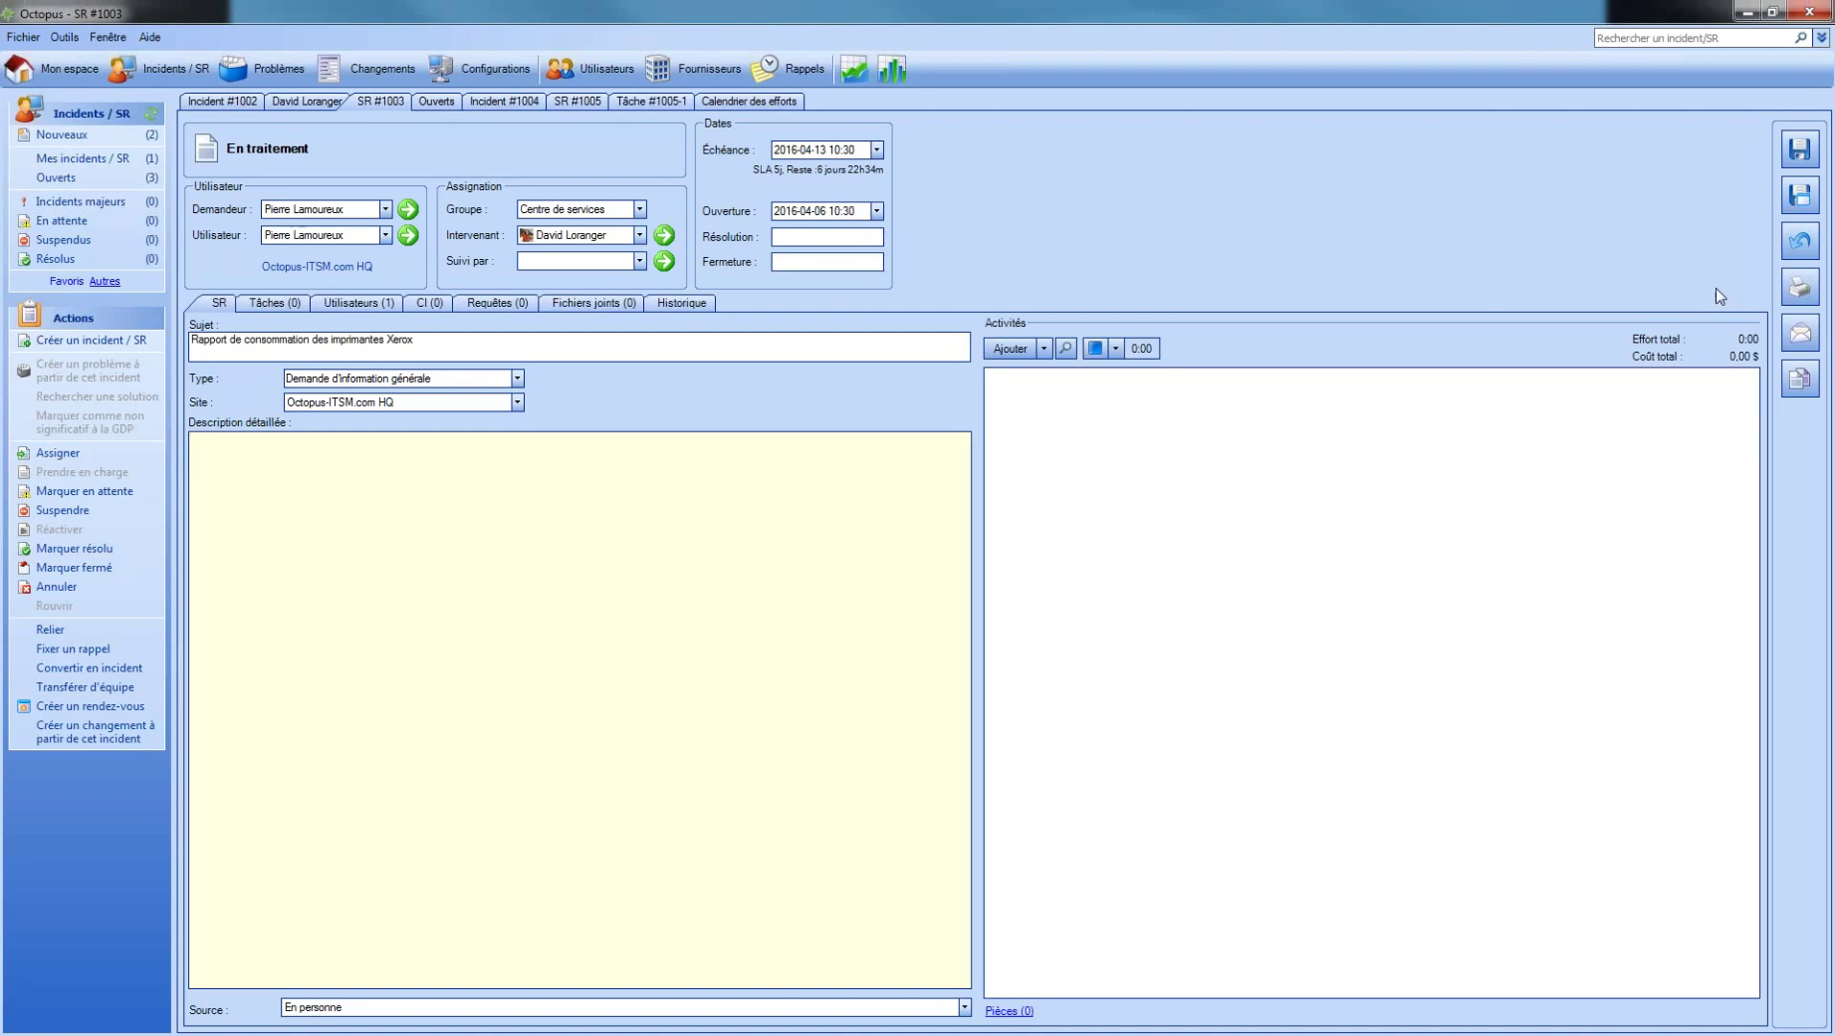
pyautogui.click(1095, 348)
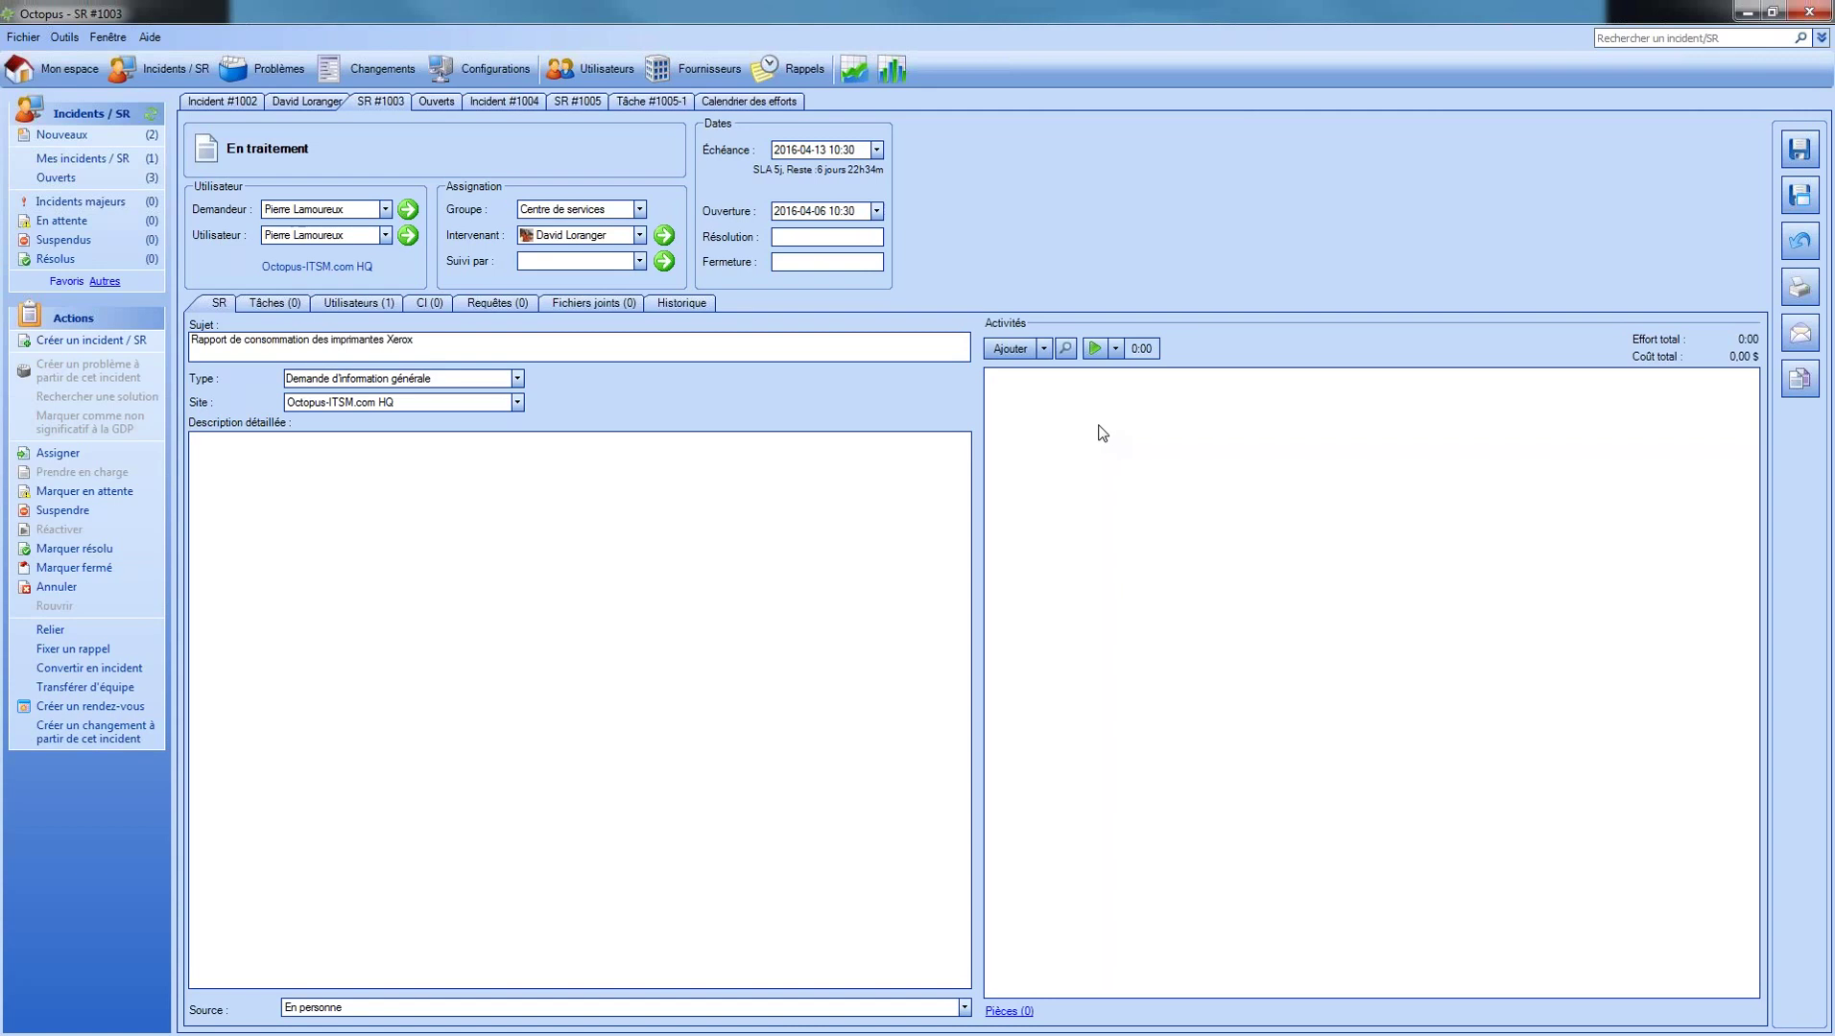
pyautogui.click(1116, 351)
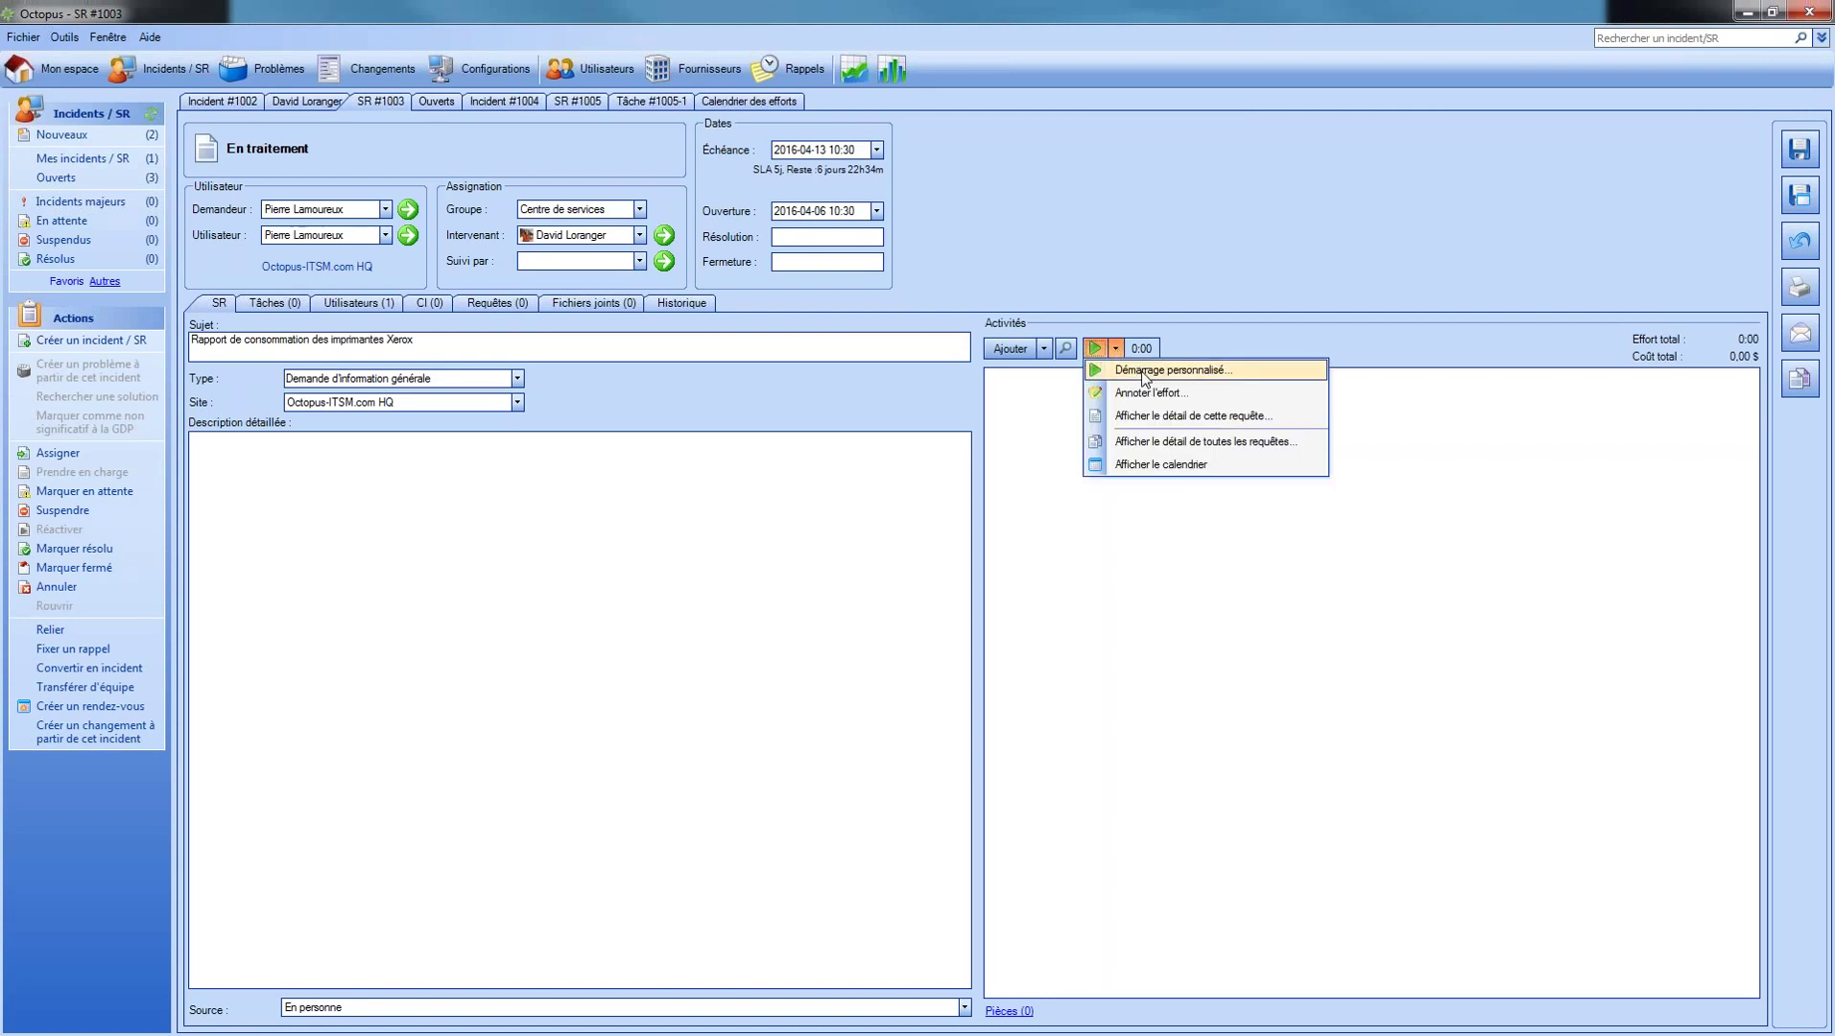
pyautogui.click(1144, 372)
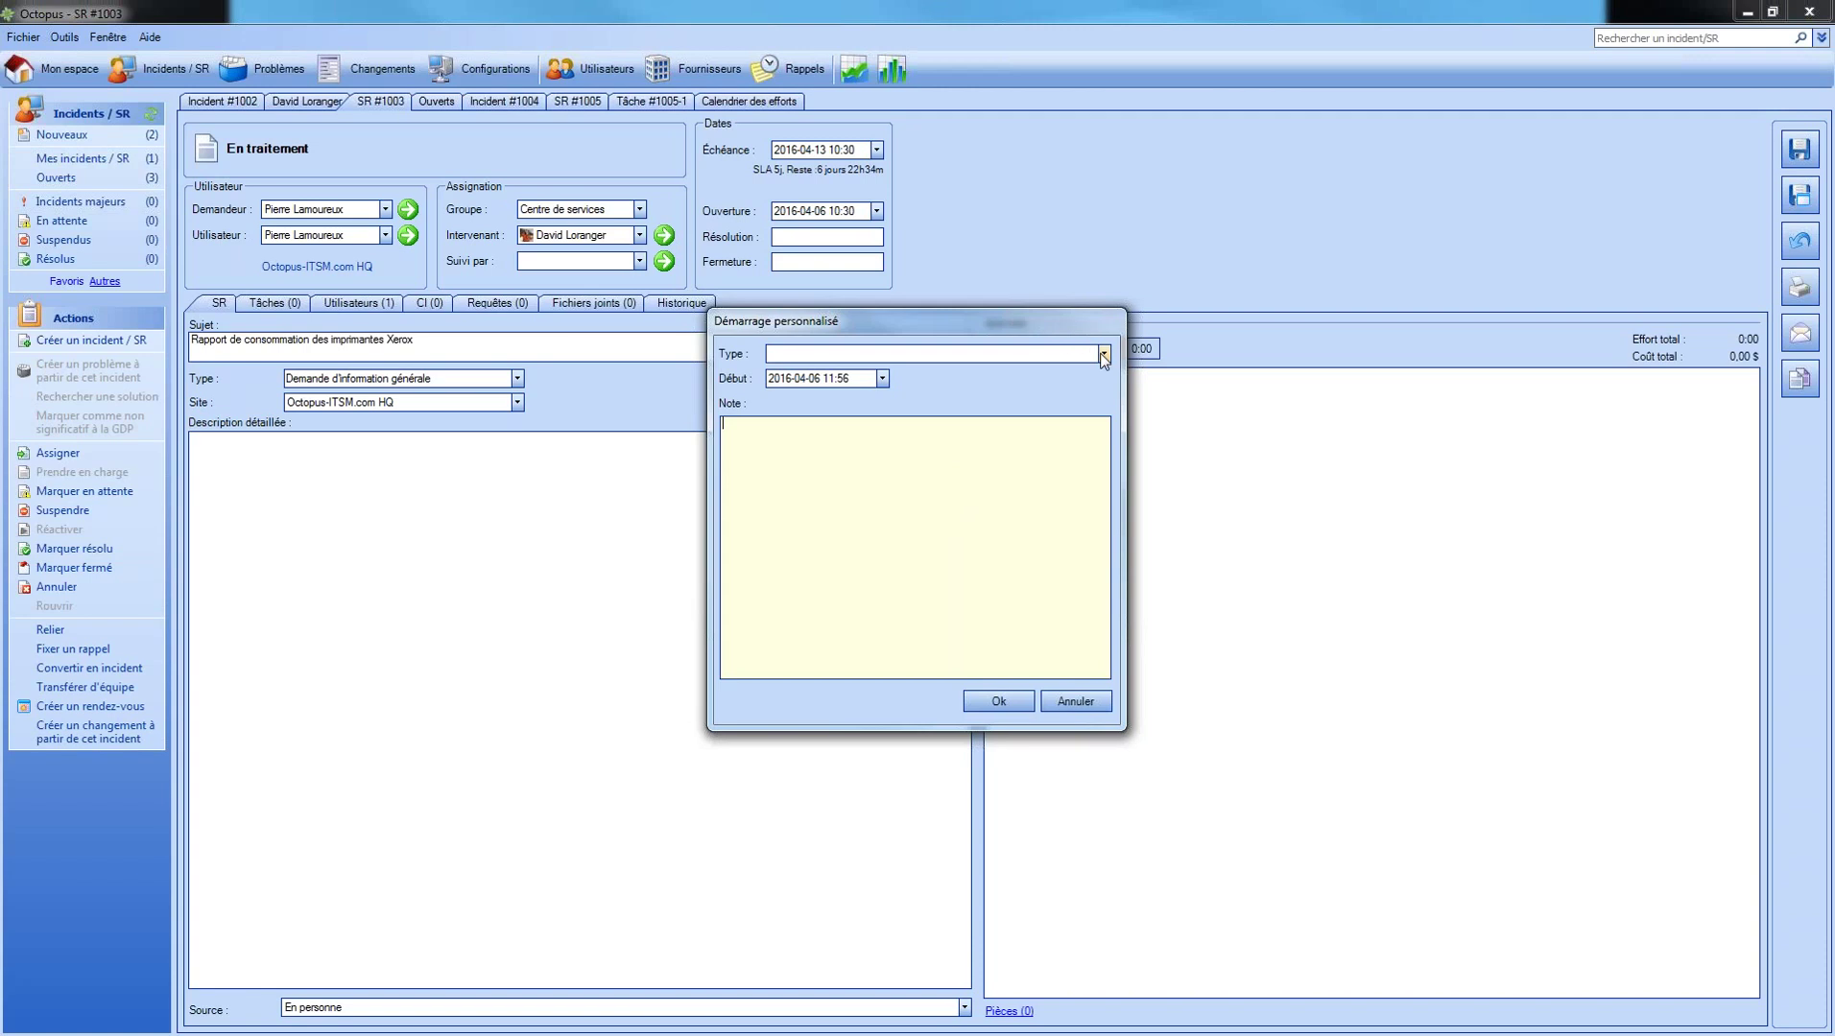
pyautogui.click(1105, 354)
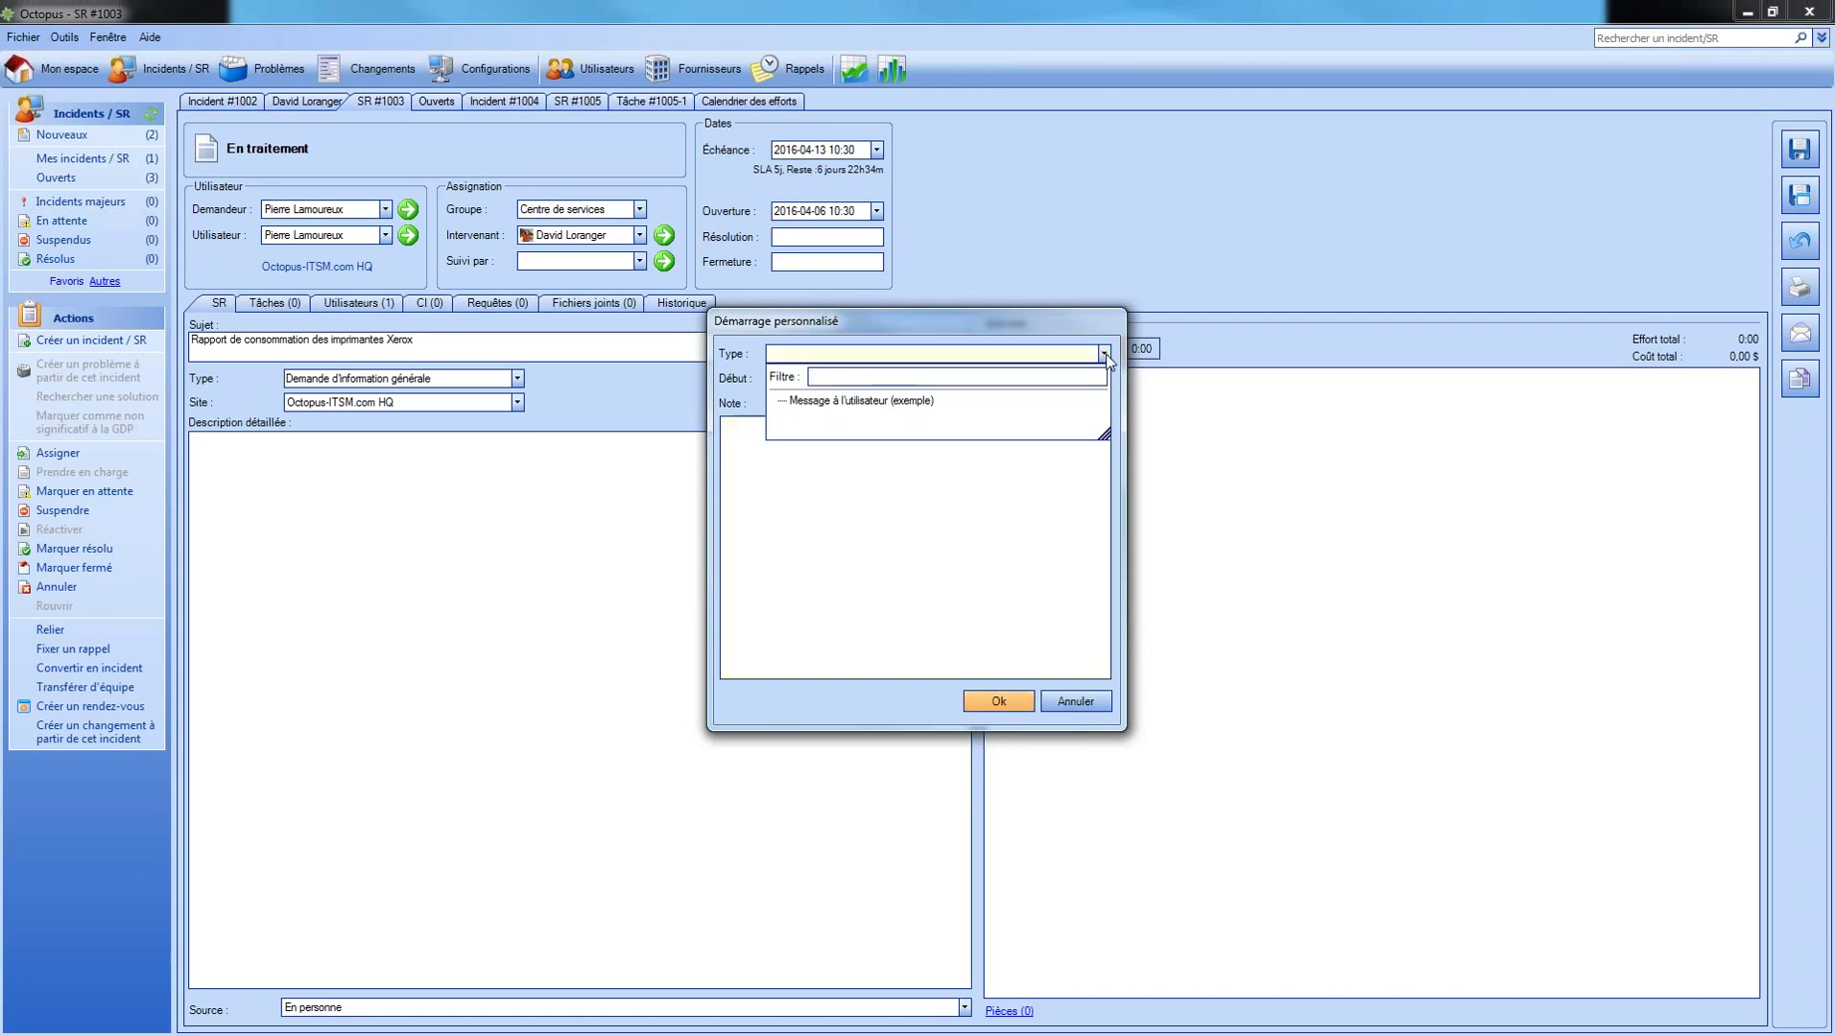
pyautogui.click(822, 515)
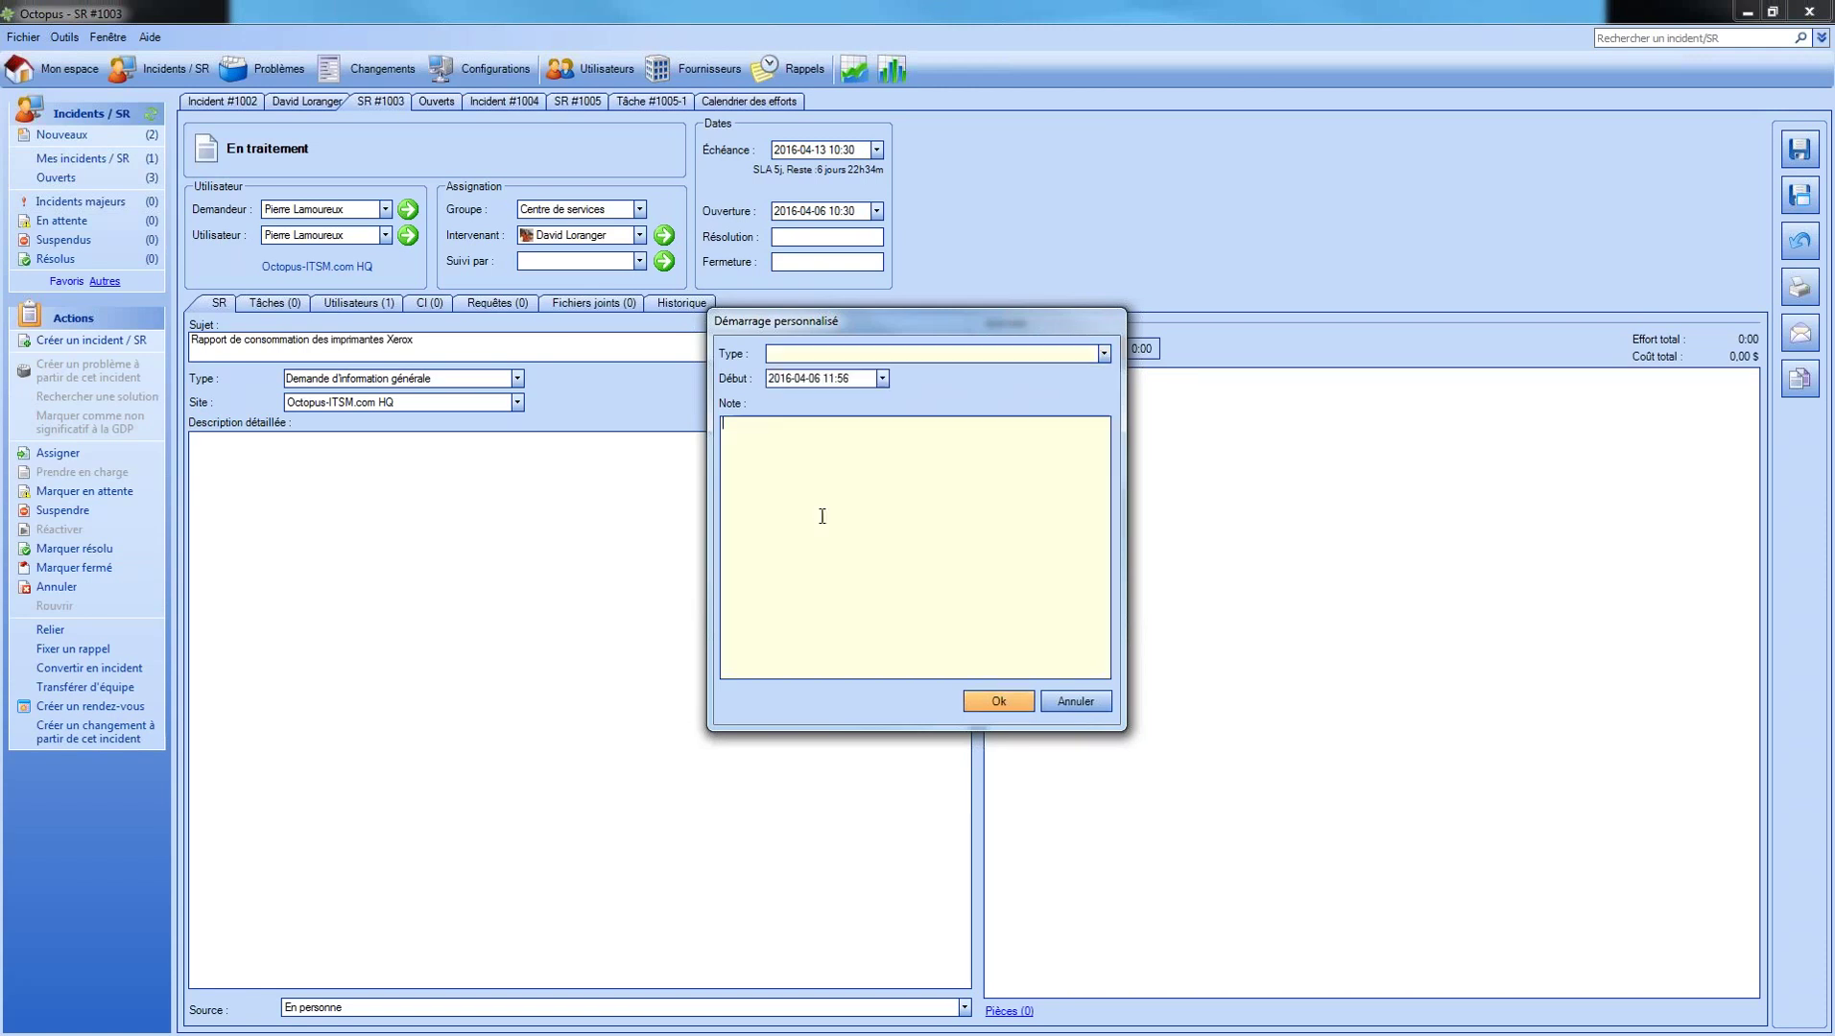
pyautogui.click(840, 379)
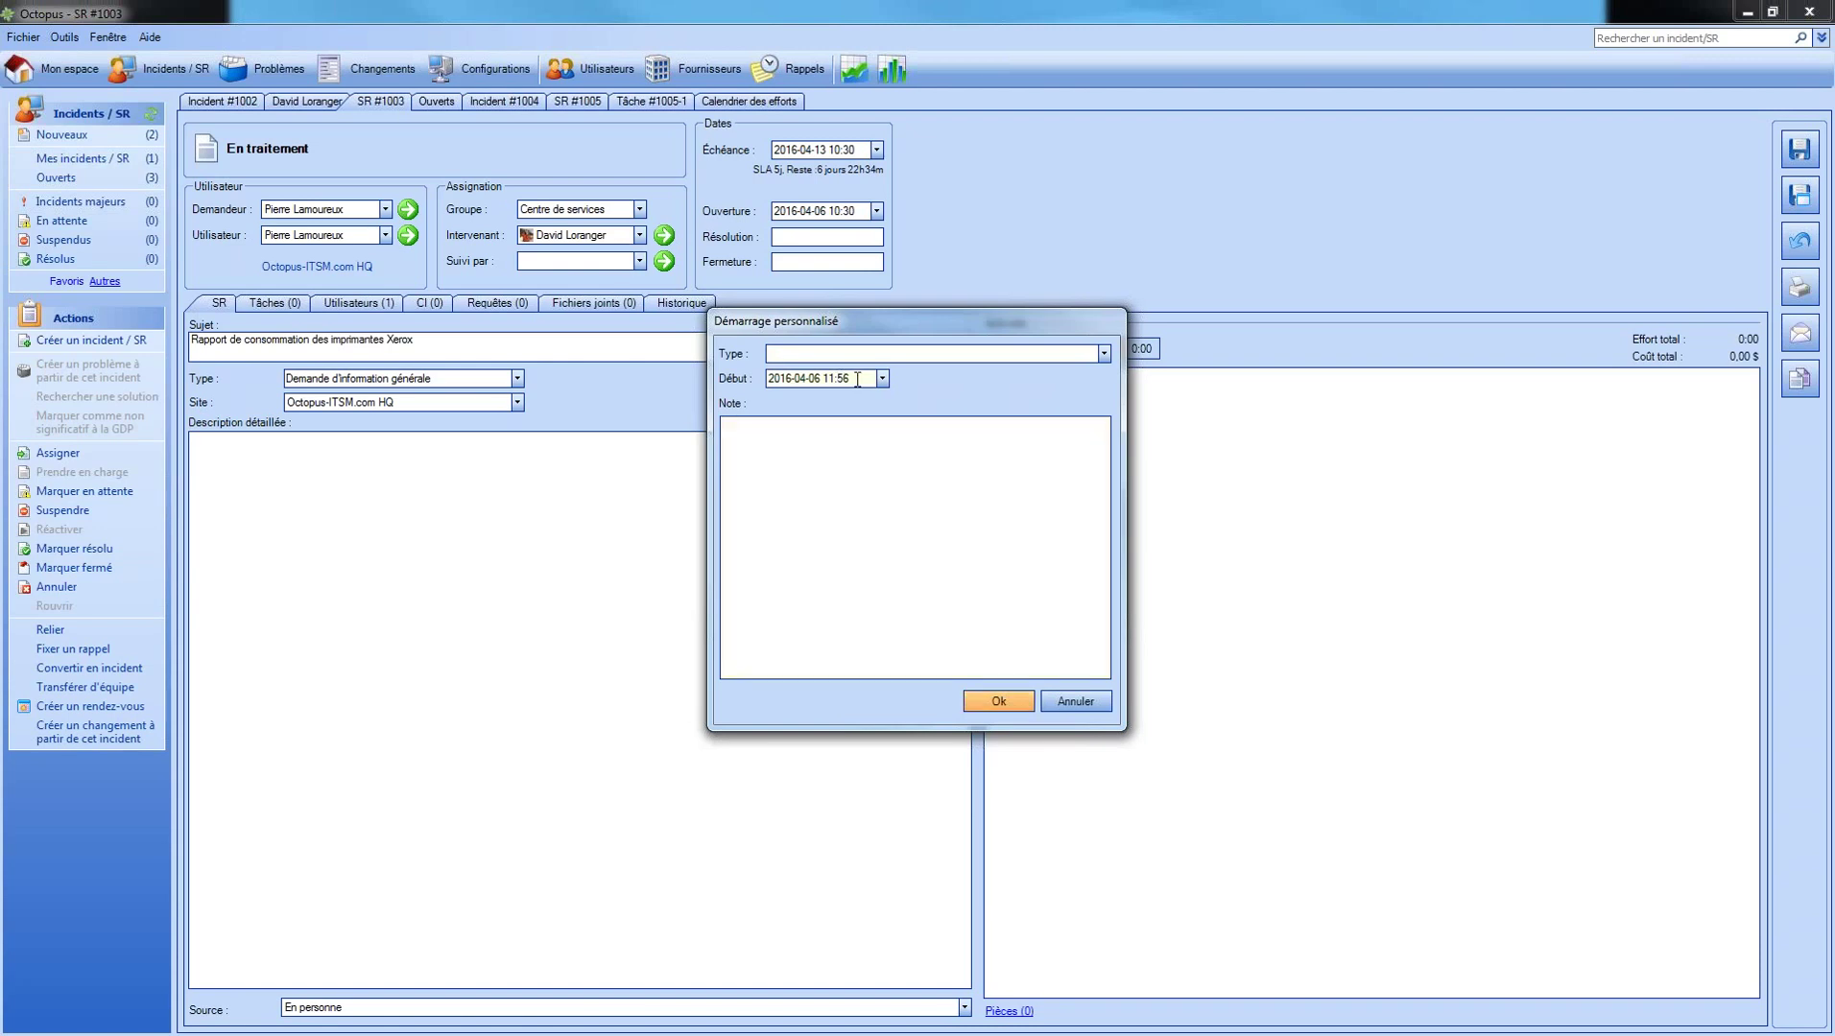
pyautogui.press('Left')
pyautogui.press('Left')
pyautogui.press('BackSpace')
pyautogui.write('0')
pyautogui.click(812, 568)
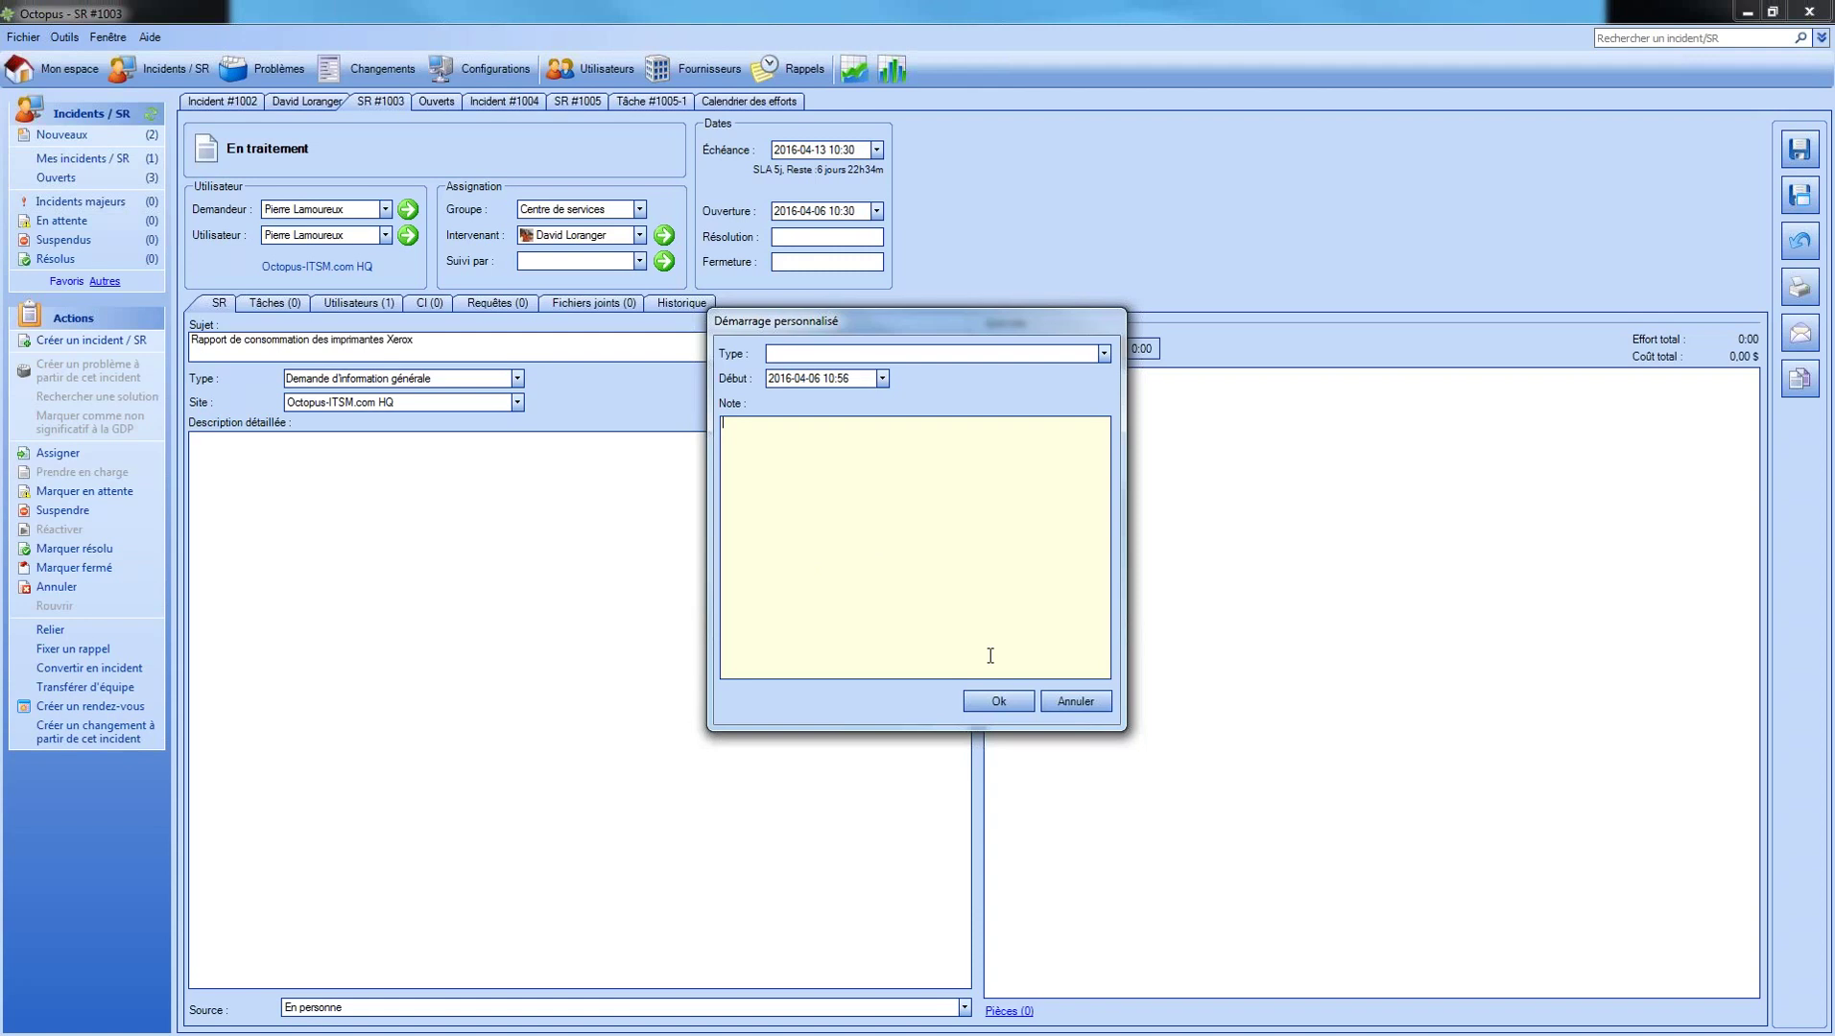
pyautogui.click(1007, 706)
pyautogui.click(1006, 703)
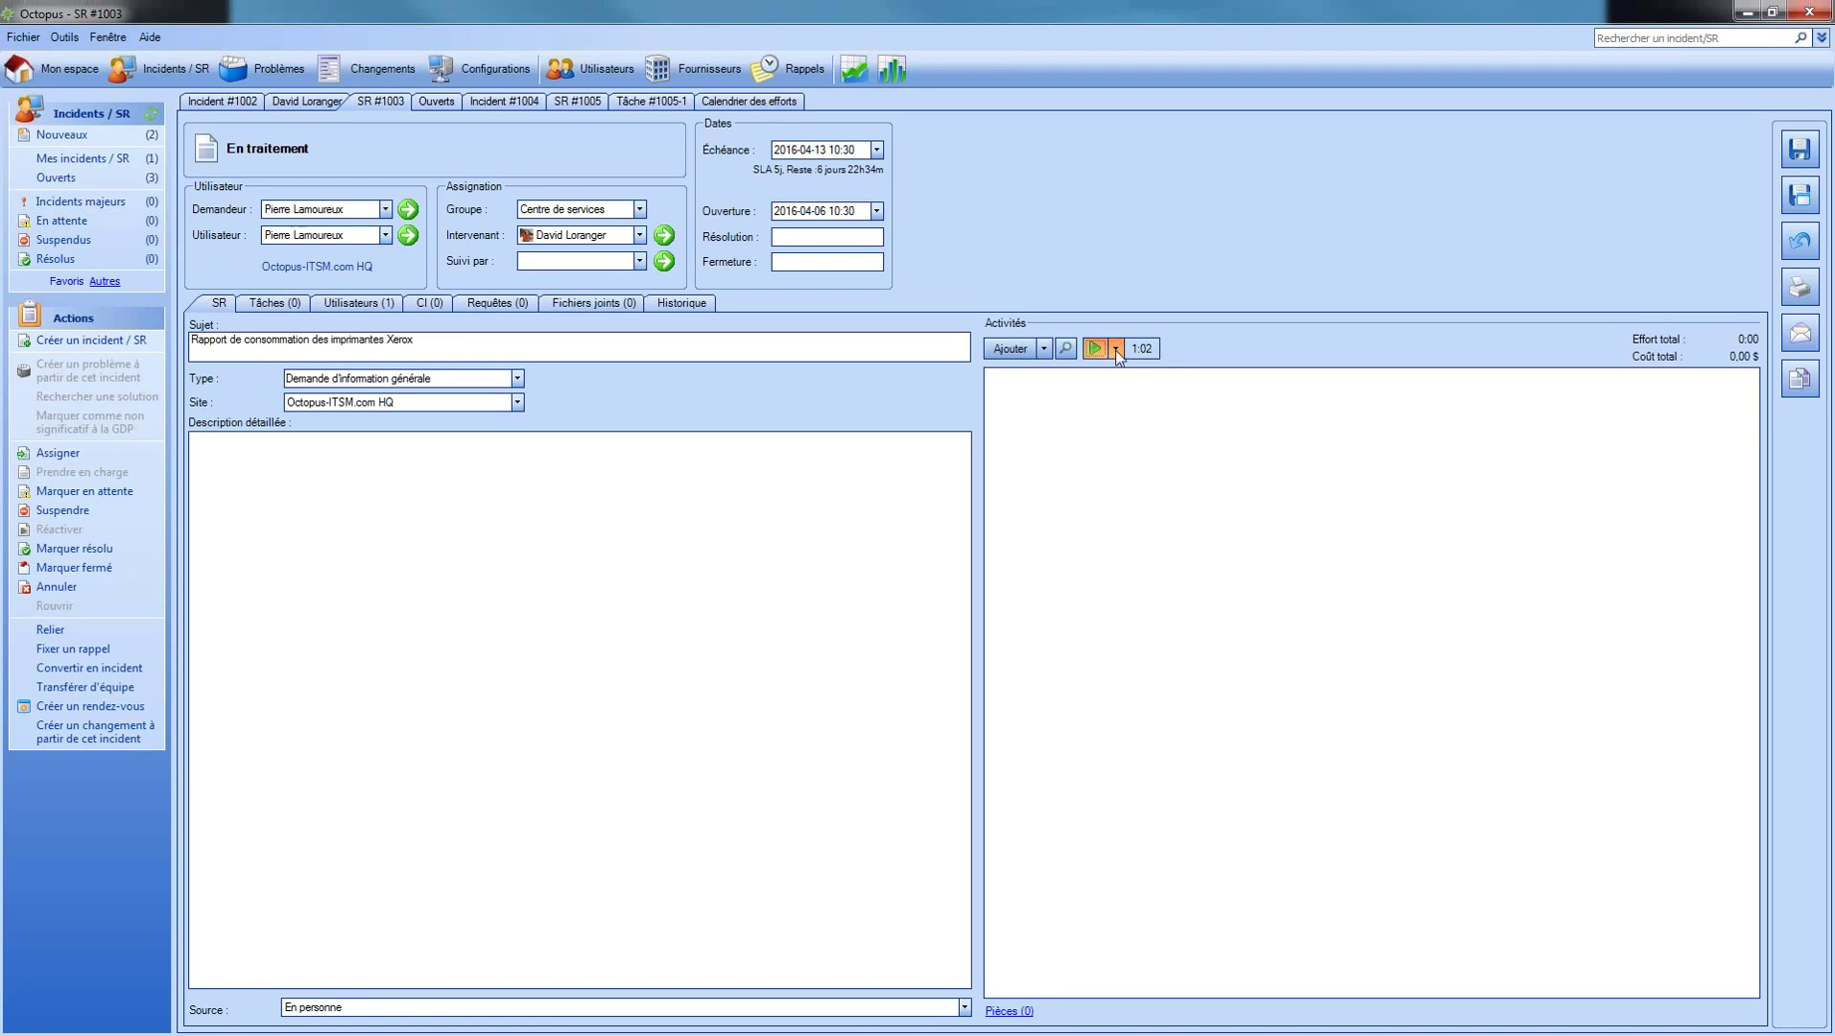
pyautogui.click(1116, 349)
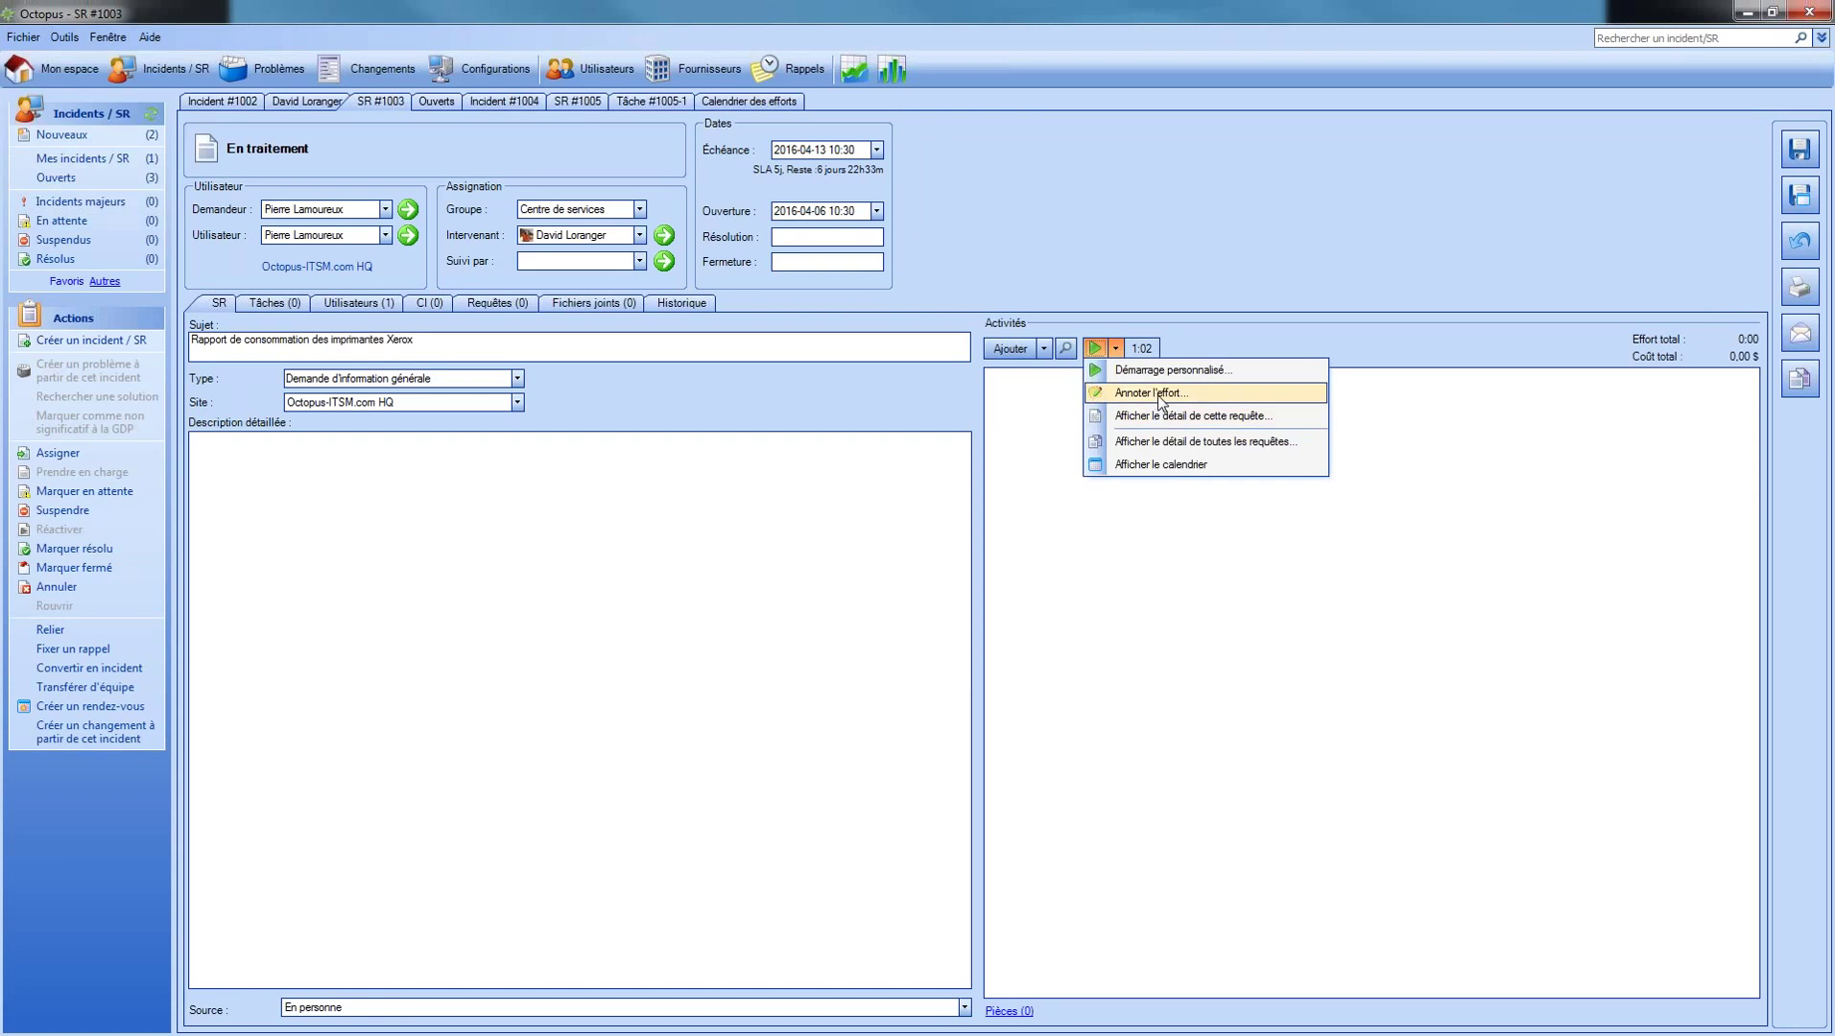
pyautogui.click(1165, 372)
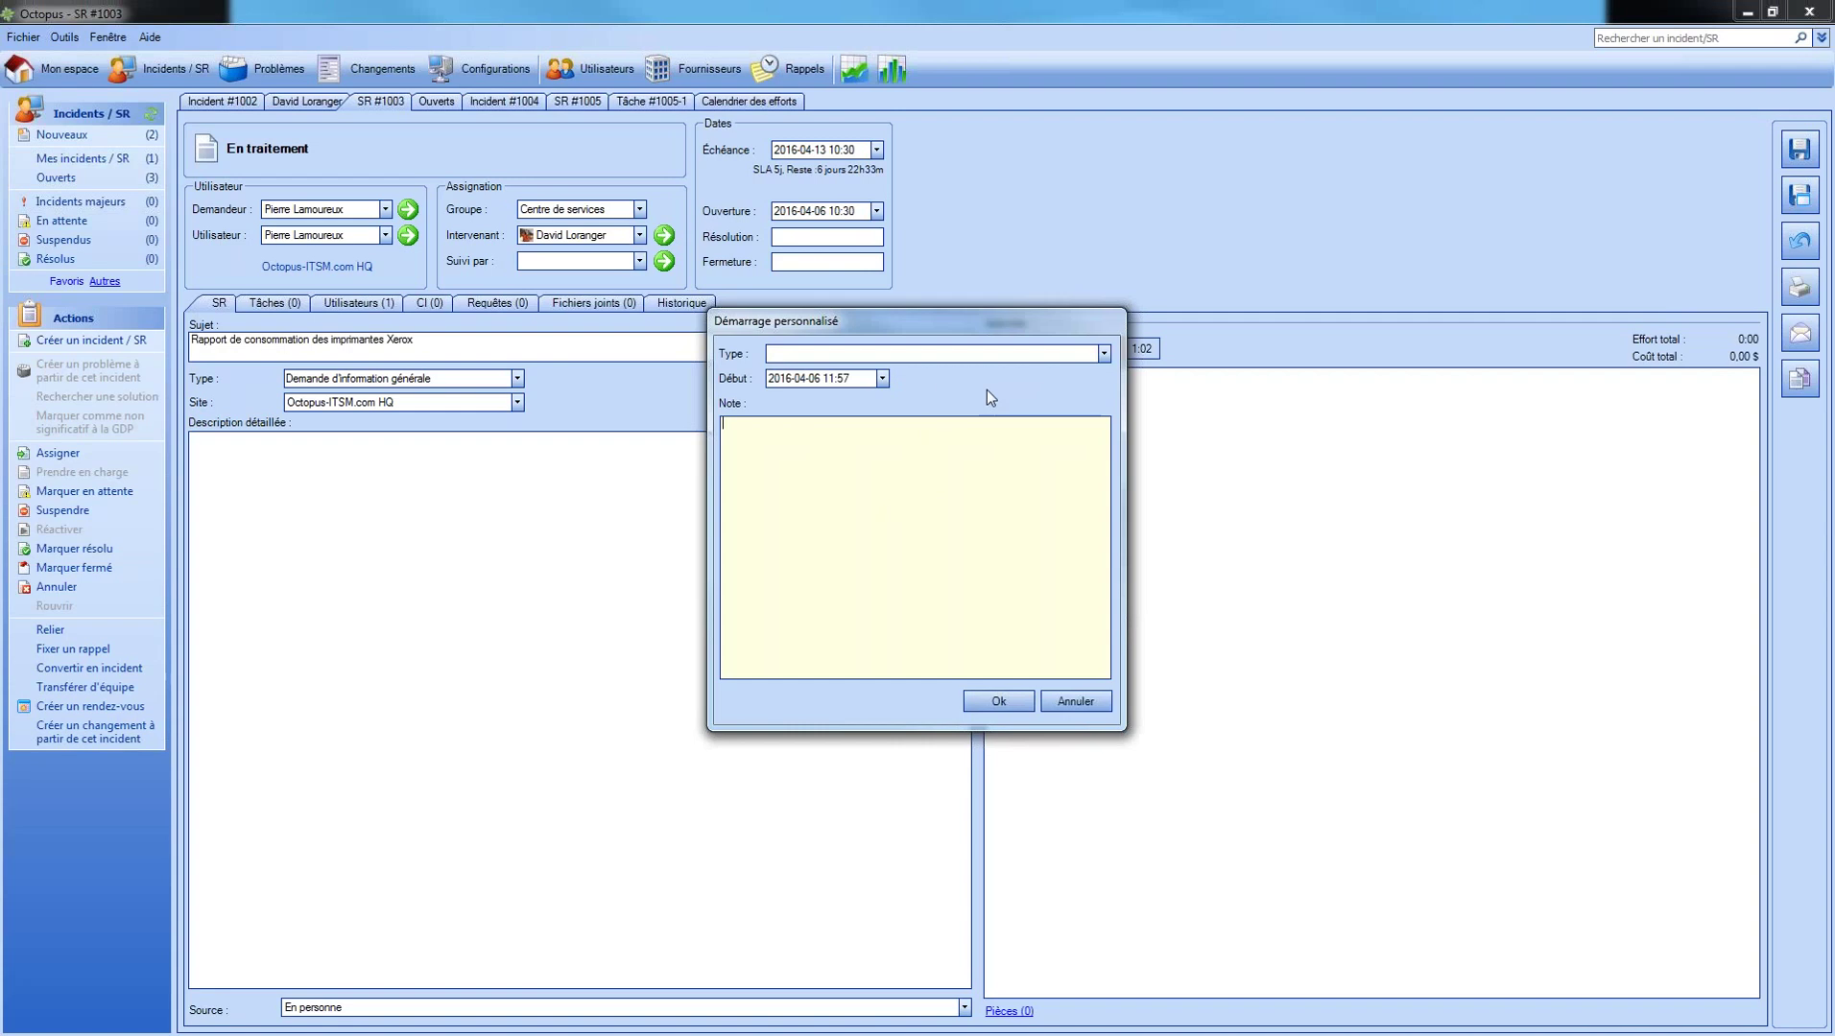
pyautogui.click(1075, 701)
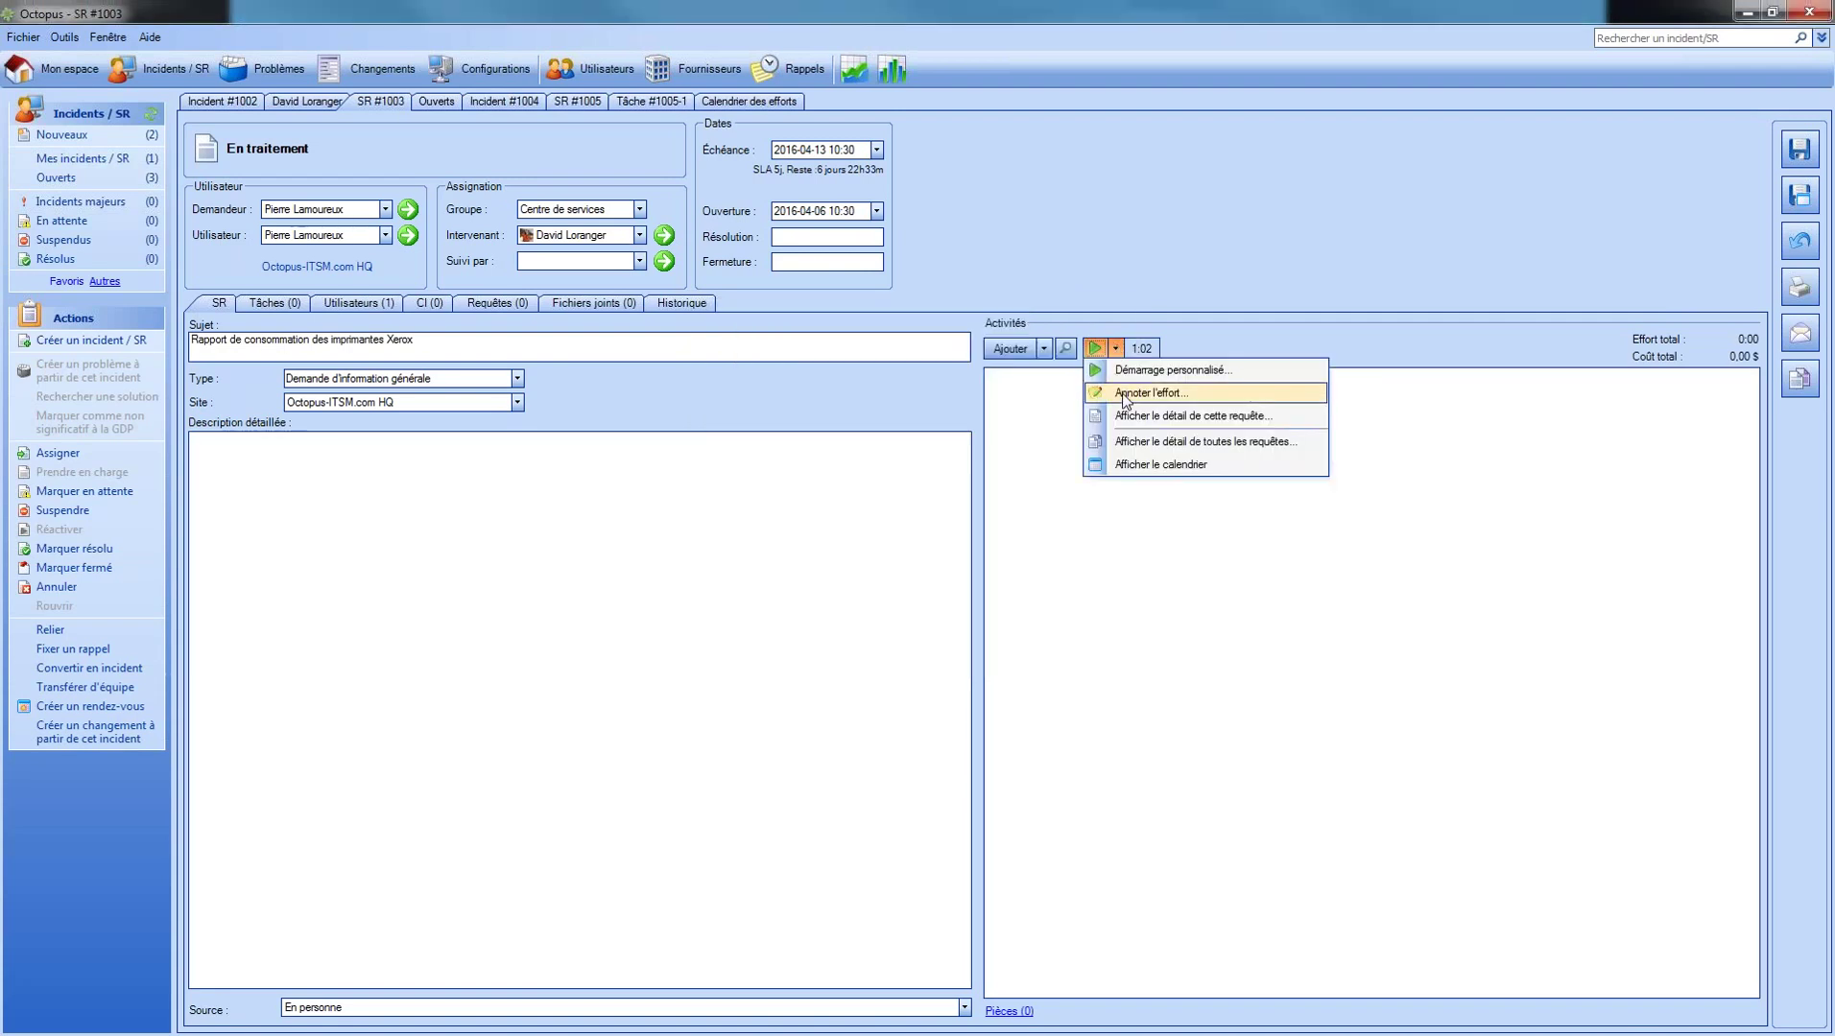
# Annotate the effort on SR #1003 with the note "Connecter sur les Xerox".
pyautogui.click(1132, 394)
pyautogui.click(937, 542)
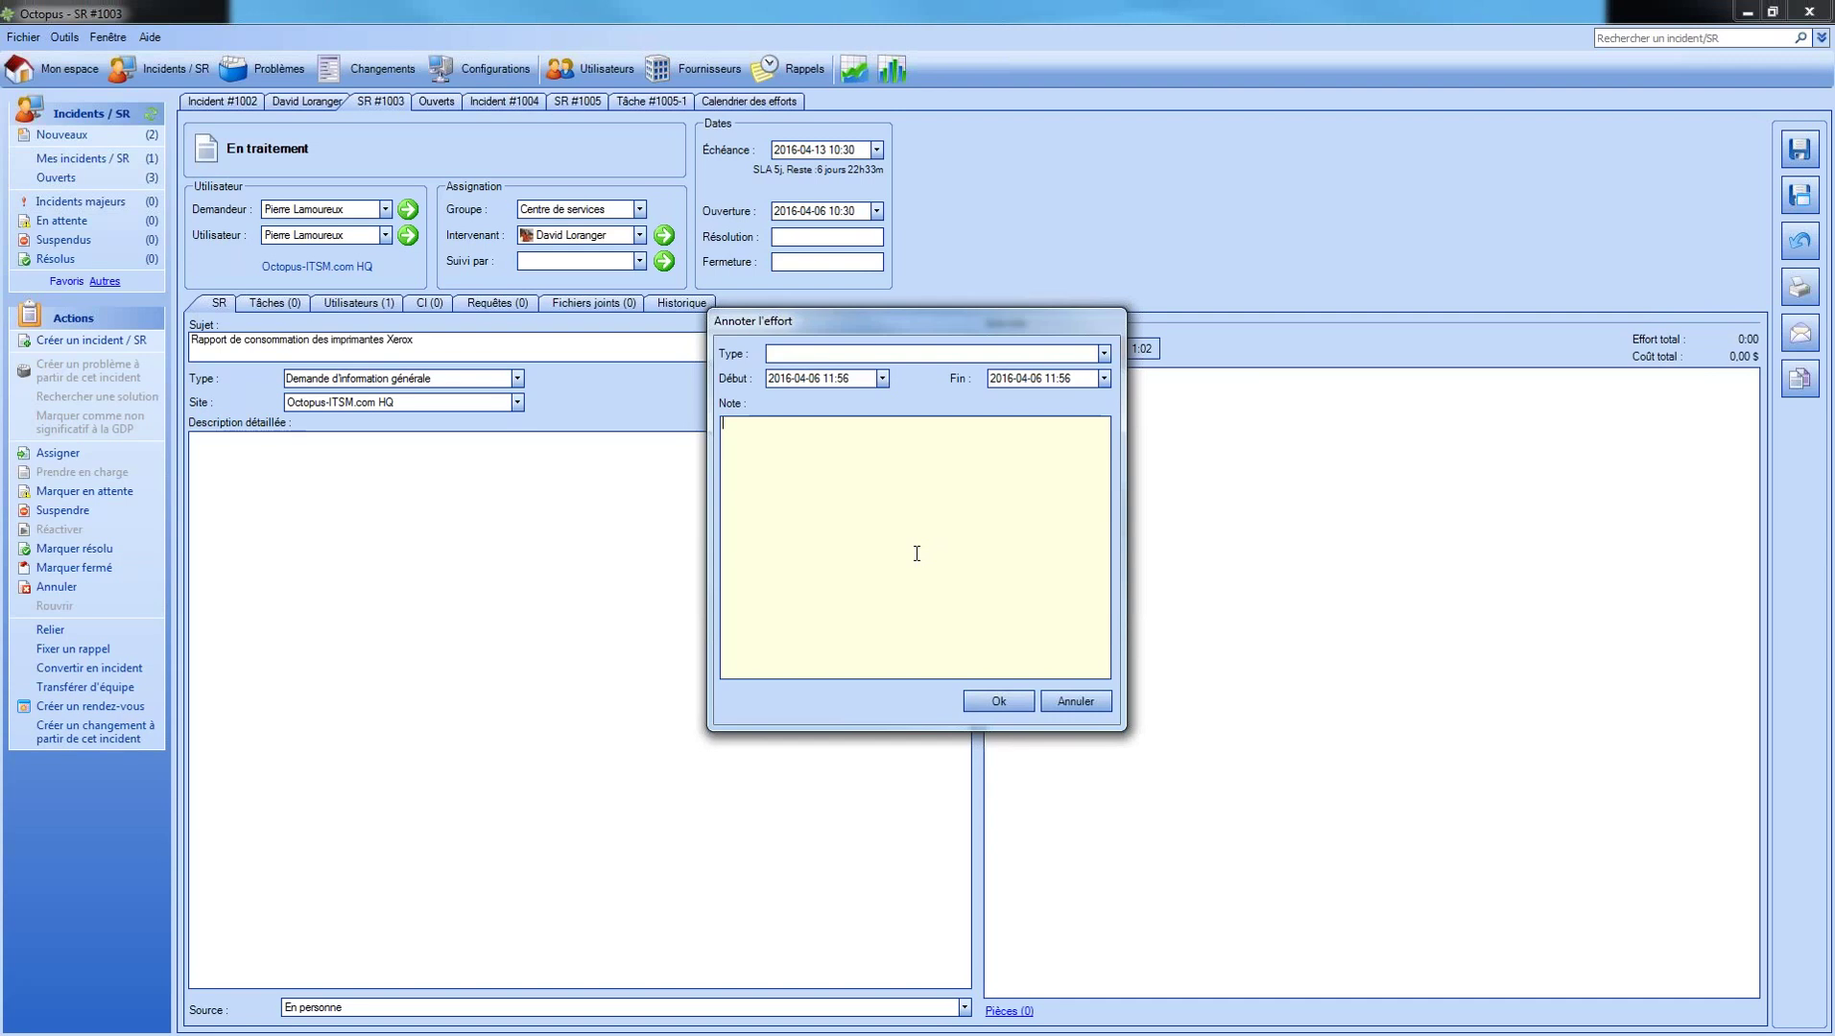
pyautogui.write('Connecter sur les Xerox')
pyautogui.click(989, 700)
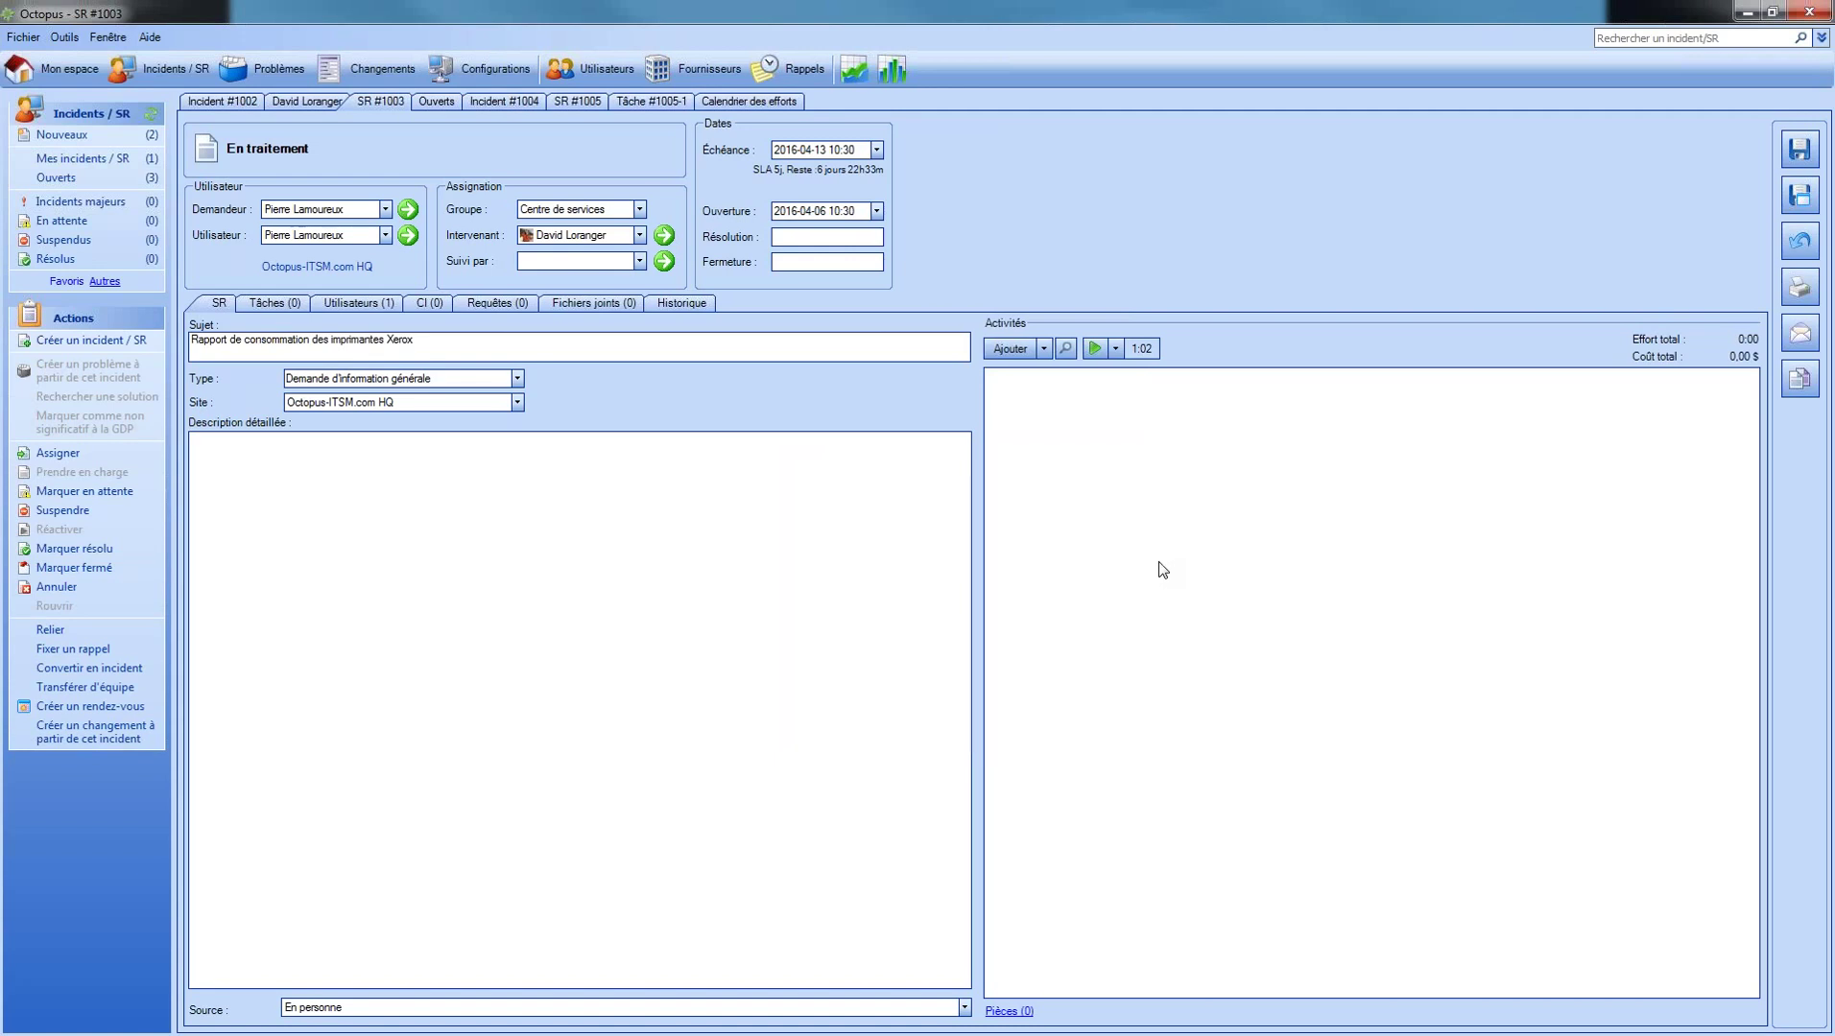
pyautogui.click(1118, 349)
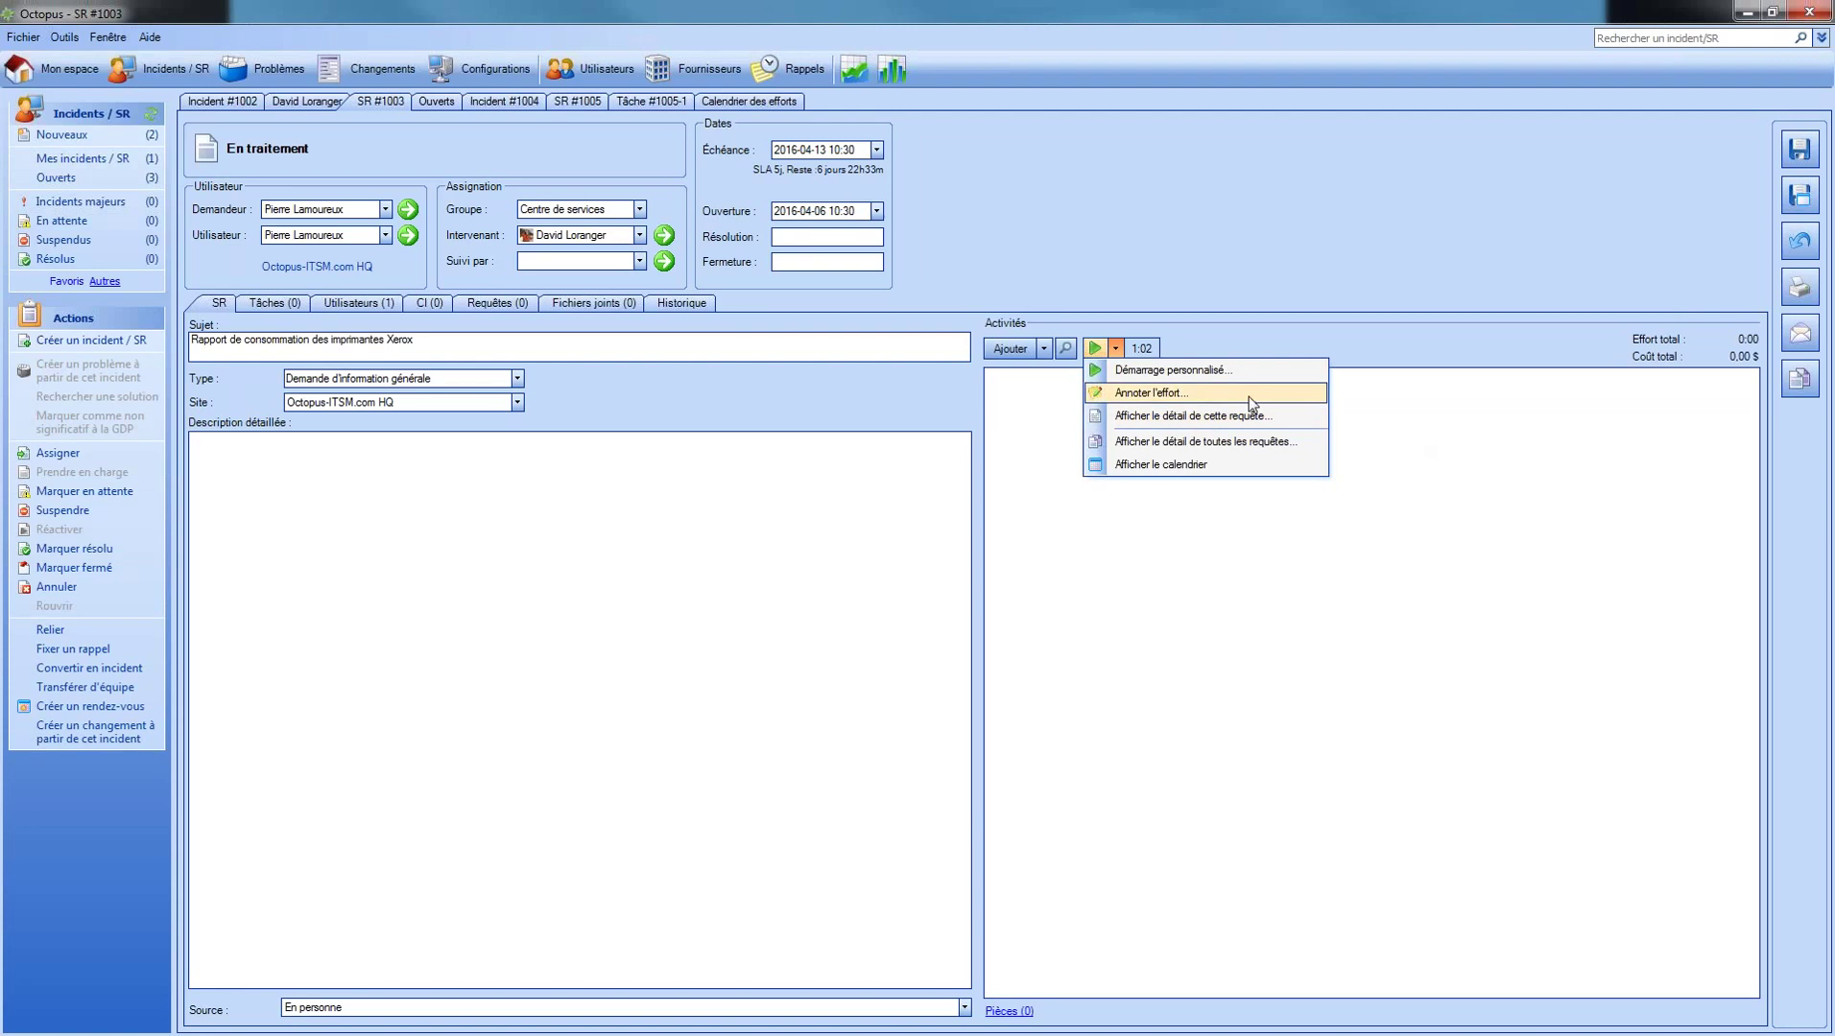
pyautogui.click(1196, 333)
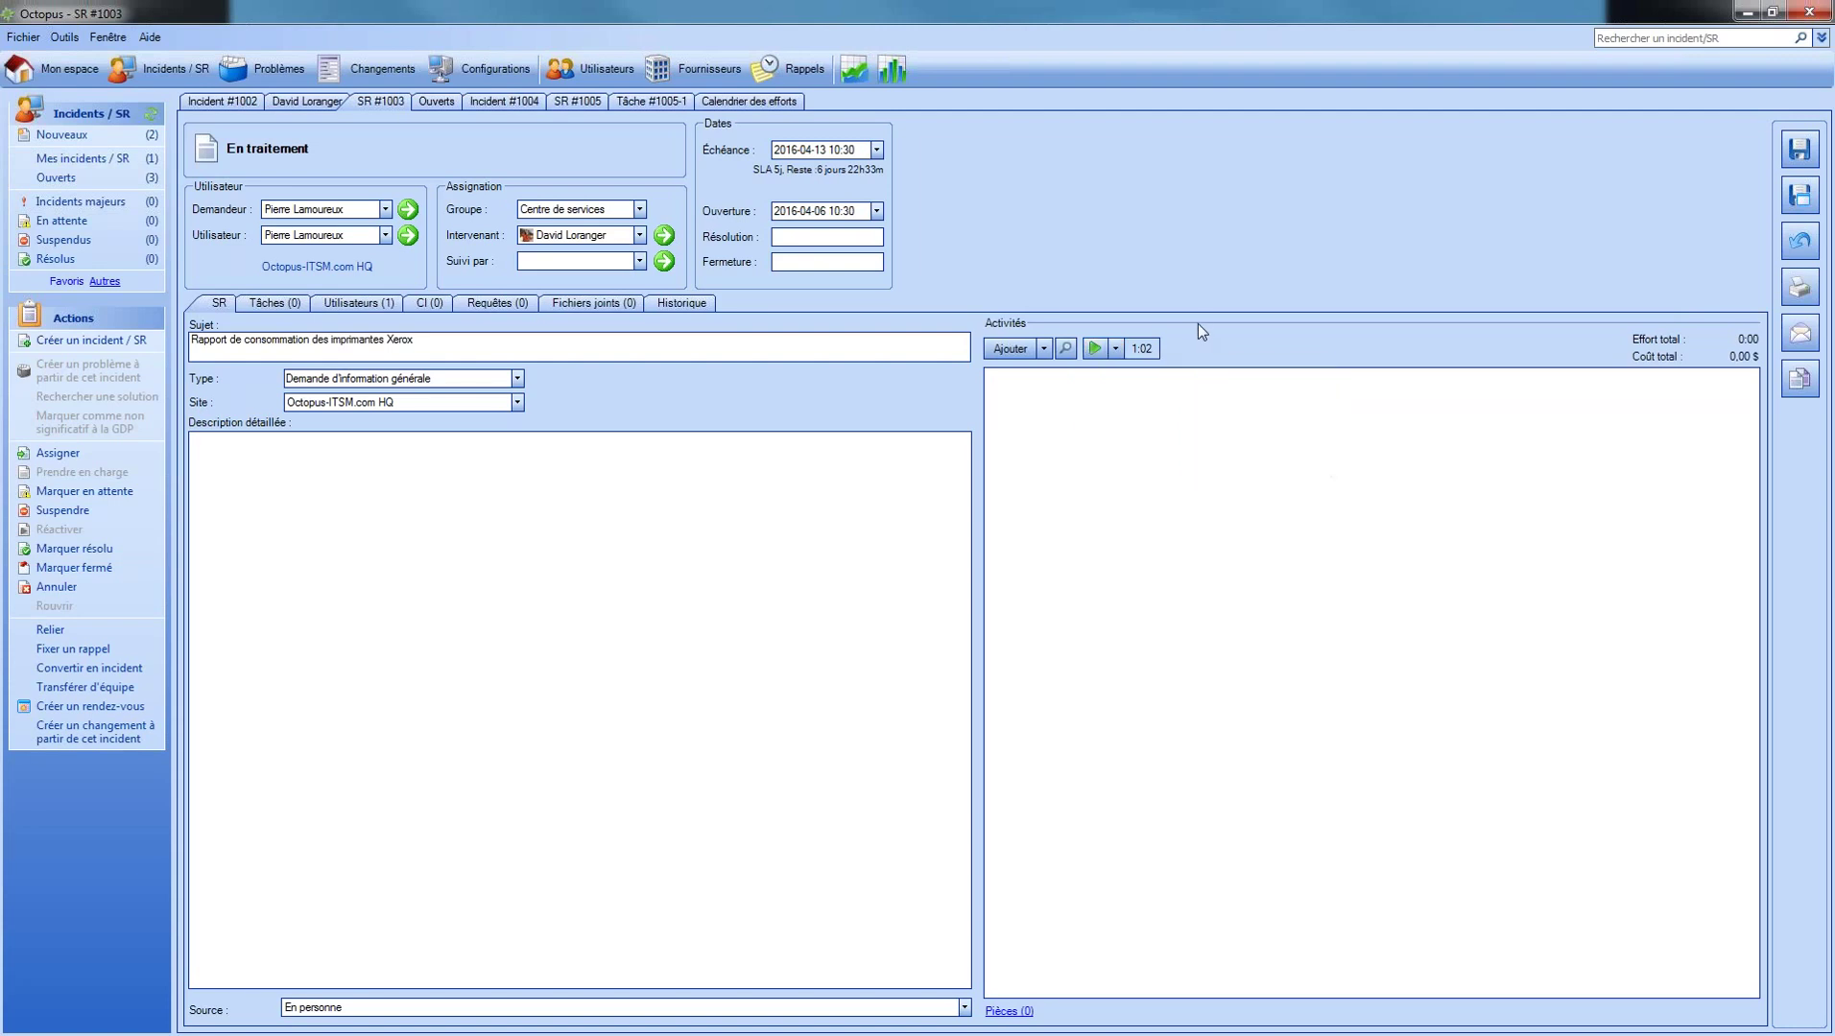
pyautogui.click(1139, 350)
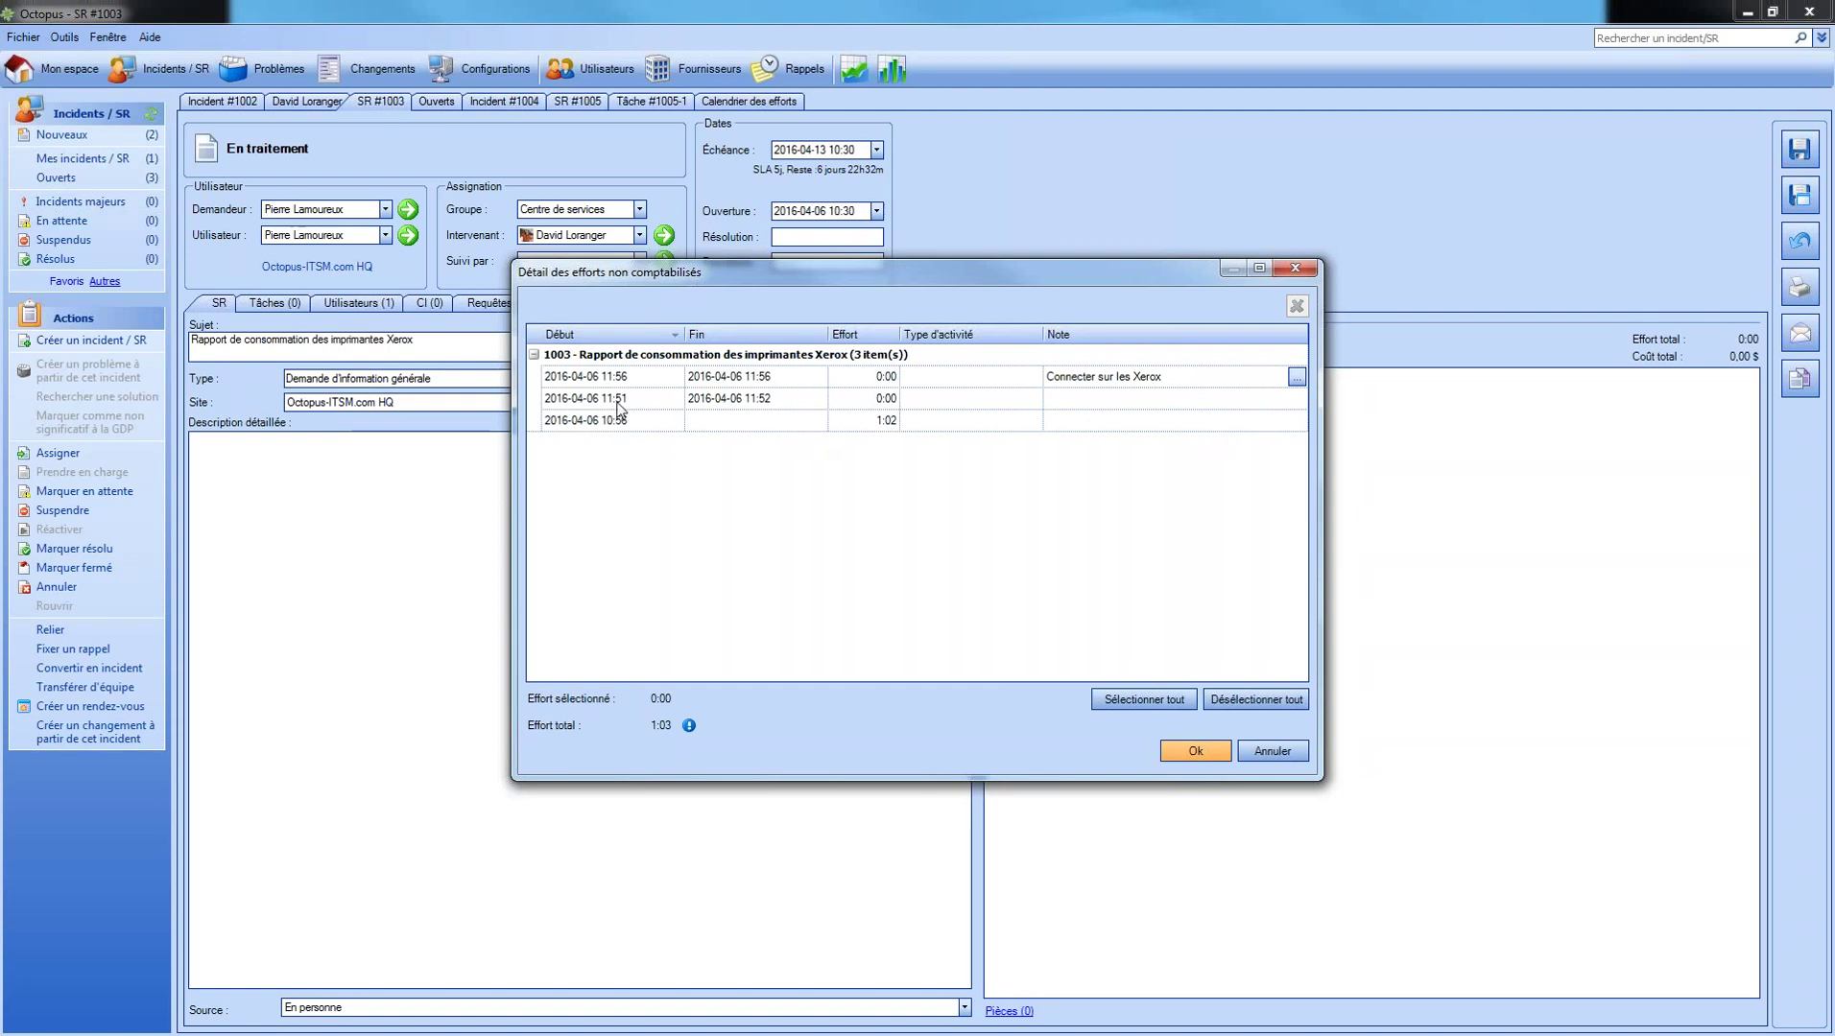
pyautogui.click(653, 399)
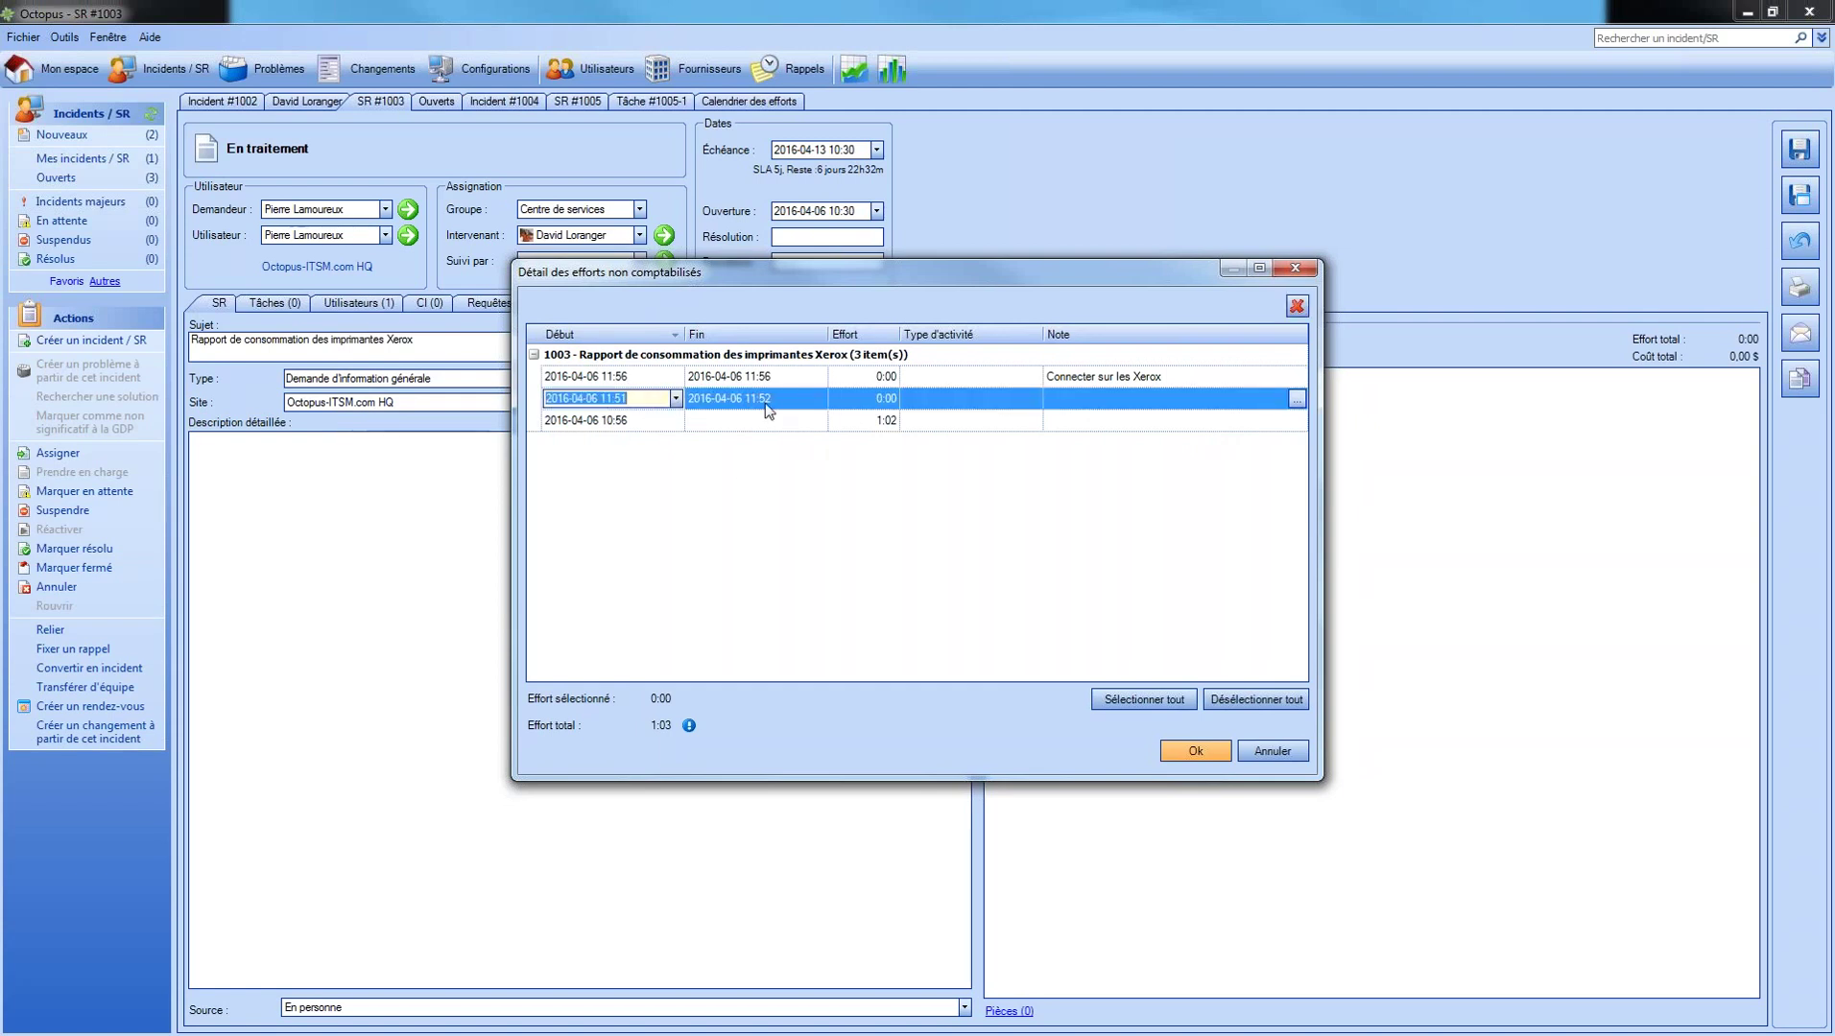
pyautogui.click(795, 400)
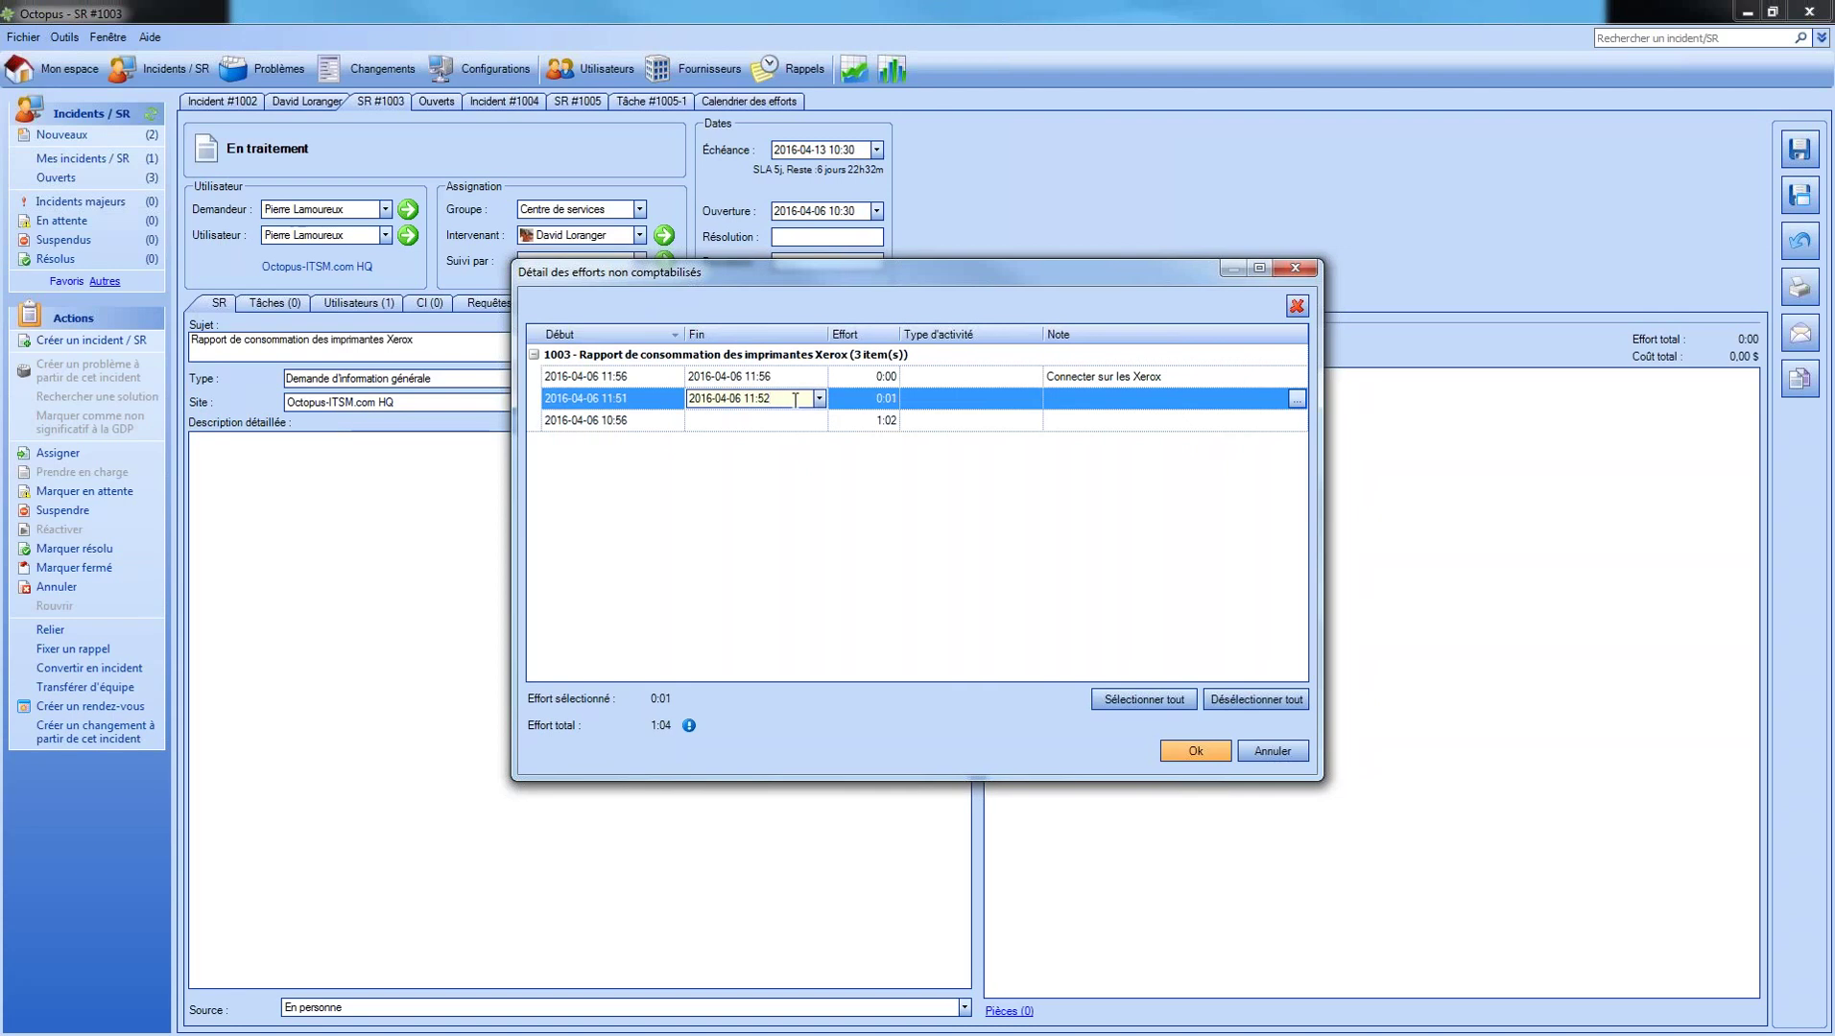
pyautogui.press('BackSpace')
pyautogui.write('5')
pyautogui.click(947, 398)
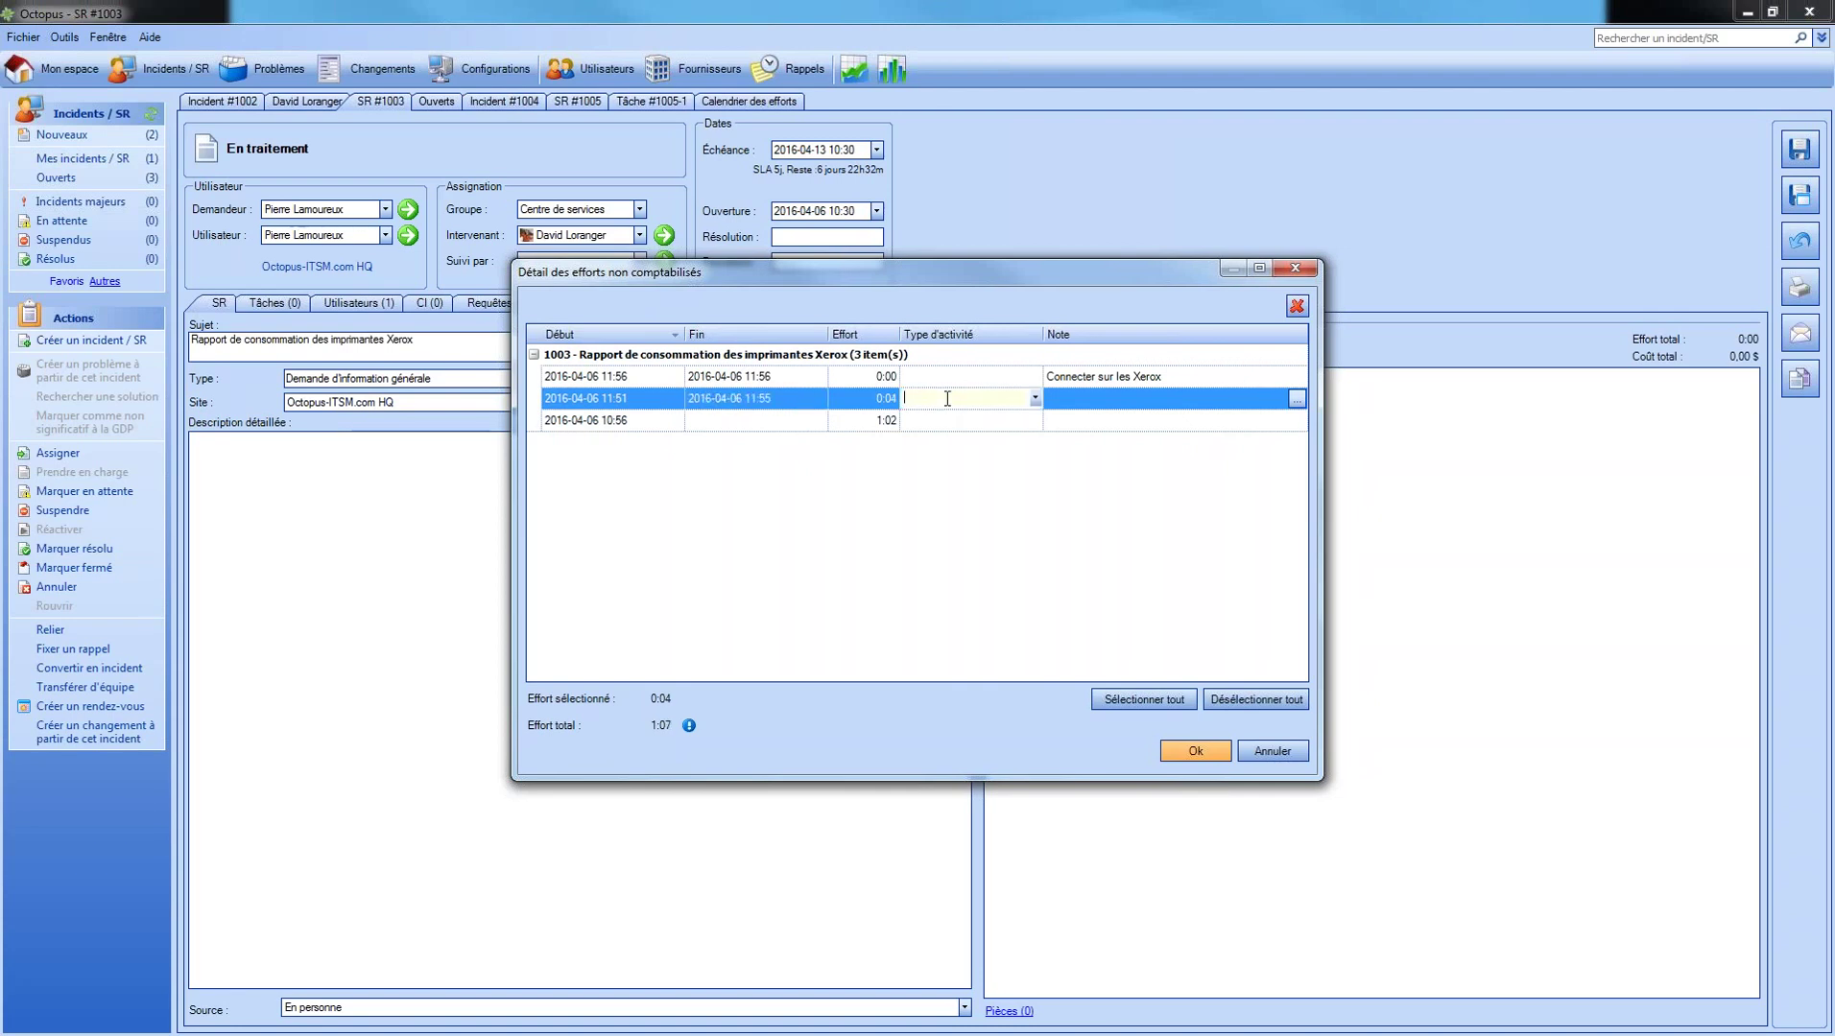
pyautogui.click(892, 406)
pyautogui.click(650, 375)
pyautogui.click(634, 378)
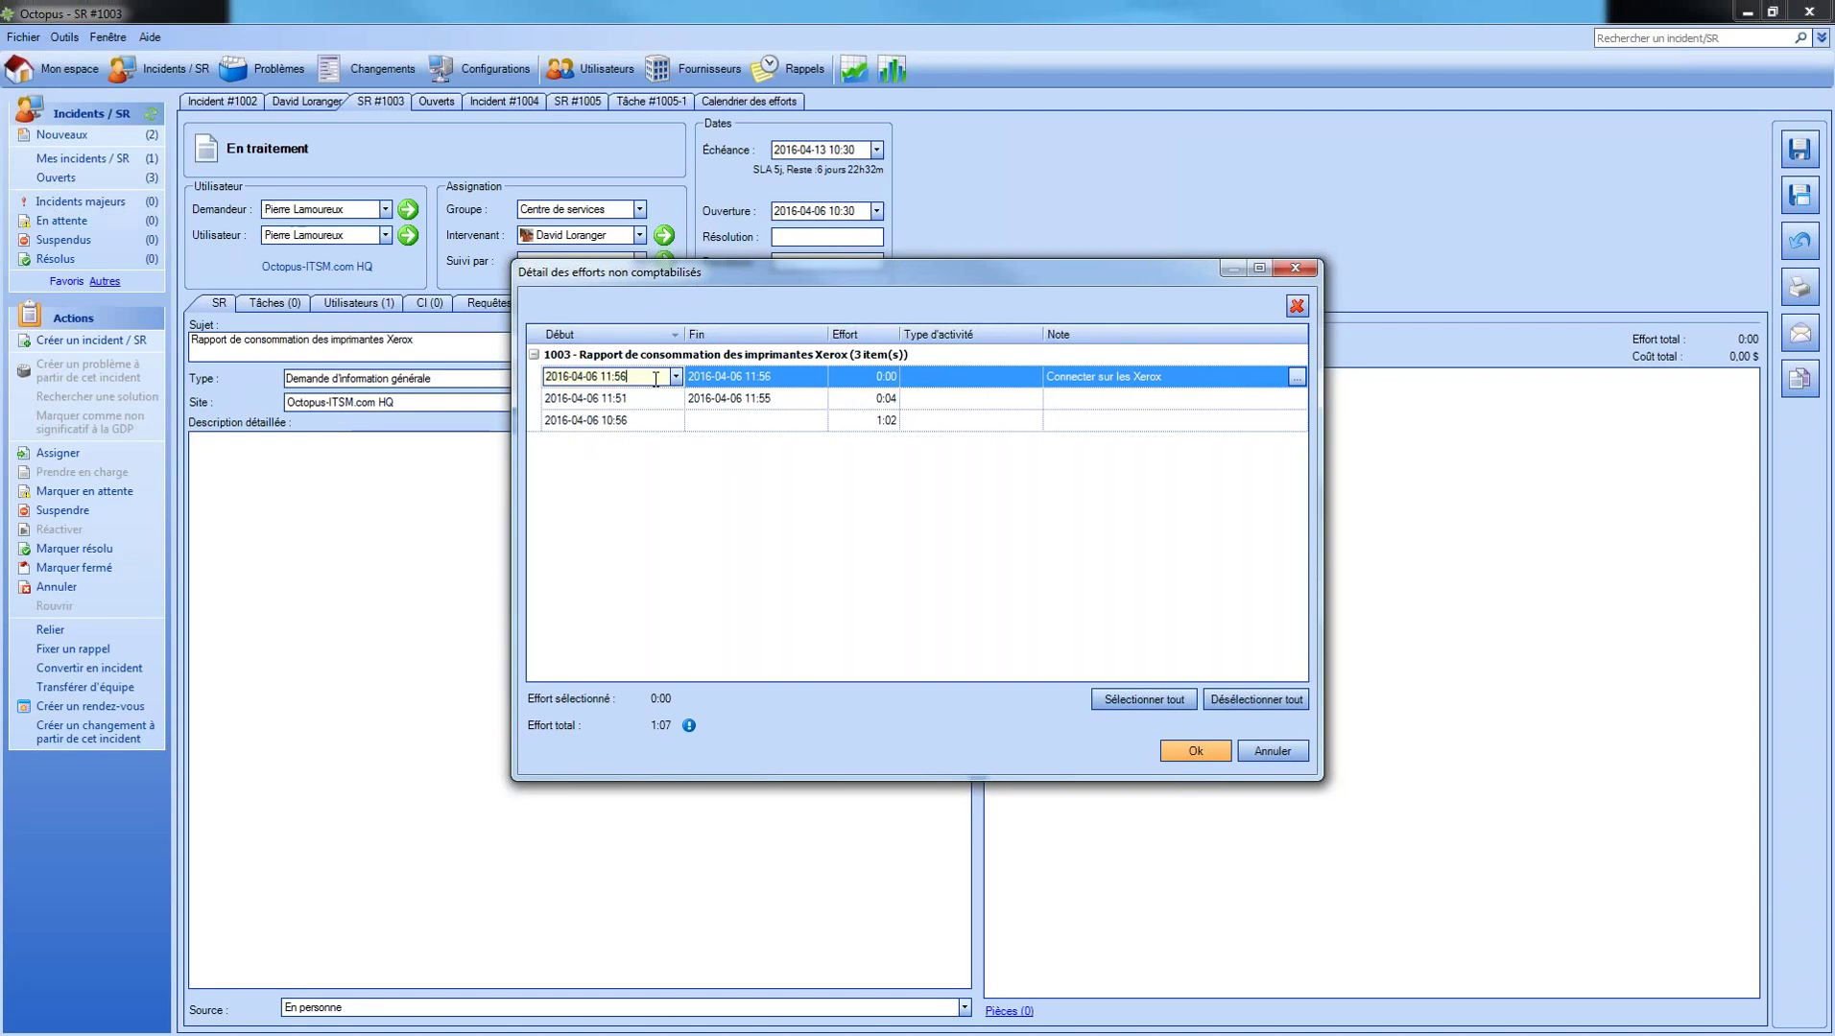
pyautogui.press('BackSpace')
pyautogui.press('BackSpace')
pyautogui.press('BackSpace')
pyautogui.write('09')
pyautogui.click(735, 378)
pyautogui.click(755, 377)
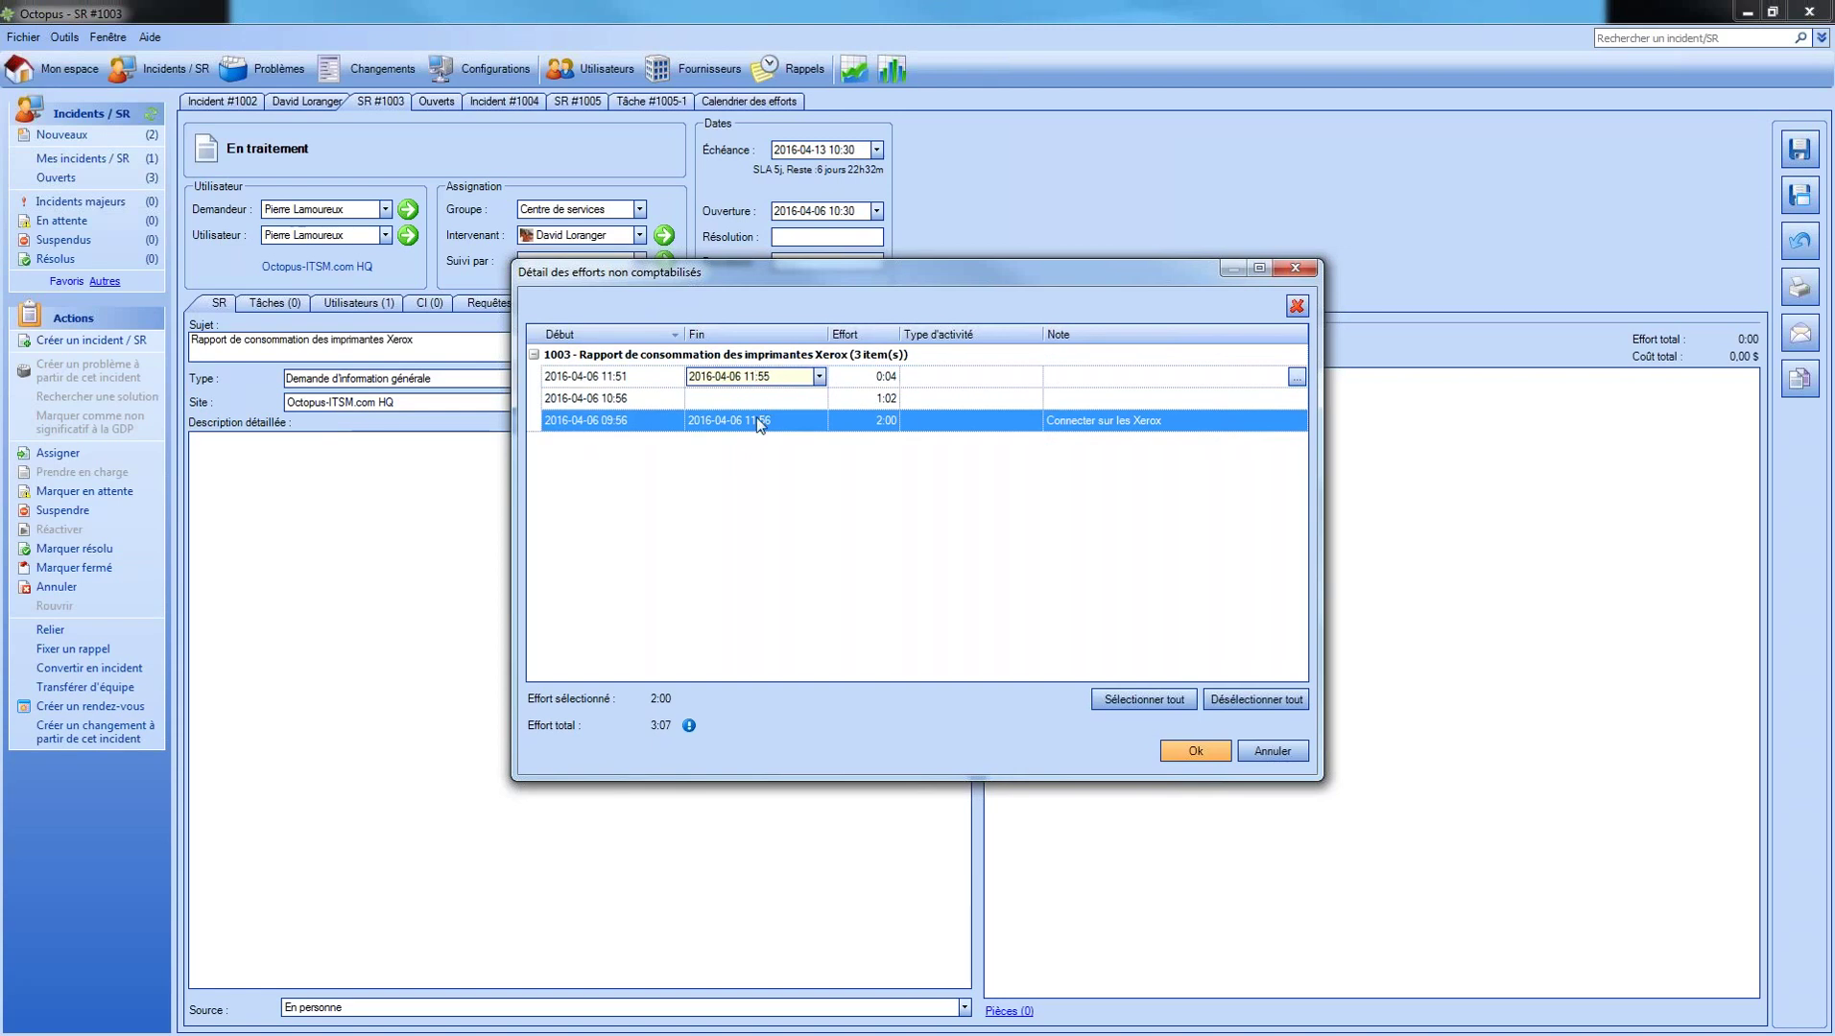
pyautogui.click(757, 429)
pyautogui.click(756, 422)
pyautogui.press('BackSpace')
pyautogui.press('BackSpace')
pyautogui.write('10')
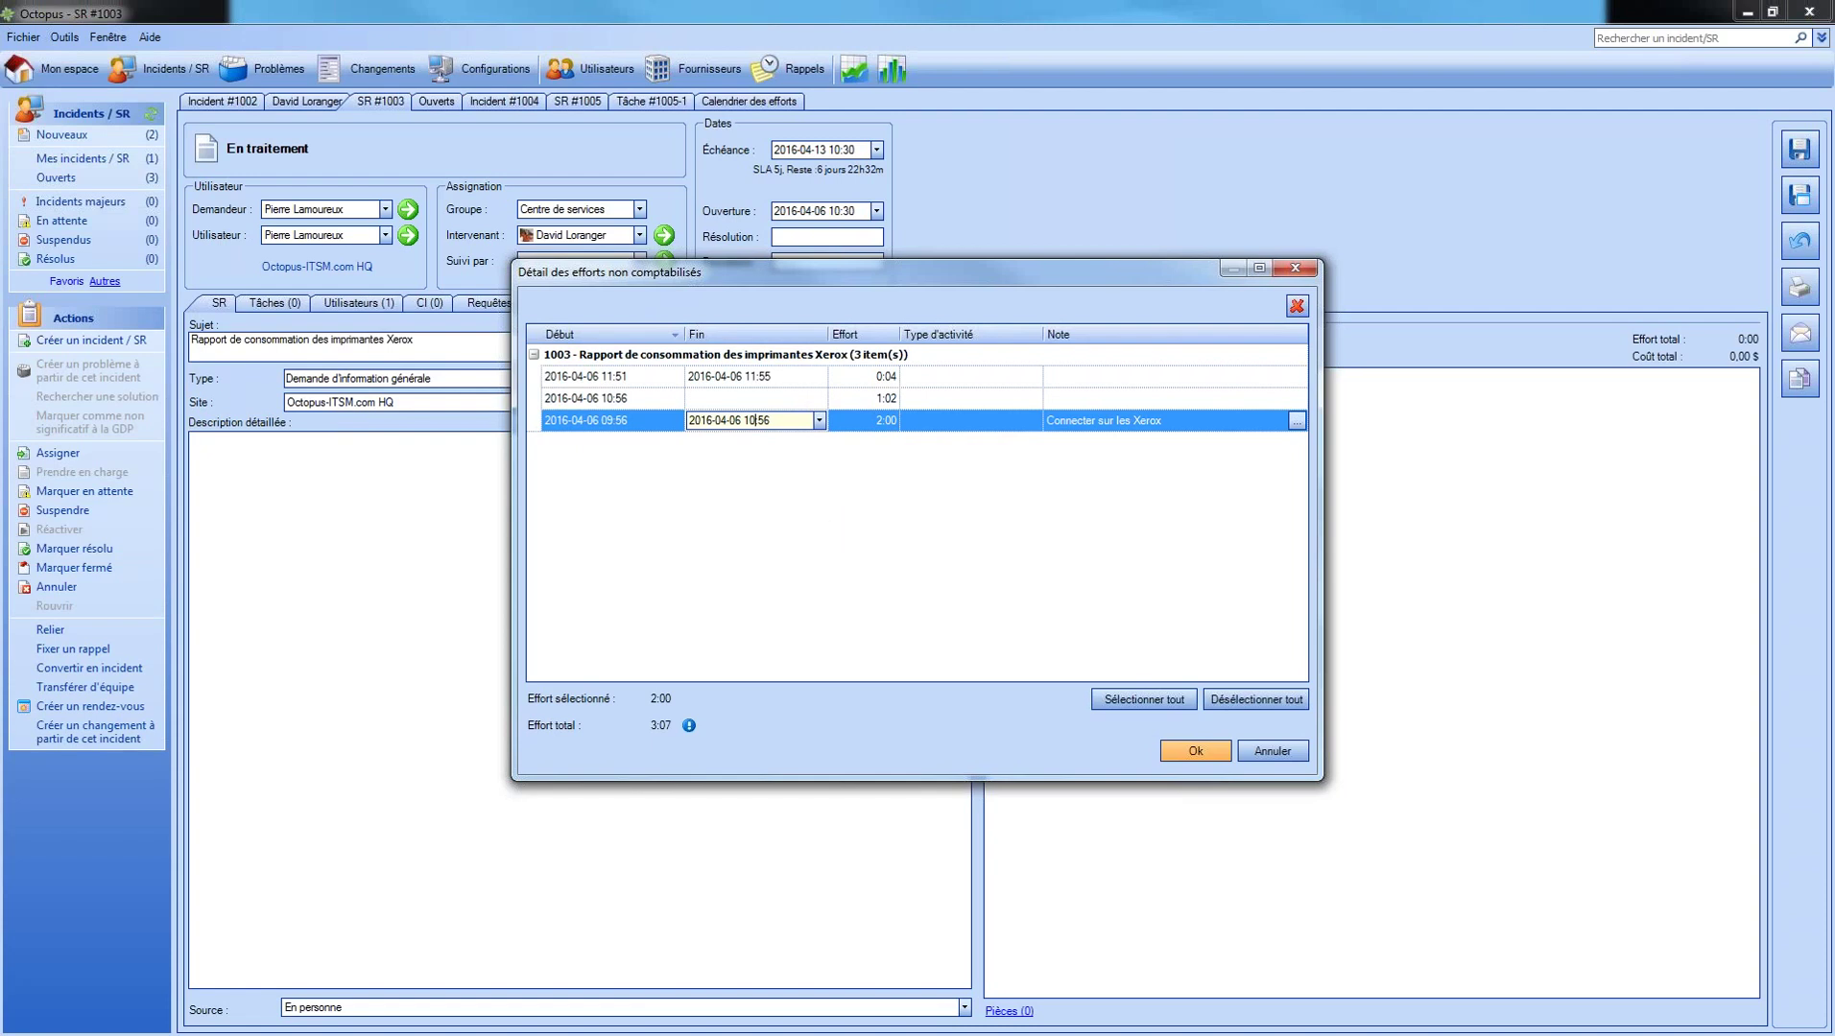
pyautogui.click(832, 532)
# Compare the selected and total effort for single and multiple entries, and close the effort details, saving the changes.
pyautogui.click(630, 397)
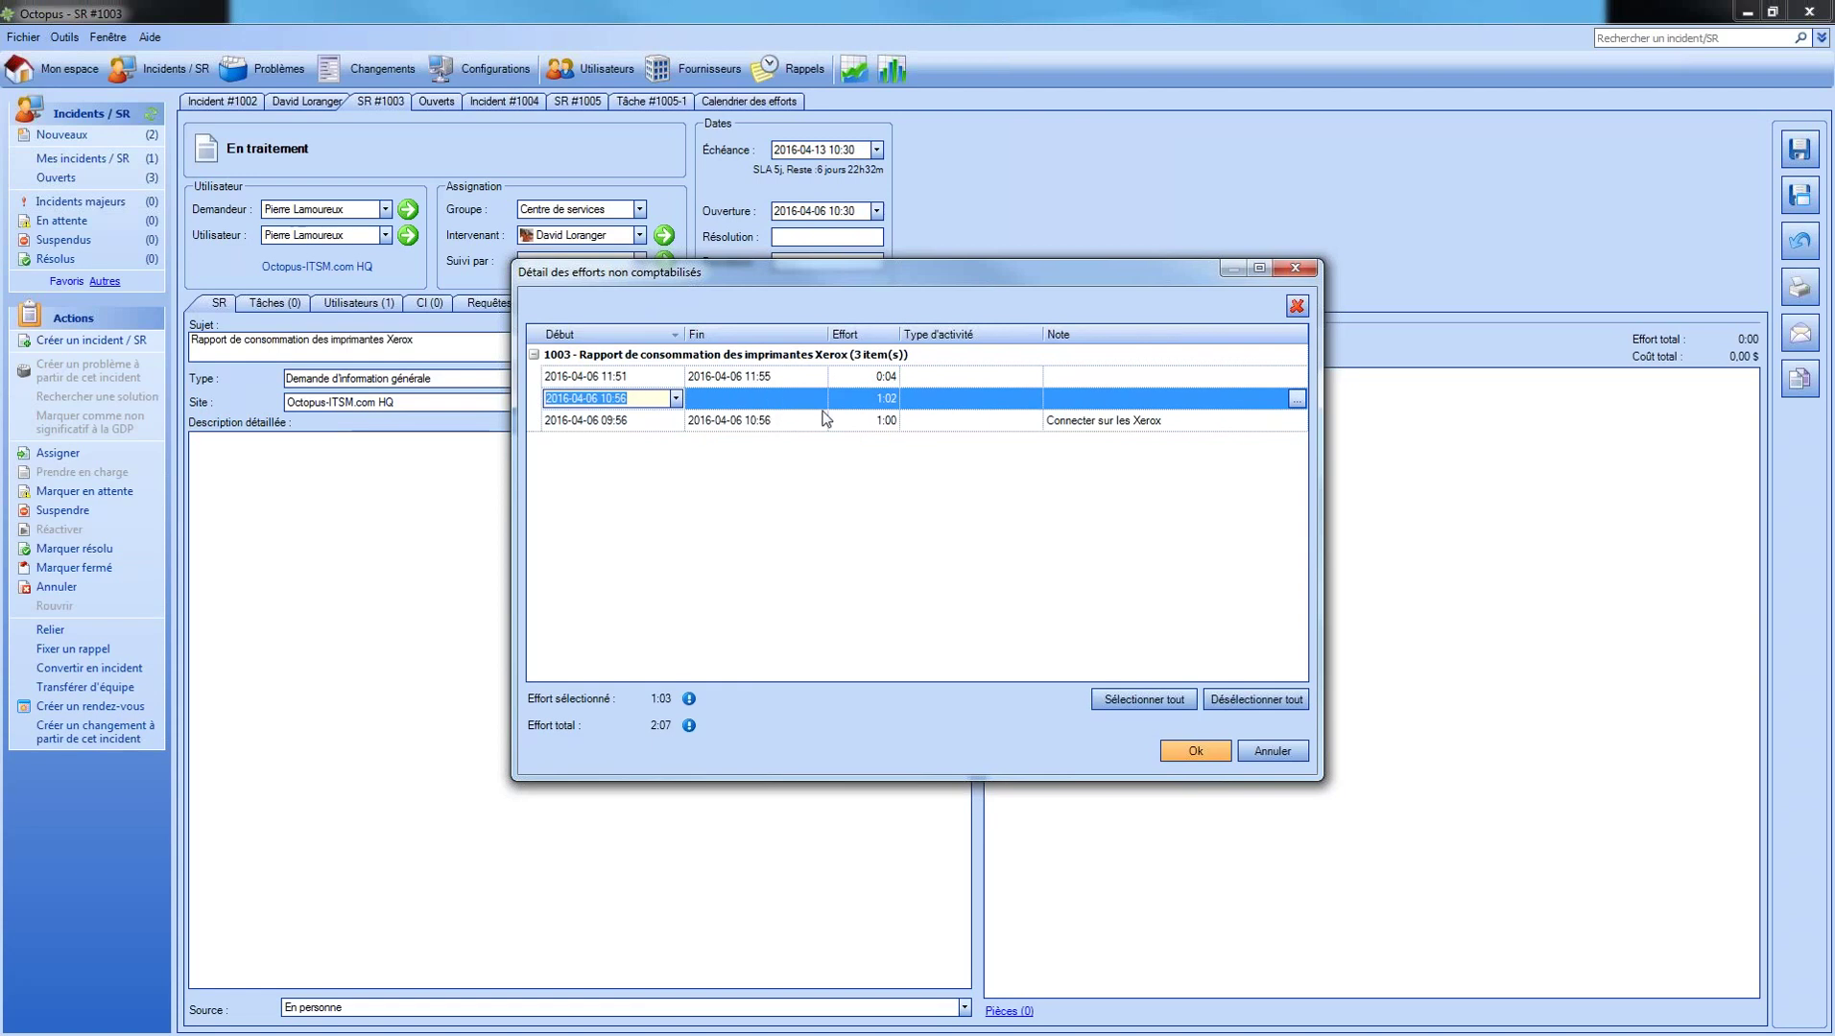
pyautogui.click(849, 422)
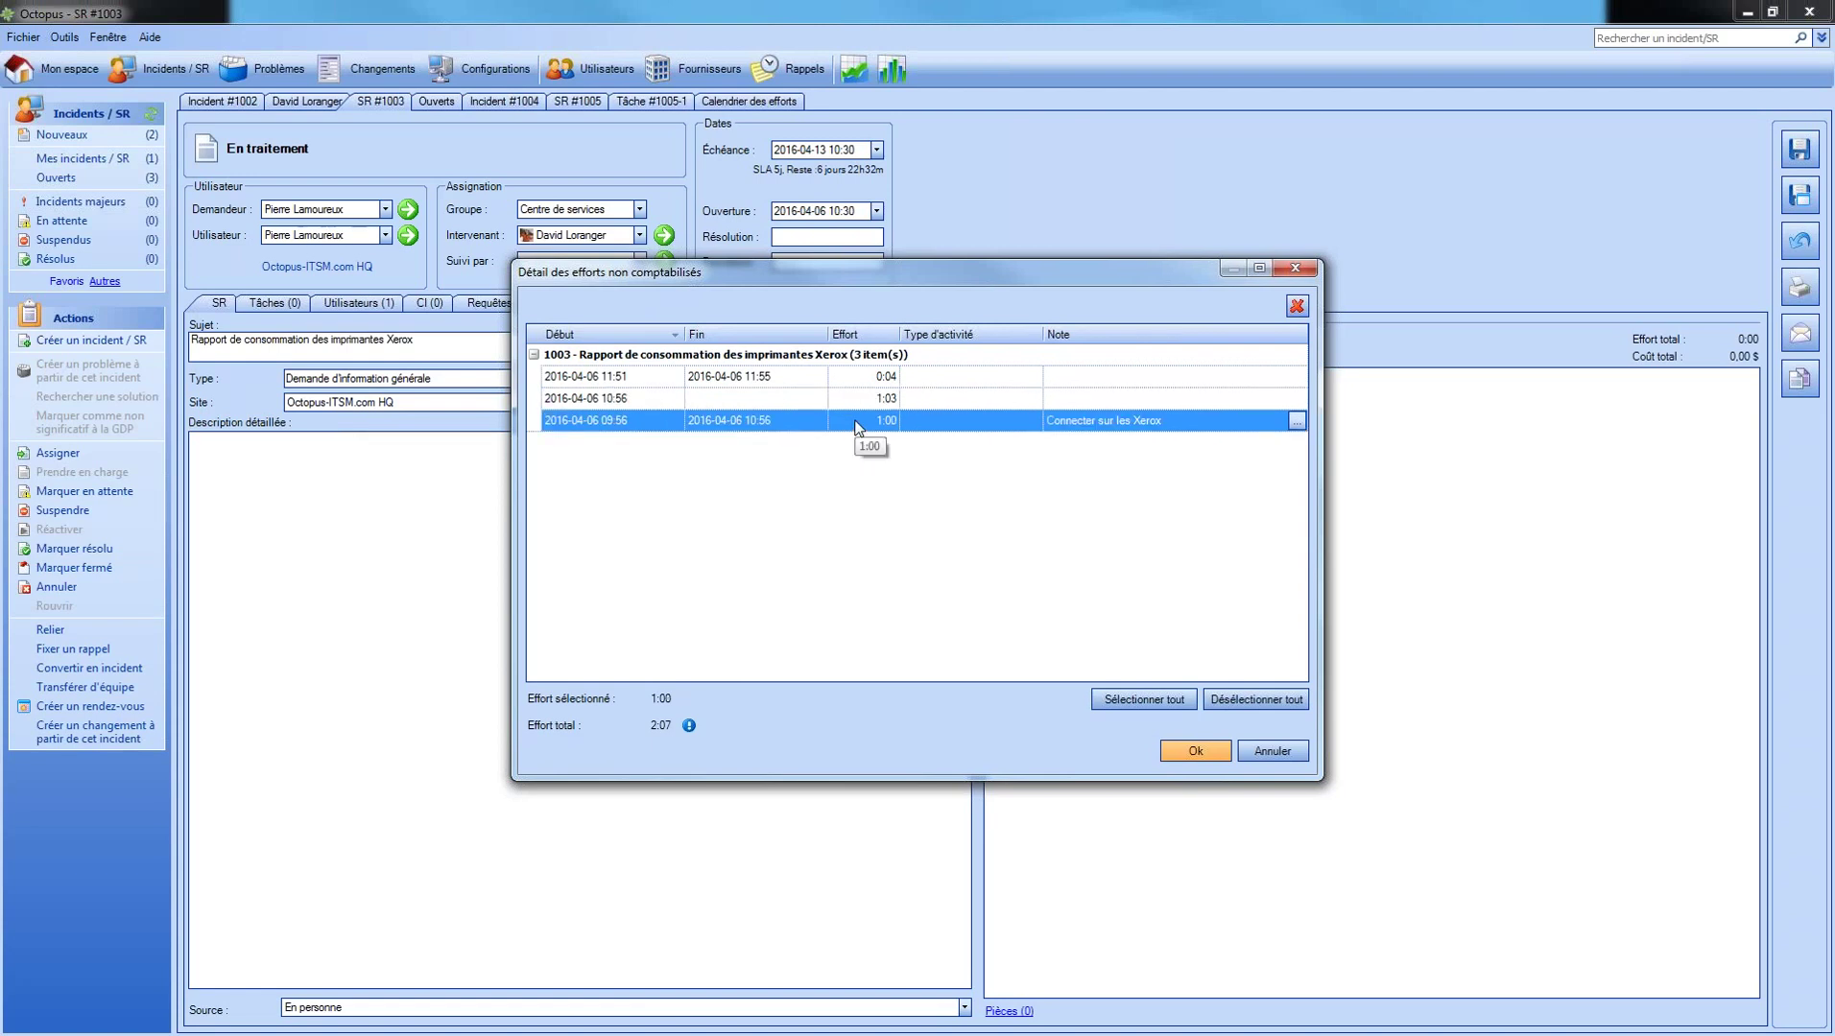
pyautogui.click(860, 401)
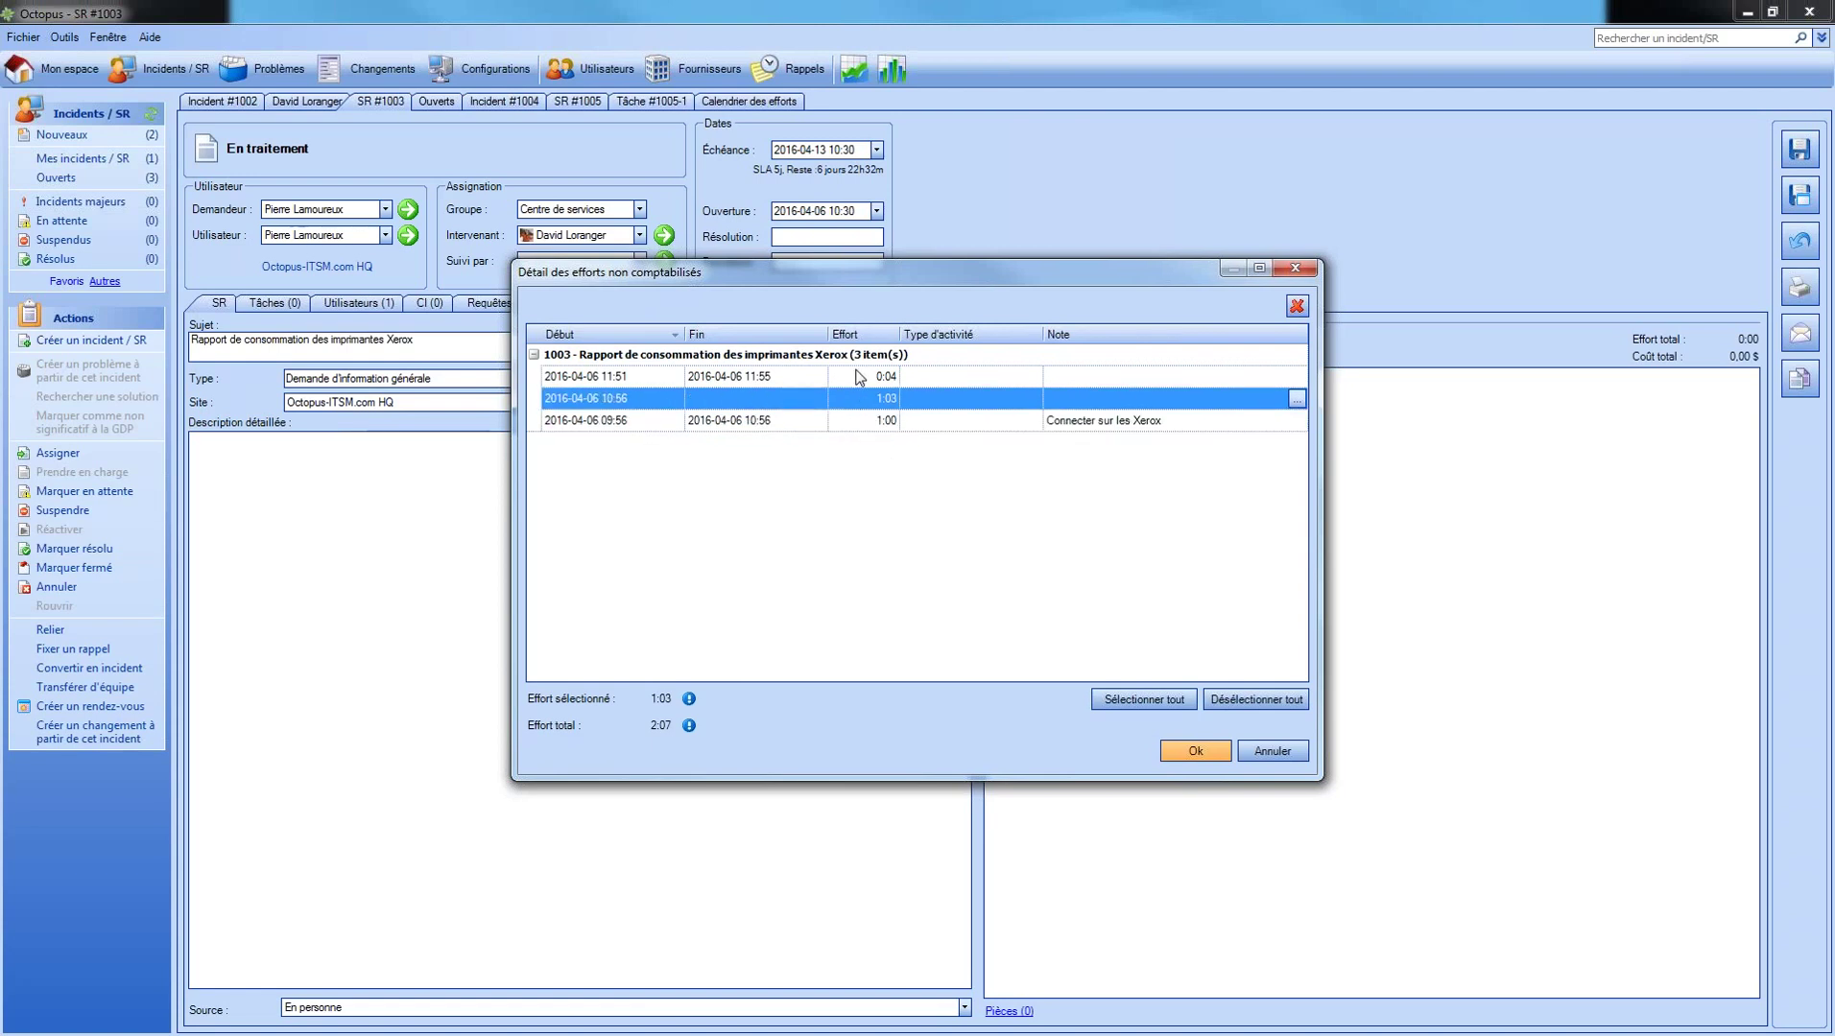
pyautogui.click(861, 377)
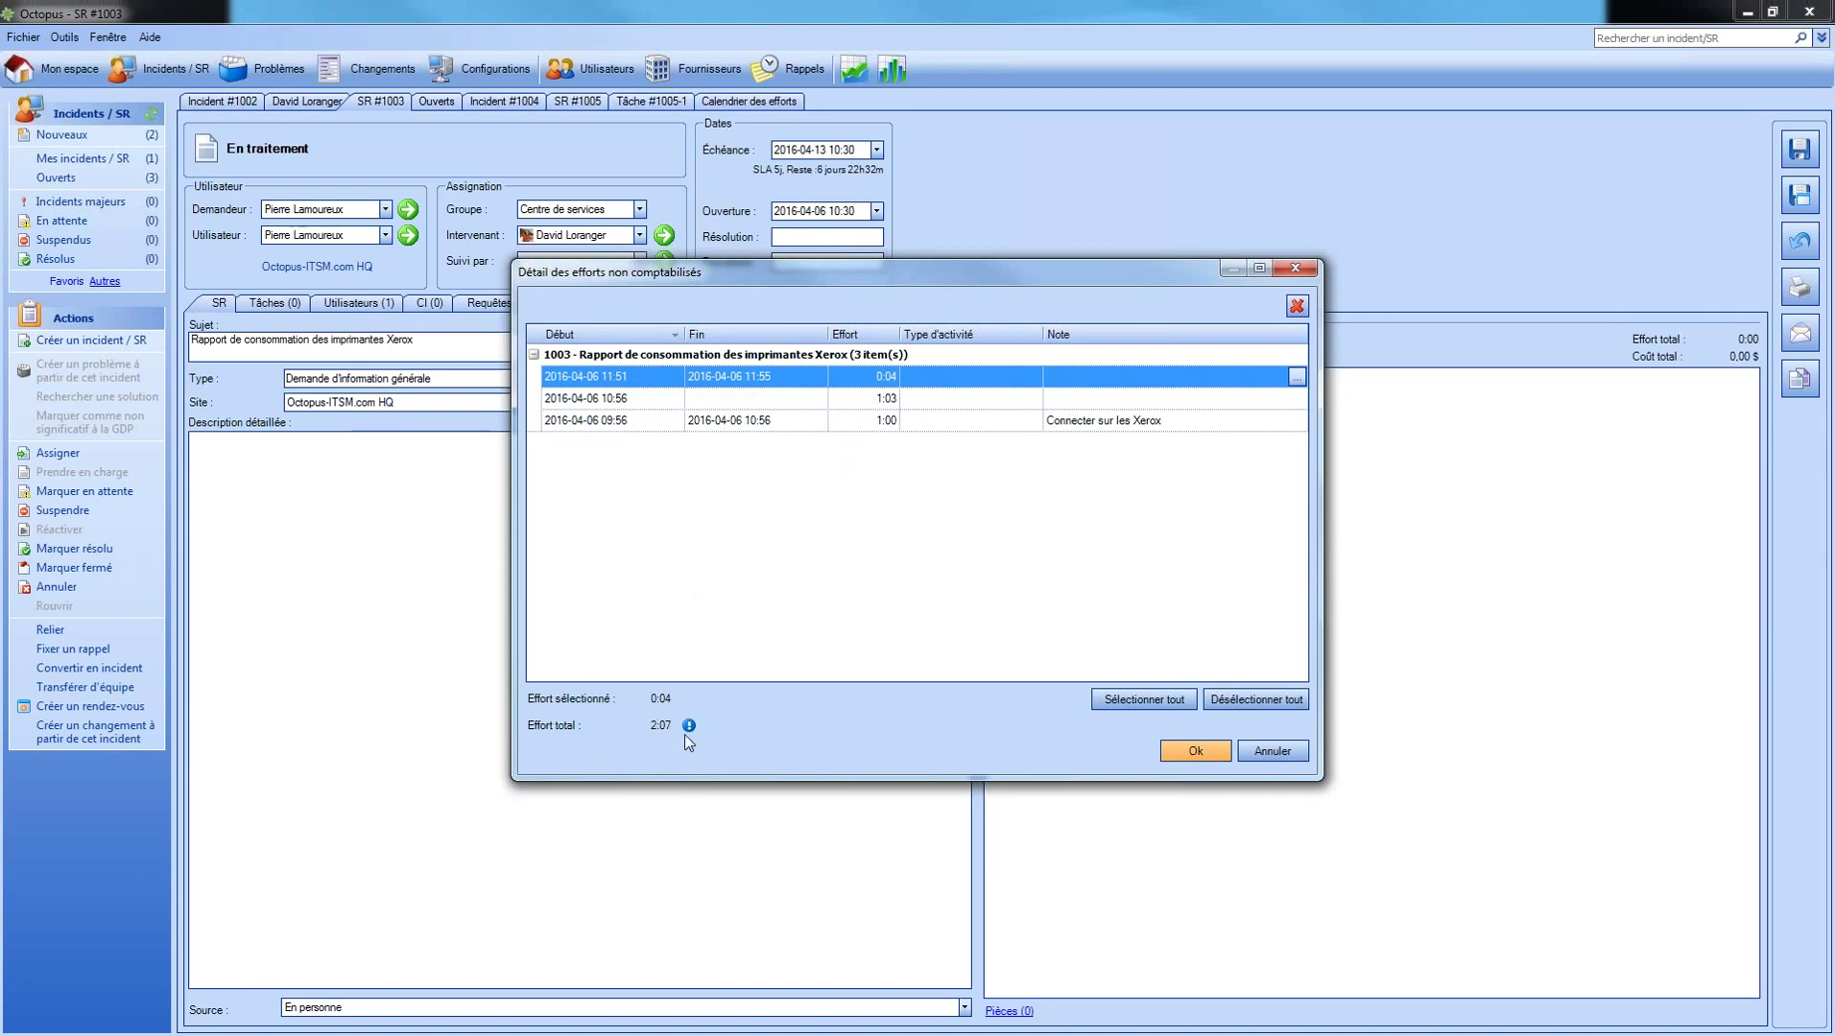
pyautogui.moveTo(692, 729)
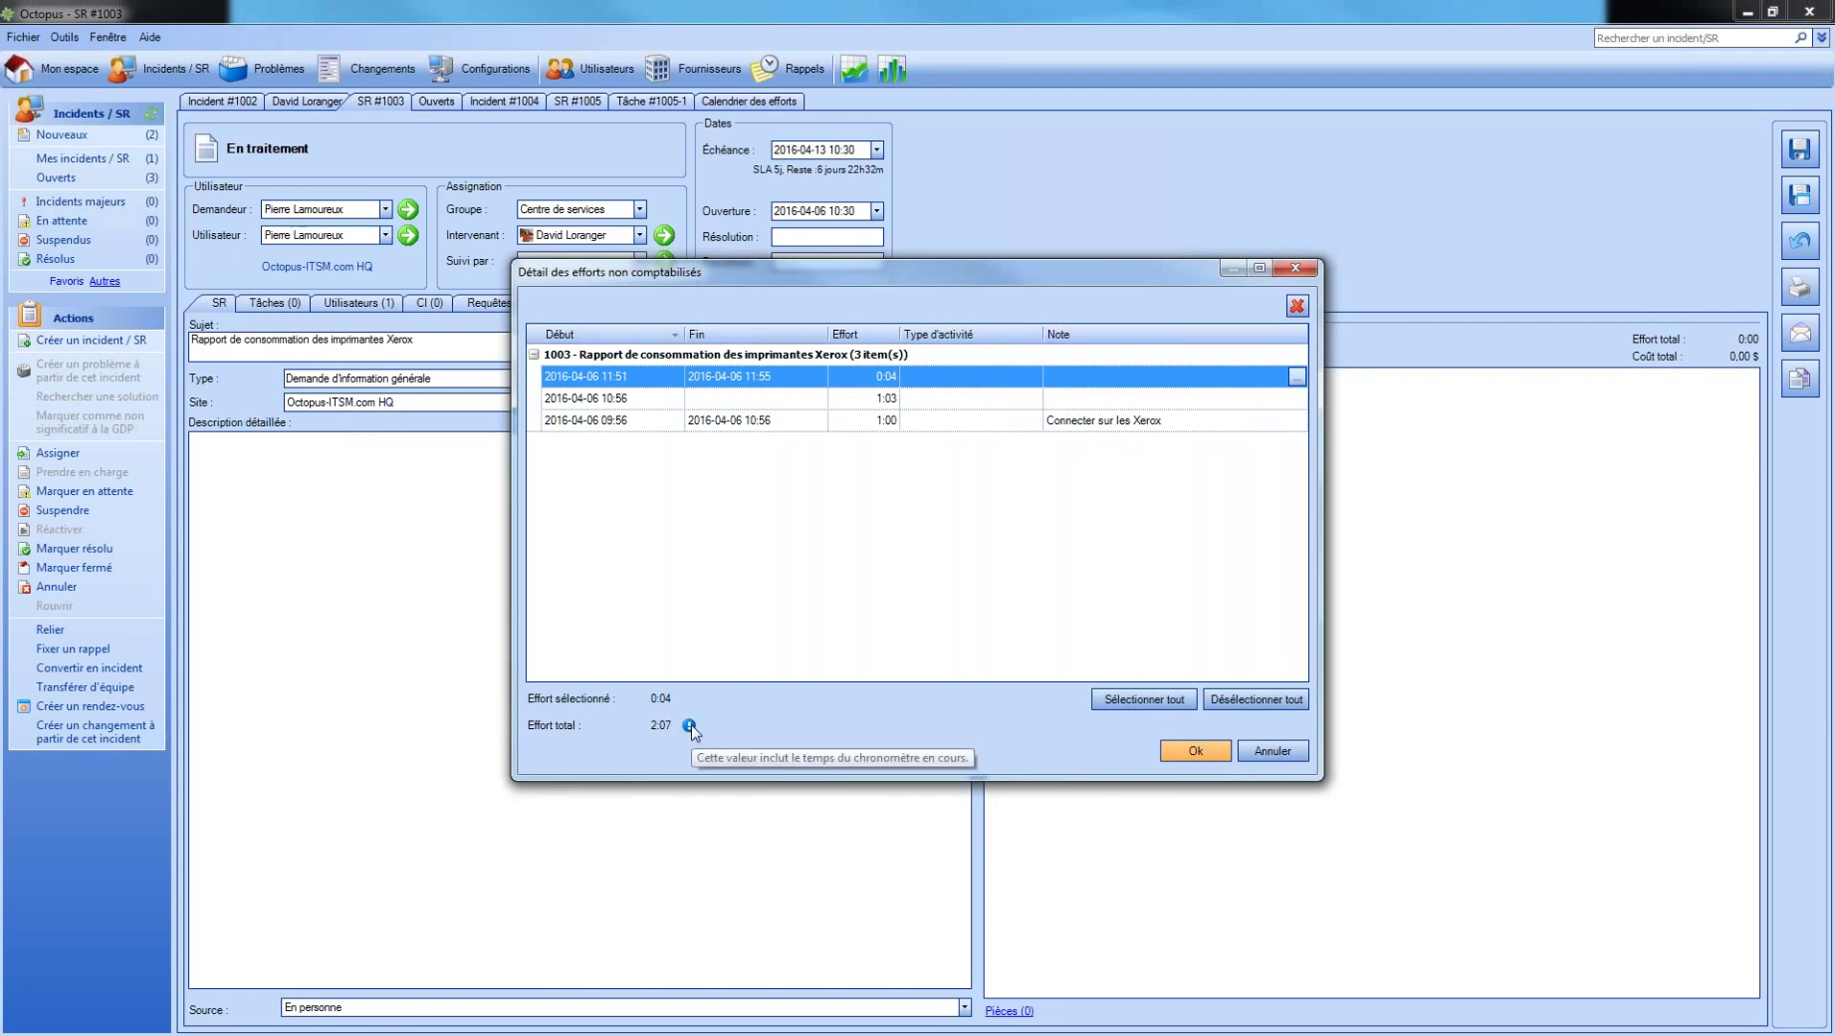
pyautogui.keyDown('shift'); pyautogui.click(615, 426); pyautogui.keyUp('shift')
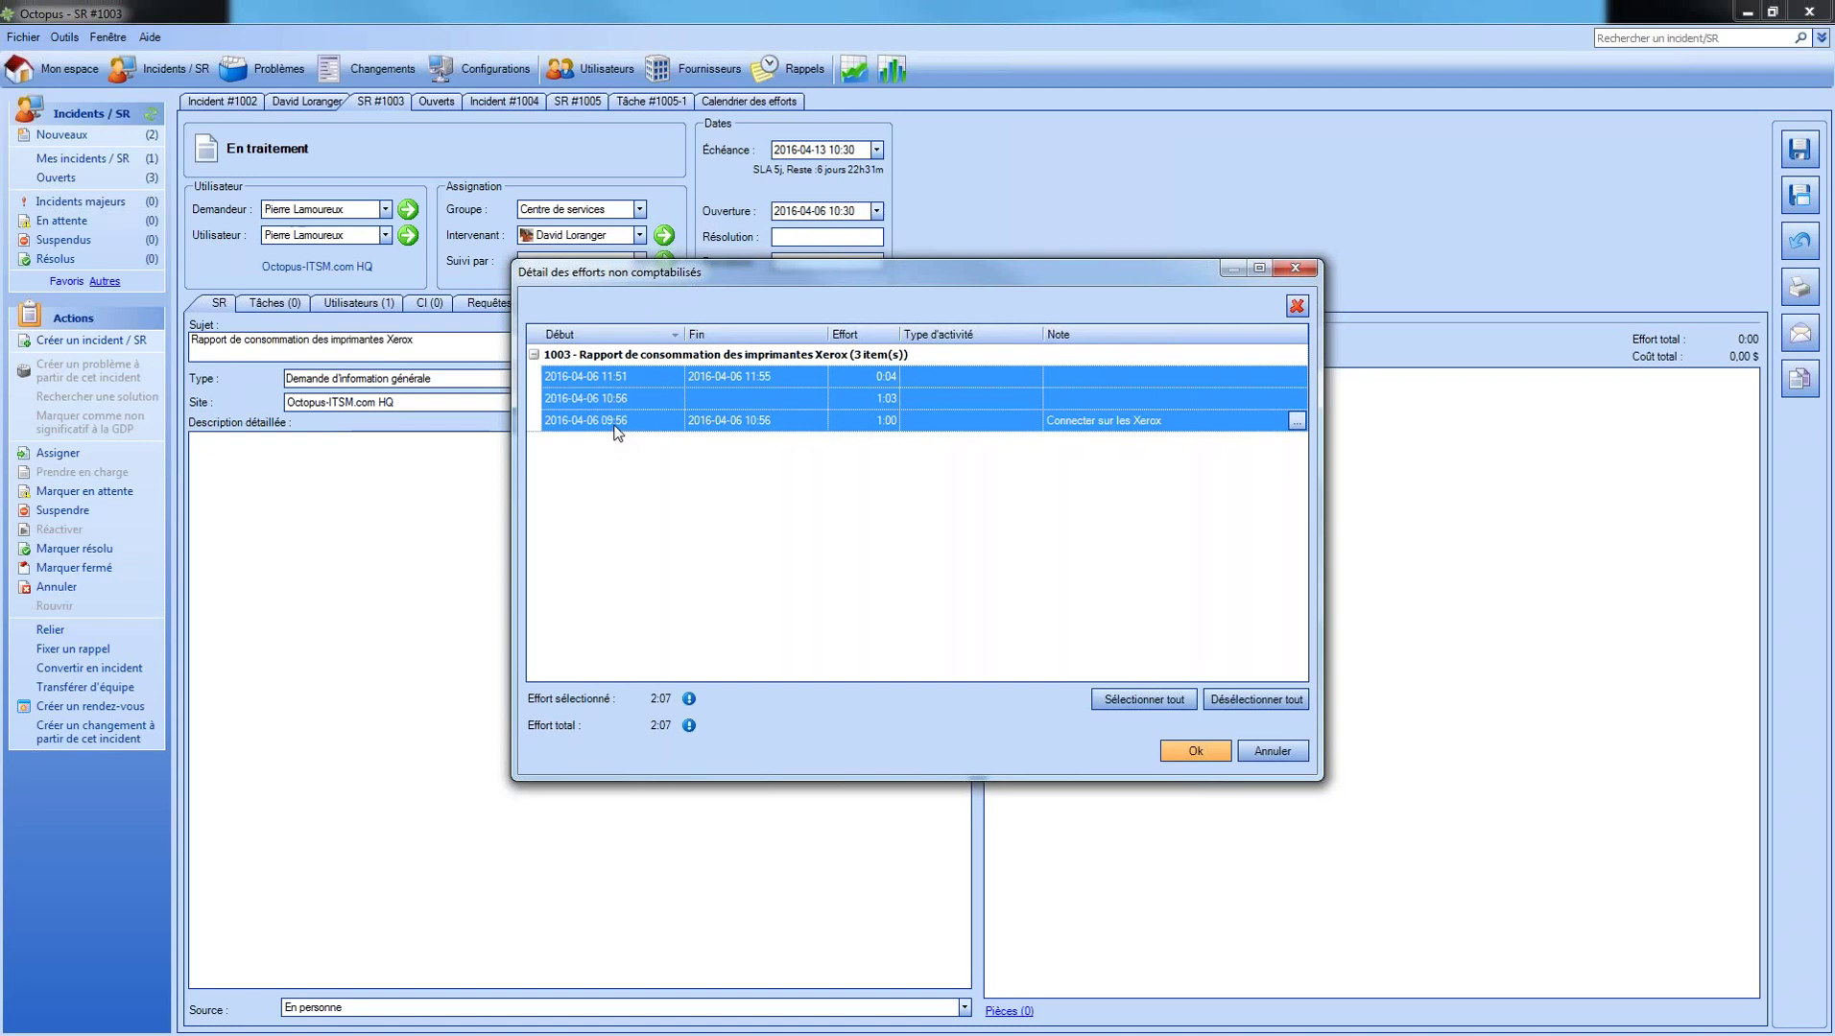
pyautogui.click(614, 398)
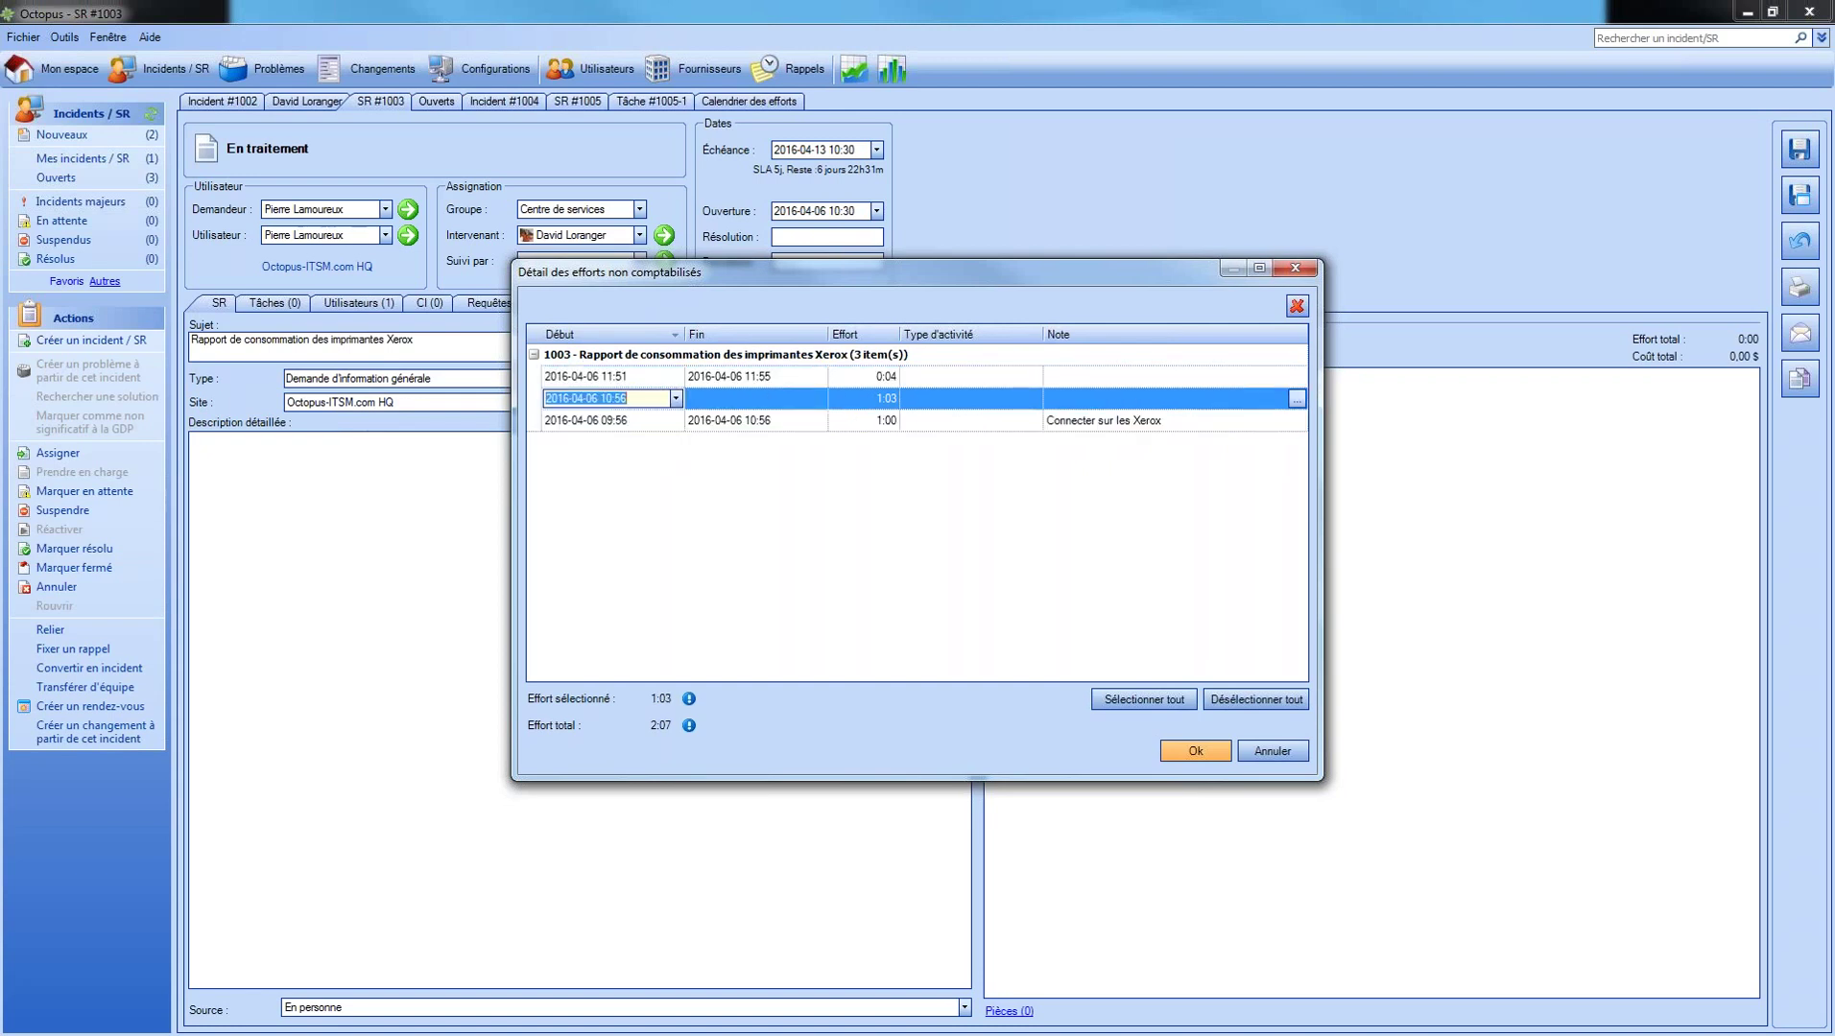
pyautogui.keyDown('shift'); pyautogui.click(614, 420); pyautogui.keyUp('shift')
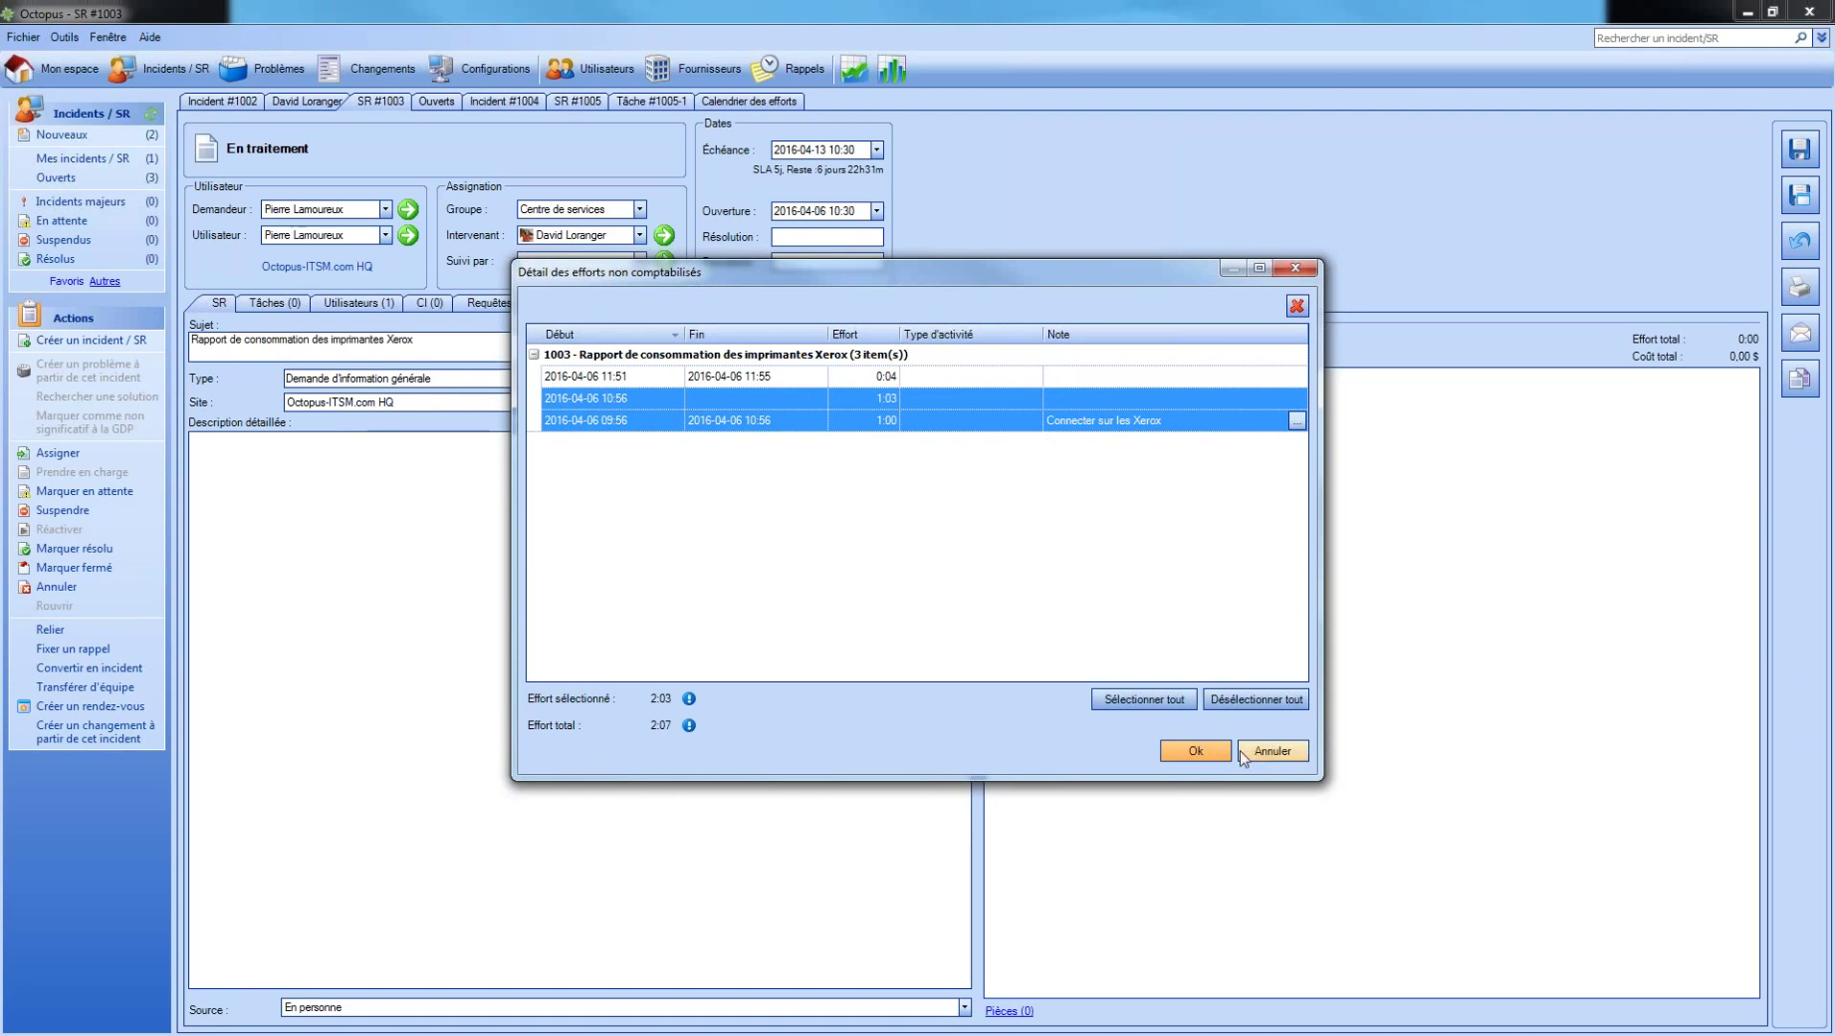
pyautogui.click(1264, 759)
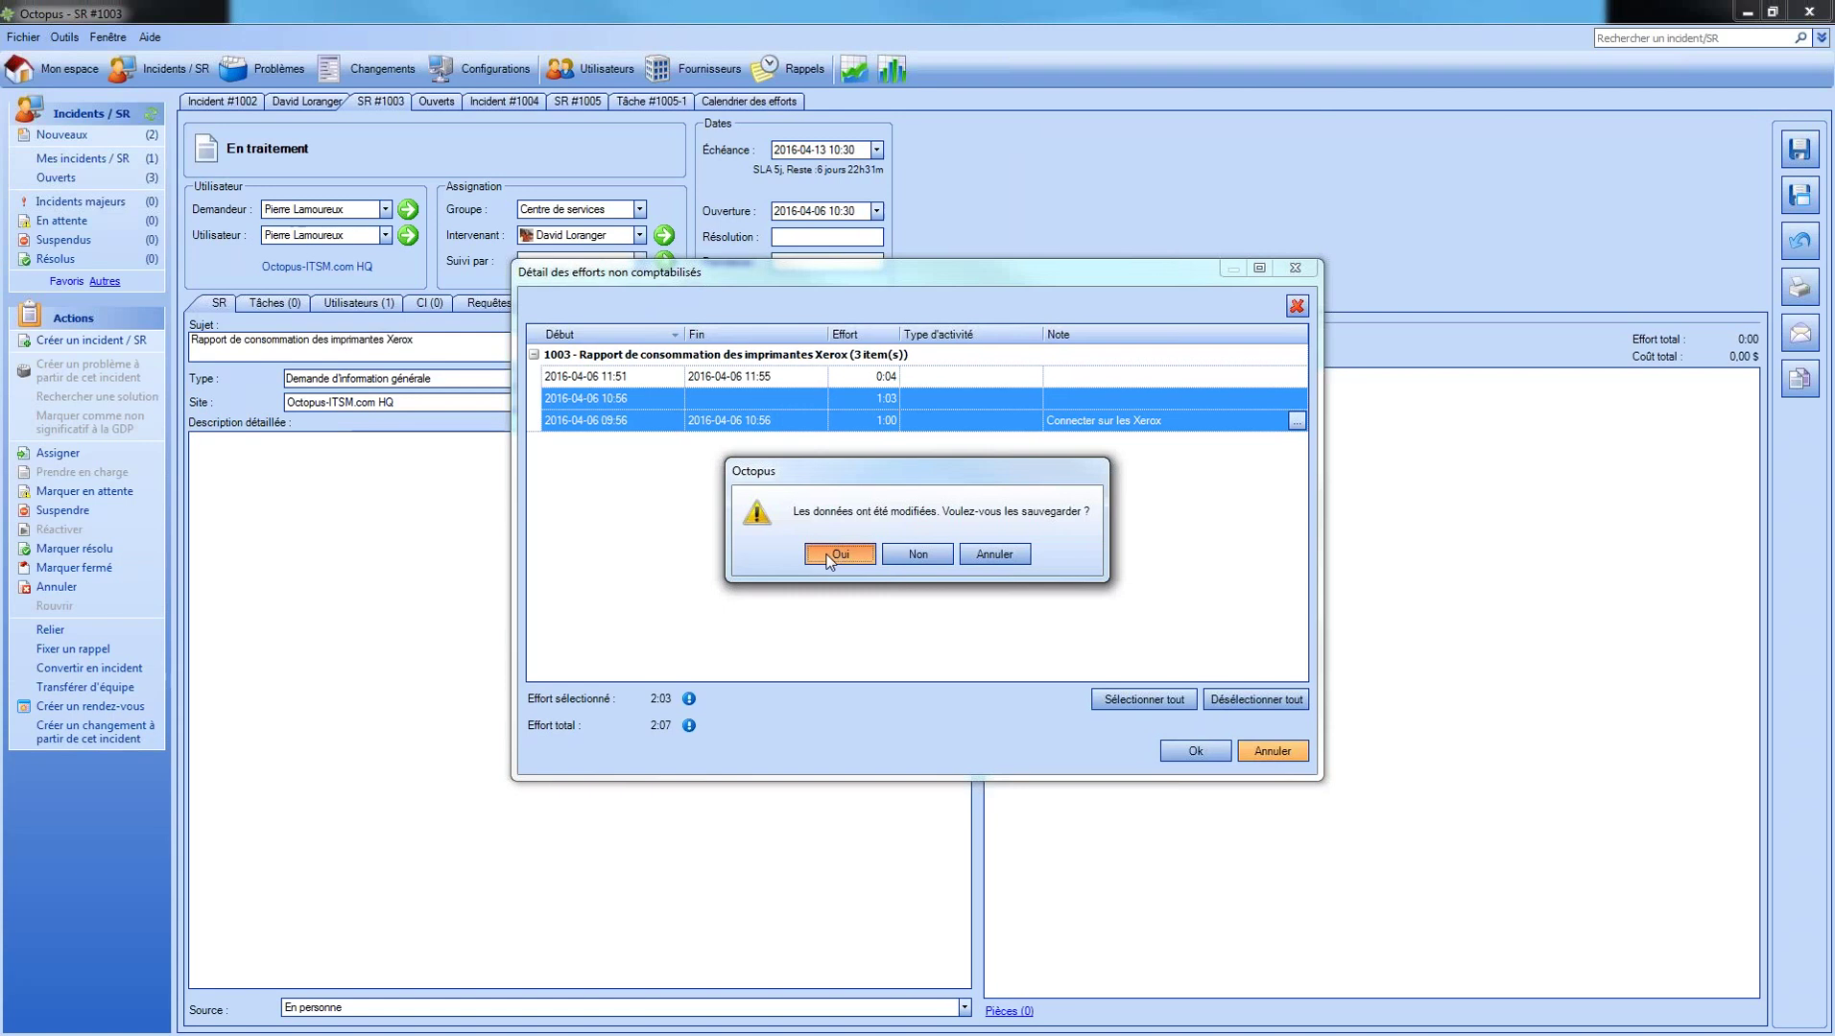
pyautogui.click(838, 555)
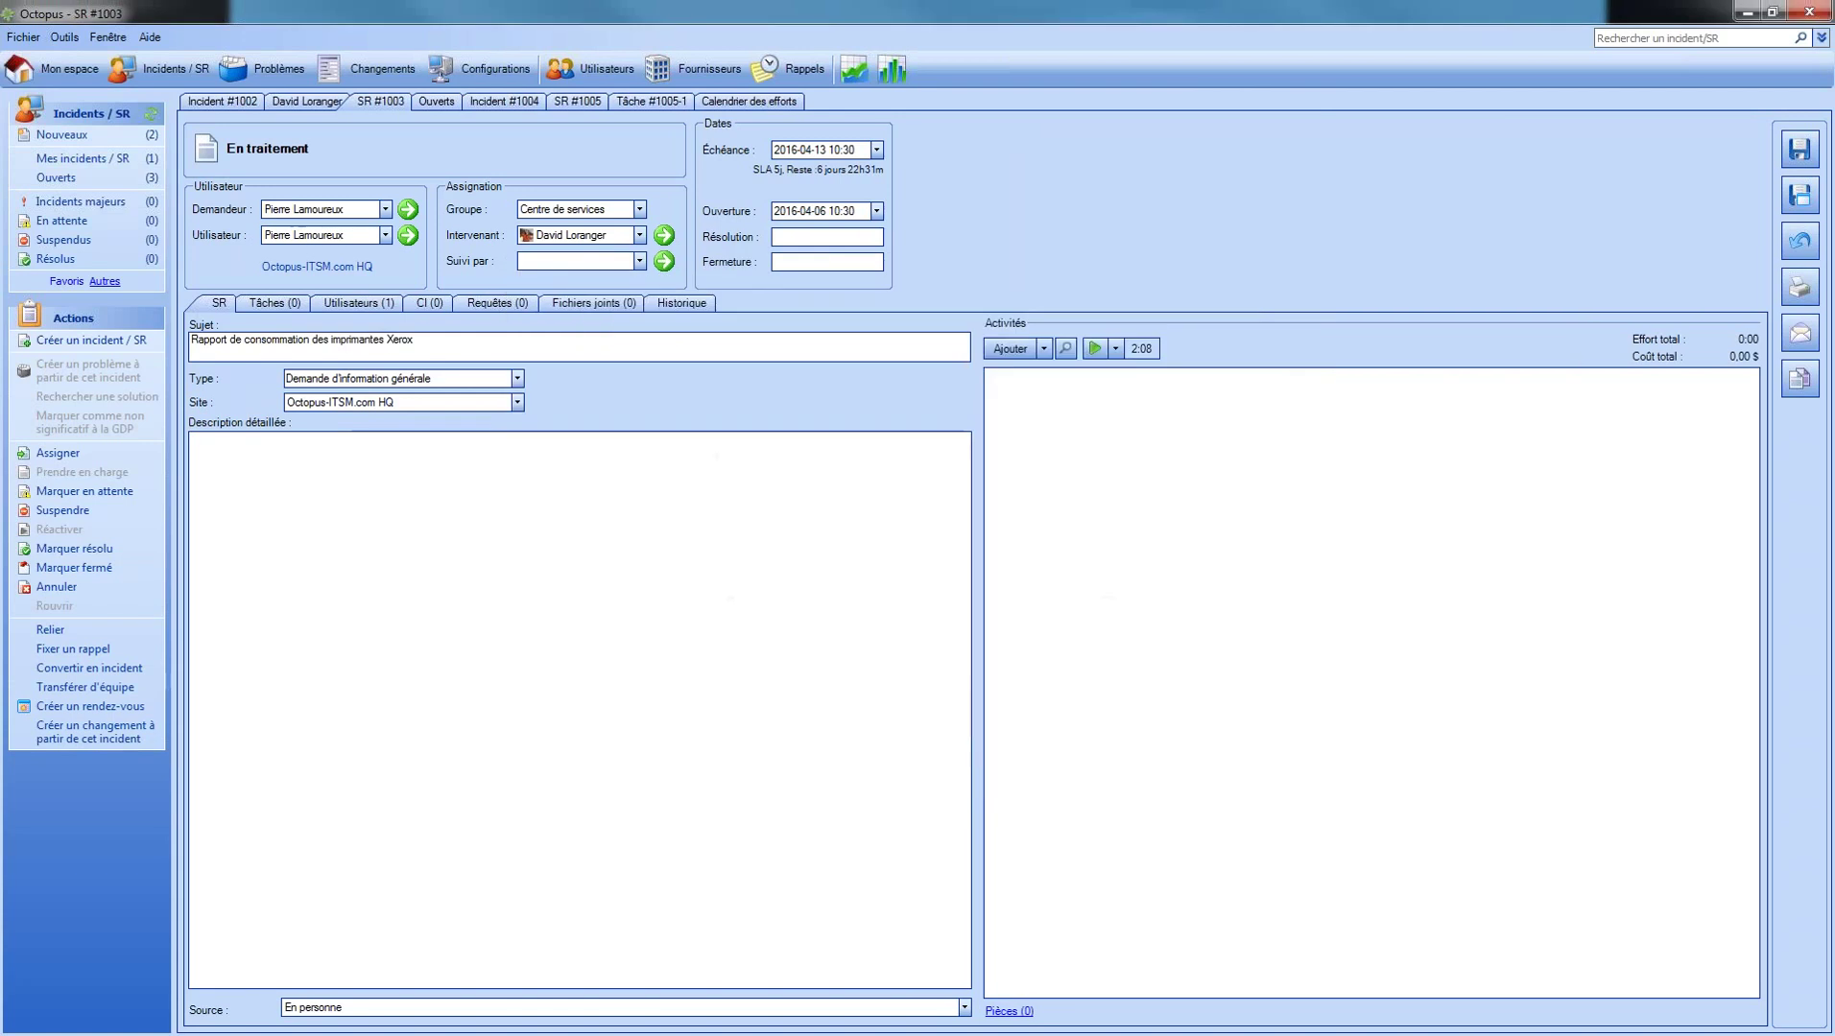
# Review the uncounted efforts of all requests, open incident #1002 from its effort entry, and close the details.
pyautogui.click(1119, 349)
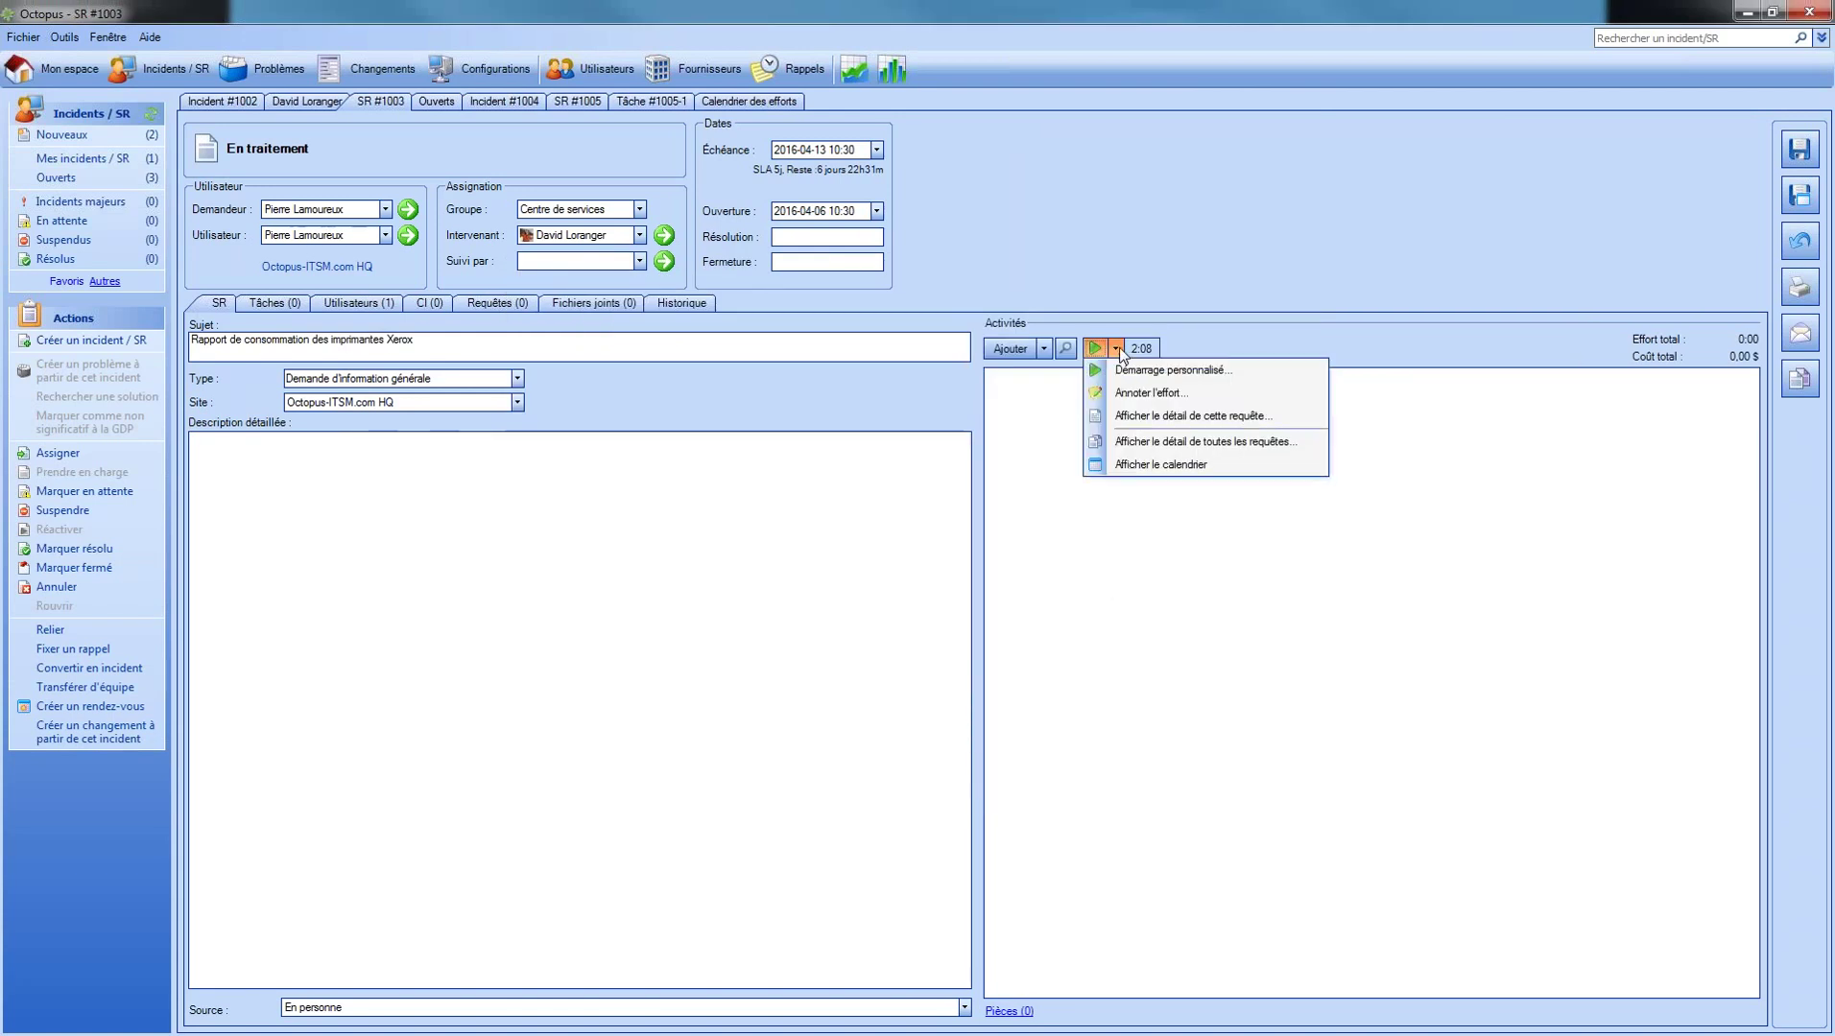
pyautogui.click(1179, 445)
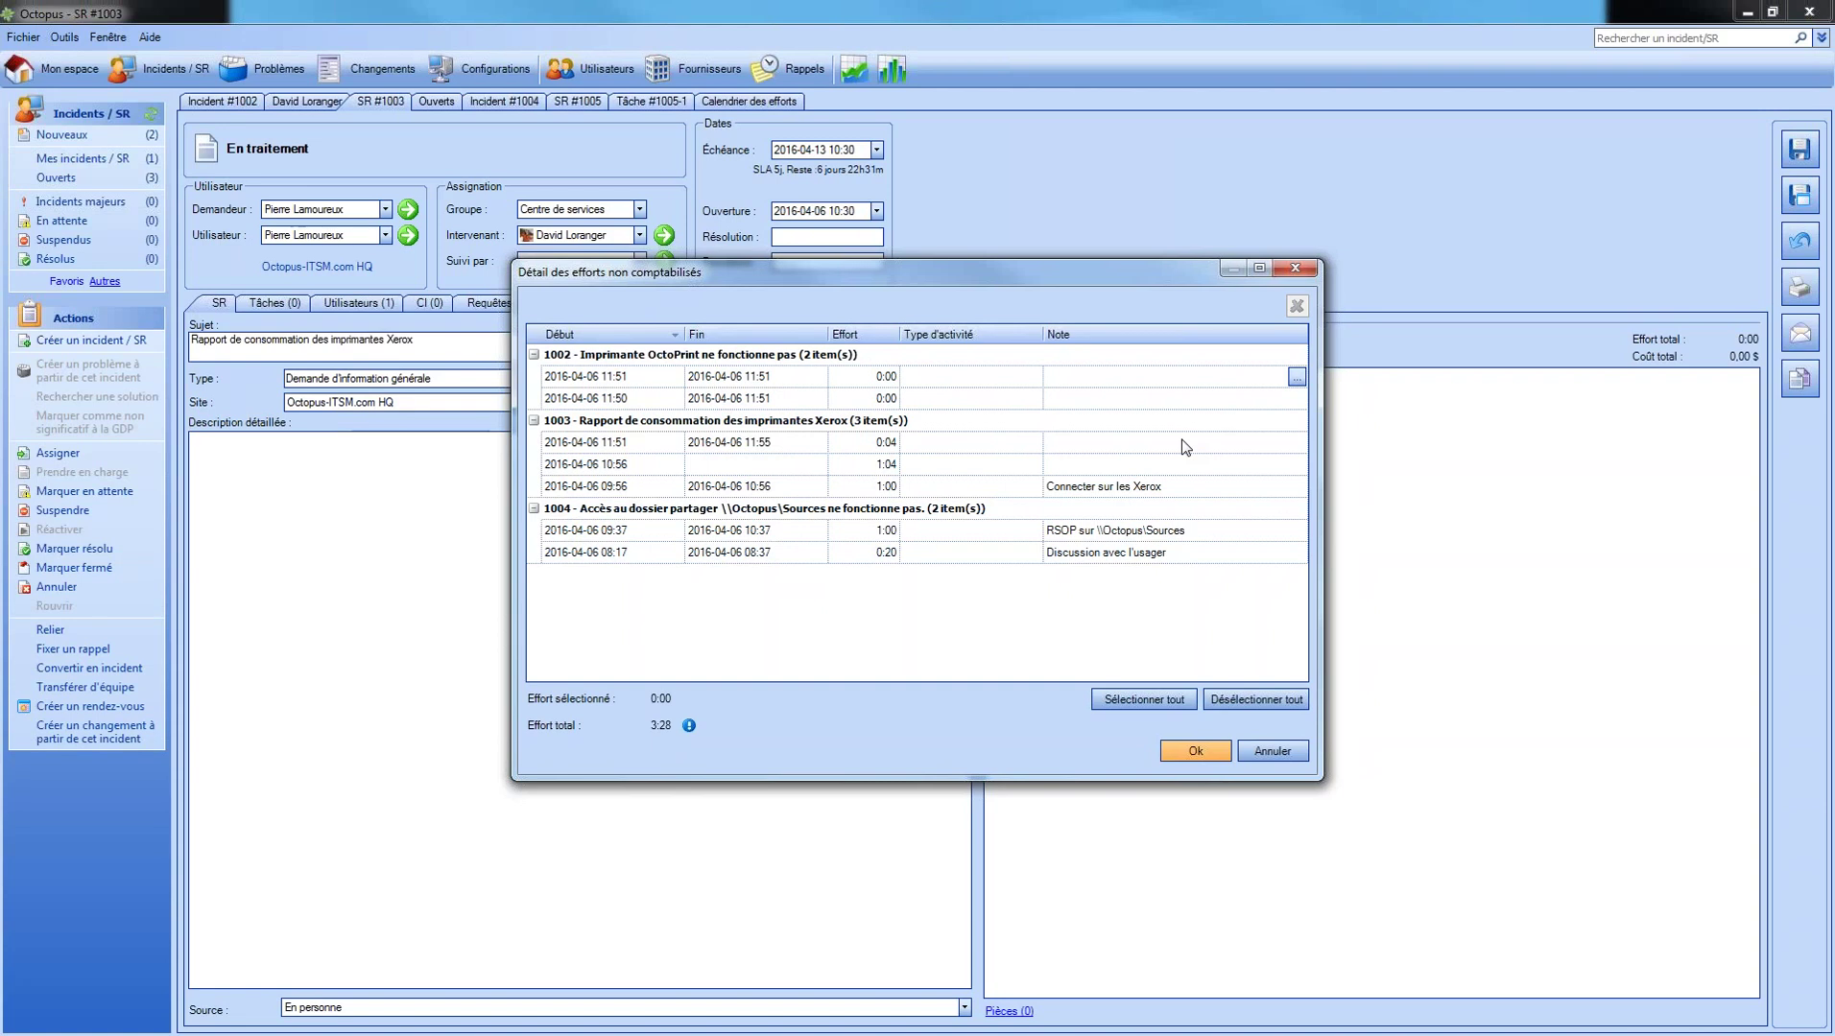
pyautogui.rightClick(636, 379)
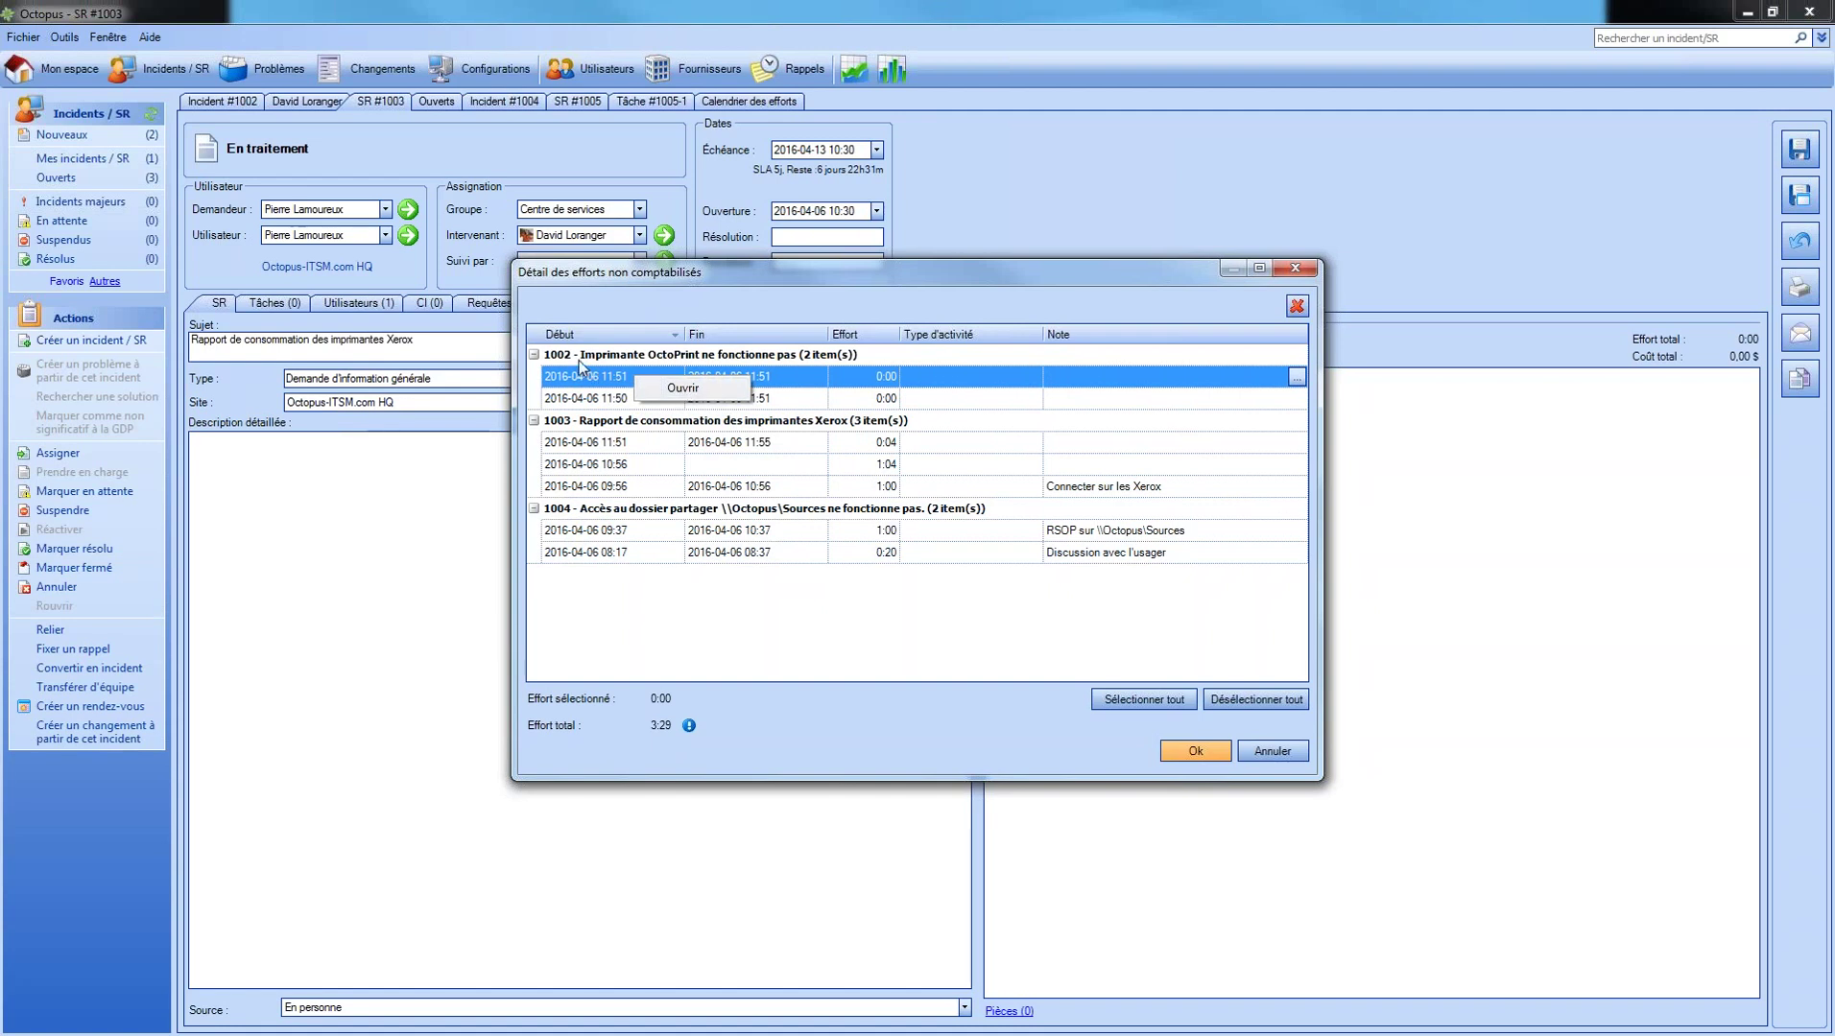
pyautogui.click(690, 391)
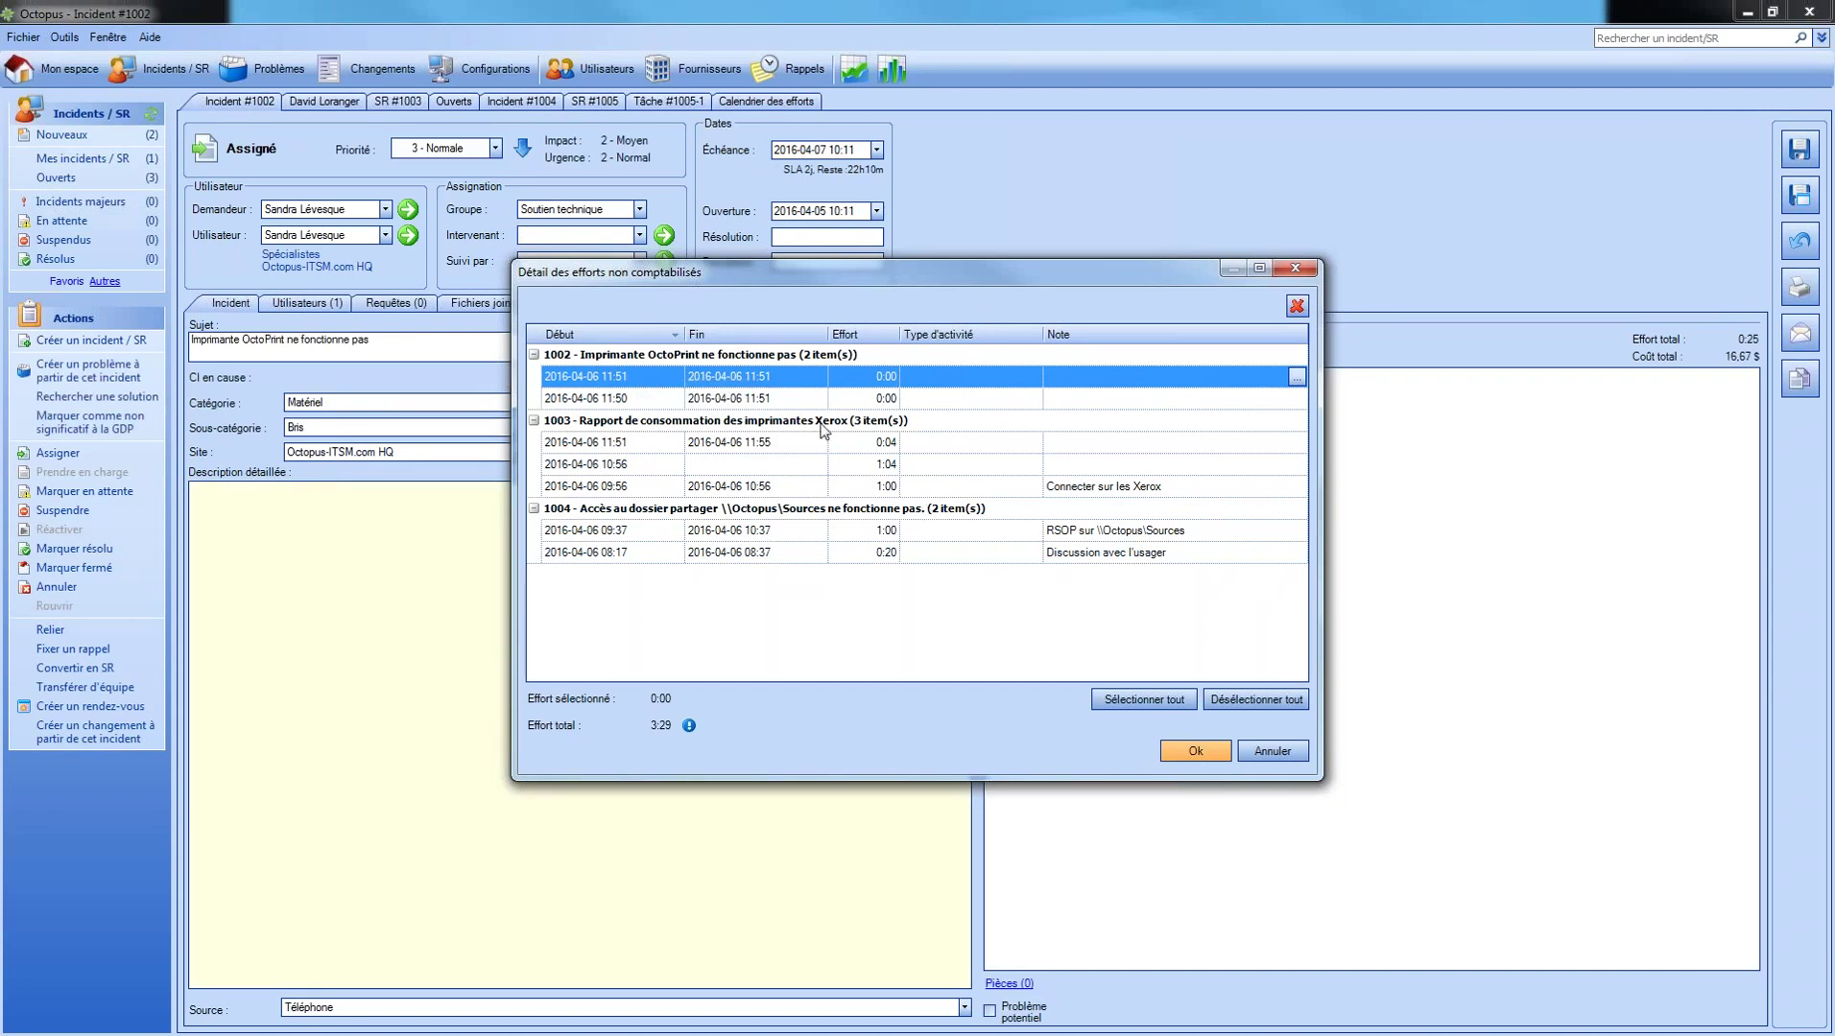
pyautogui.click(1284, 756)
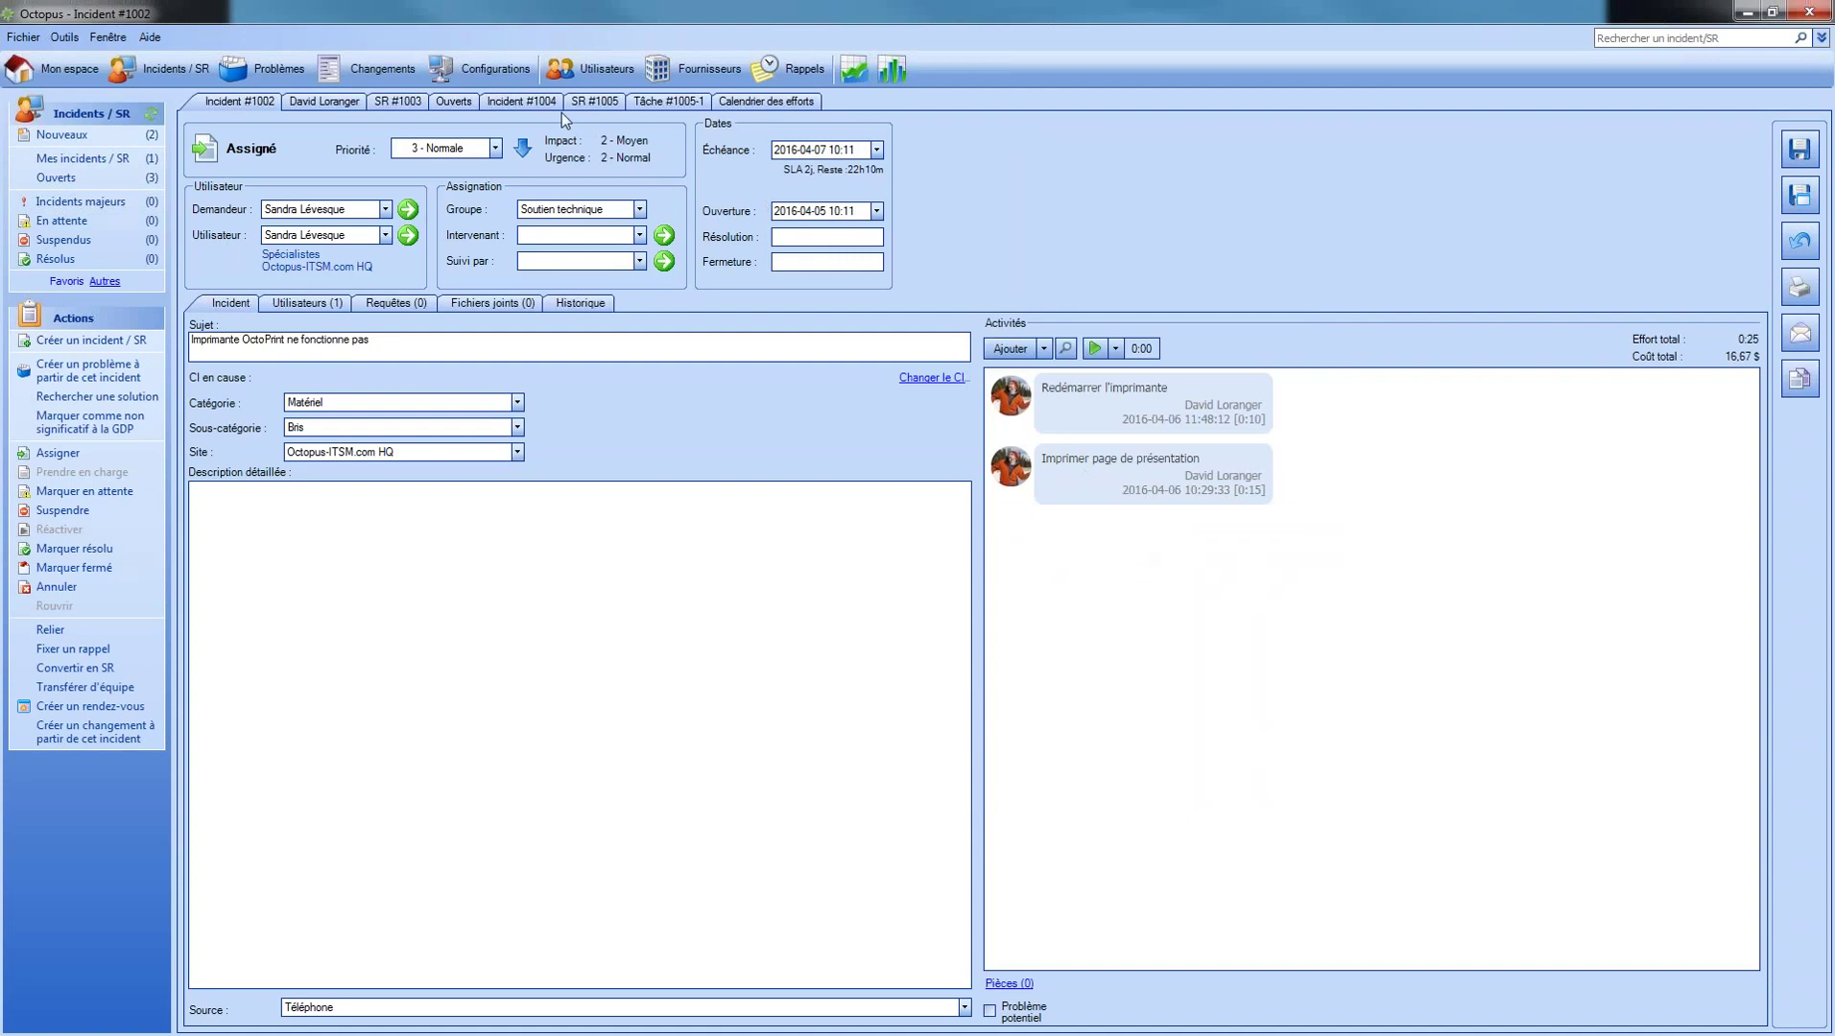
# Add an activity to SR #1003 with the timed effort, adding "Produit le rapport pour le site A" below the existing note.
pyautogui.click(394, 102)
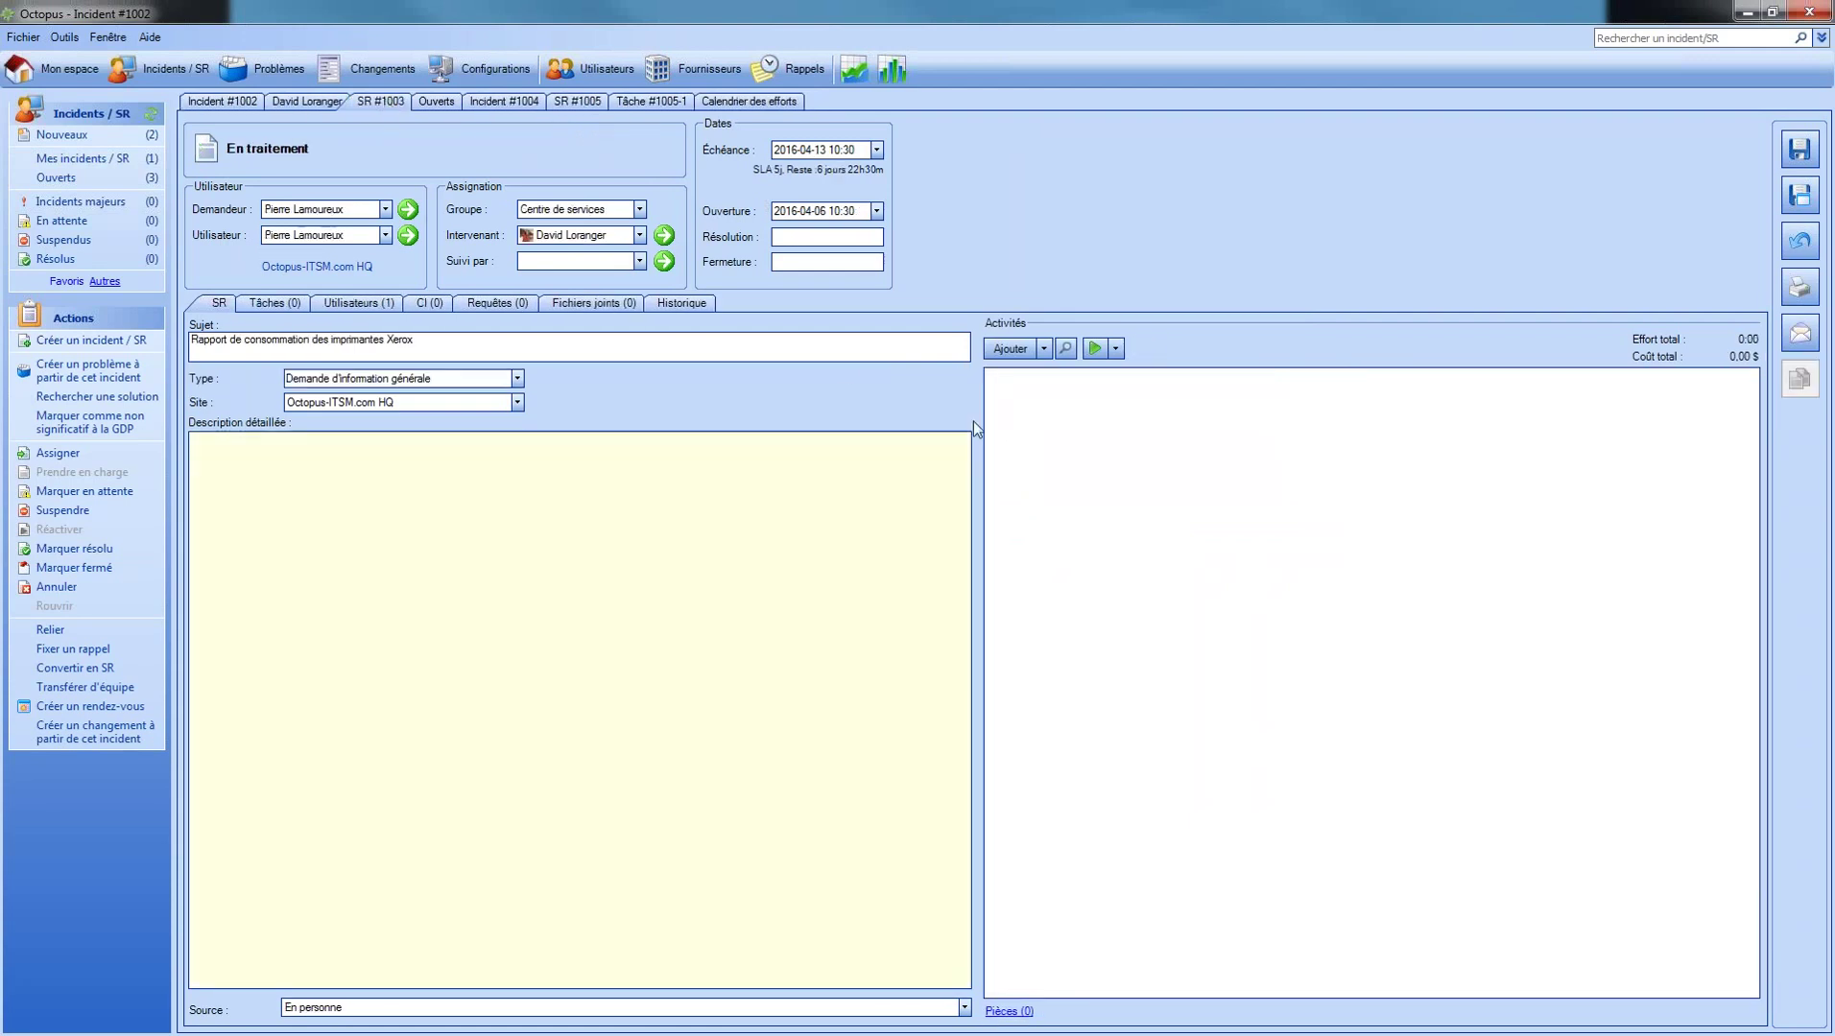
pyautogui.click(1165, 526)
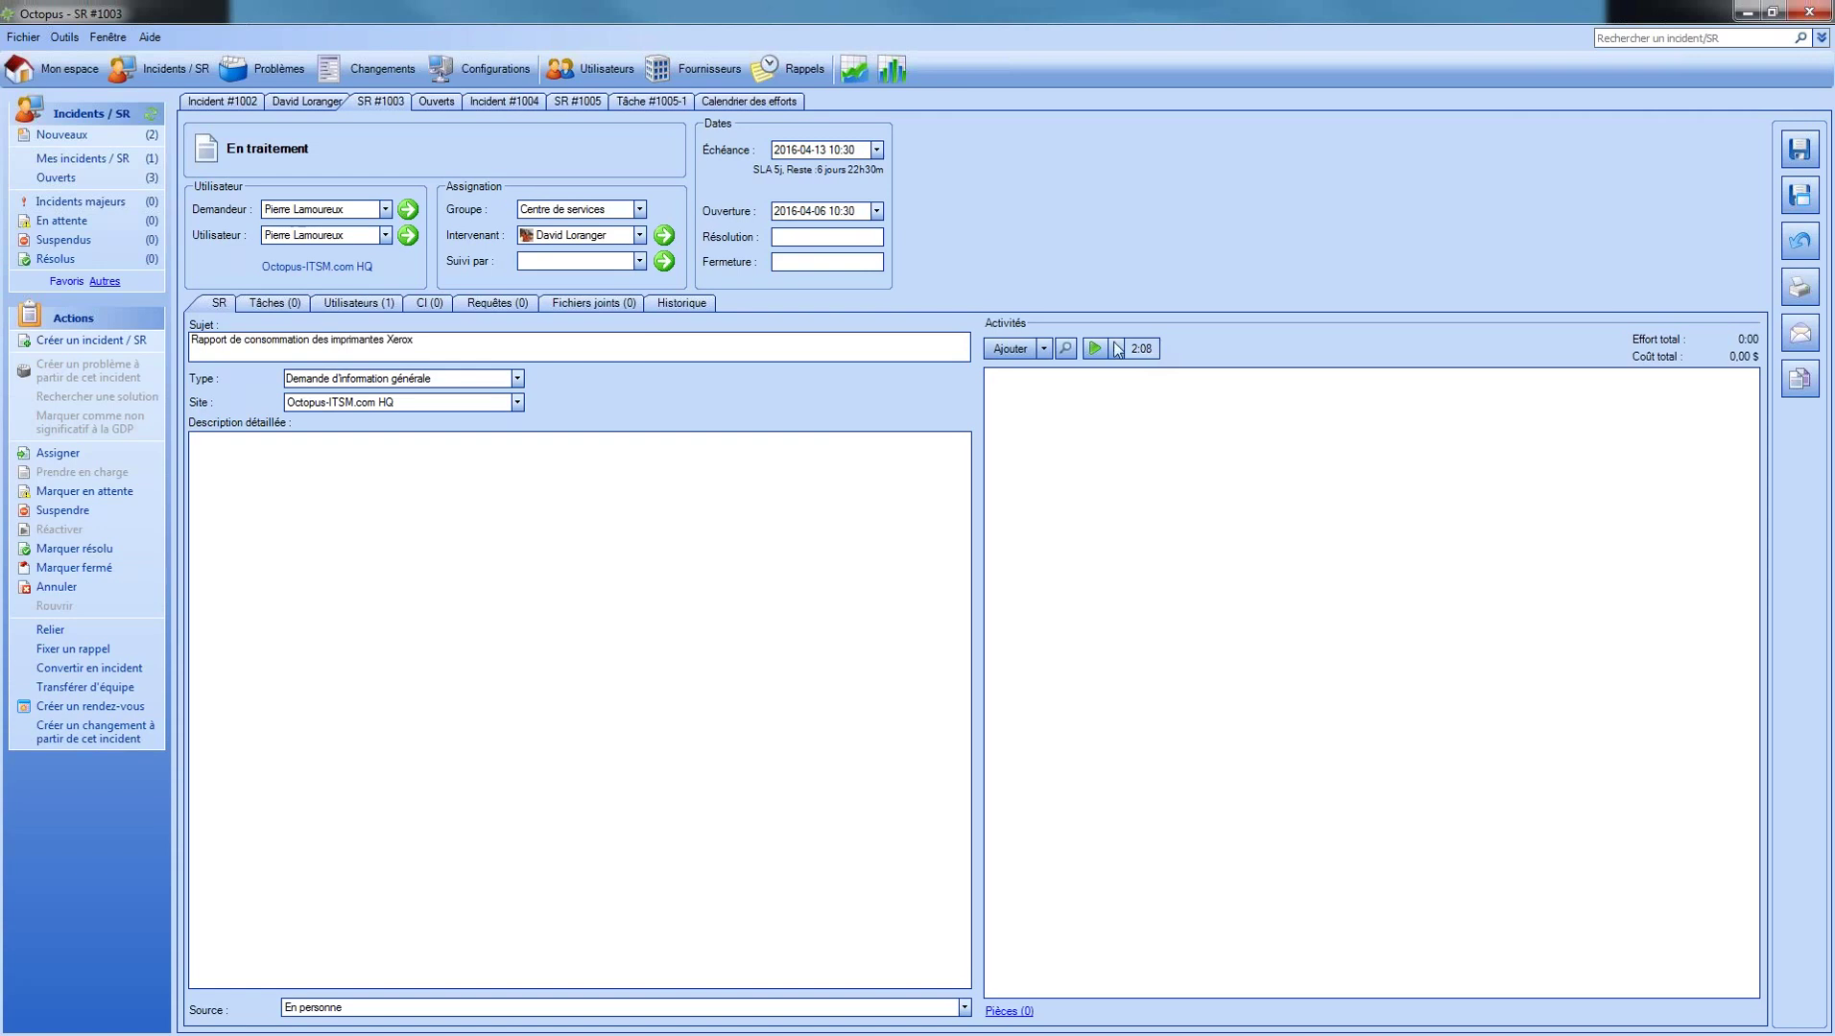
pyautogui.click(1001, 354)
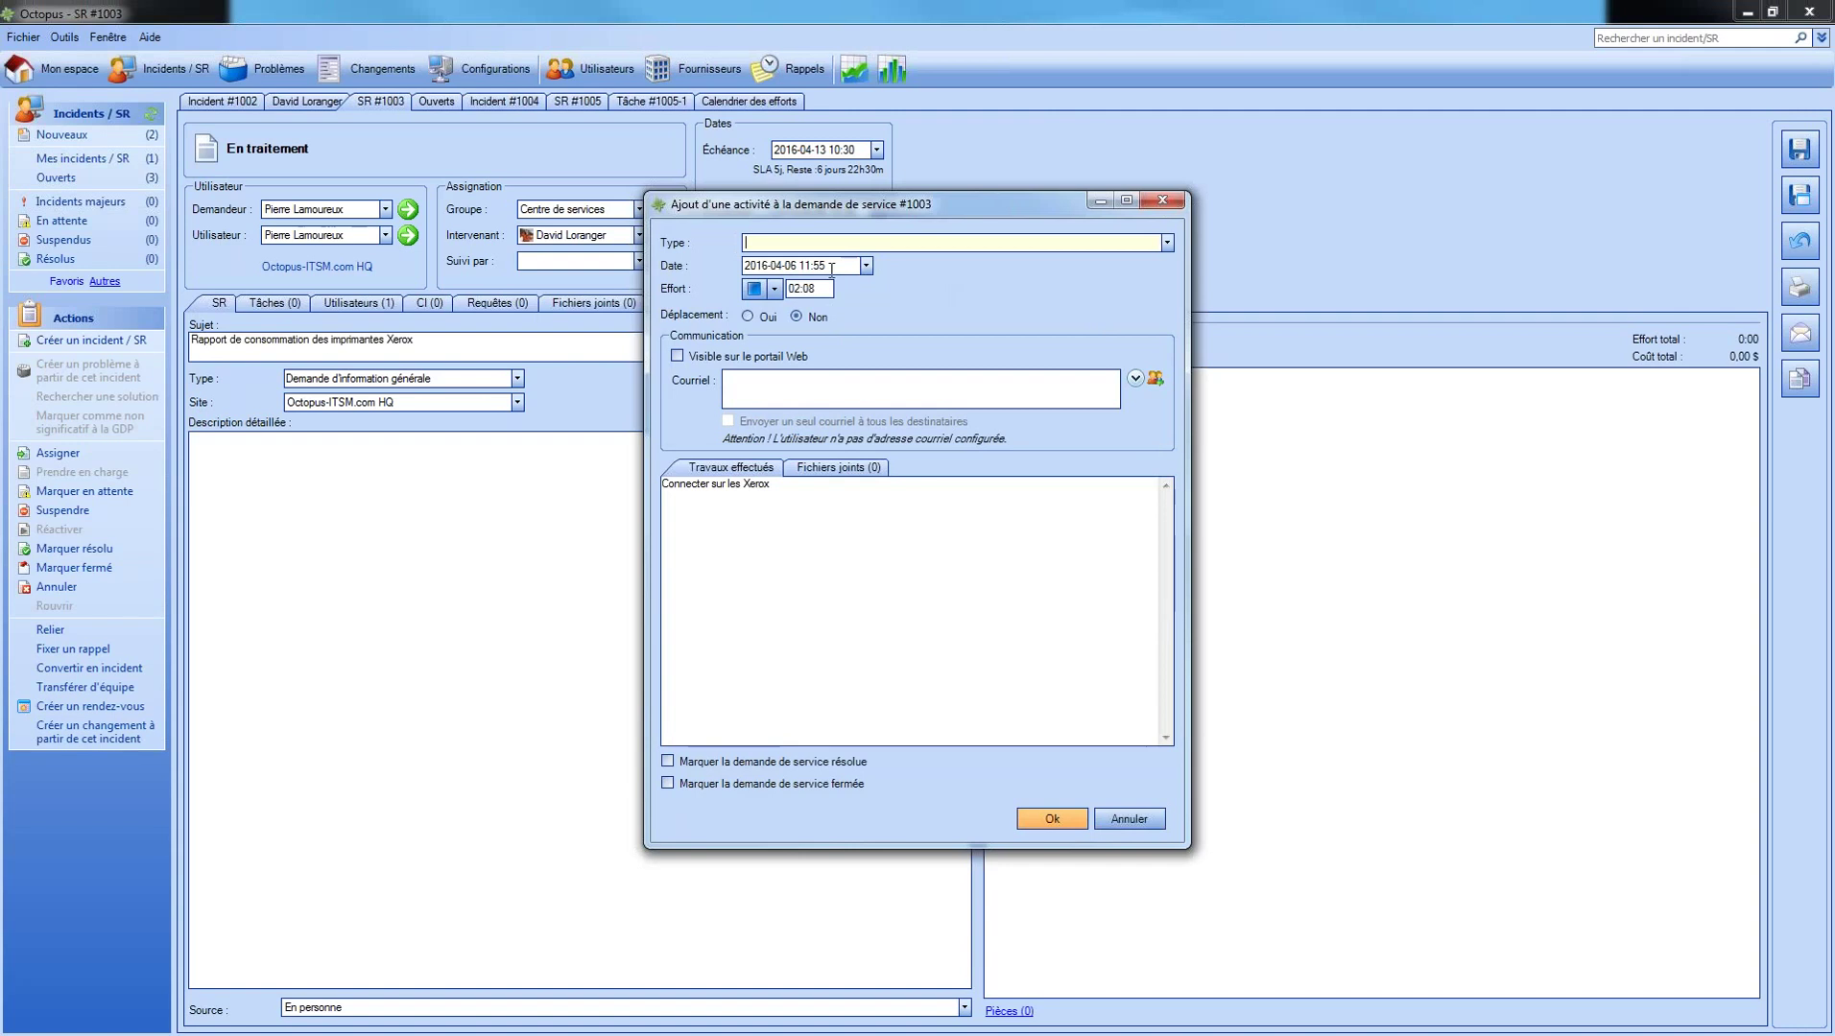
pyautogui.click(820, 290)
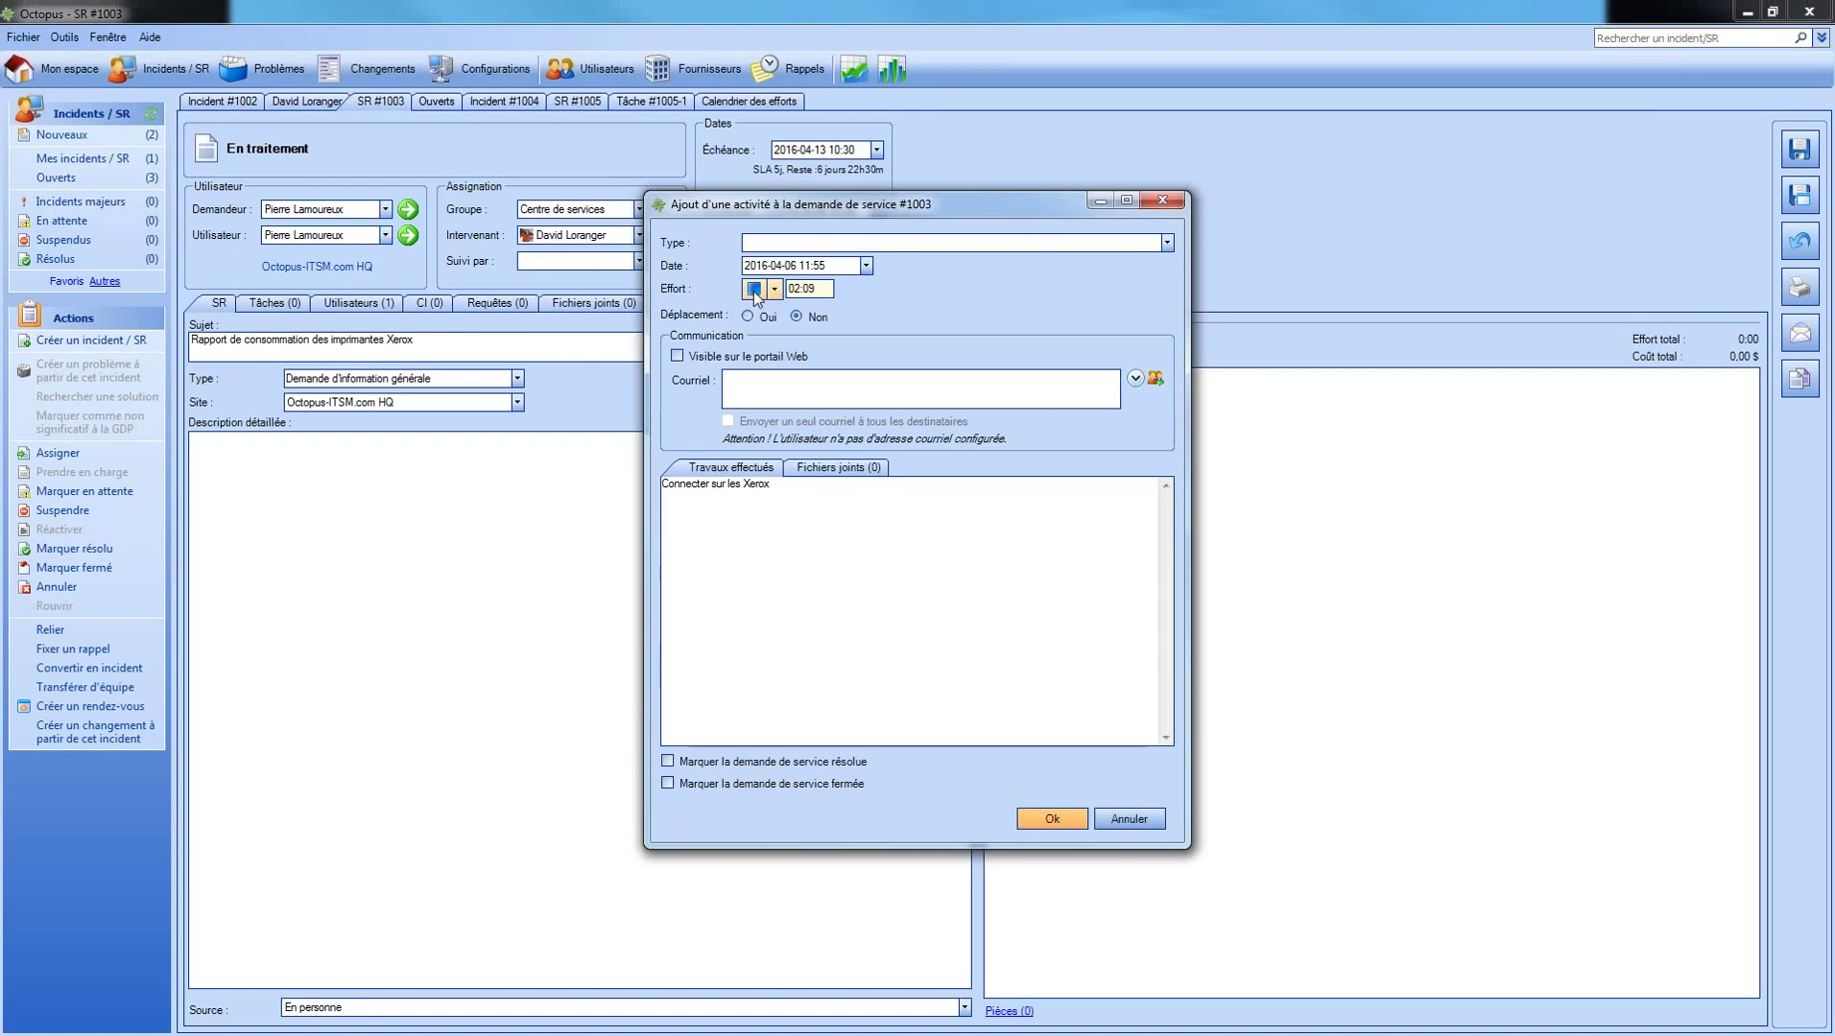
pyautogui.click(806, 469)
pyautogui.click(755, 469)
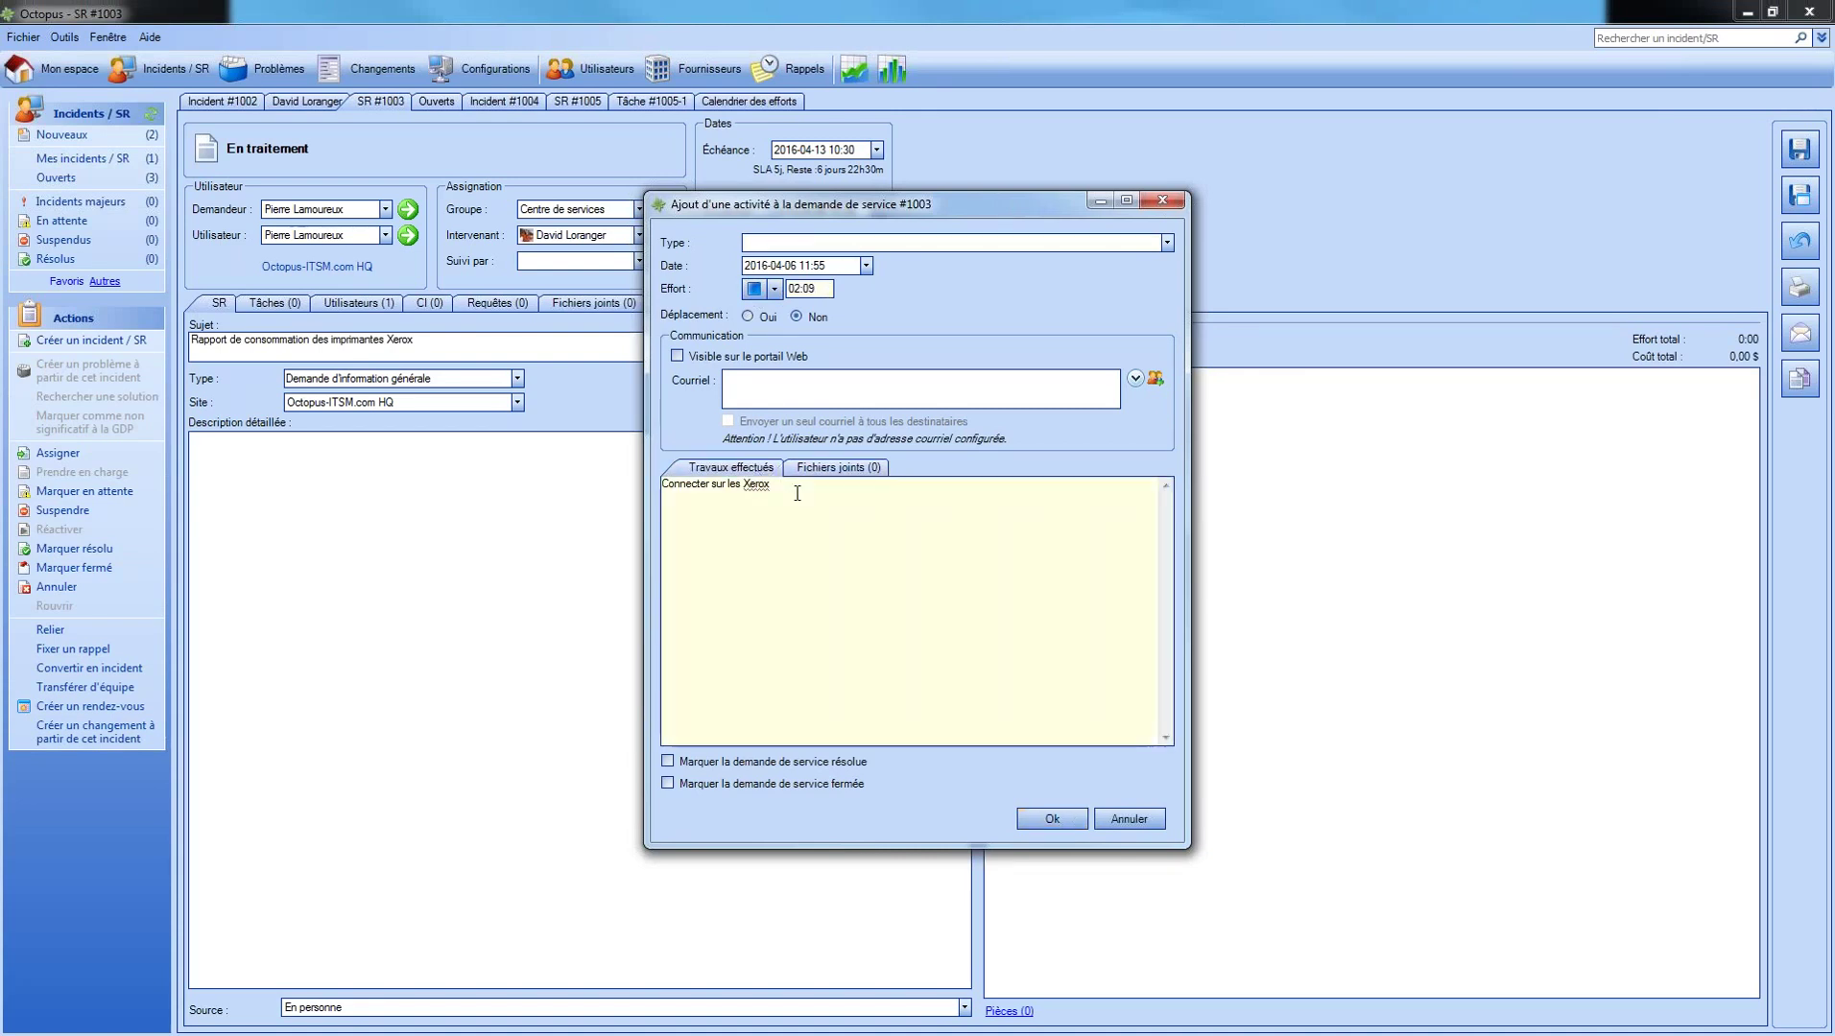
pyautogui.press('Return')
pyautogui.write('Produit le rapport pour le site A')
pyautogui.click(1054, 819)
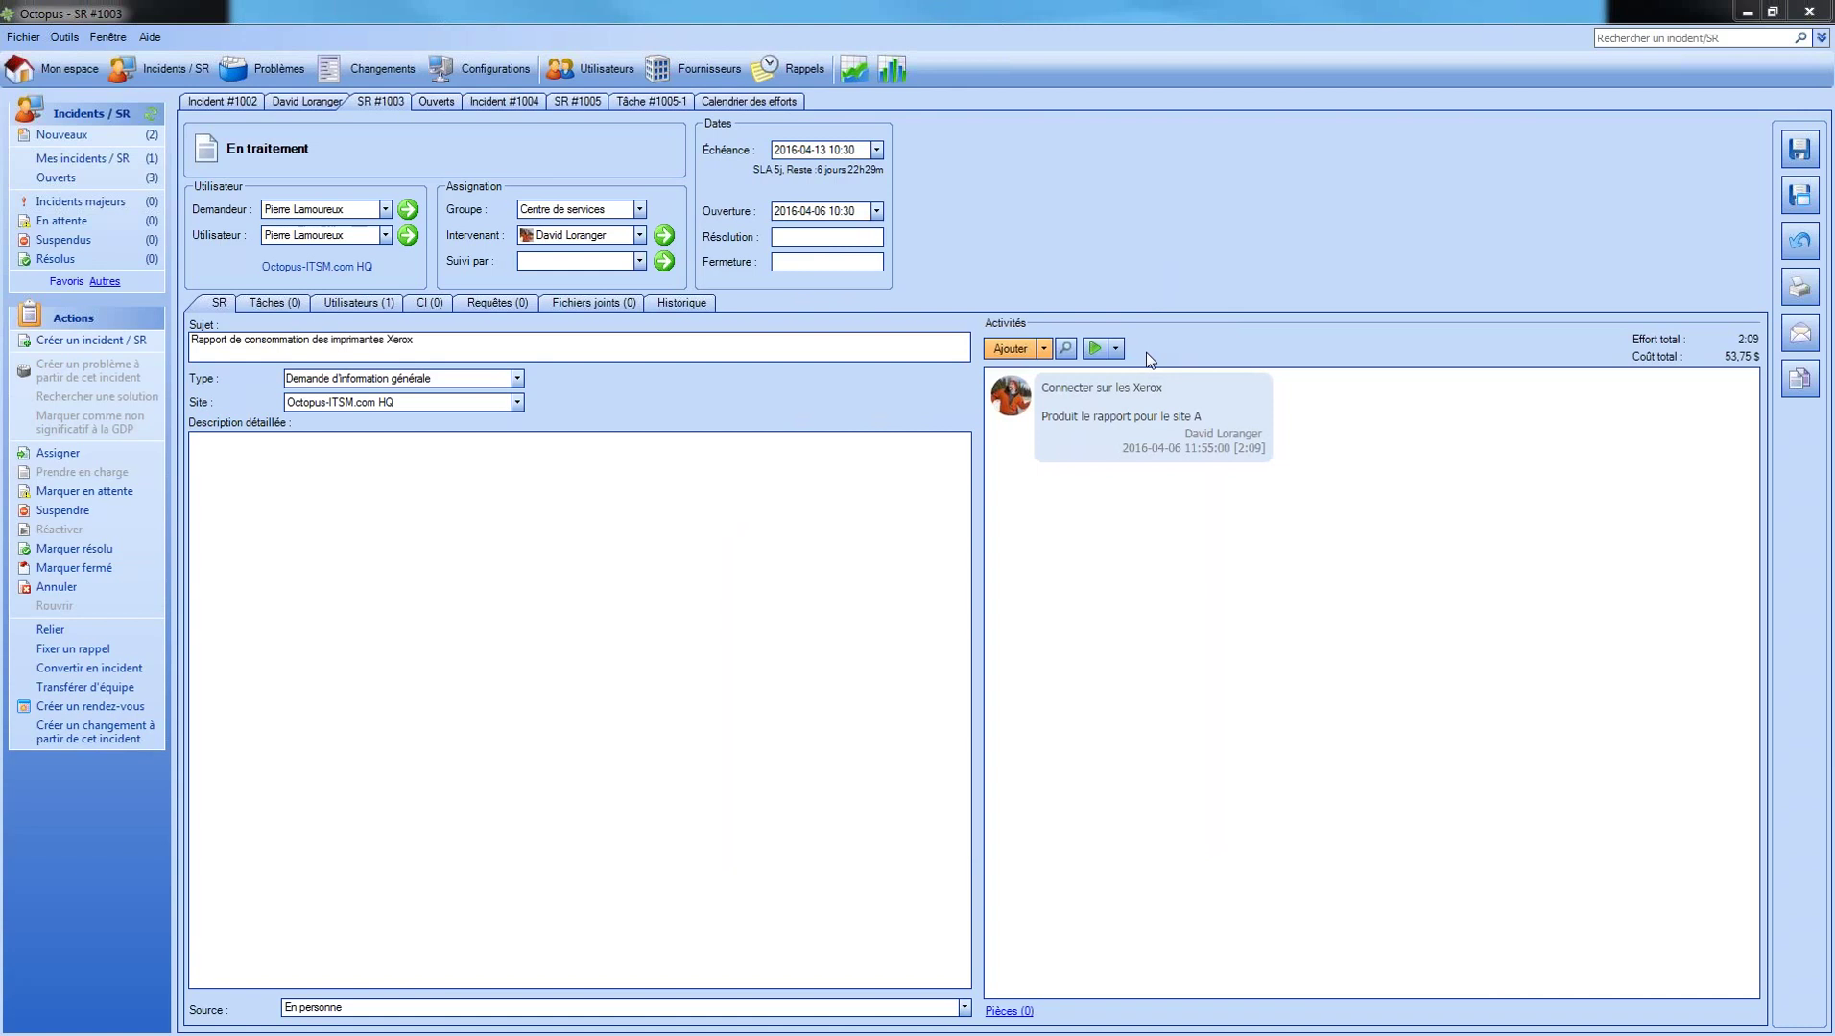
# Open the effort timesheet calendar and examine the activities and uncounted efforts recorded on Wednesday 4/06.
pyautogui.moveTo(1255, 429)
pyautogui.click(23, 36)
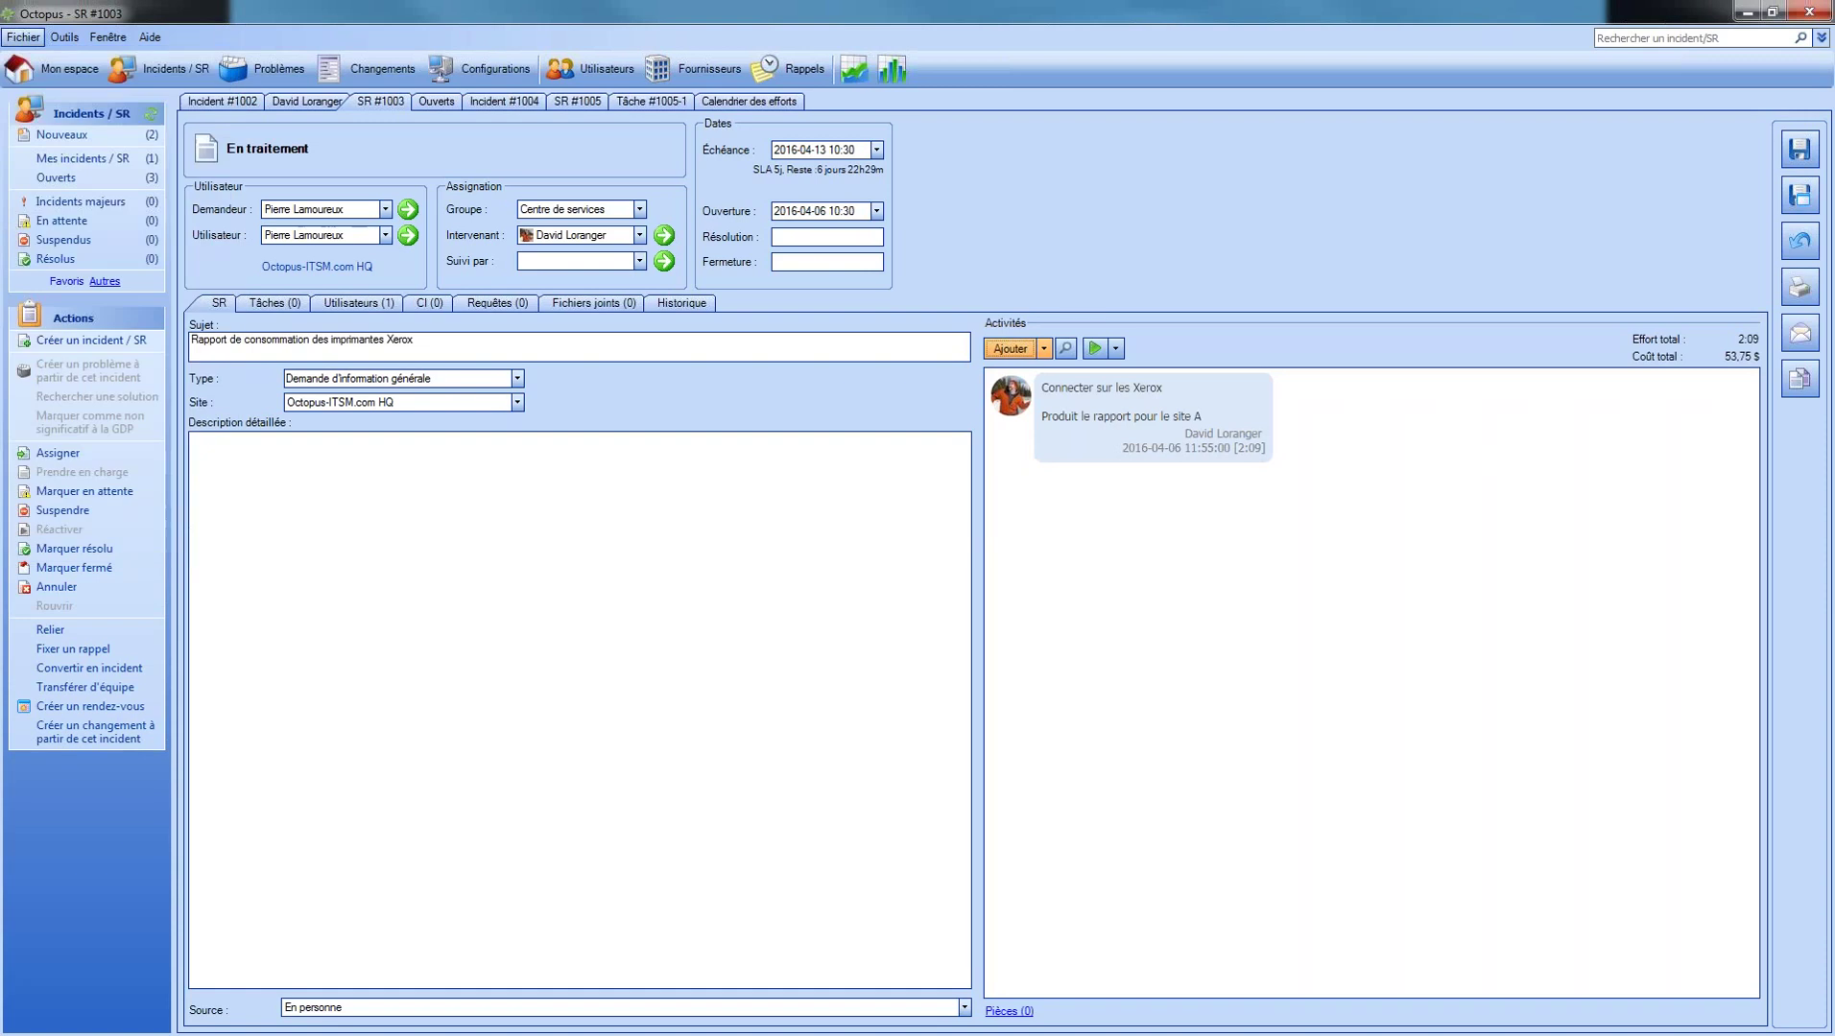
pyautogui.click(157, 462)
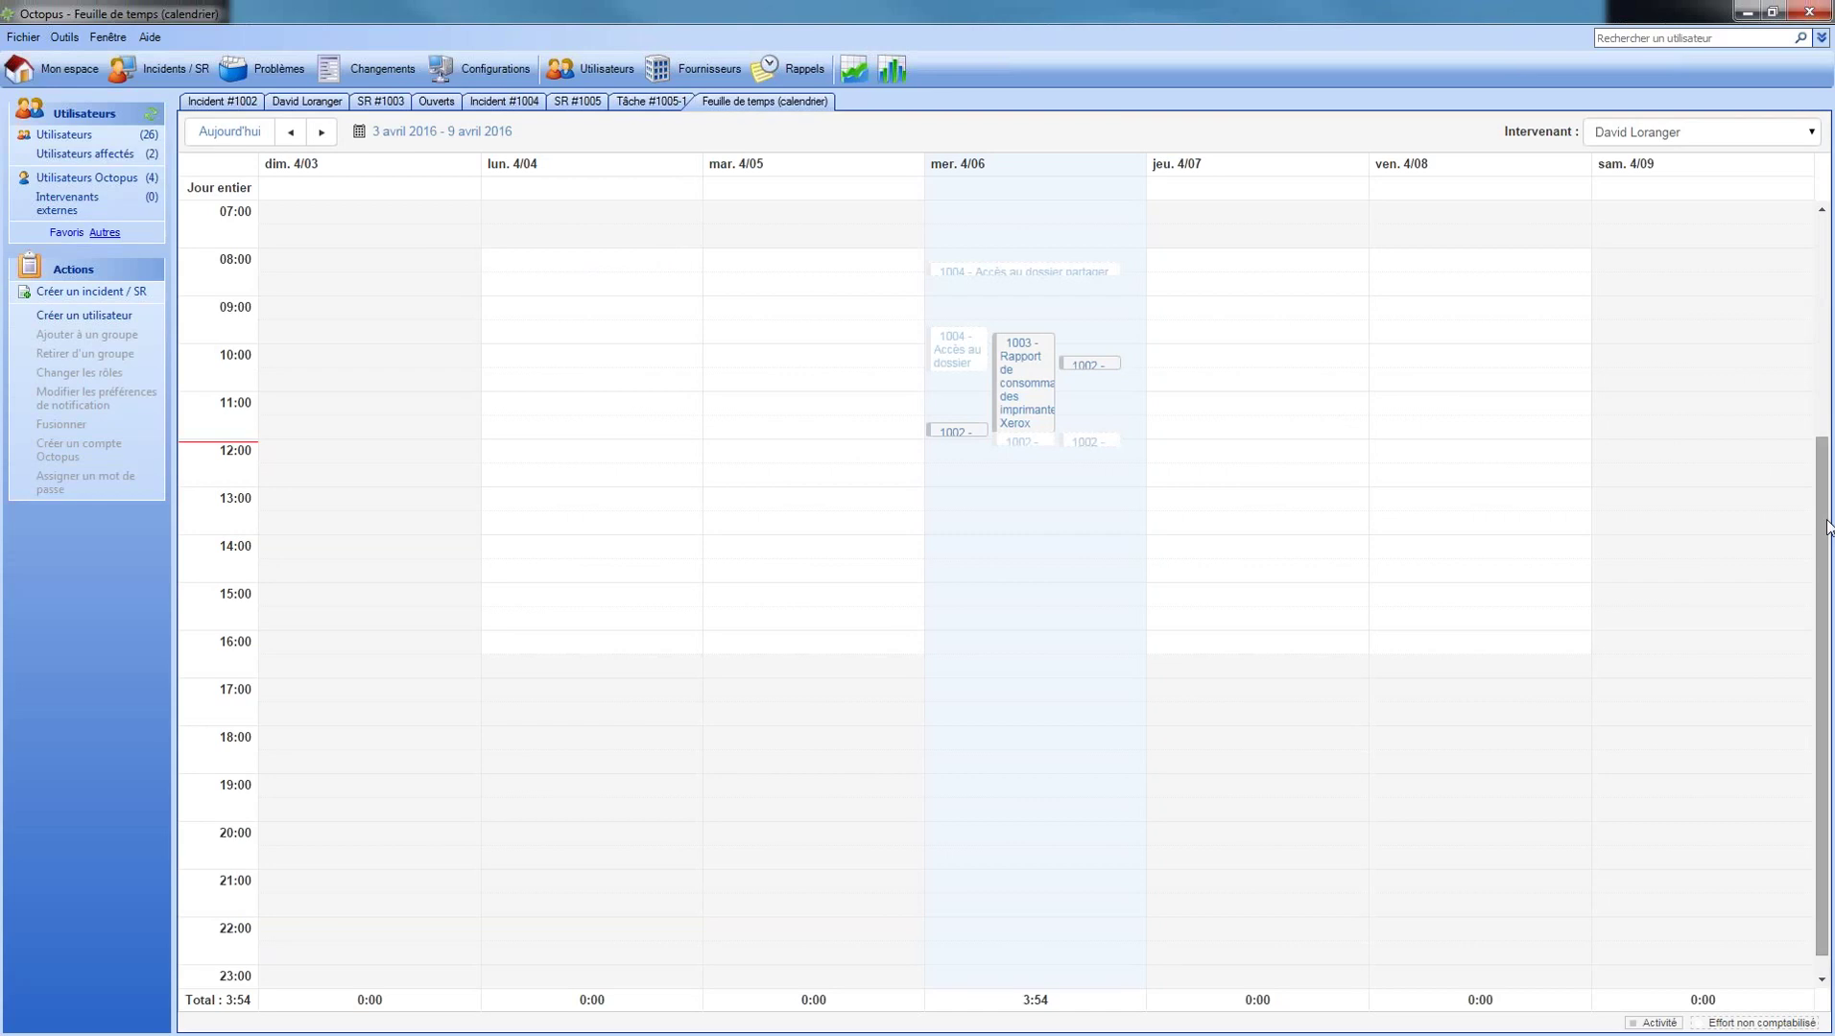
pyautogui.moveTo(1825, 526); pyautogui.dragTo(1756, 447)
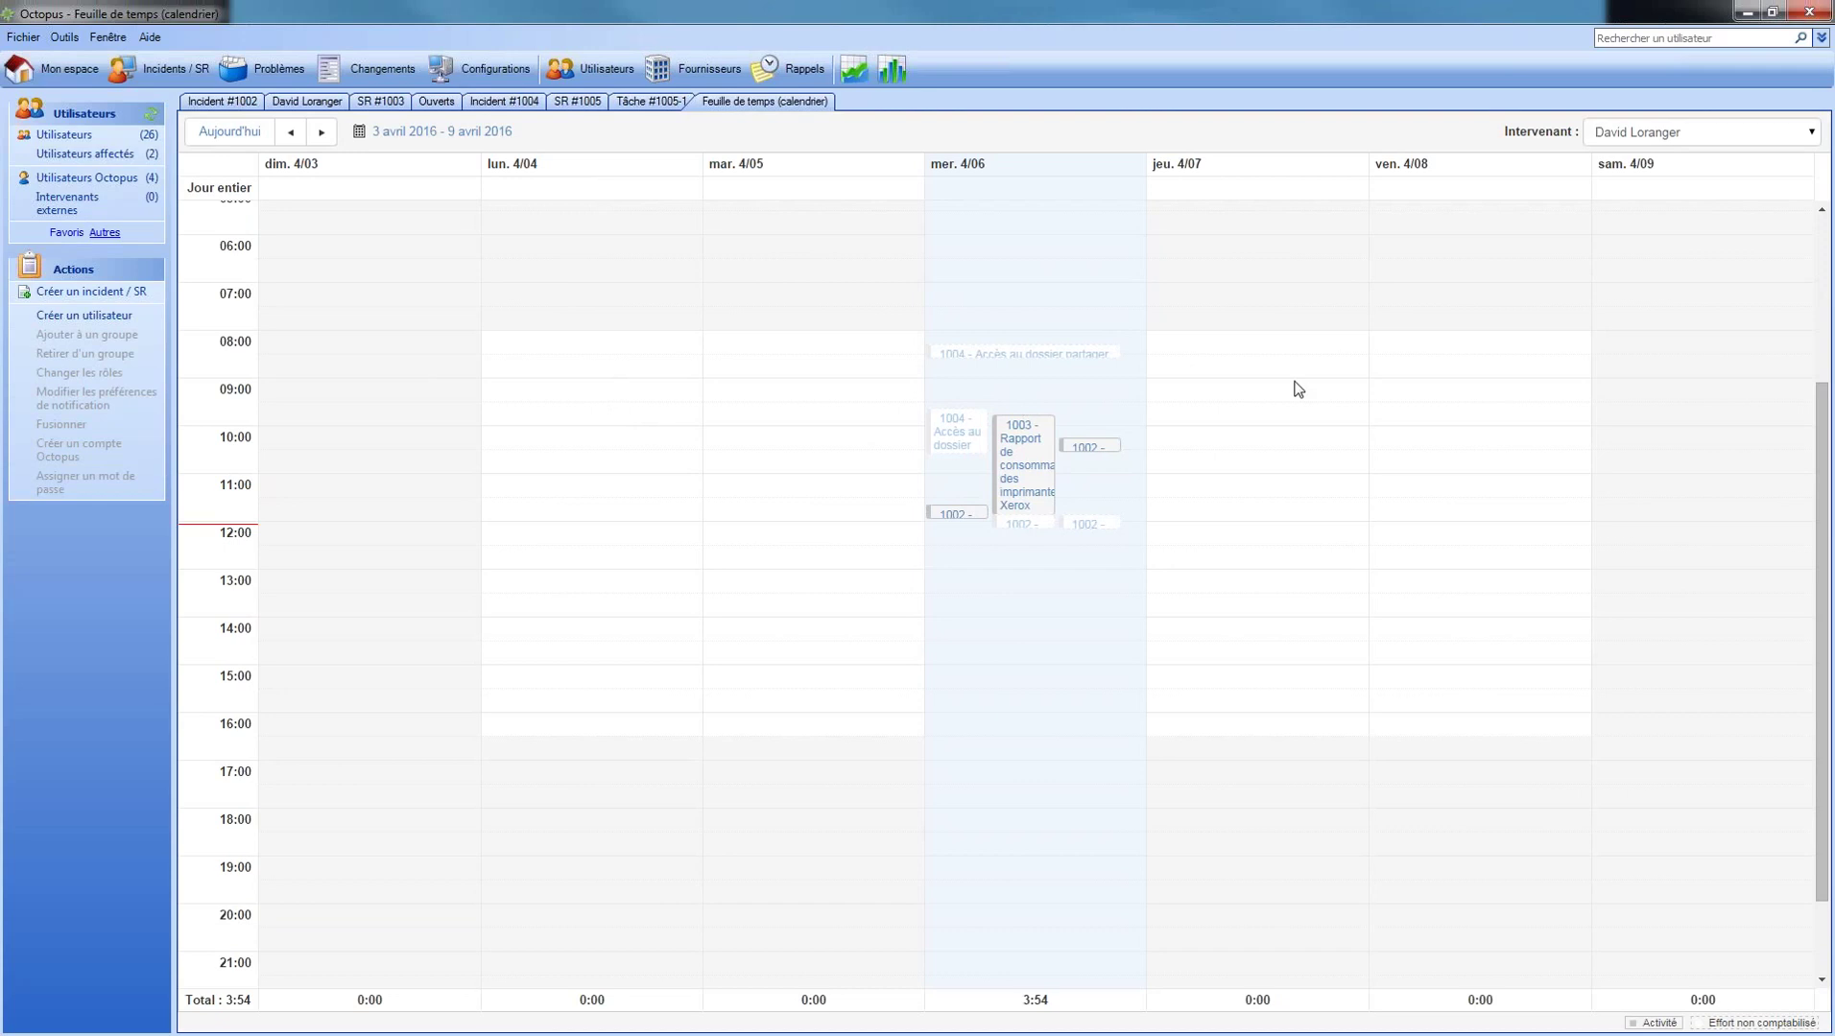
pyautogui.moveTo(1061, 364)
pyautogui.moveTo(1040, 464)
pyautogui.moveTo(952, 434)
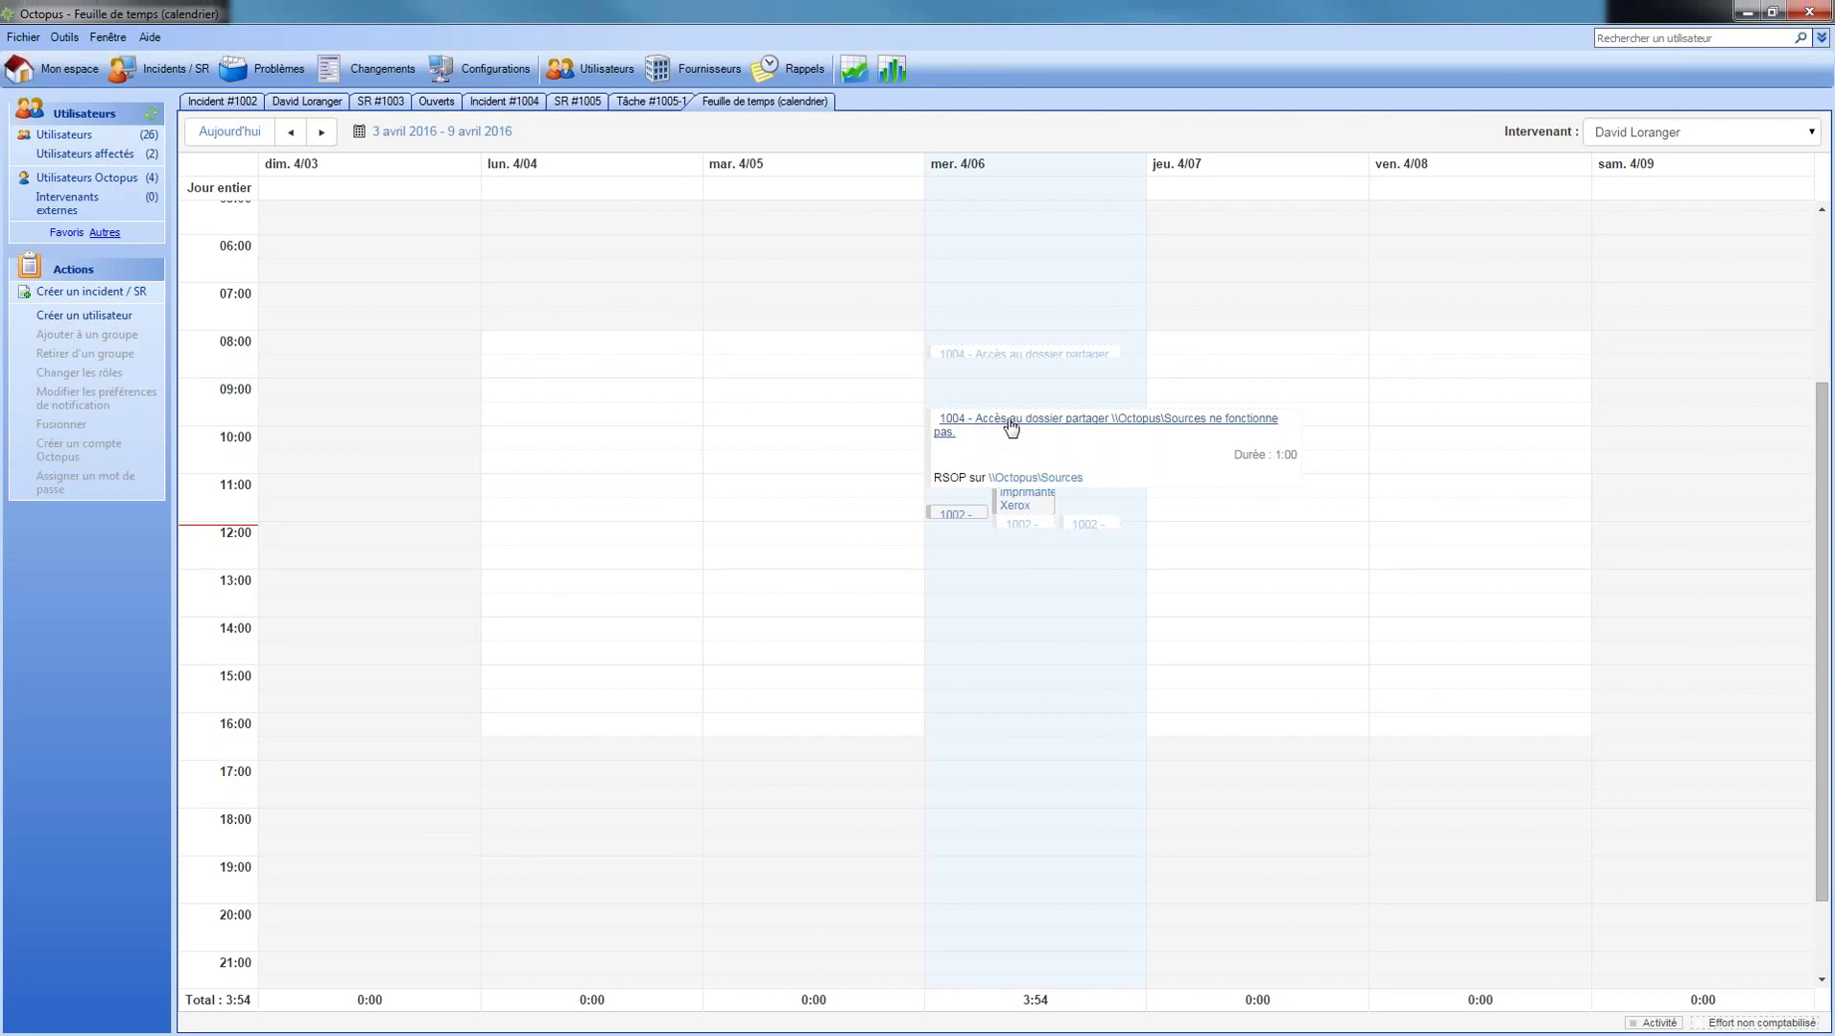
pyautogui.moveTo(940, 428)
# Open incident #1004 from its calendar effort and display the incident's uncounted effort details.
pyautogui.click(965, 429)
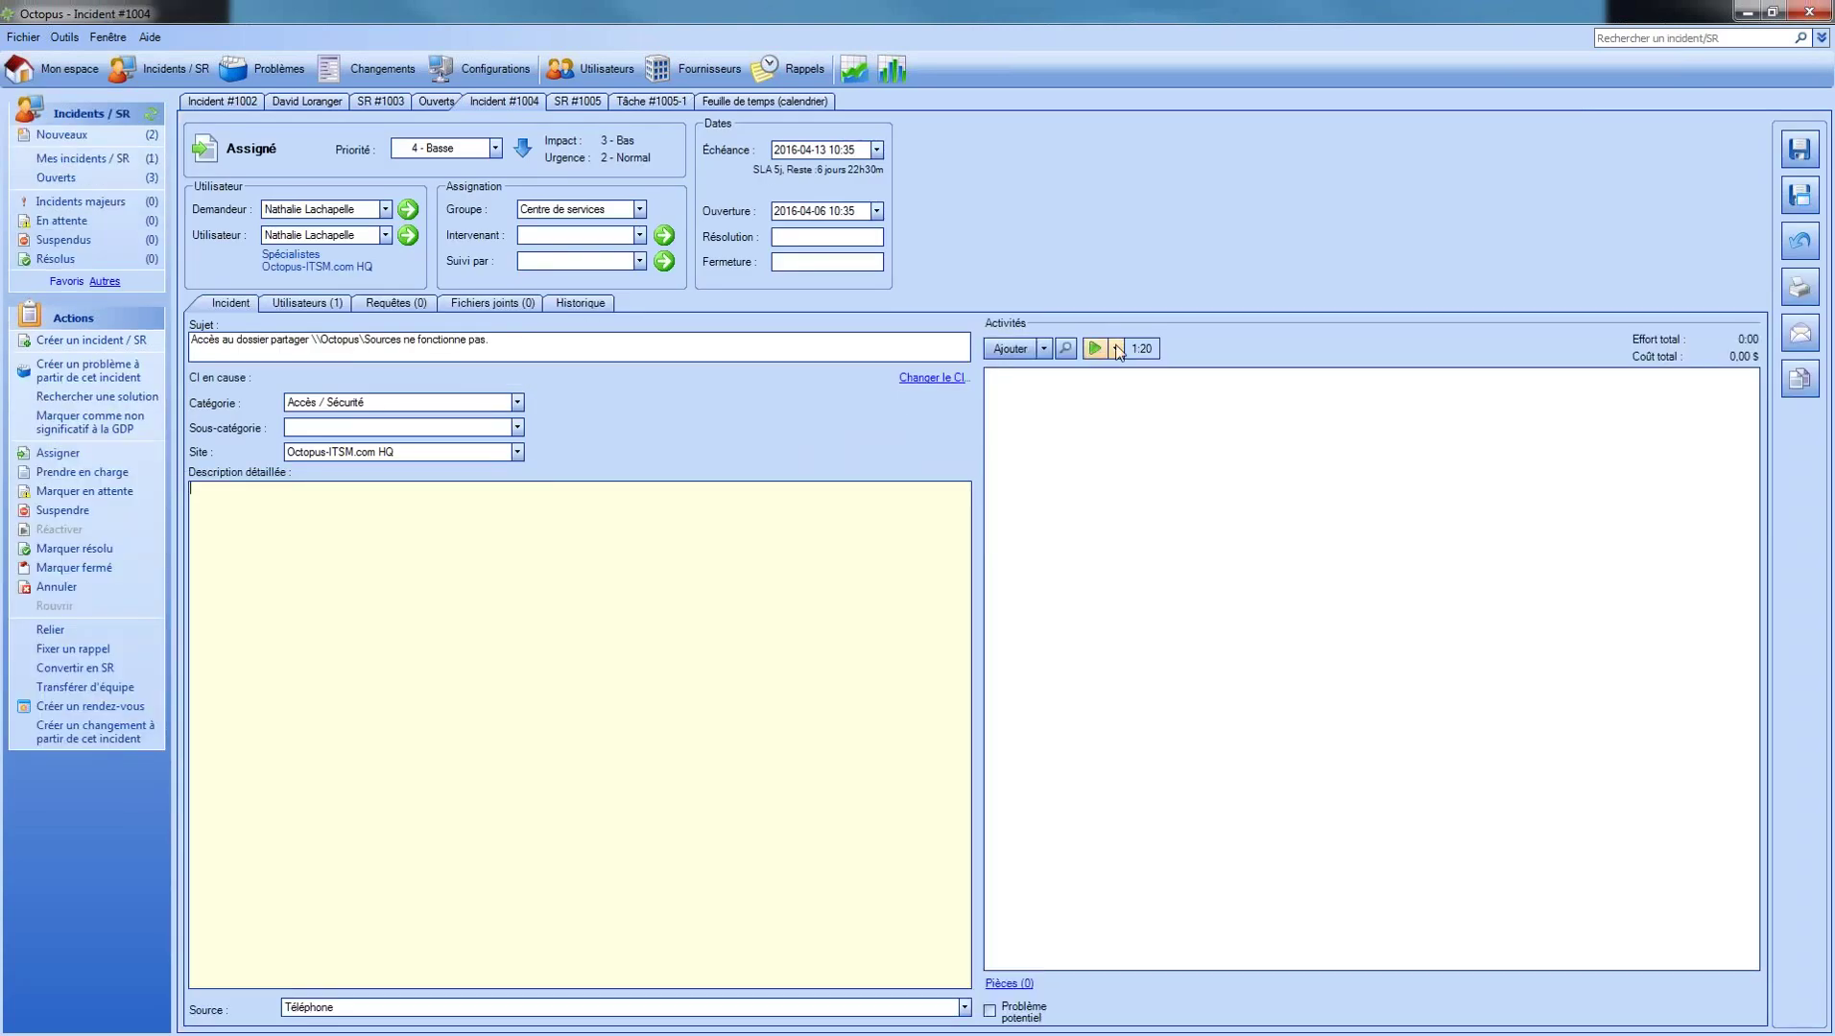
pyautogui.click(1117, 349)
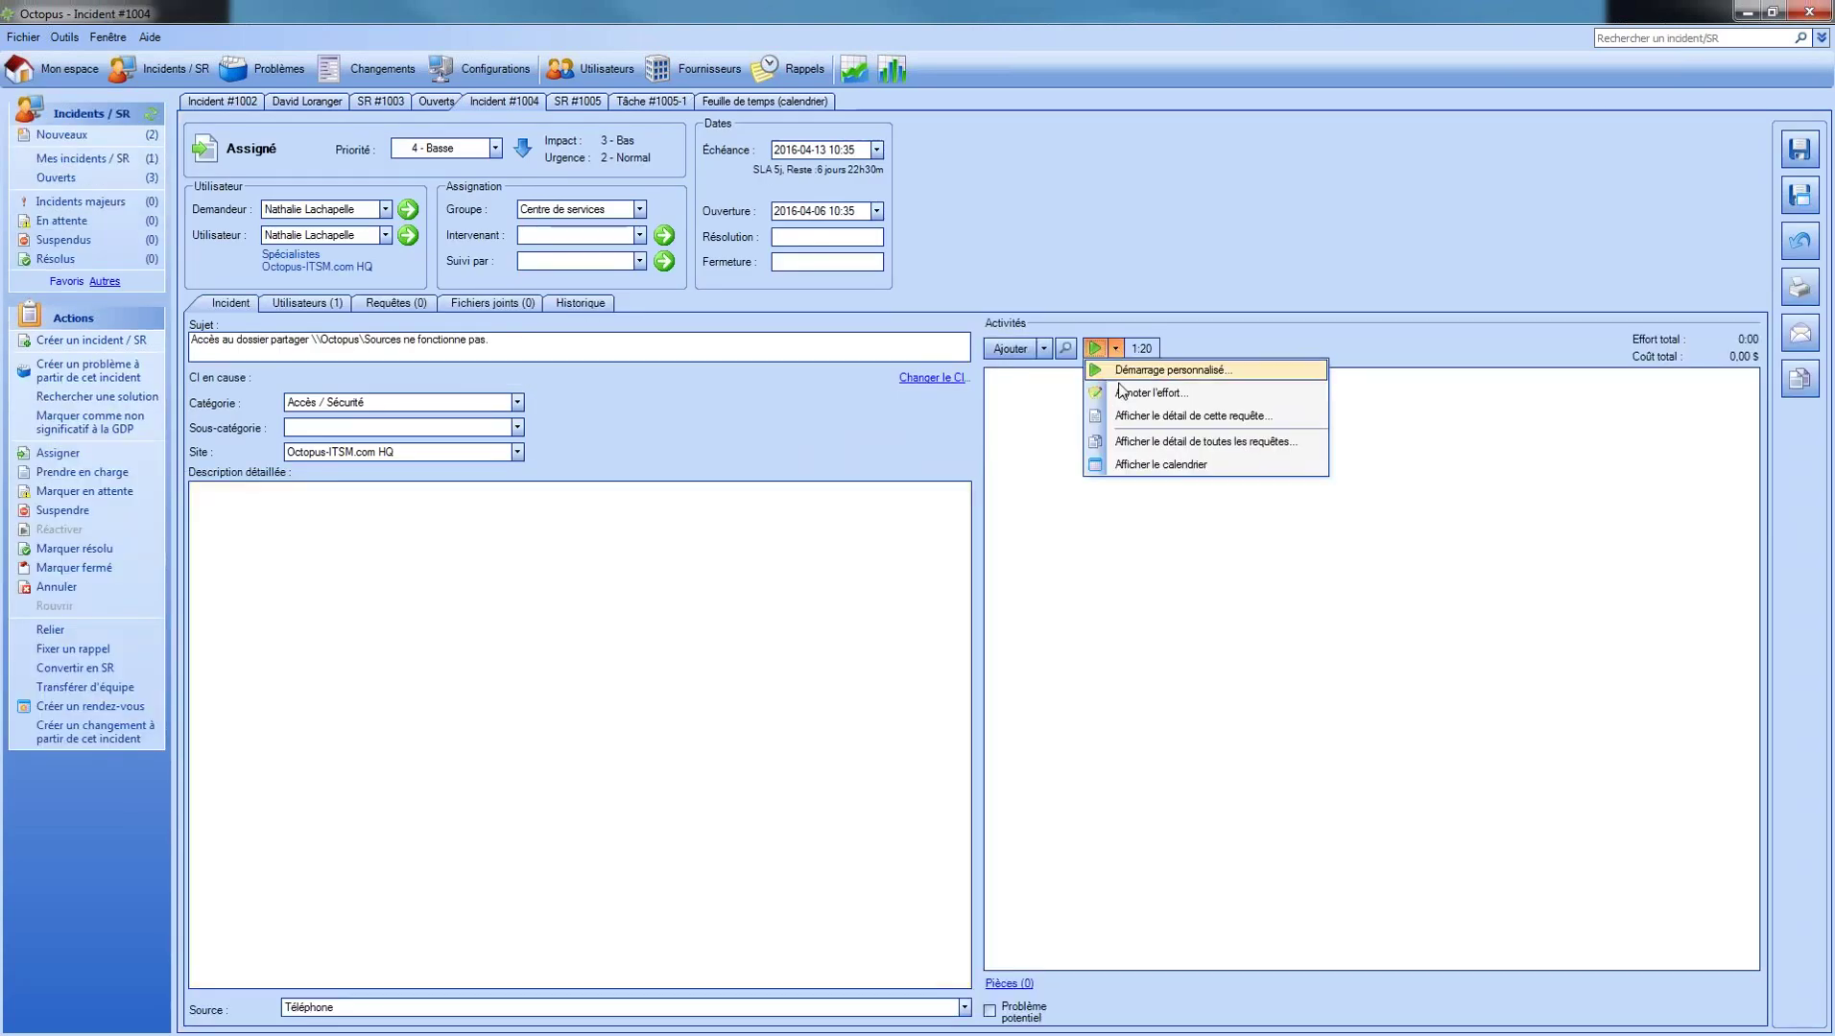
pyautogui.click(1157, 417)
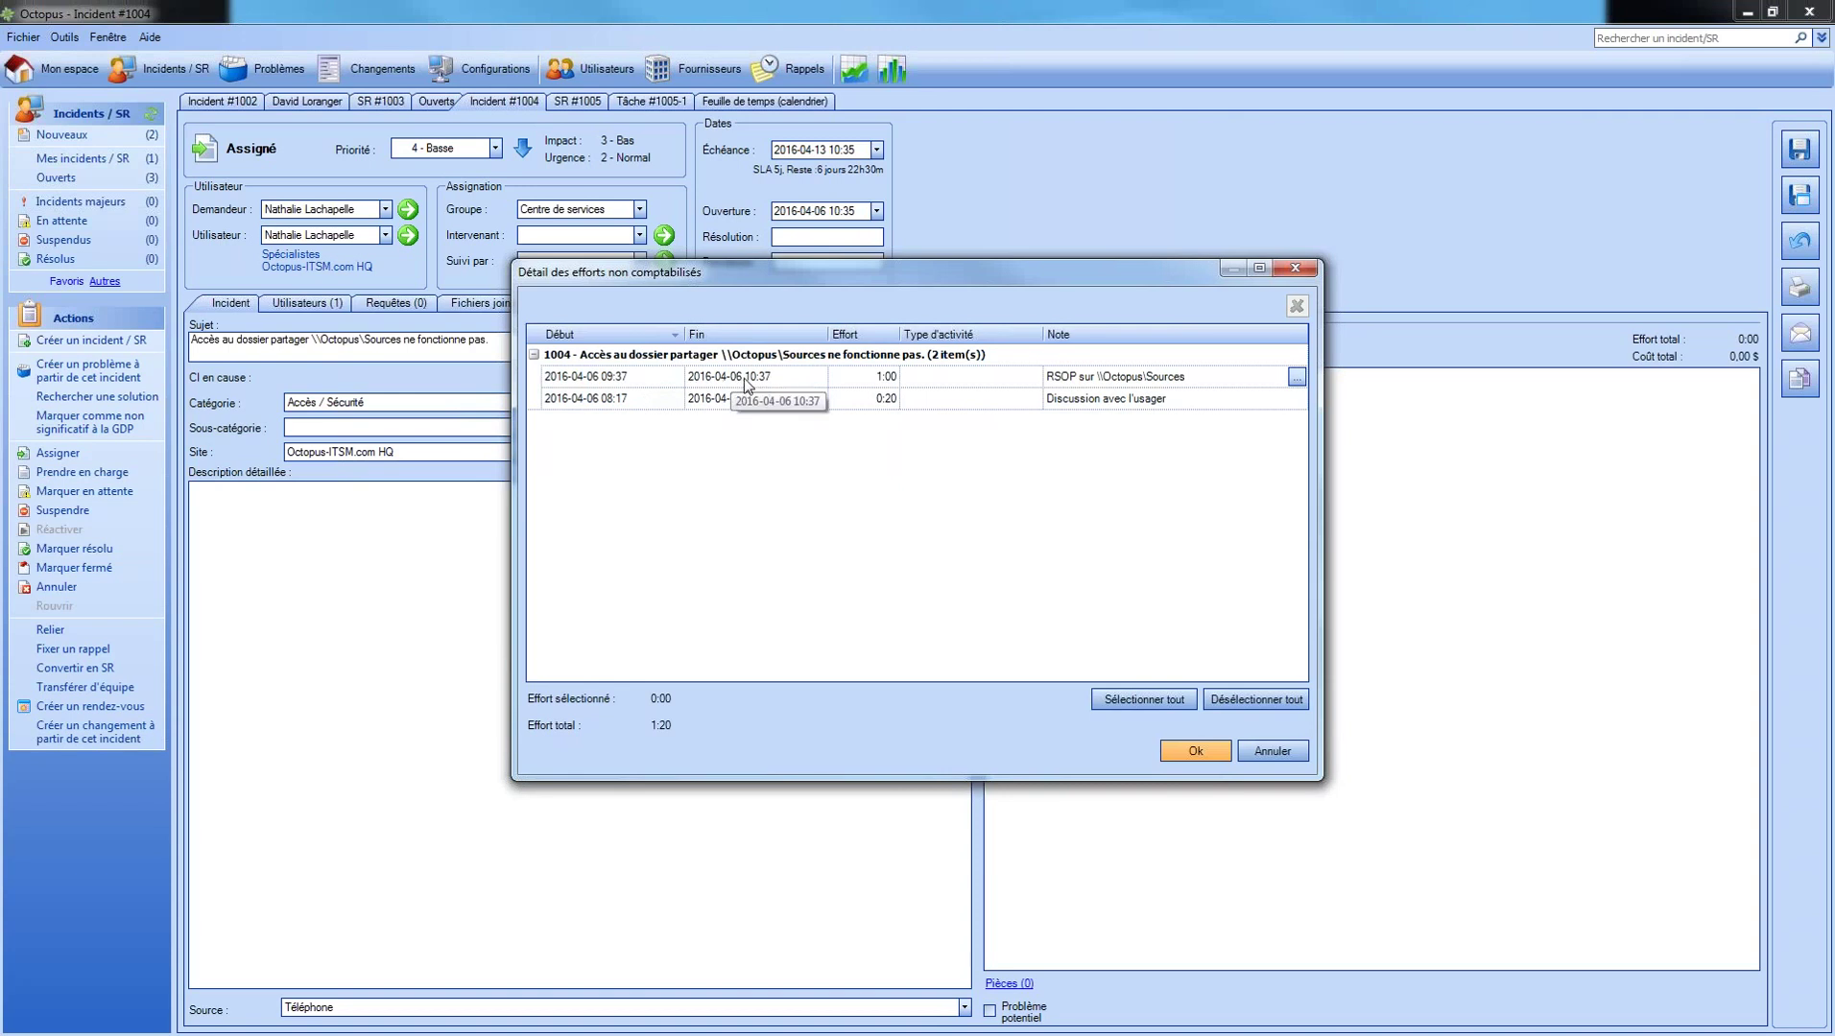
# Move the "RSOP sur \\Octopus\Sources" effort to 2016-04-05 by changing its start and end dates, and accept the details.
pyautogui.click(739, 377)
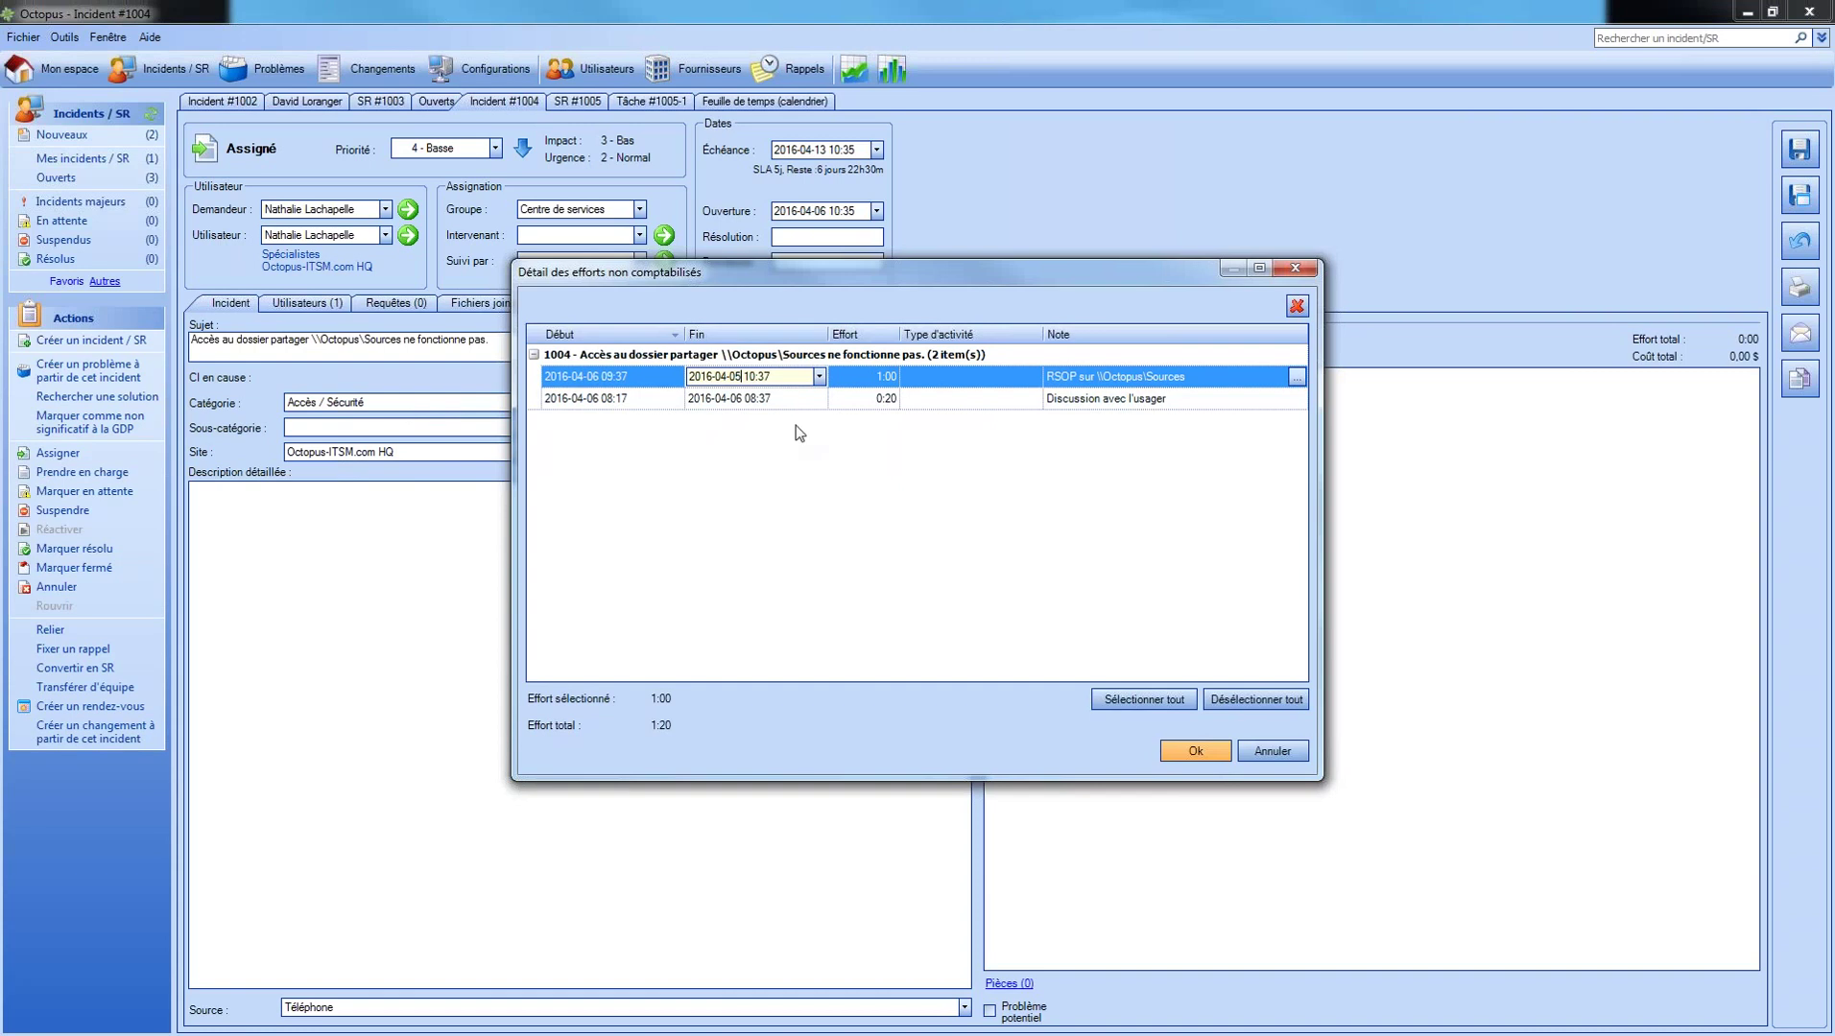
pyautogui.scroll(-1, 581, 385)
pyautogui.click(583, 380)
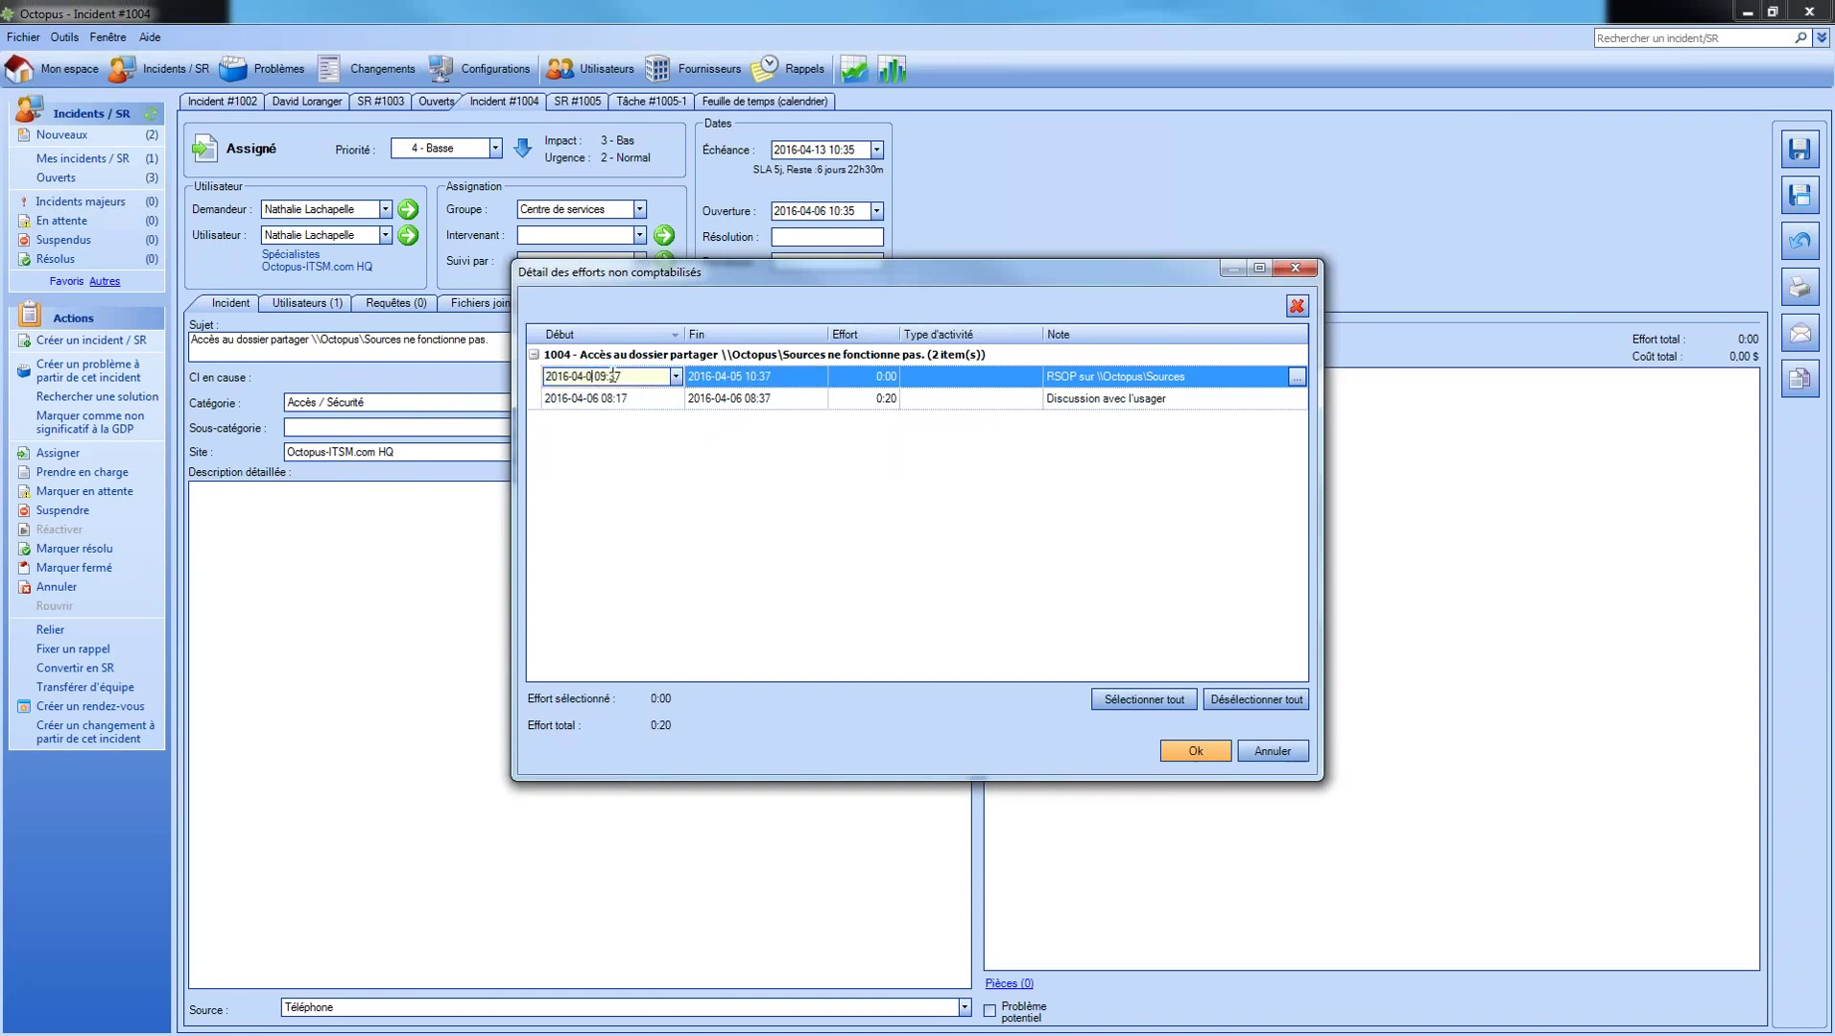
pyautogui.click(1194, 751)
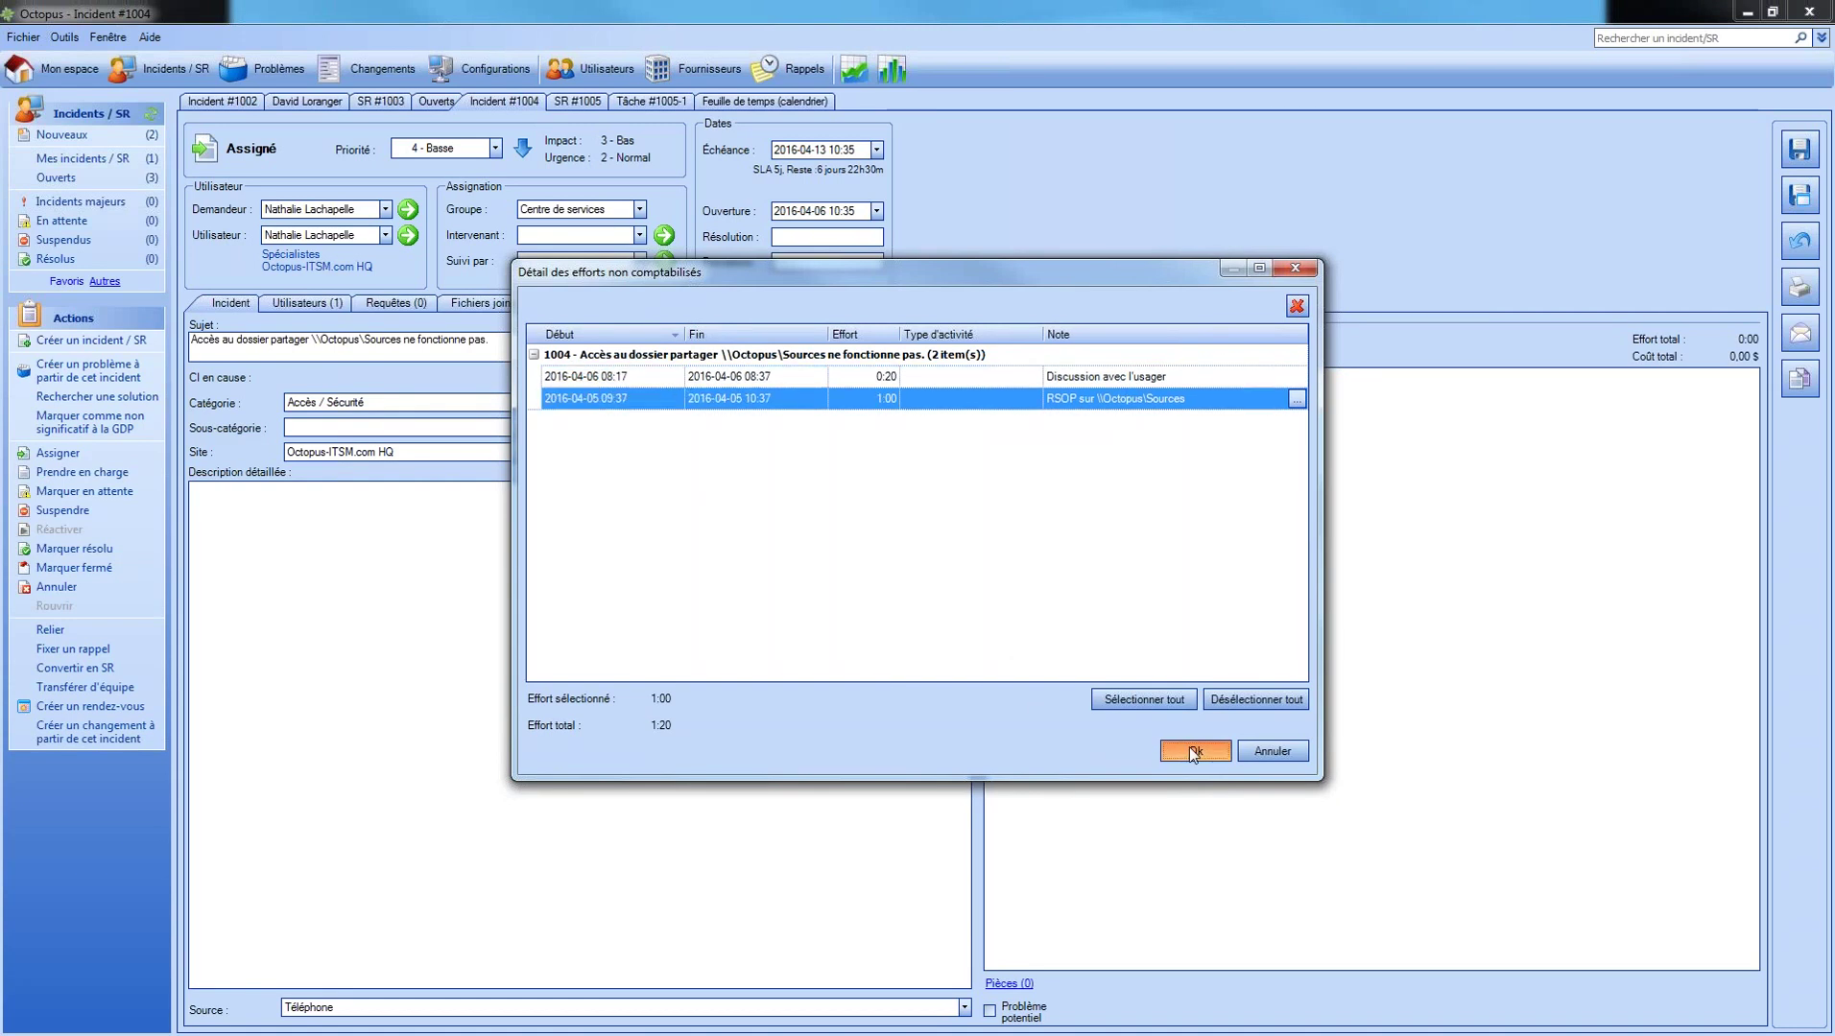
pyautogui.click(1193, 751)
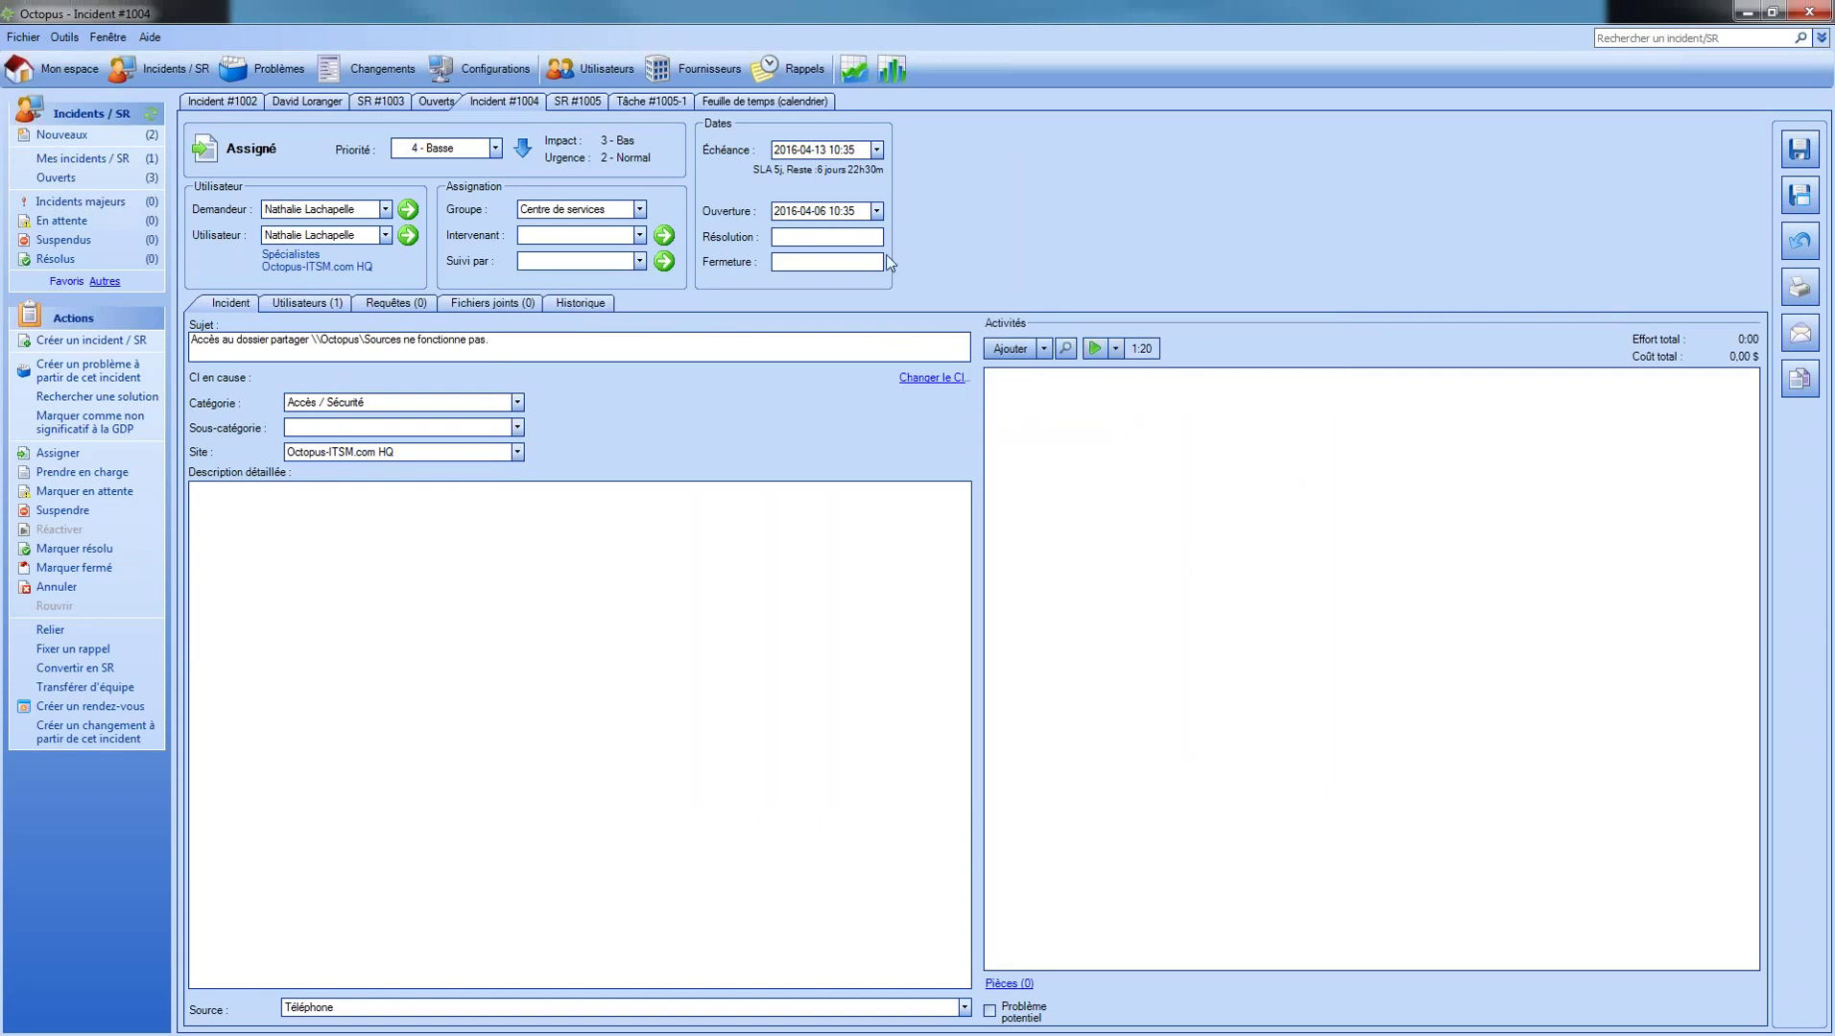
# Examine incident #1004's efforts on Tuesday 4/05 and Wednesday 4/06 in the timesheet calendar.
pyautogui.click(732, 100)
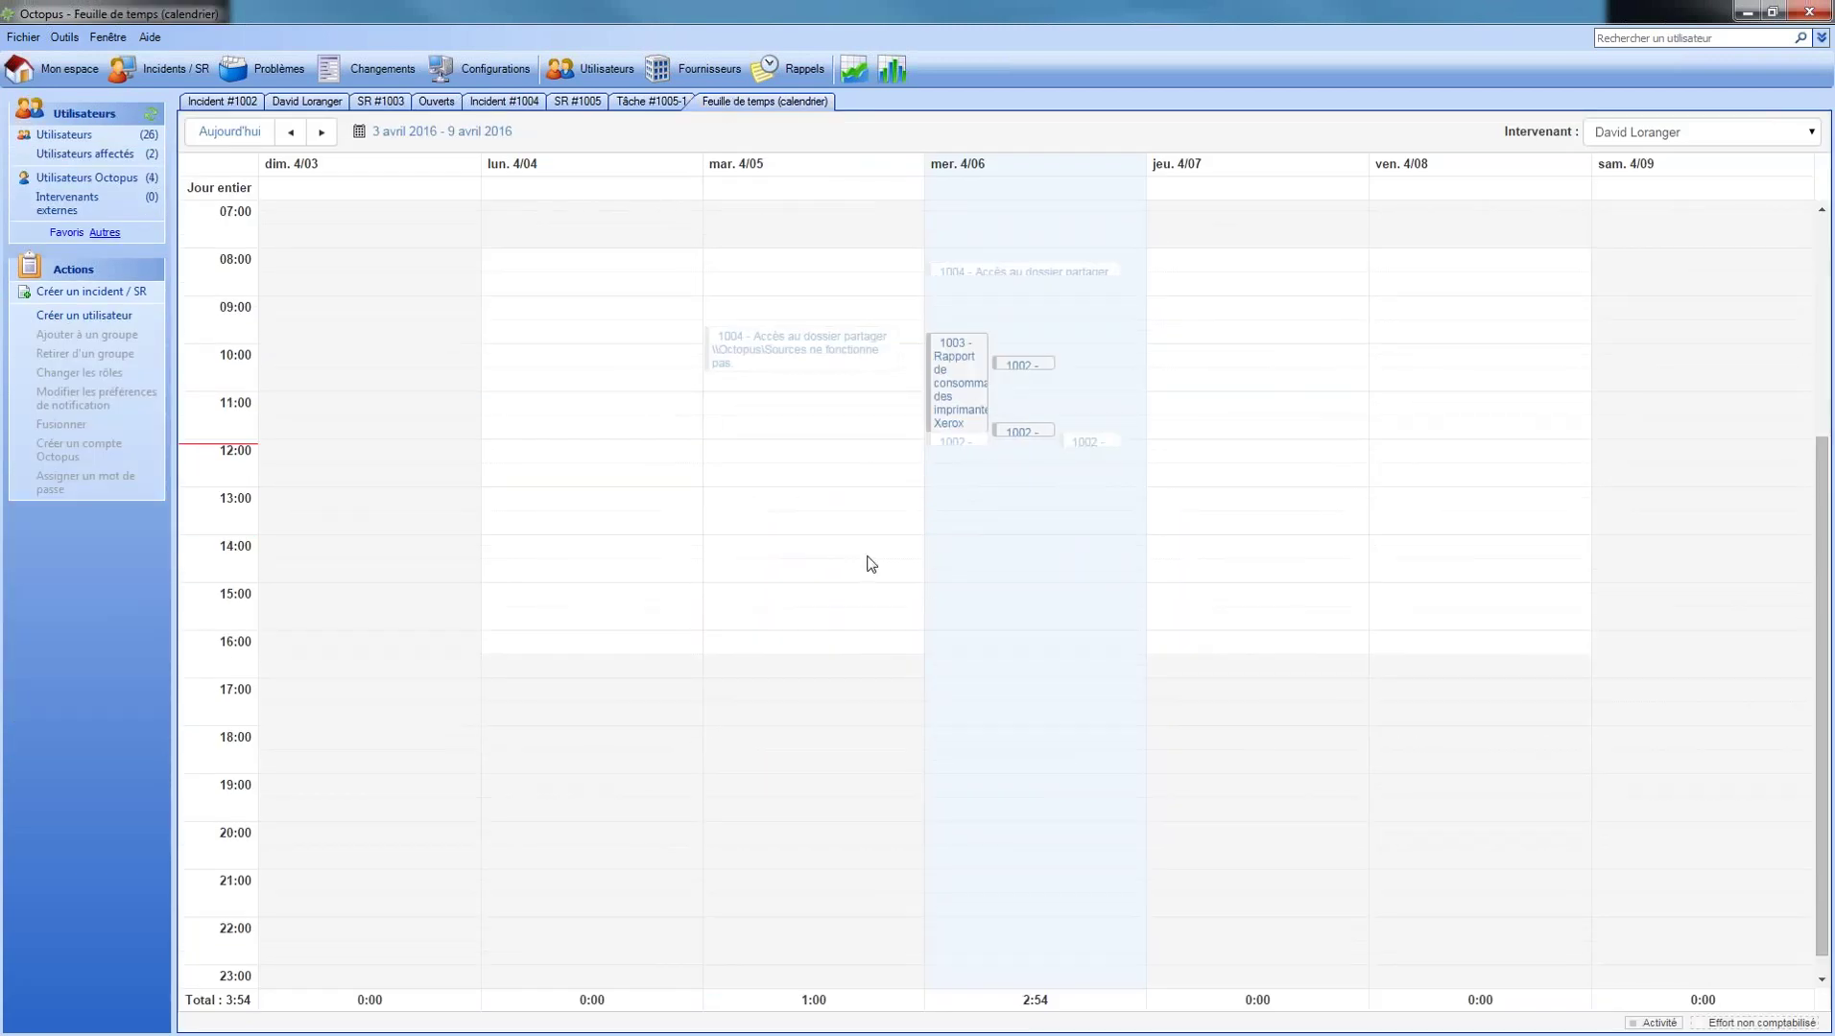
pyautogui.moveTo(1024, 281)
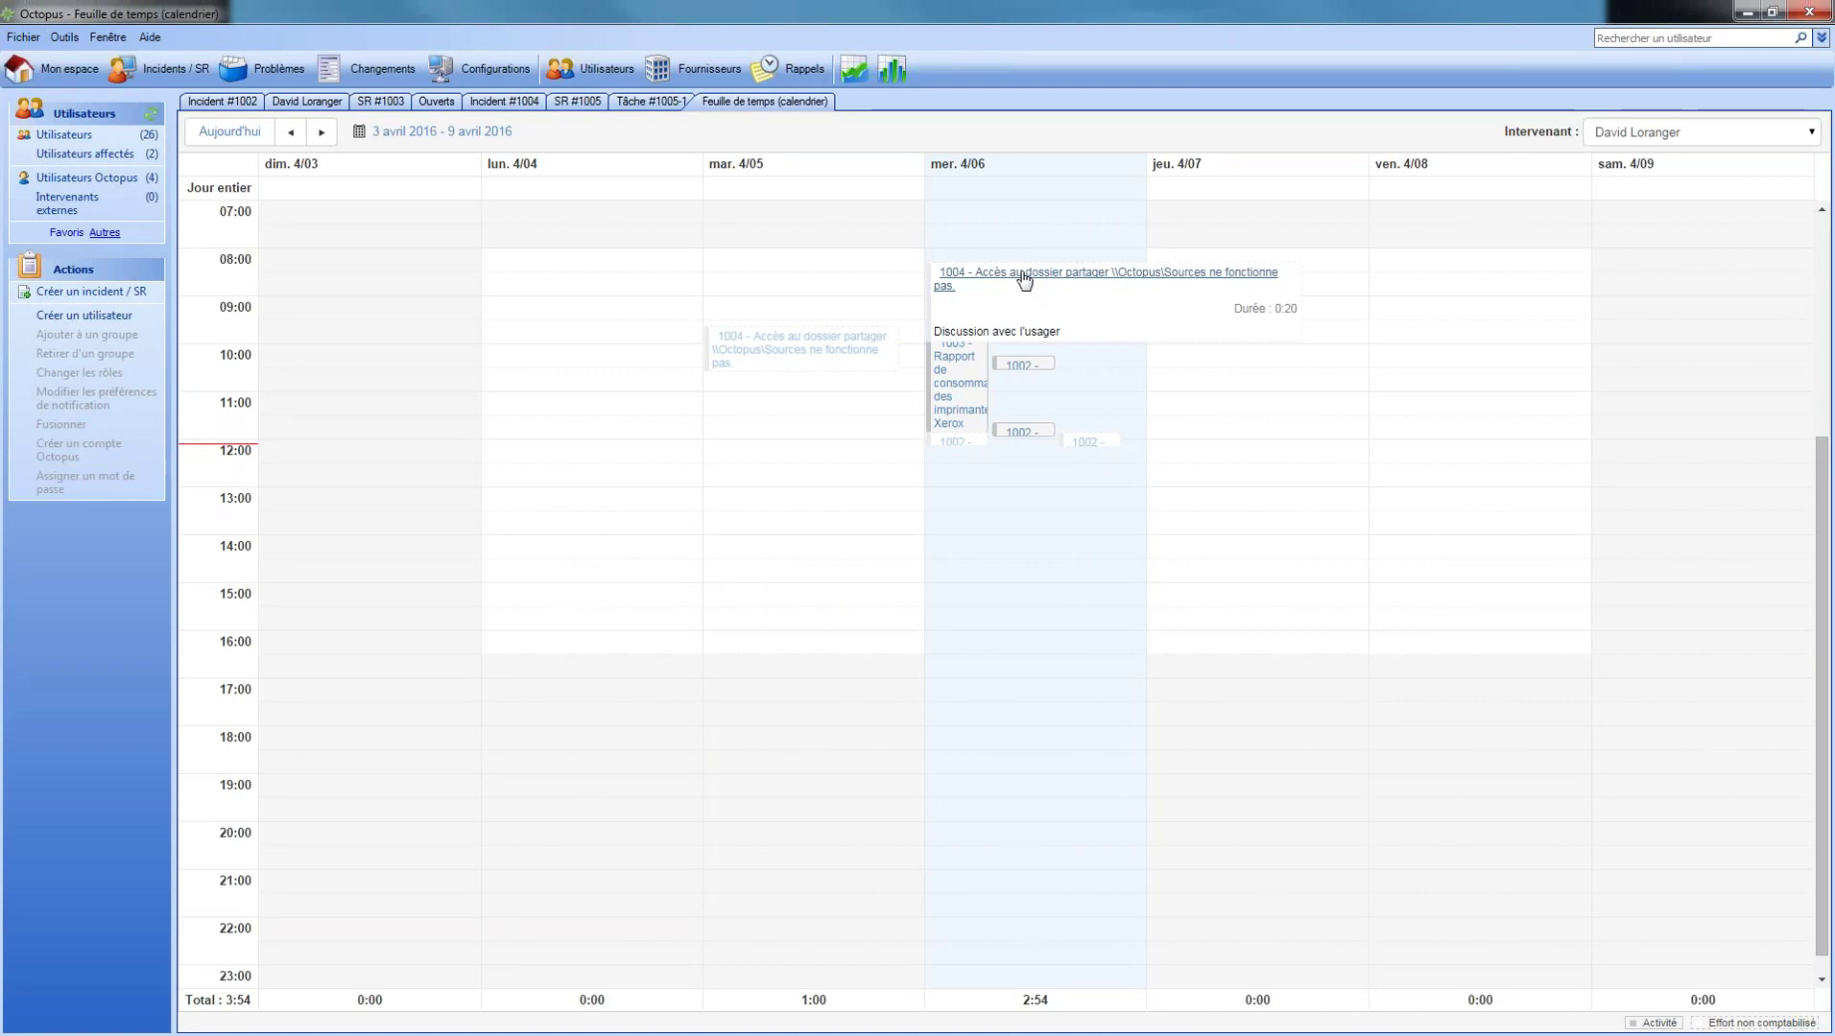
pyautogui.moveTo(805, 347)
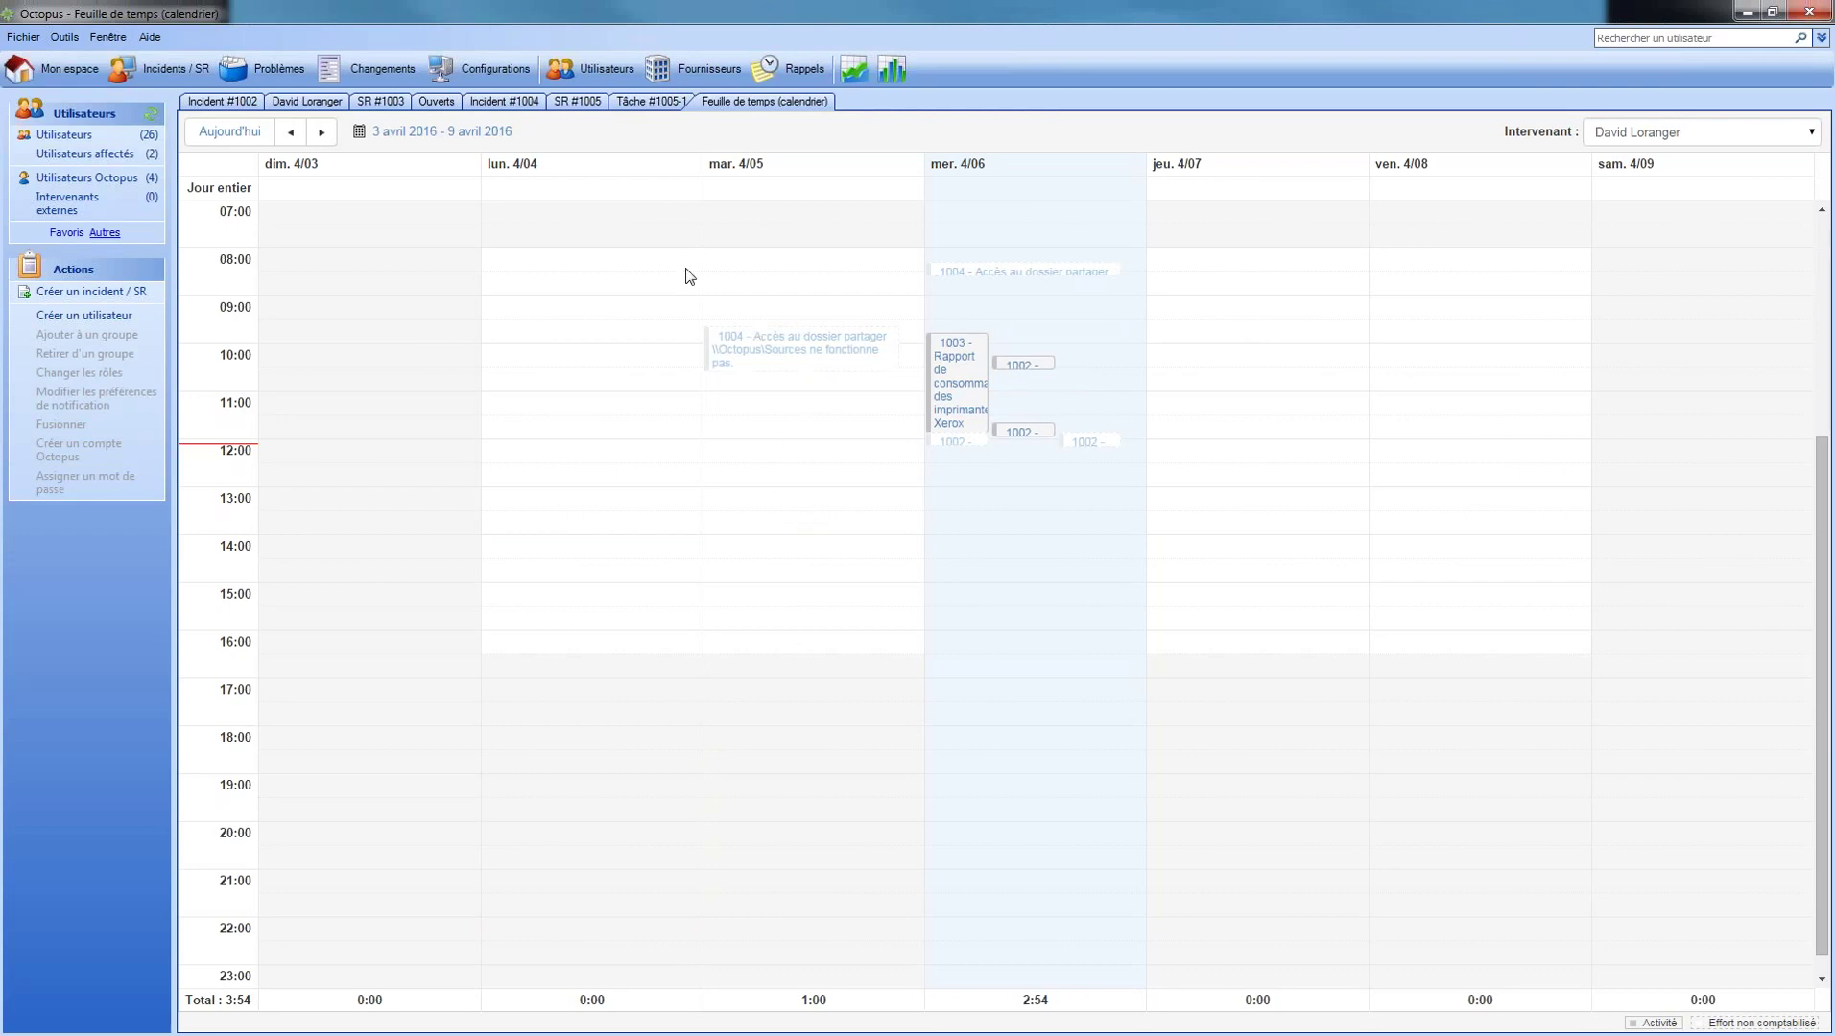
# Return to incident #1004, review the prefilled activity combining its uncounted efforts, and cancel it.
pyautogui.click(503, 101)
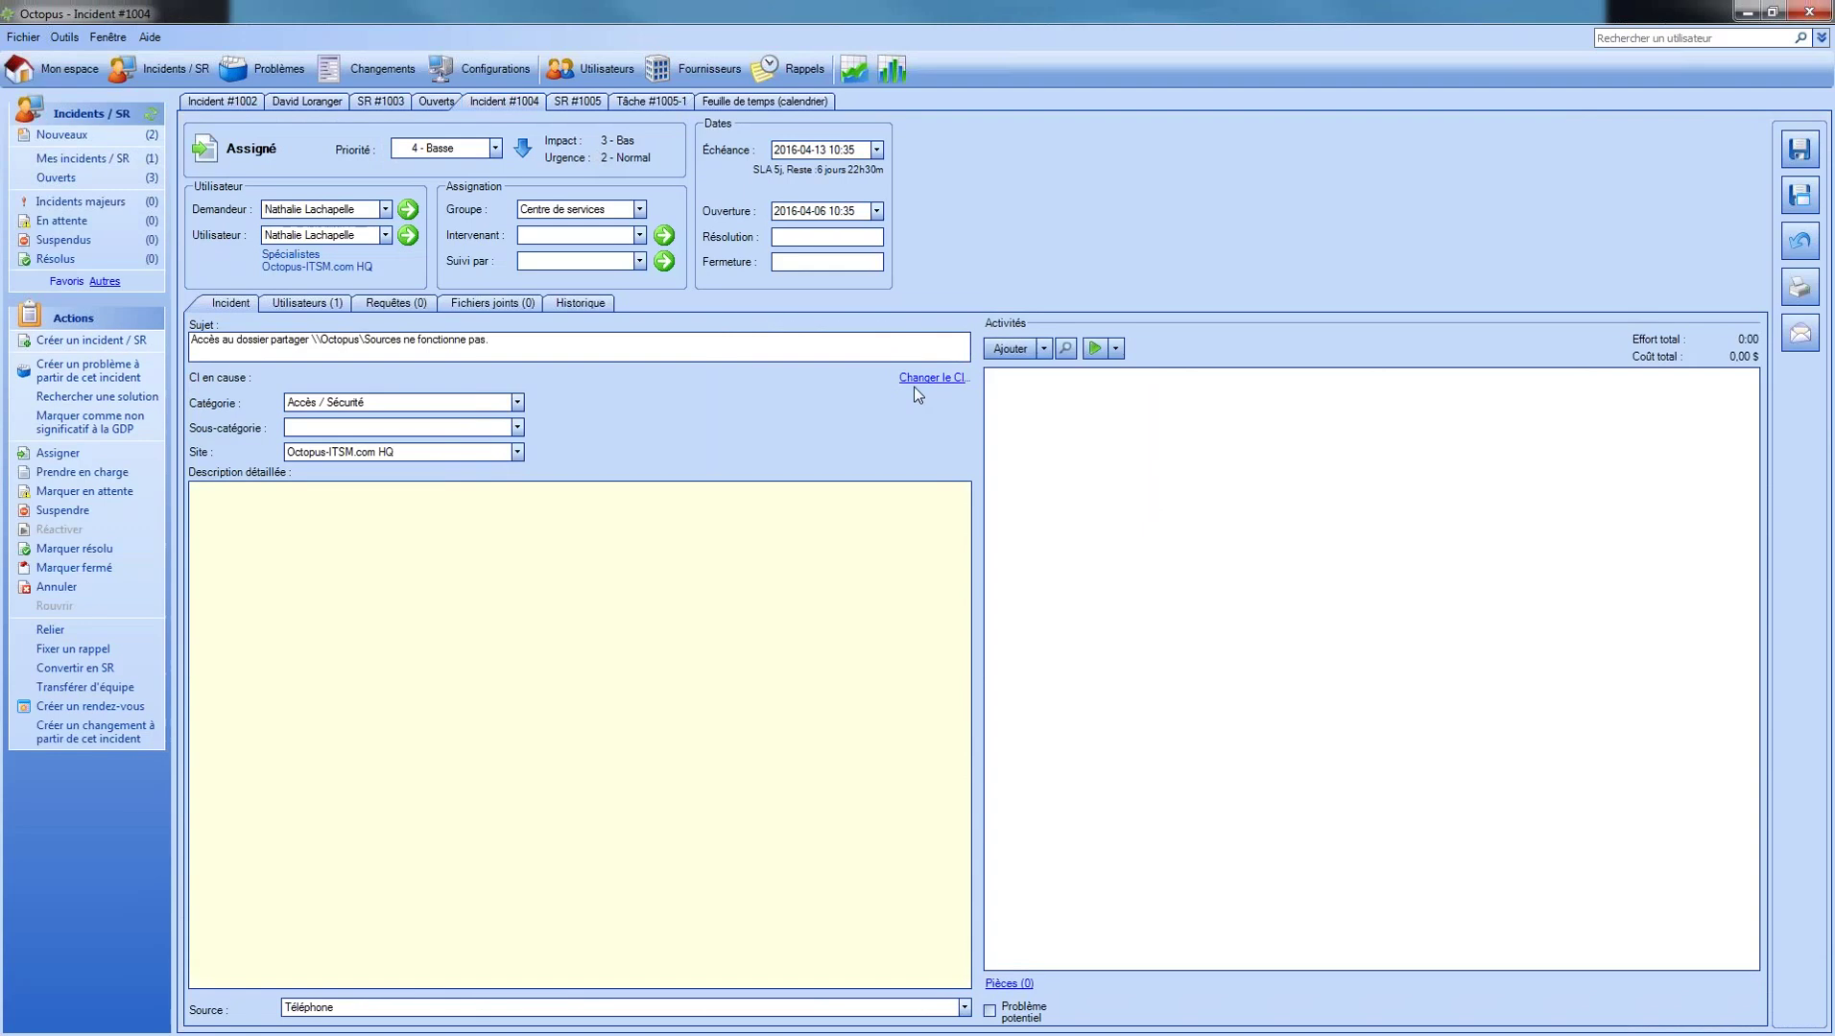
pyautogui.click(1012, 349)
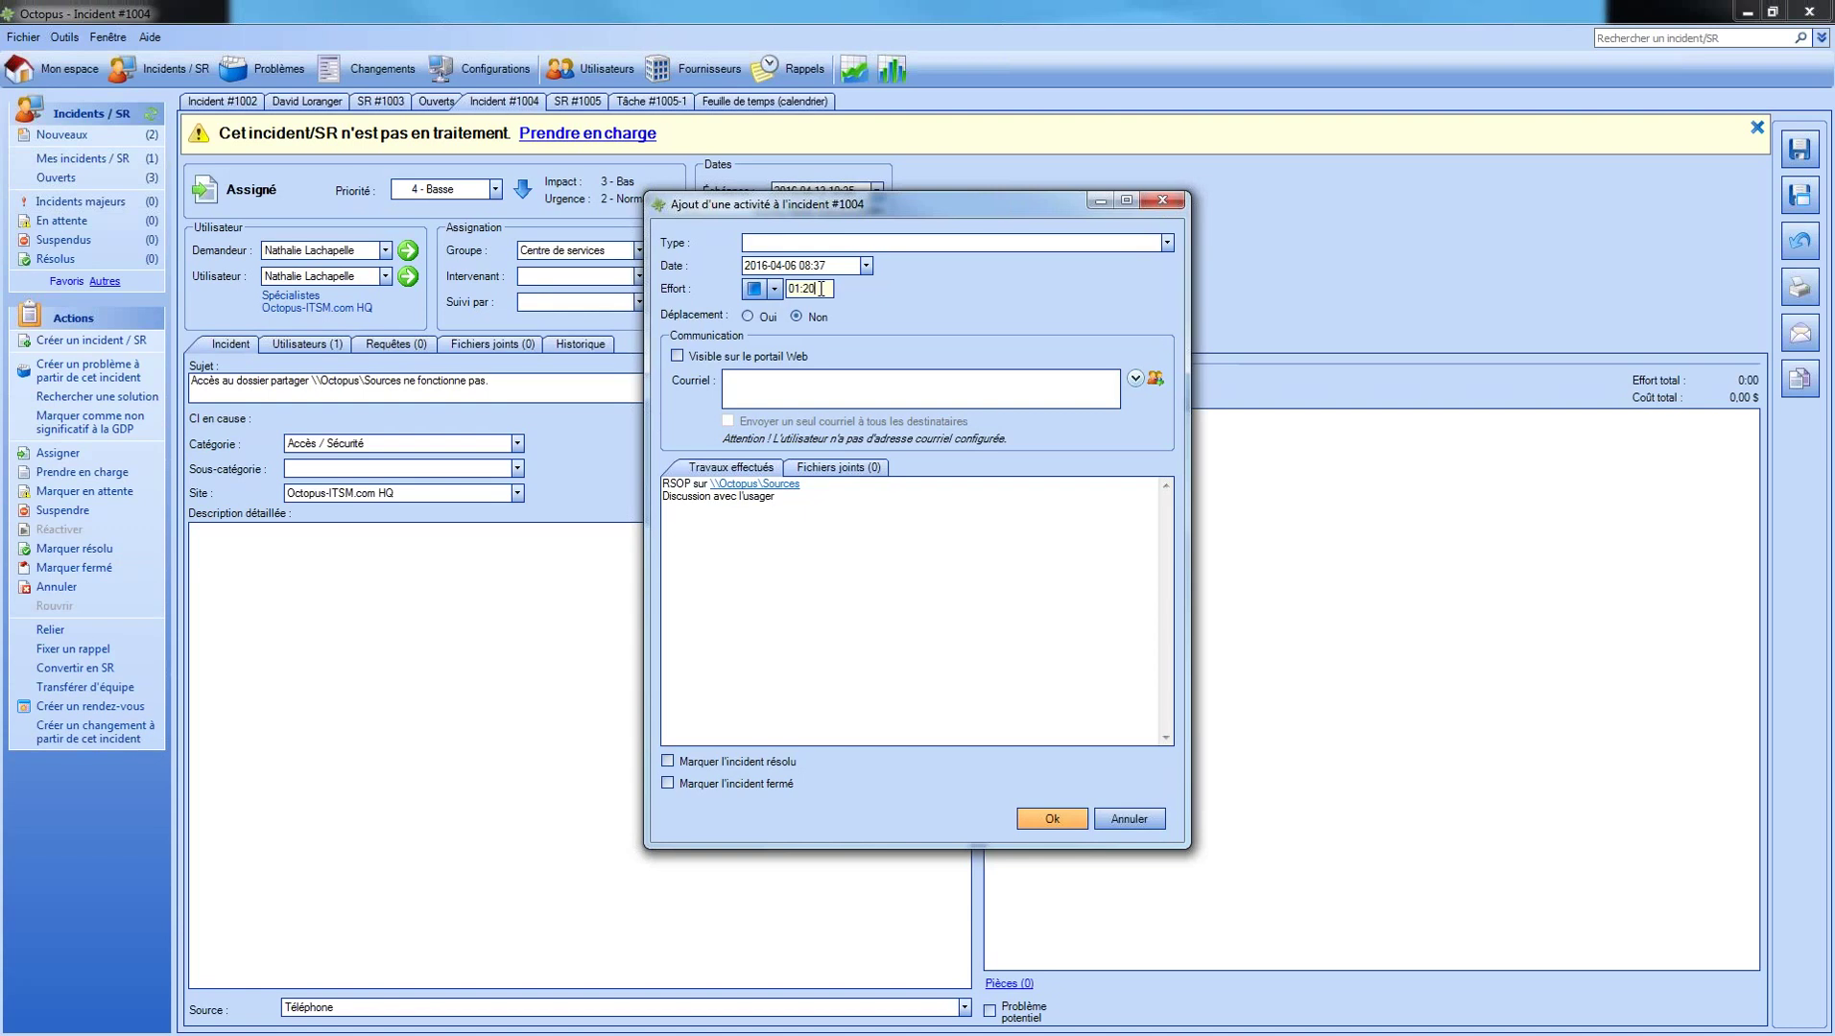
pyautogui.click(1128, 818)
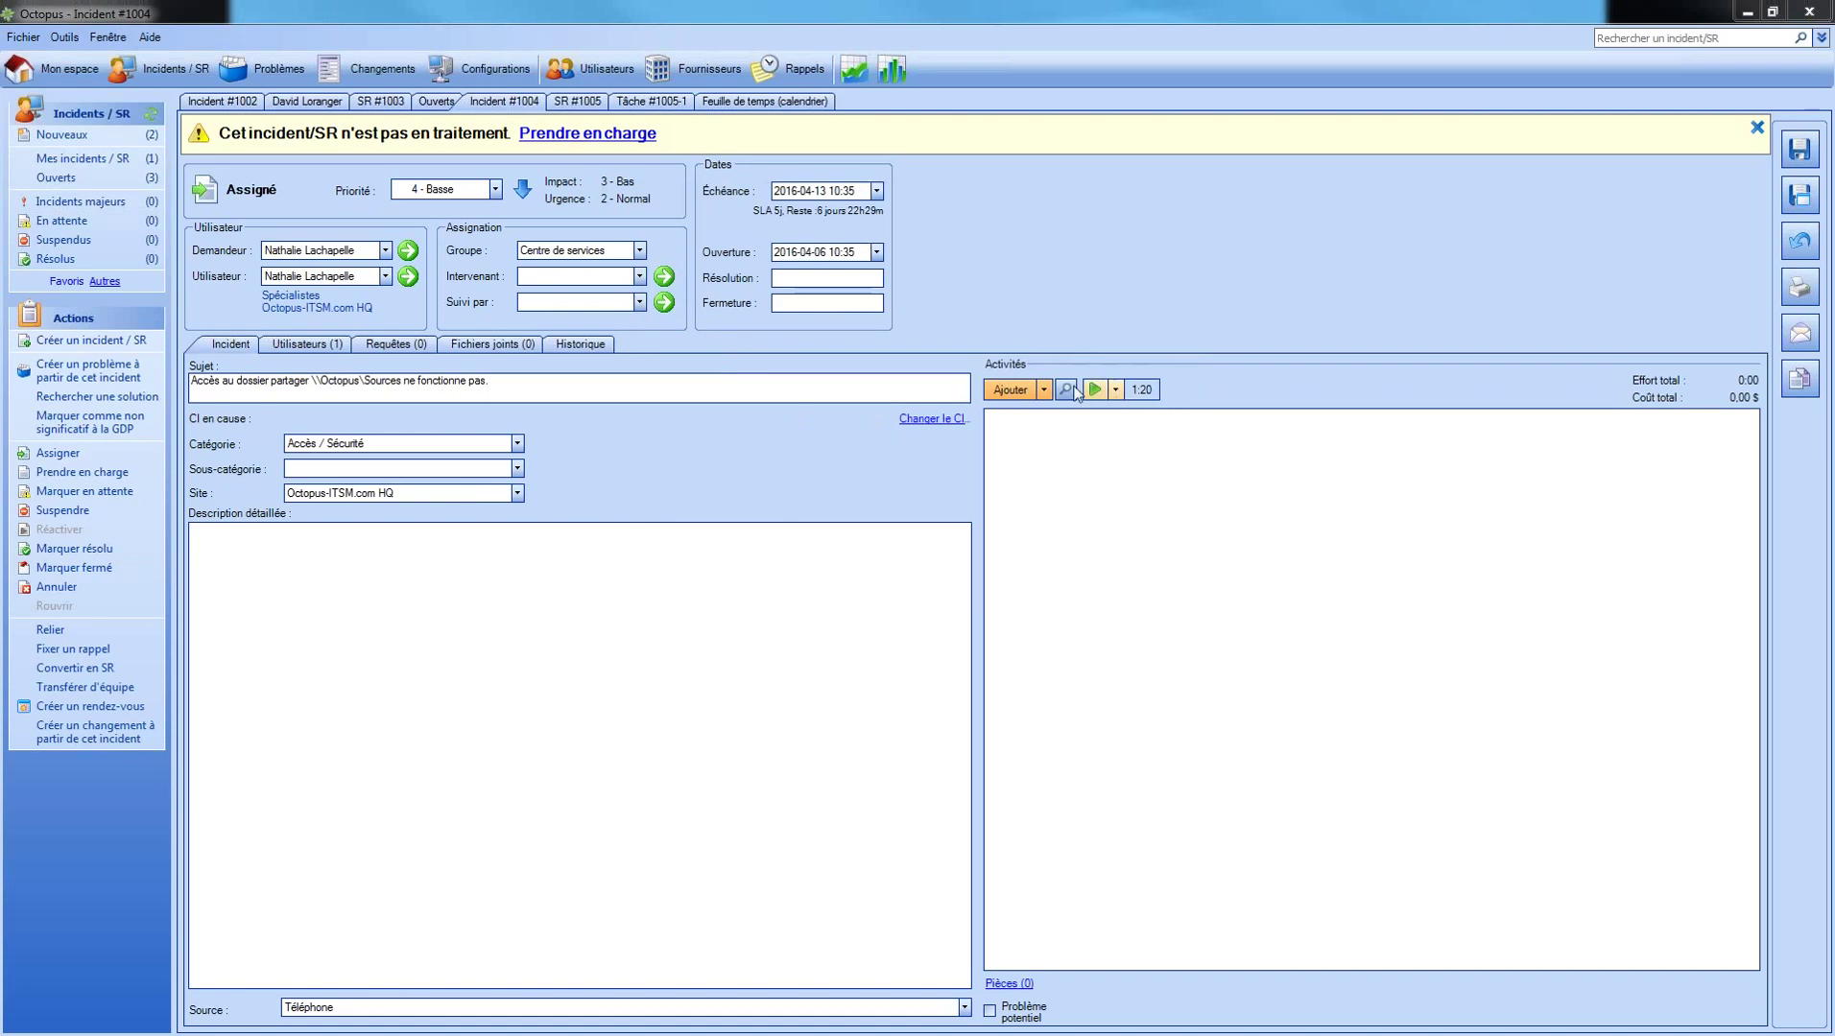
# Prepare an activity on incident #1004 from only the "RSOP sur \\Octopus\Sources" effort, review its date and note, and cancel it.
pyautogui.click(1043, 389)
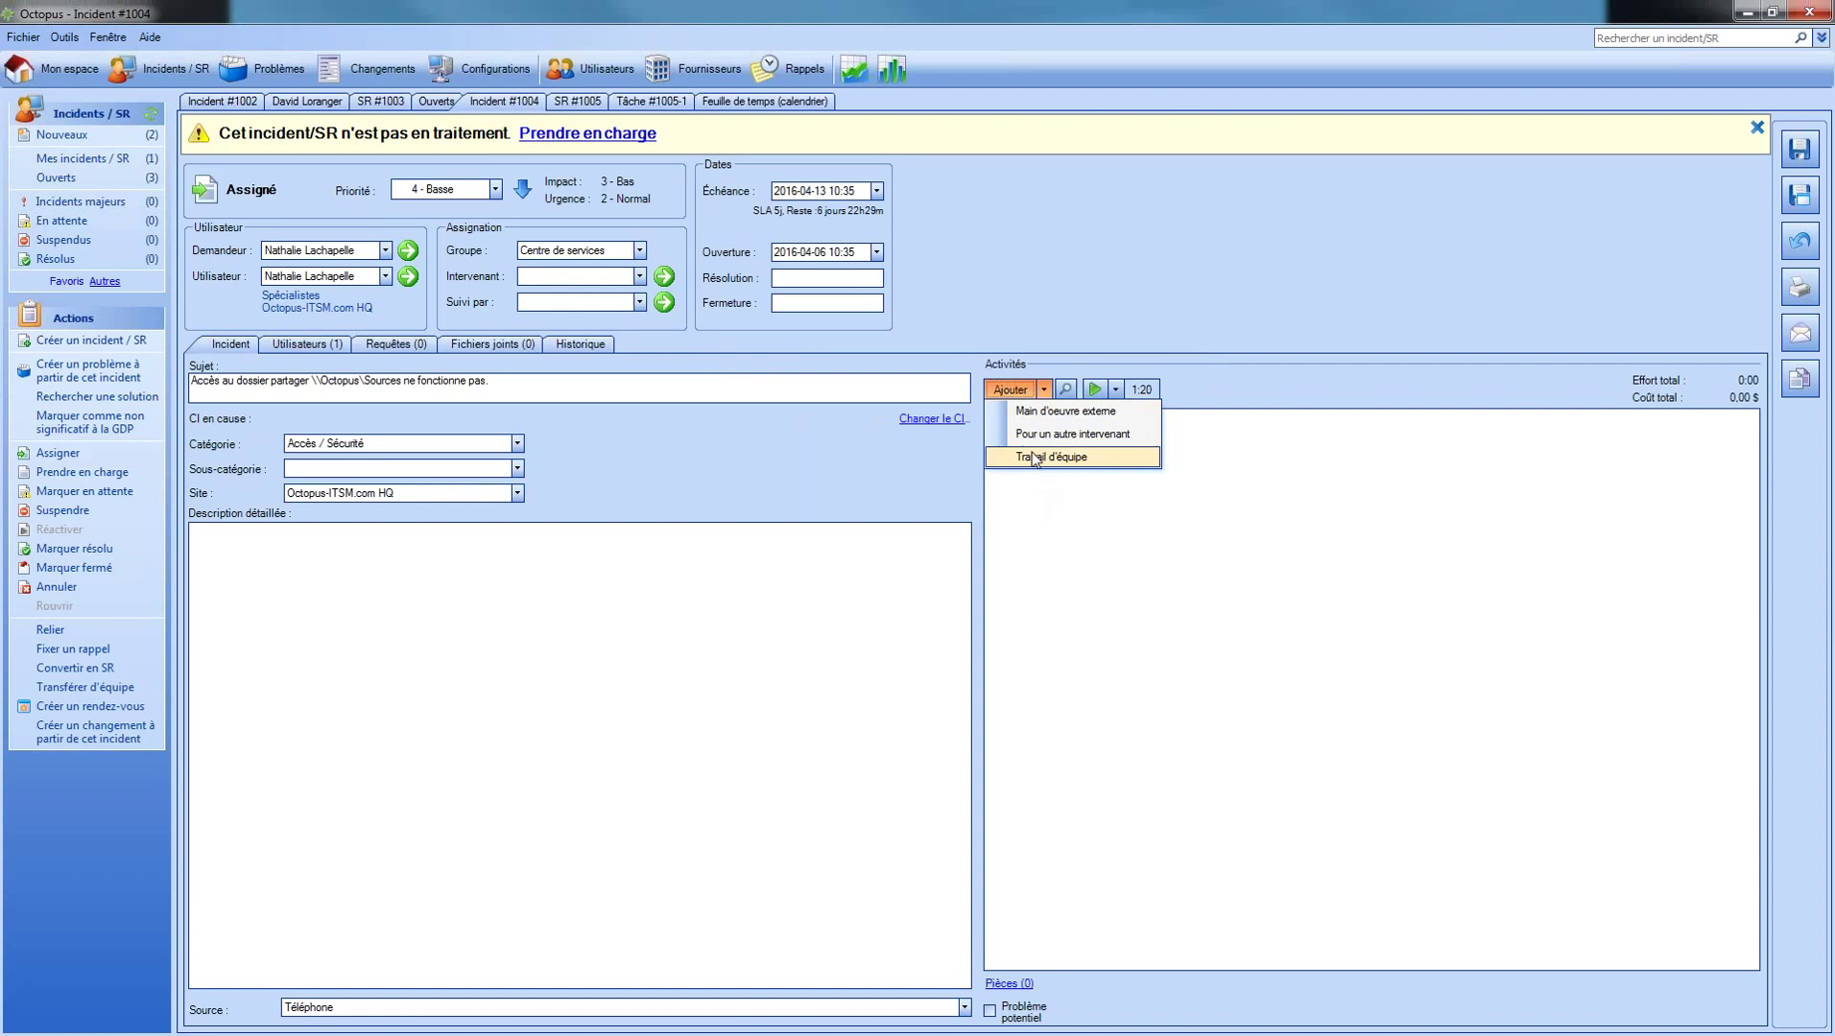
pyautogui.click(1018, 385)
pyautogui.click(1015, 393)
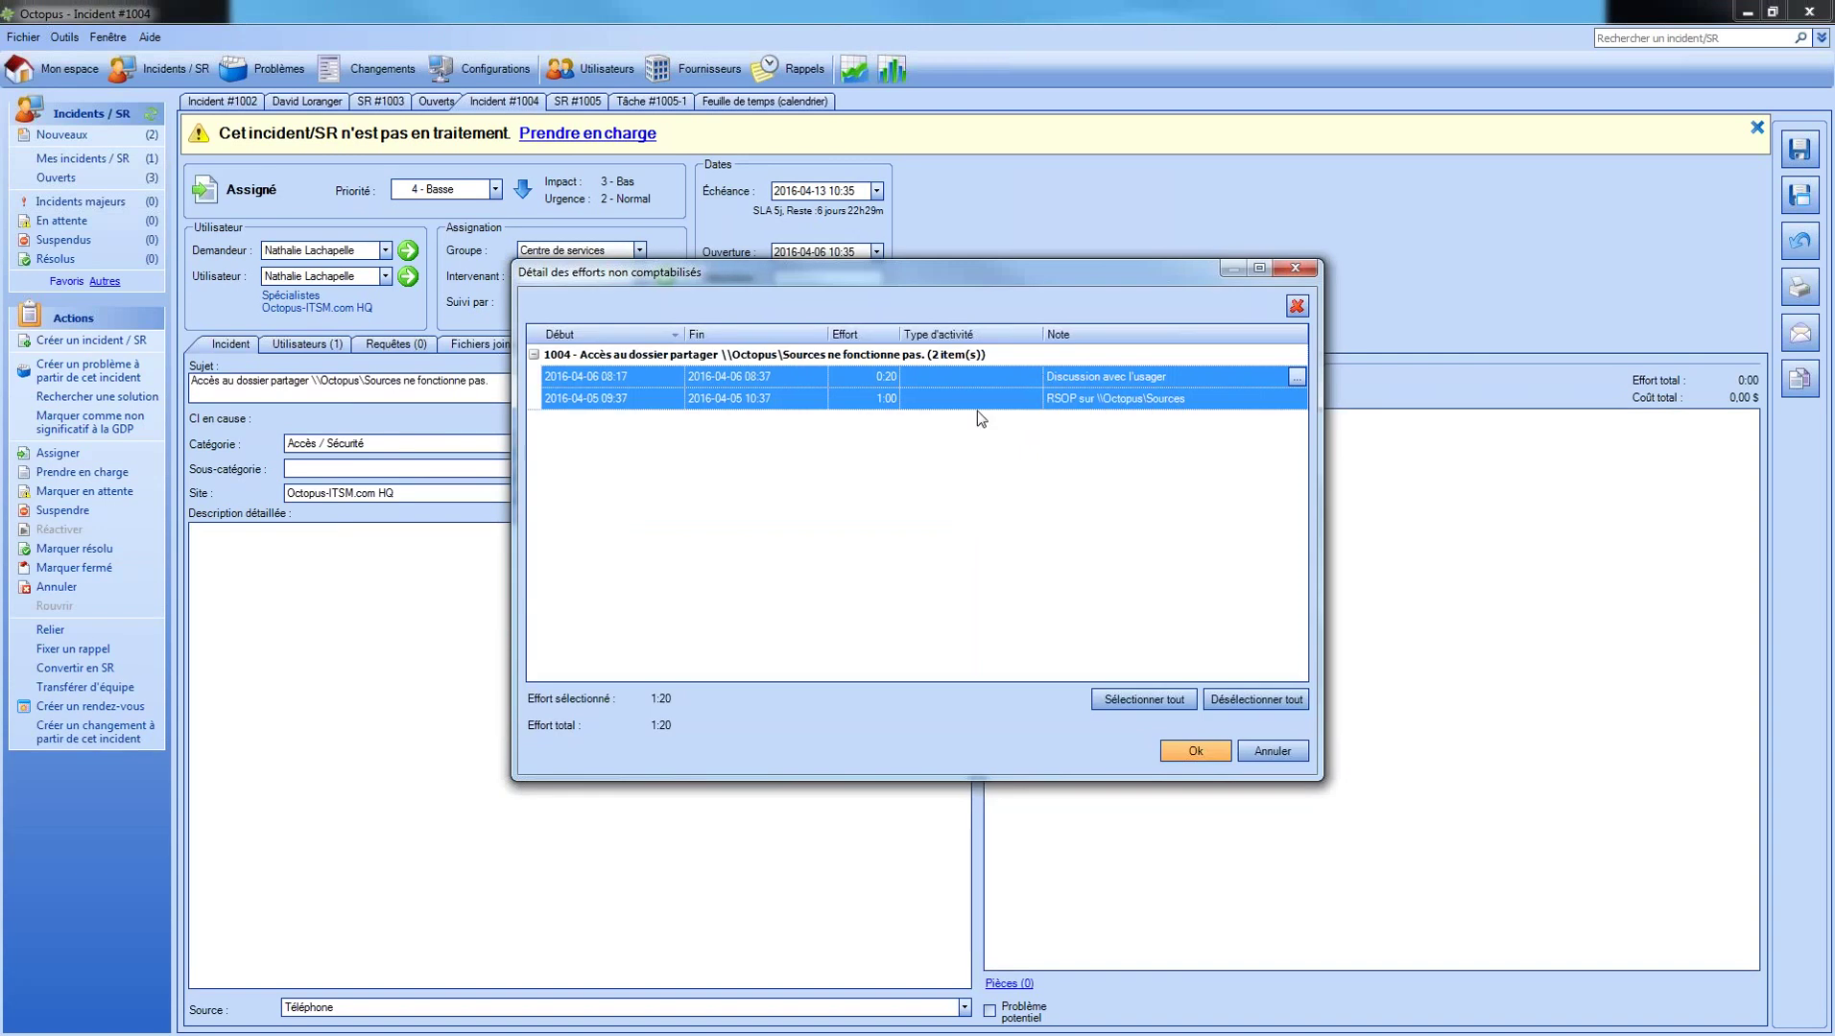
pyautogui.click(595, 403)
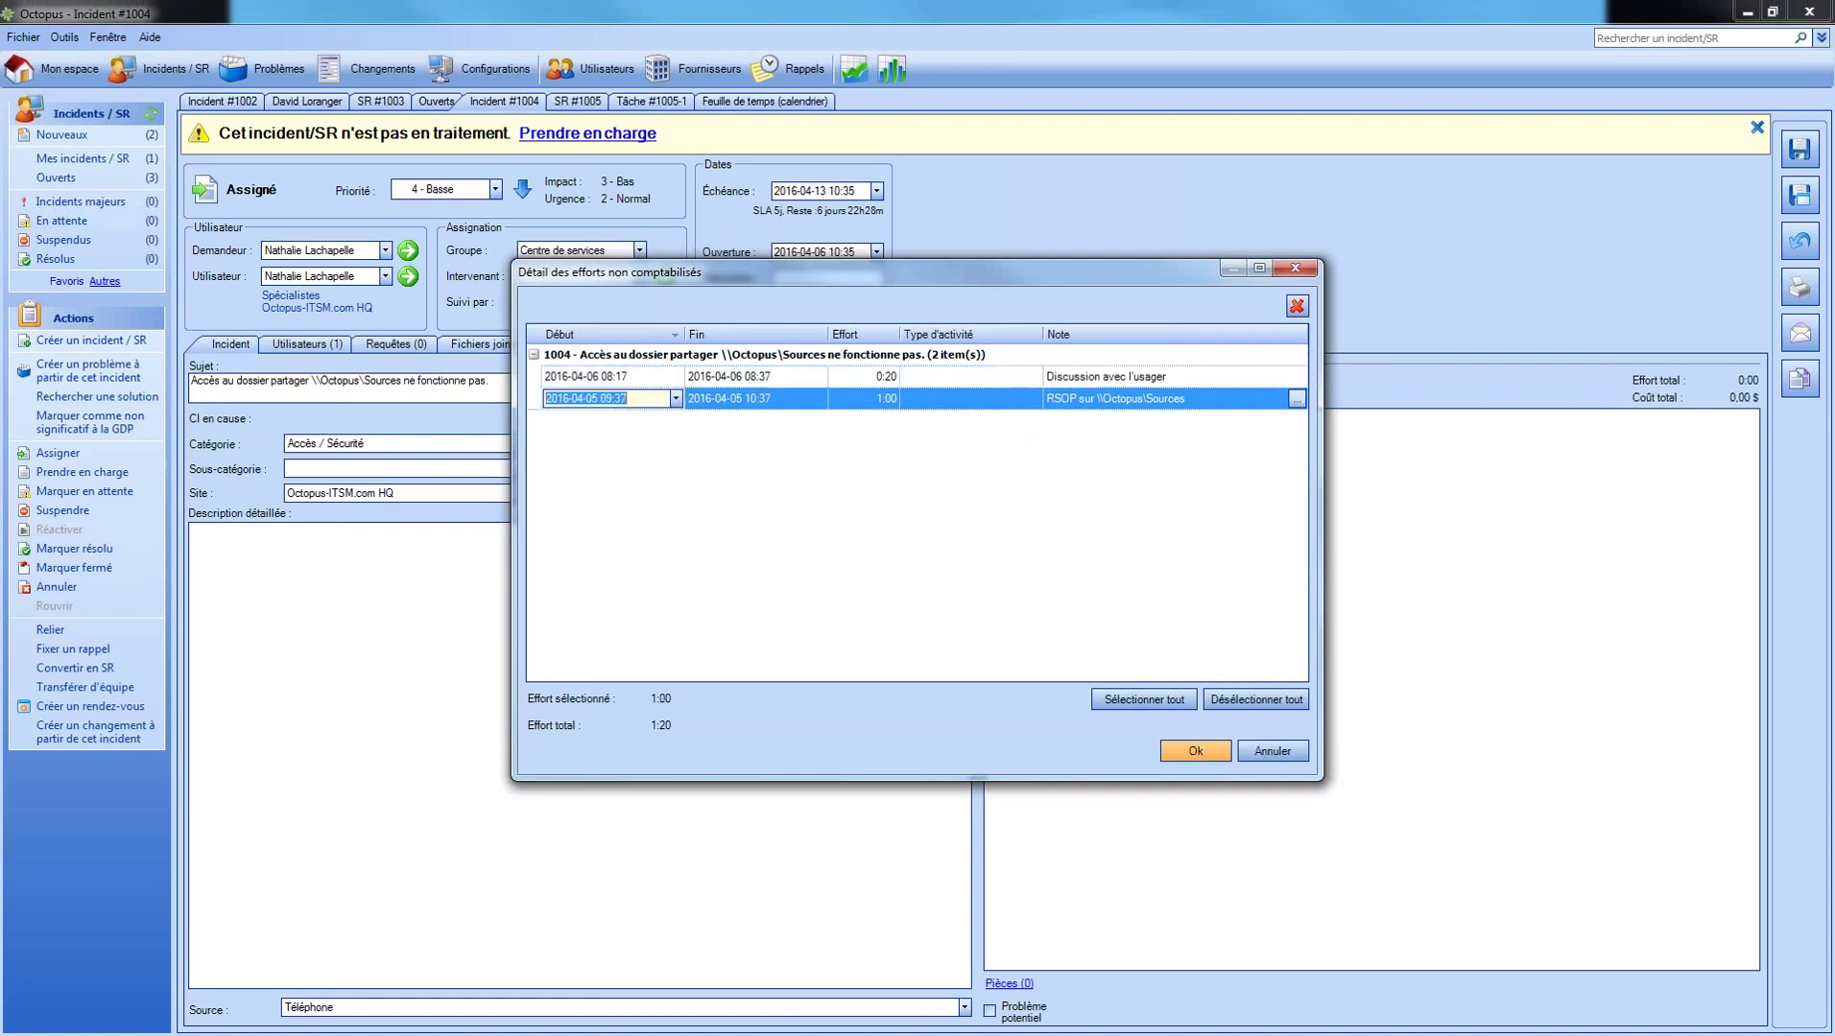
pyautogui.click(725, 395)
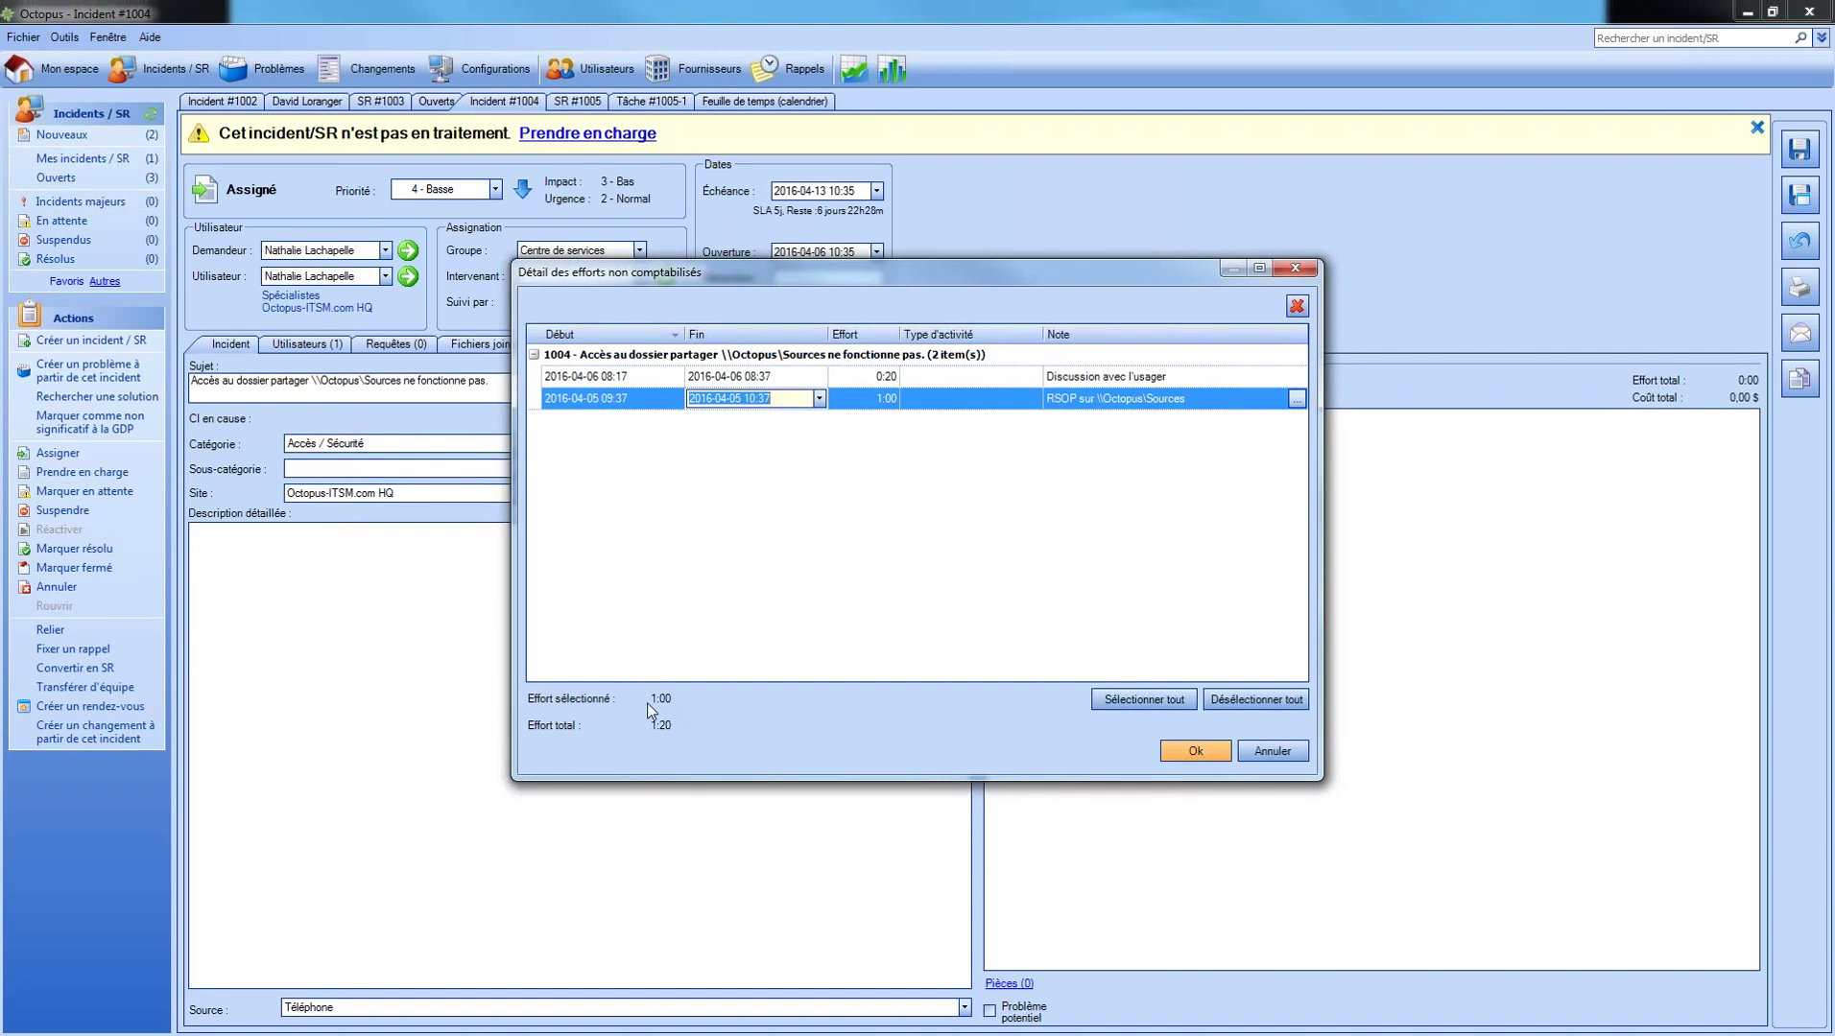
pyautogui.click(1195, 751)
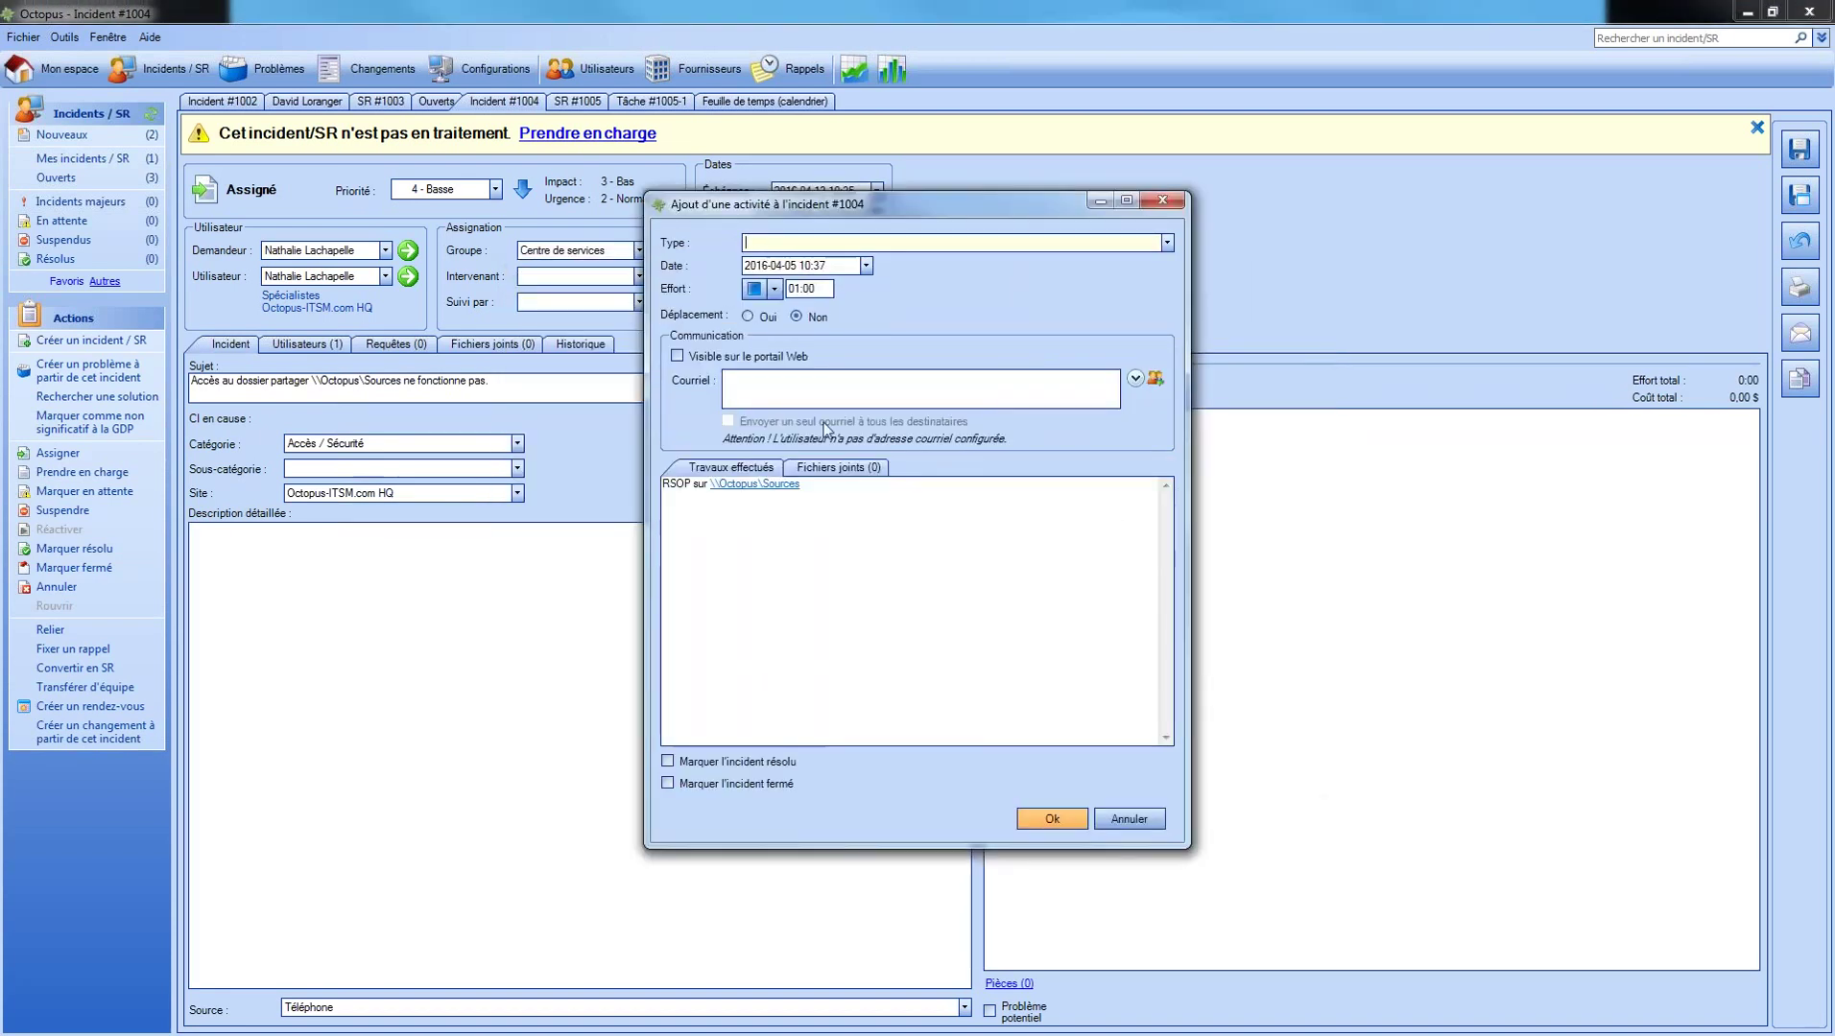
pyautogui.click(833, 266)
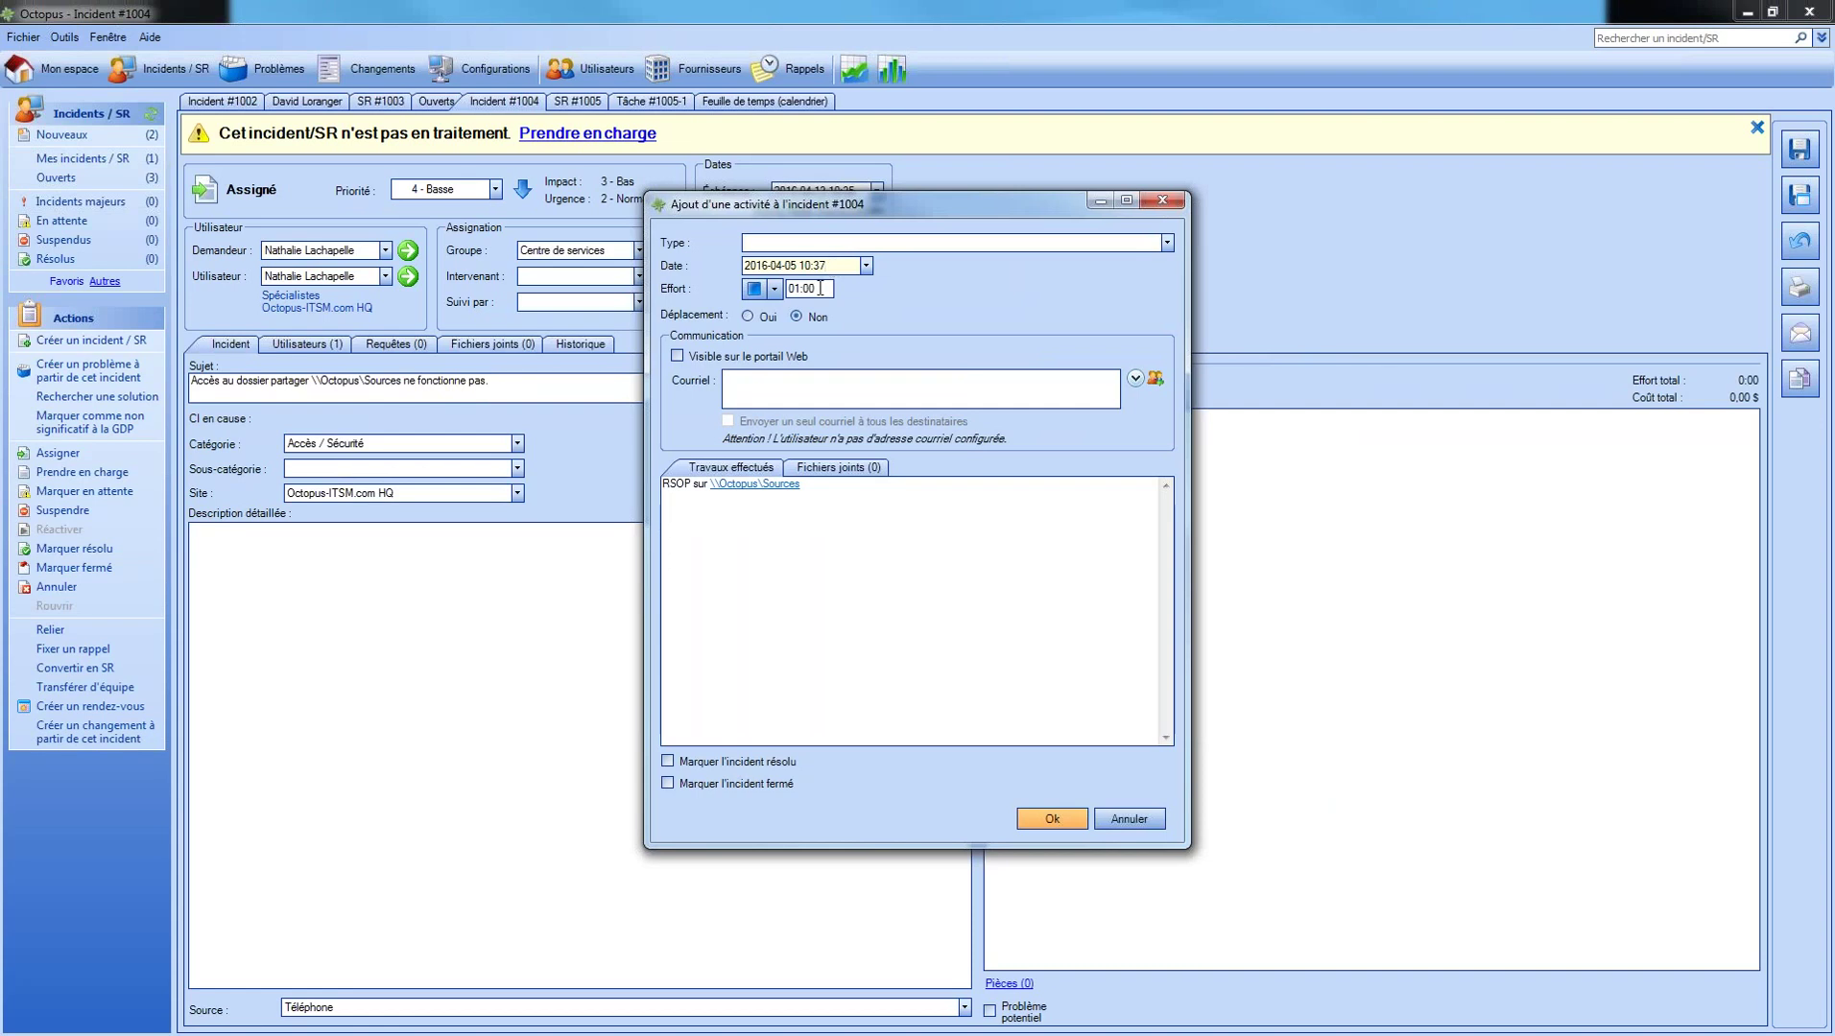
pyautogui.click(859, 497)
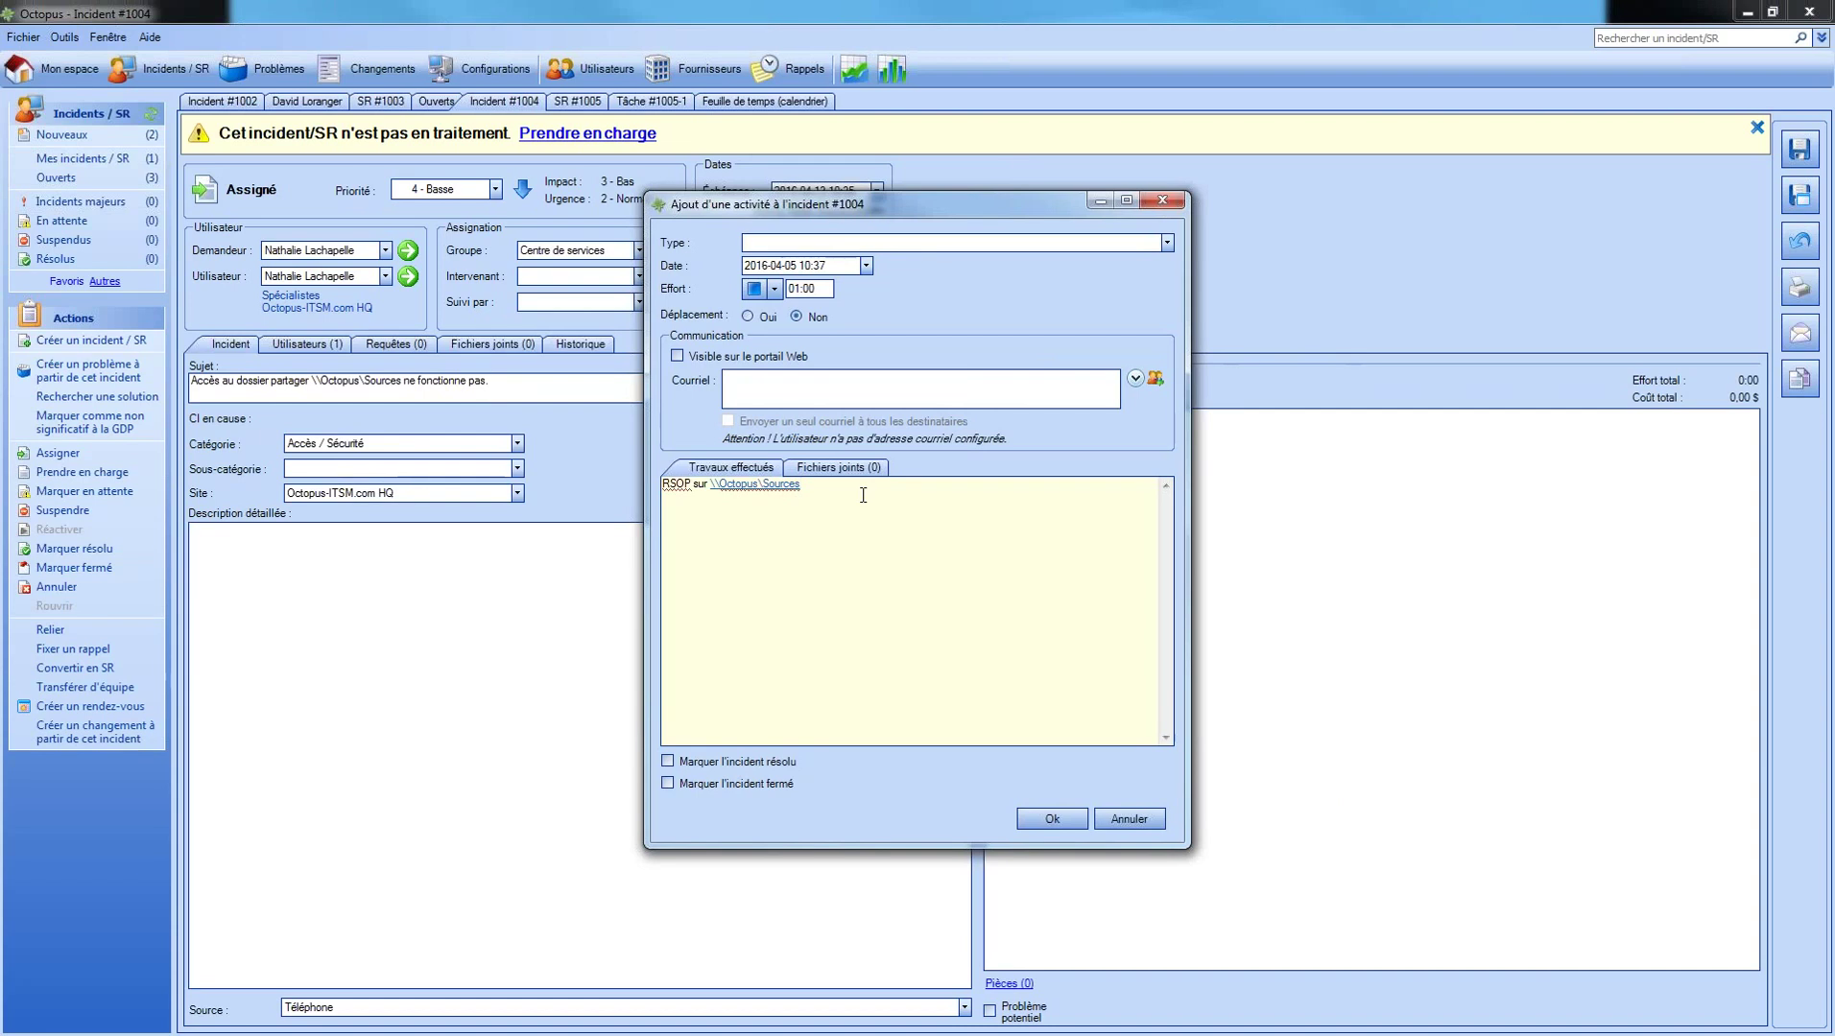
pyautogui.click(1129, 818)
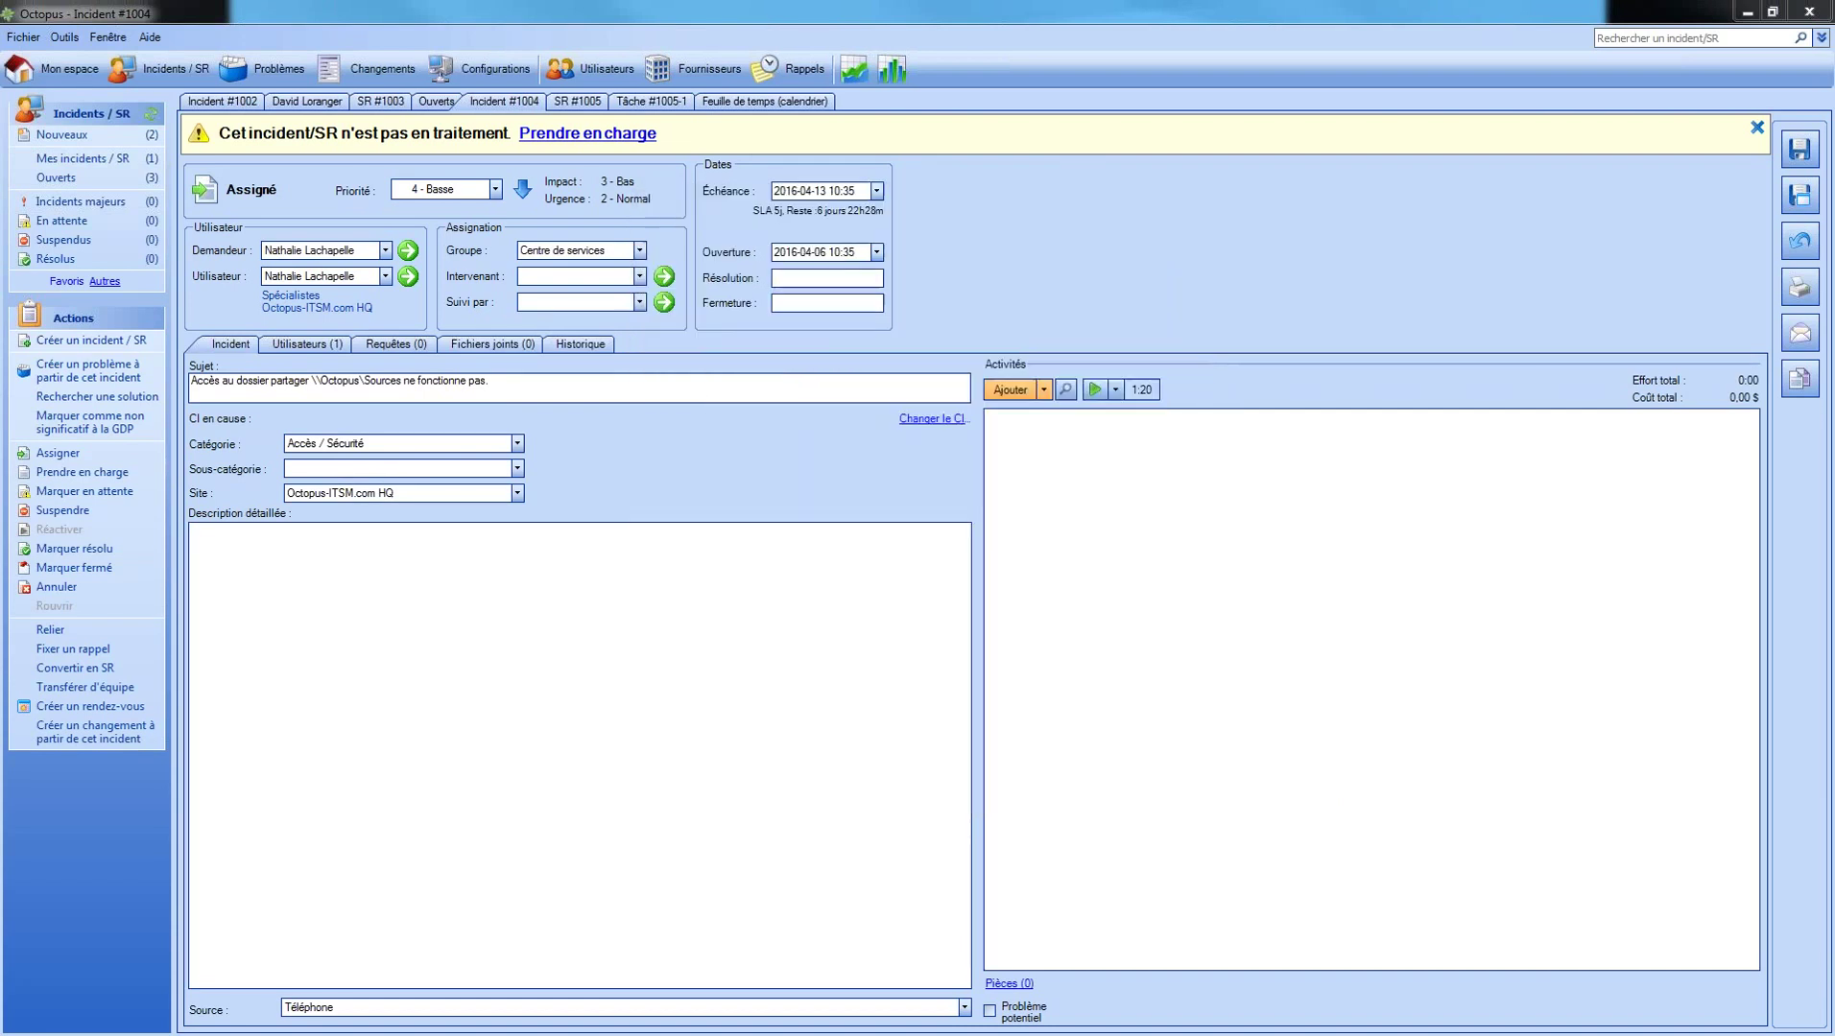
# Try to add only the "Discussion avec l'usager" effort as an activity on incident #1004.
pyautogui.click(1007, 389)
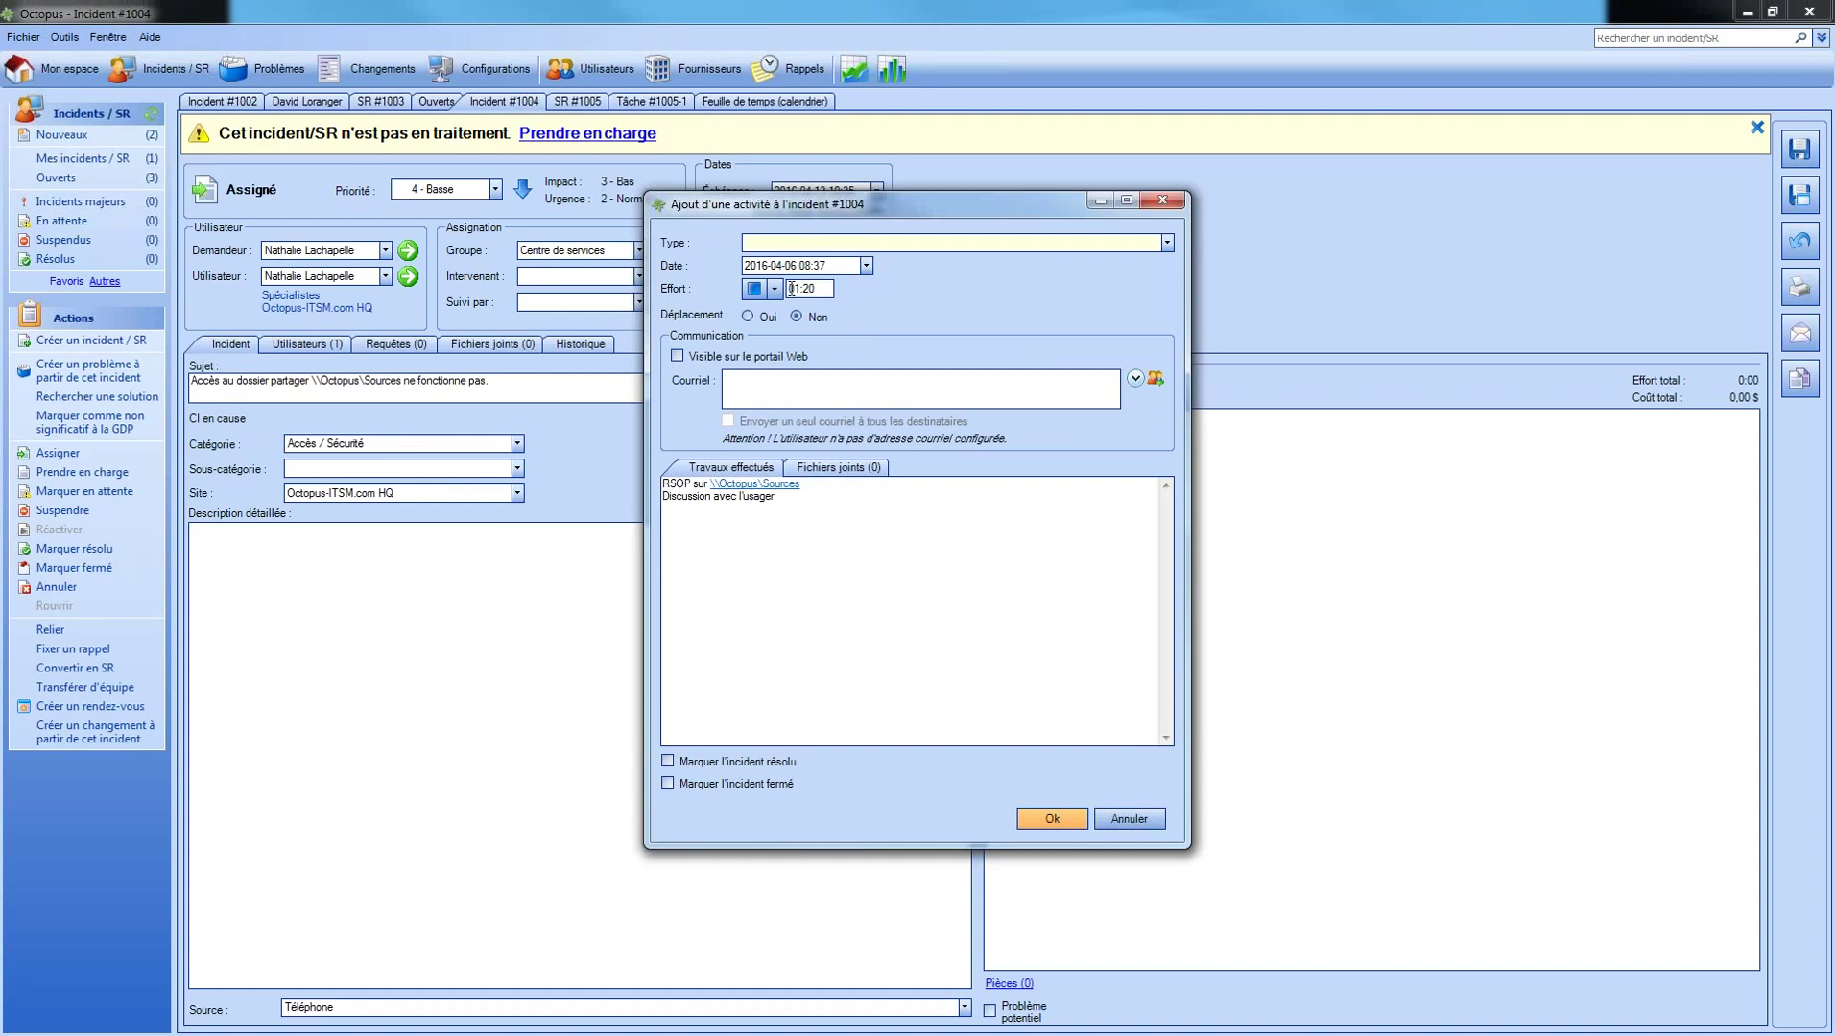
pyautogui.click(775, 290)
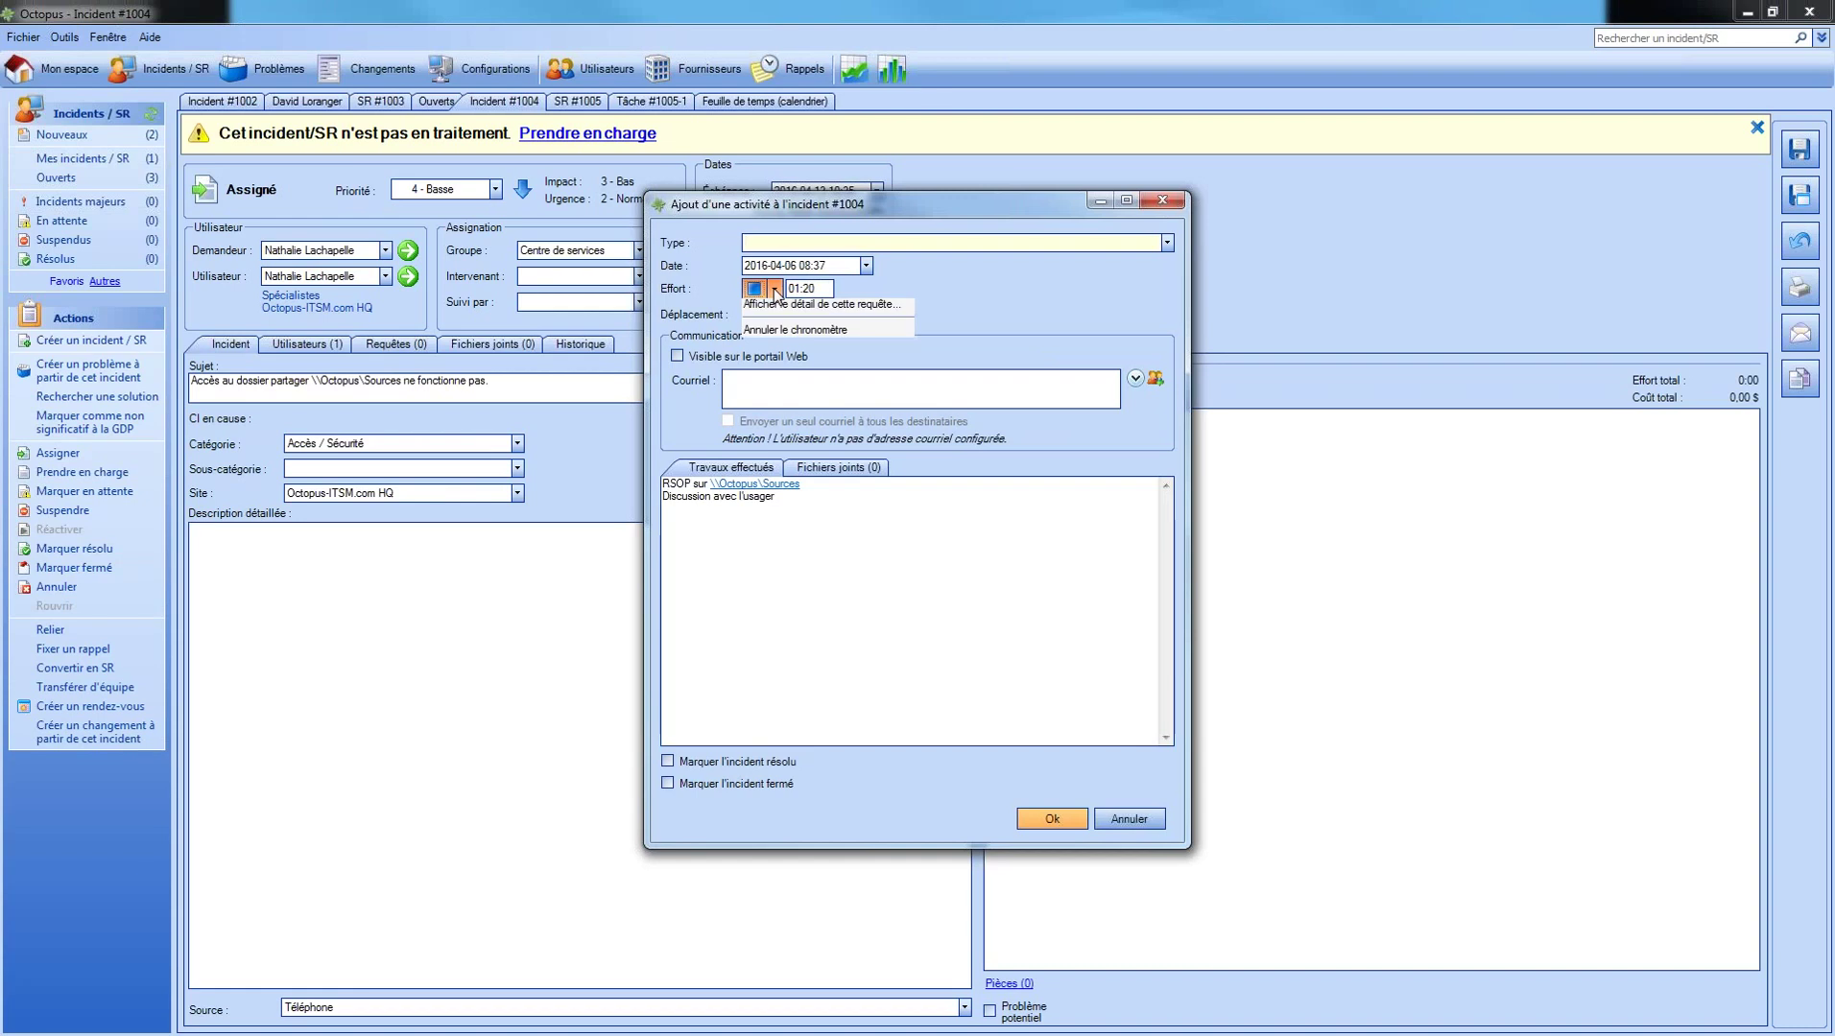
pyautogui.click(832, 314)
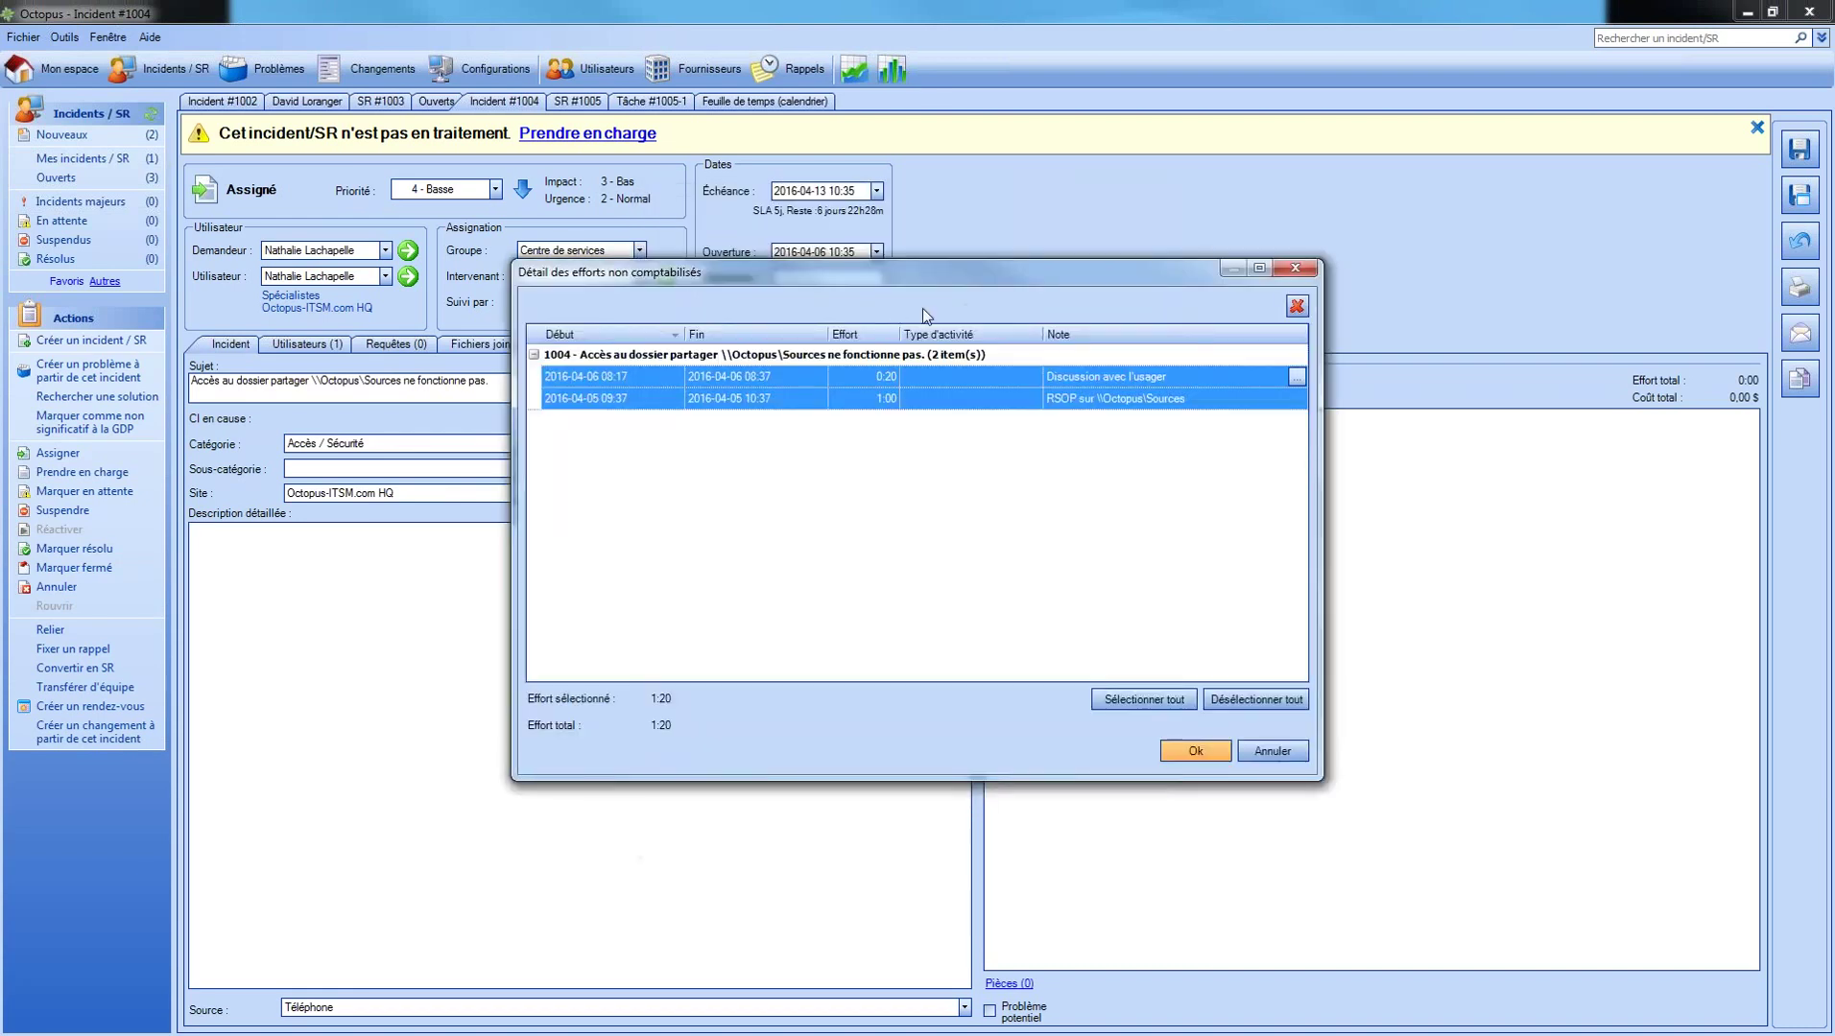
pyautogui.click(610, 379)
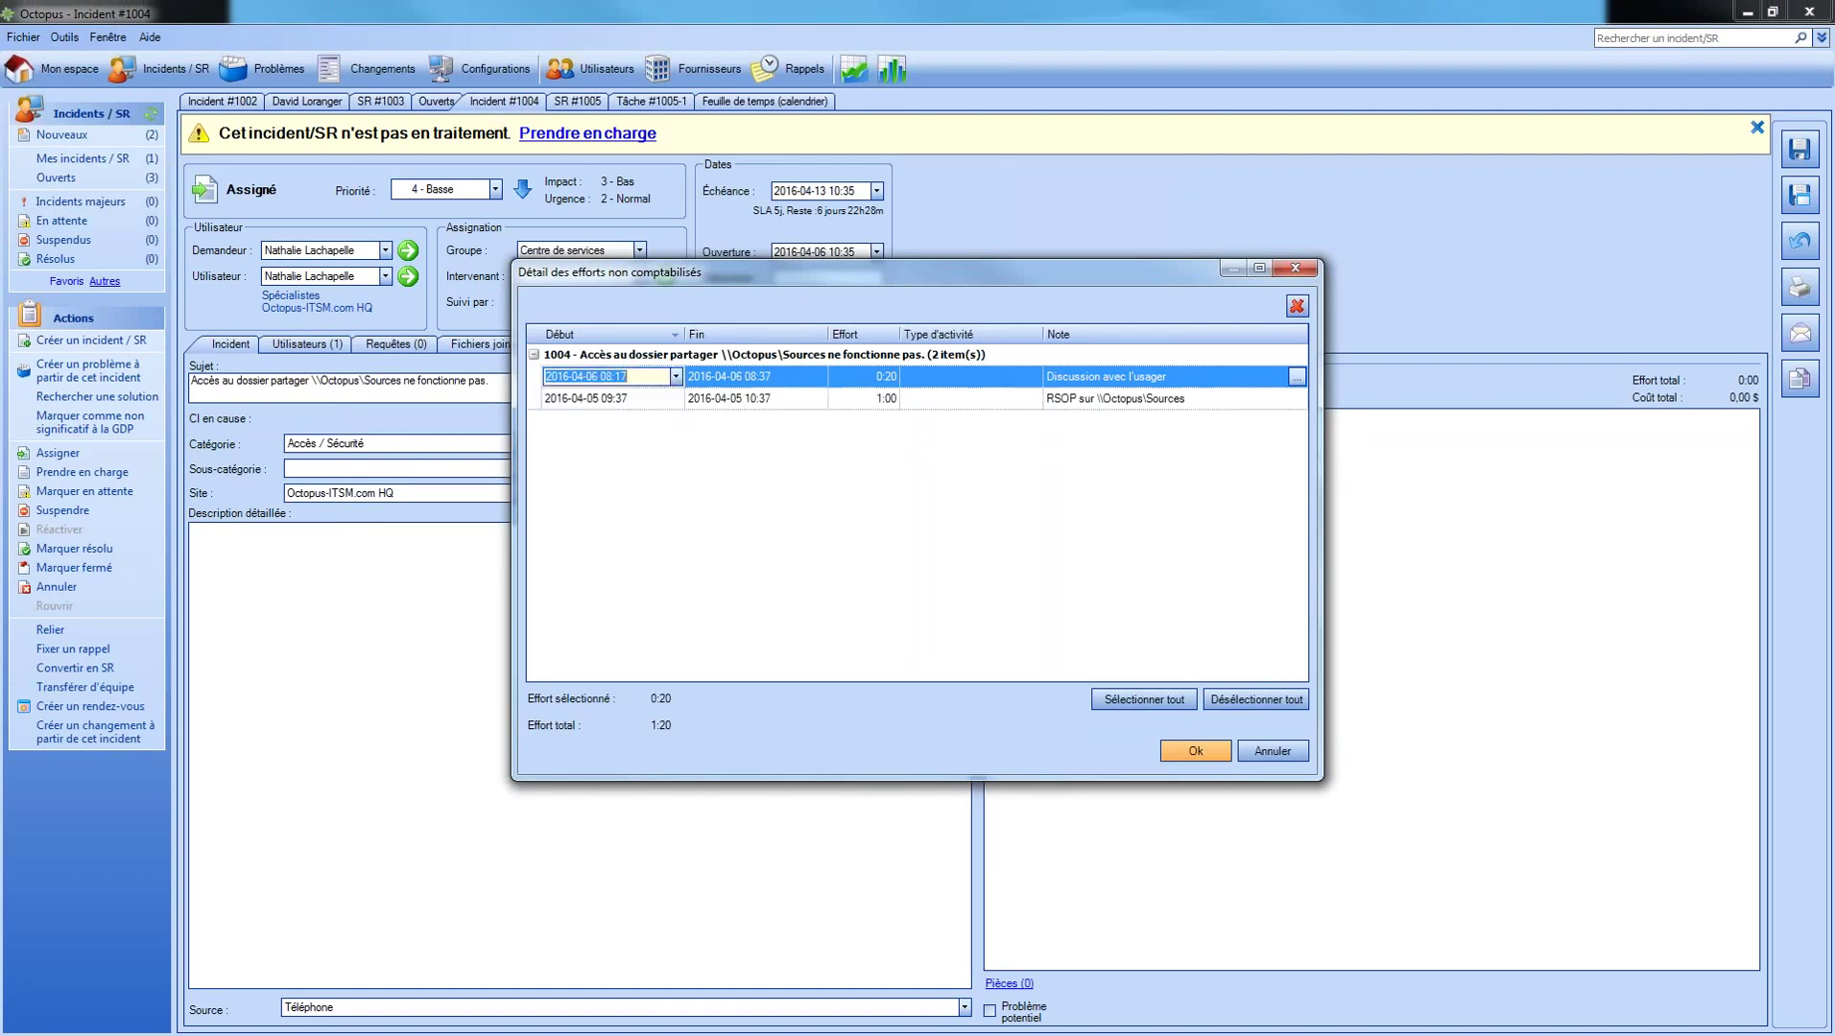
pyautogui.click(1208, 750)
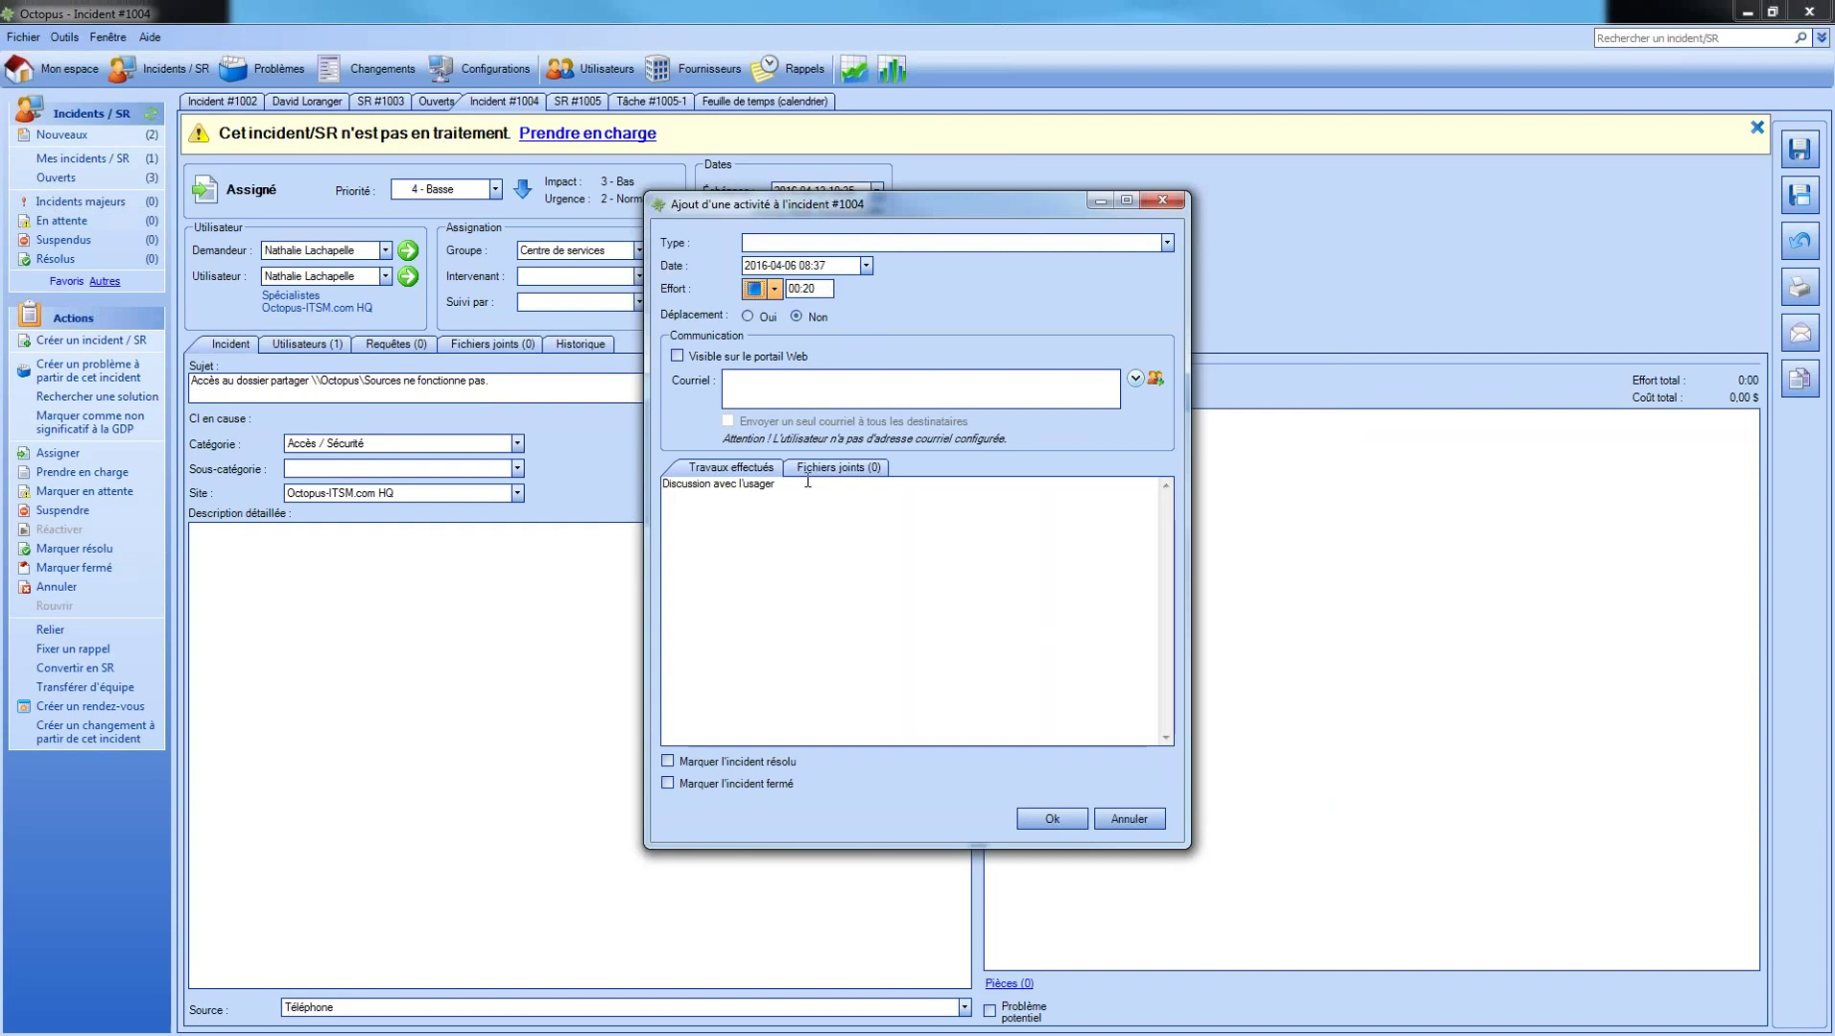
pyautogui.click(1051, 819)
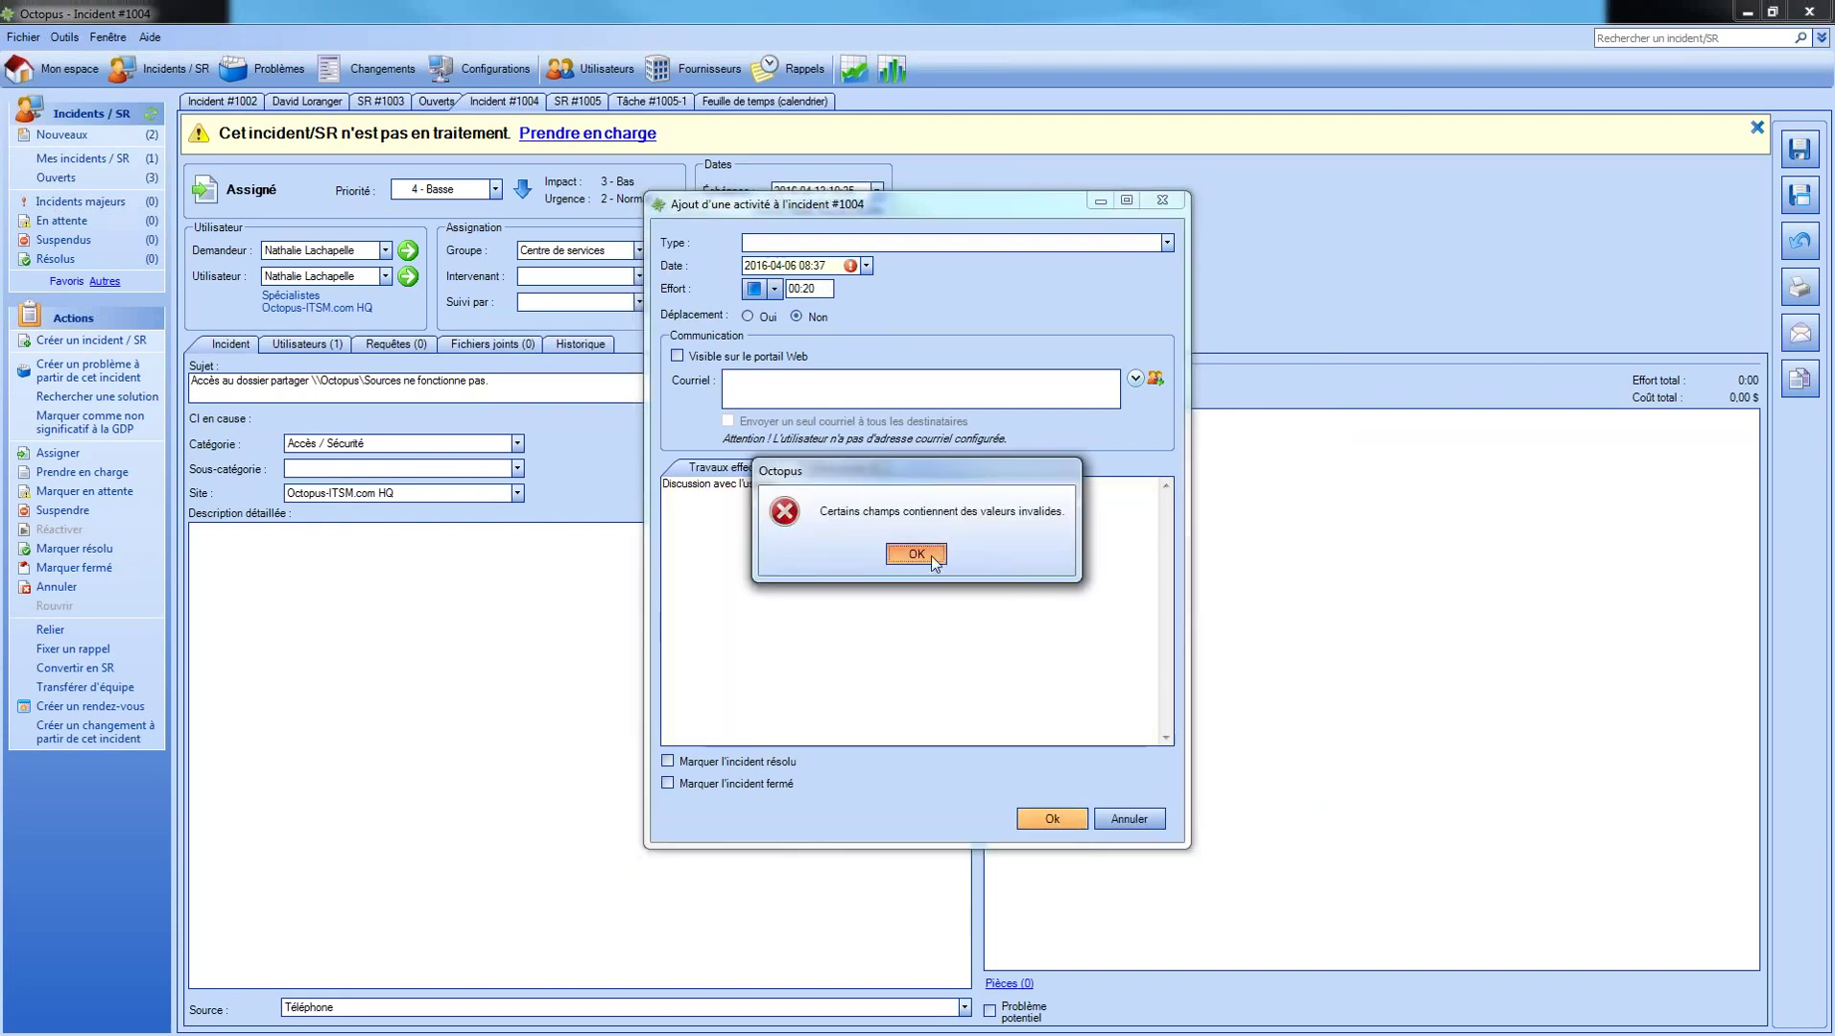
pyautogui.click(916, 554)
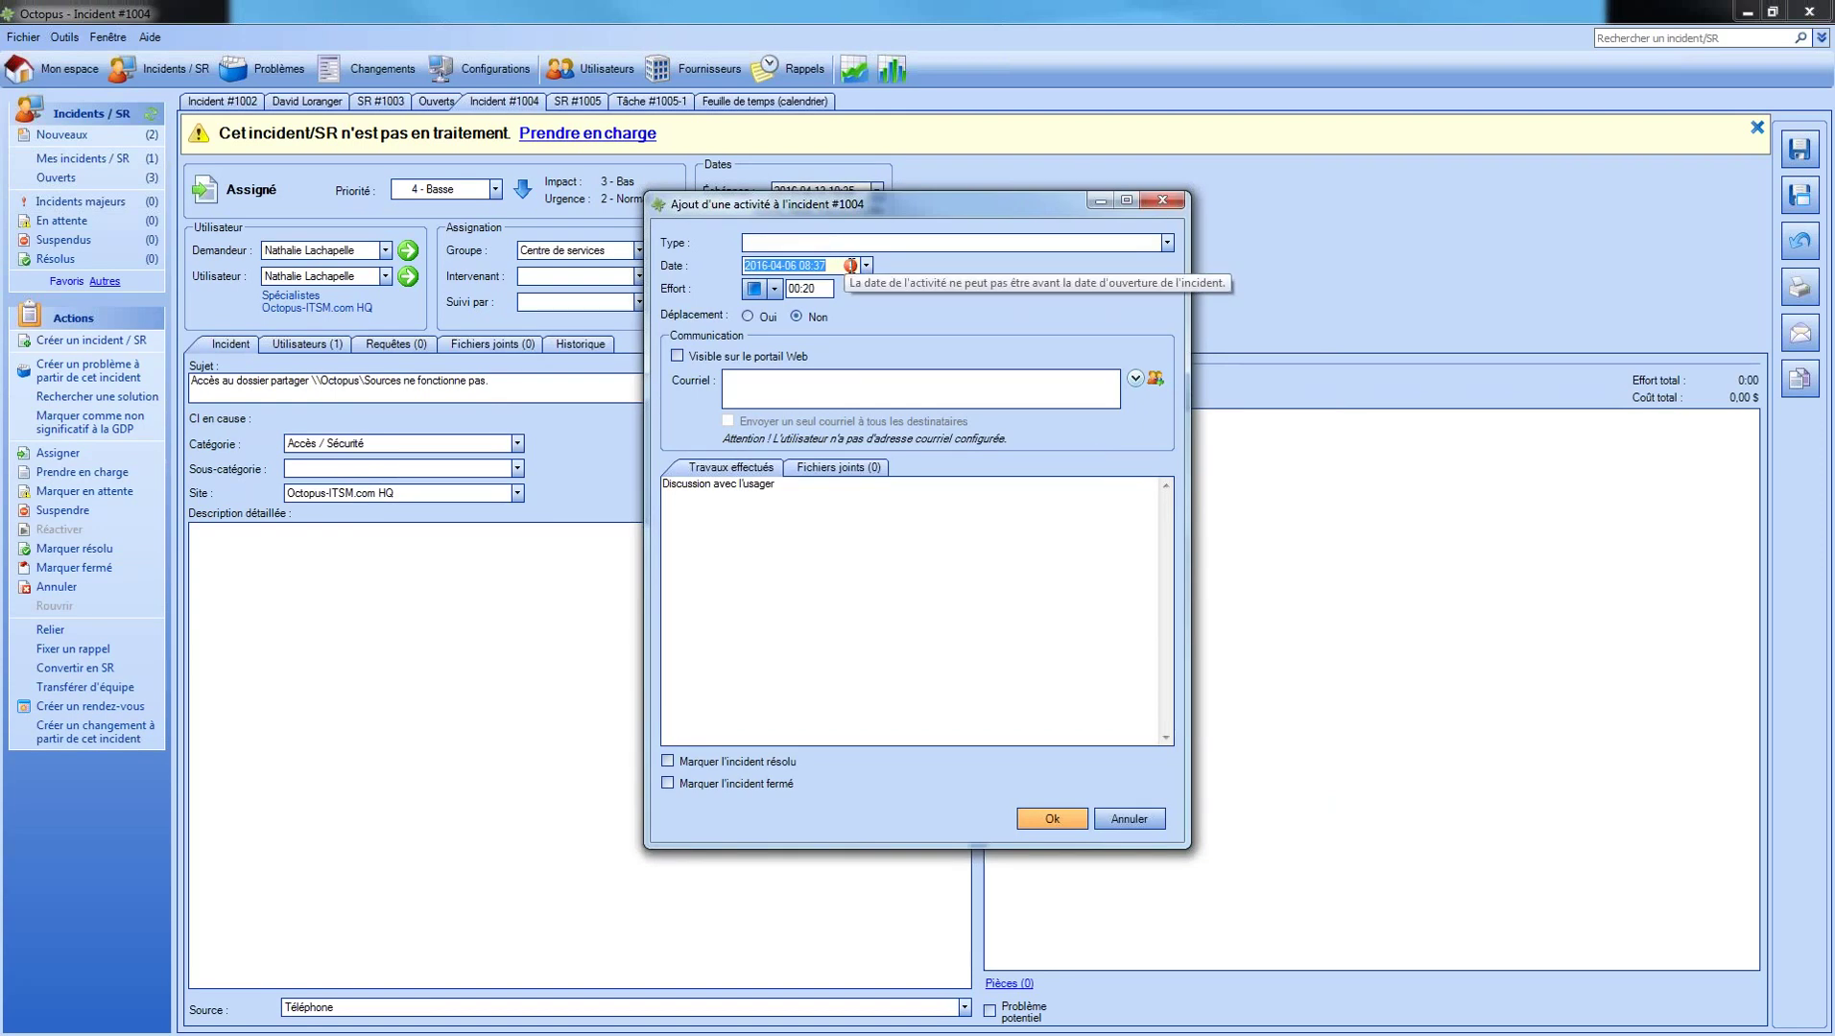
pyautogui.click(1128, 819)
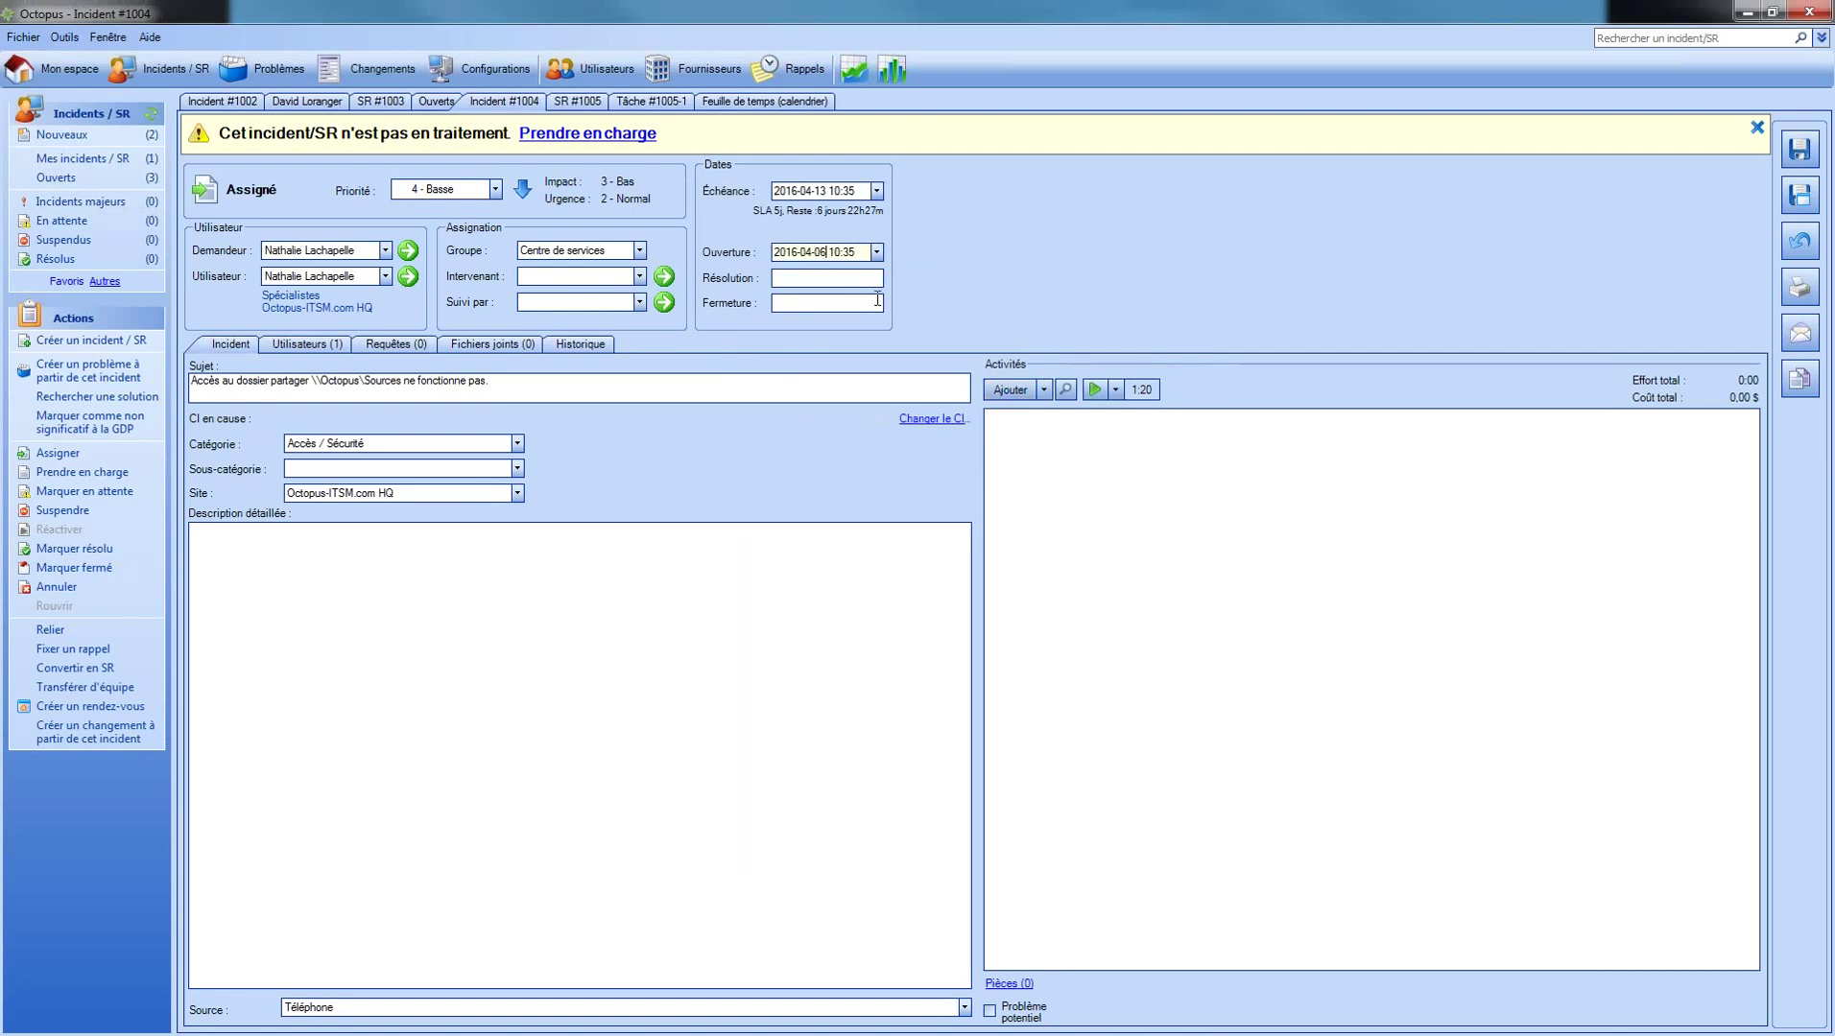
# Set incident #1004's opening date to 2016-04-04, save, and add an activity from only the "RSOP sur \\Octopus\Sources" effort.
pyautogui.write('4')
pyautogui.click(1799, 149)
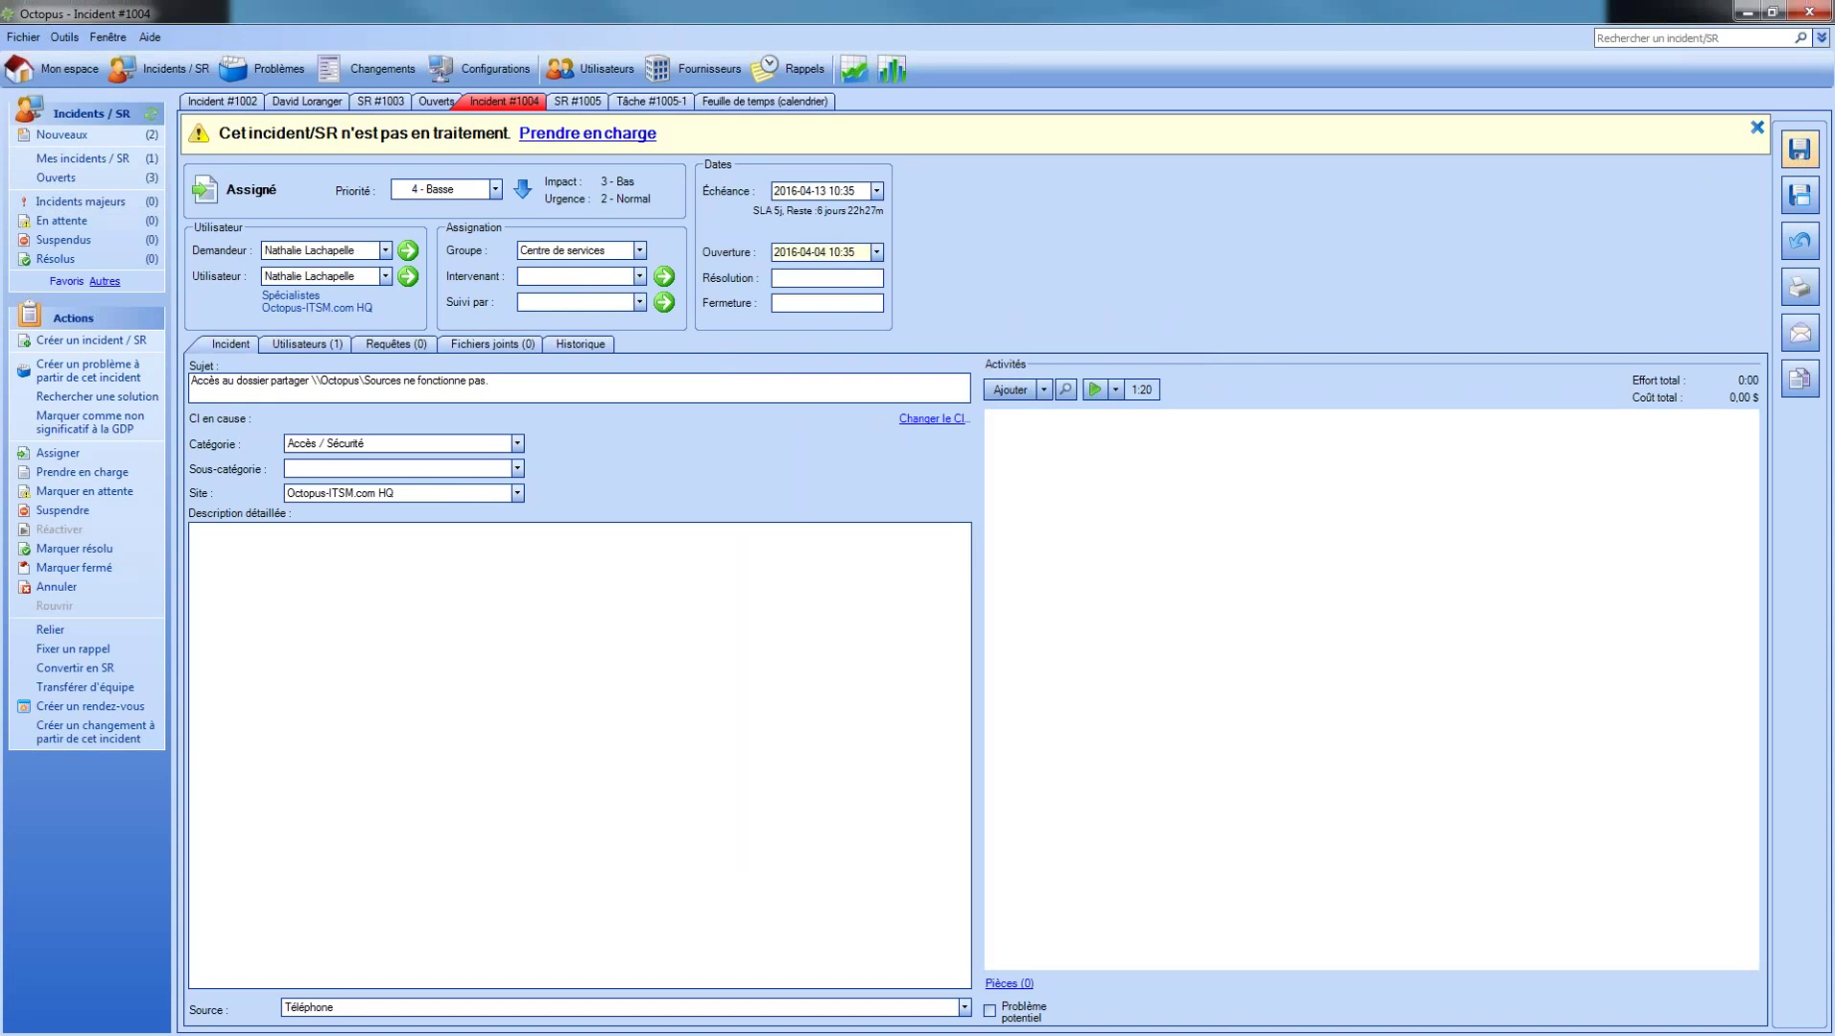
pyautogui.click(1017, 391)
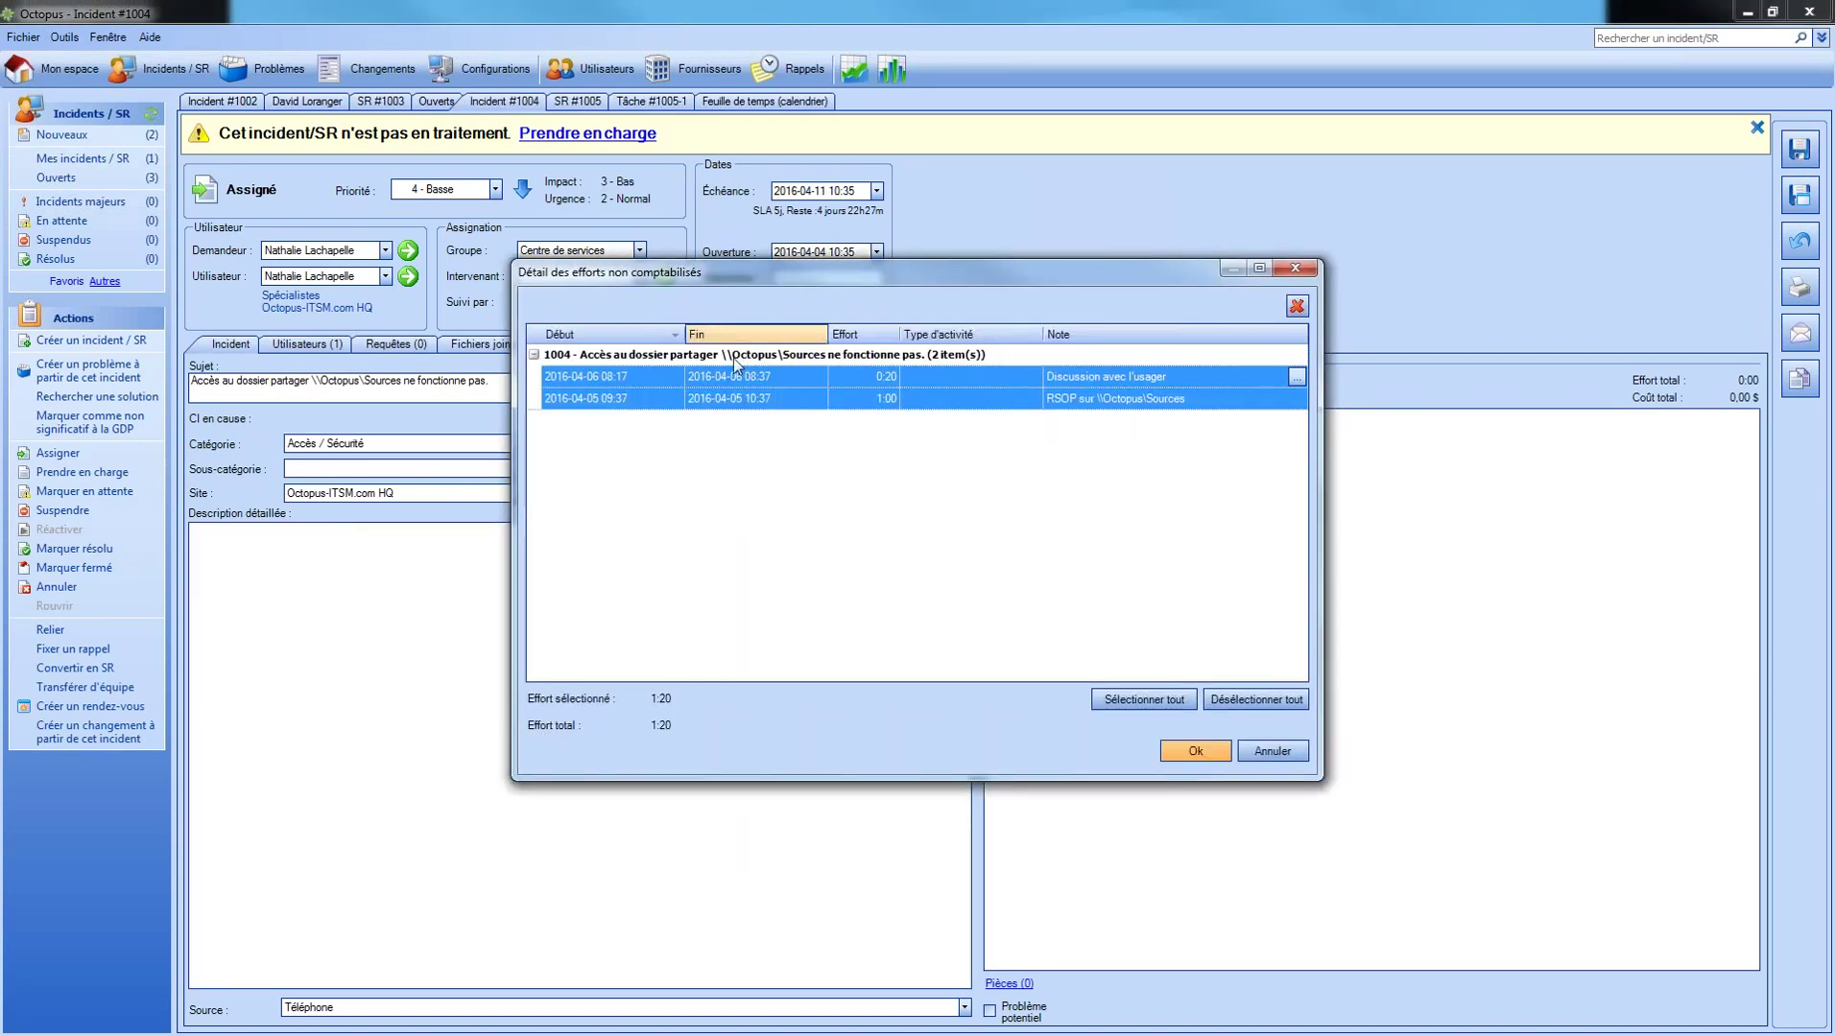
pyautogui.click(635, 397)
pyautogui.click(1178, 756)
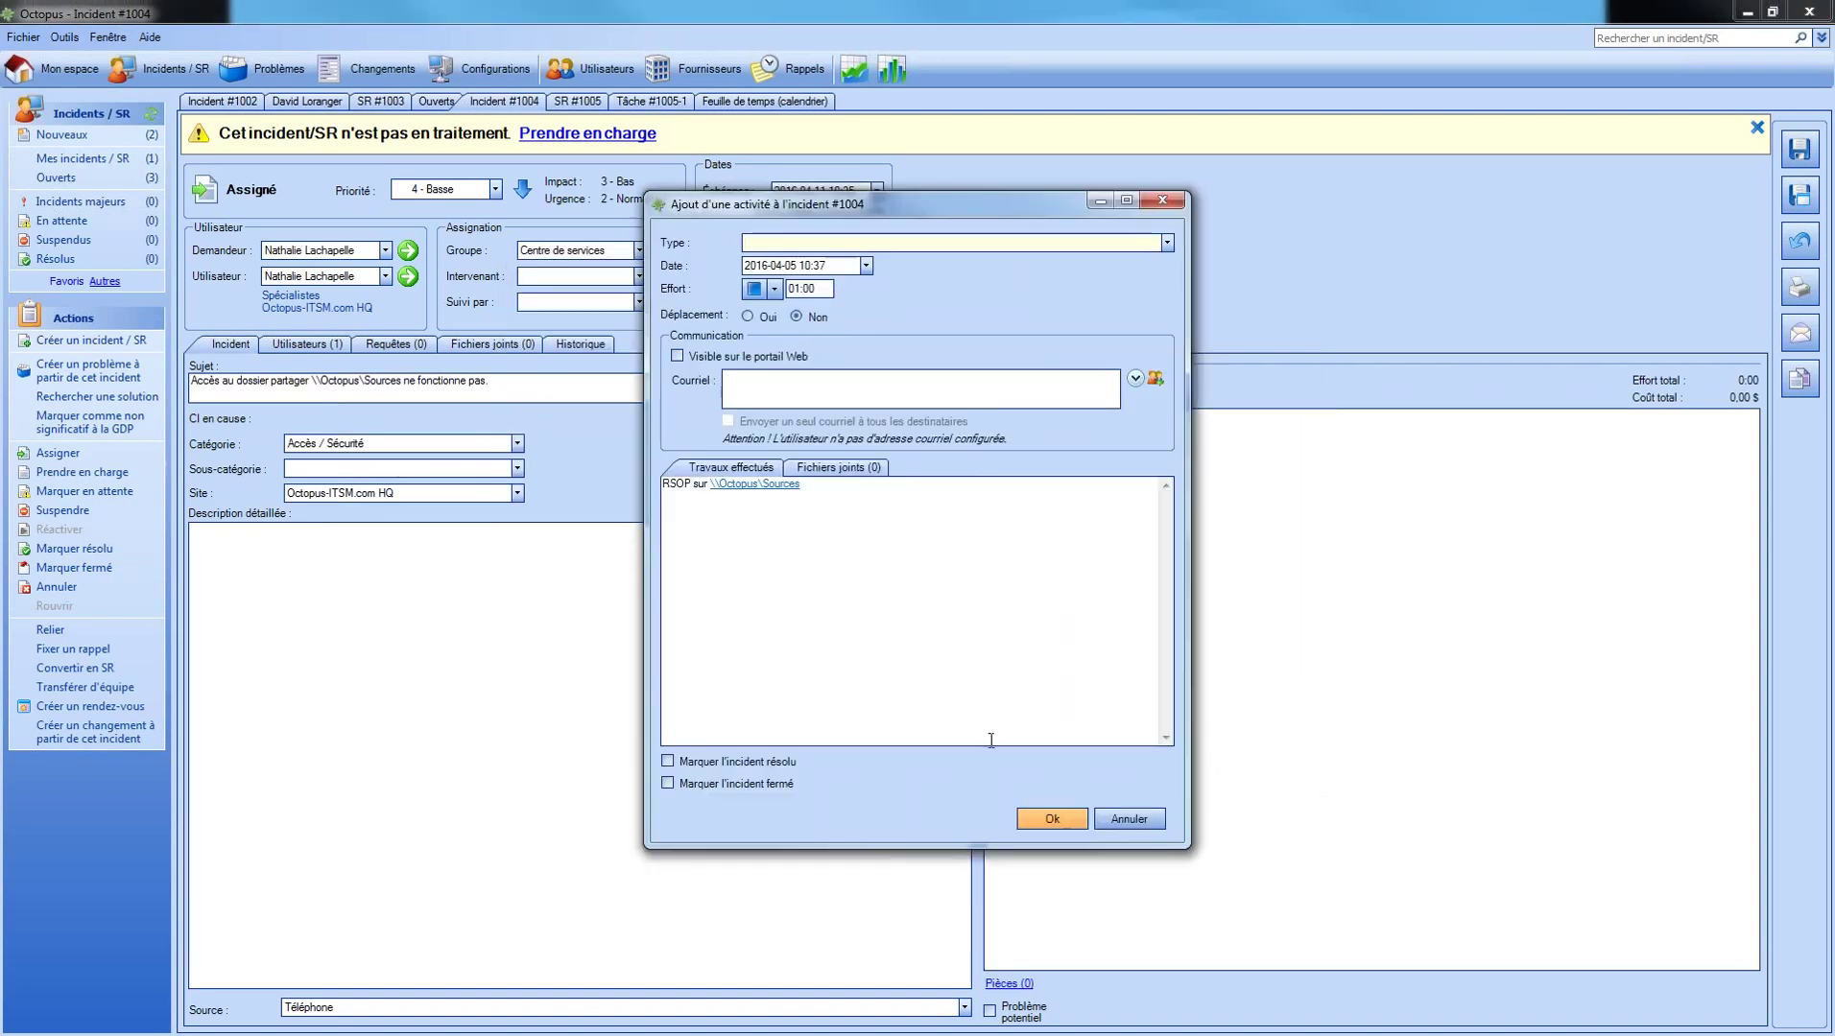
pyautogui.click(1052, 819)
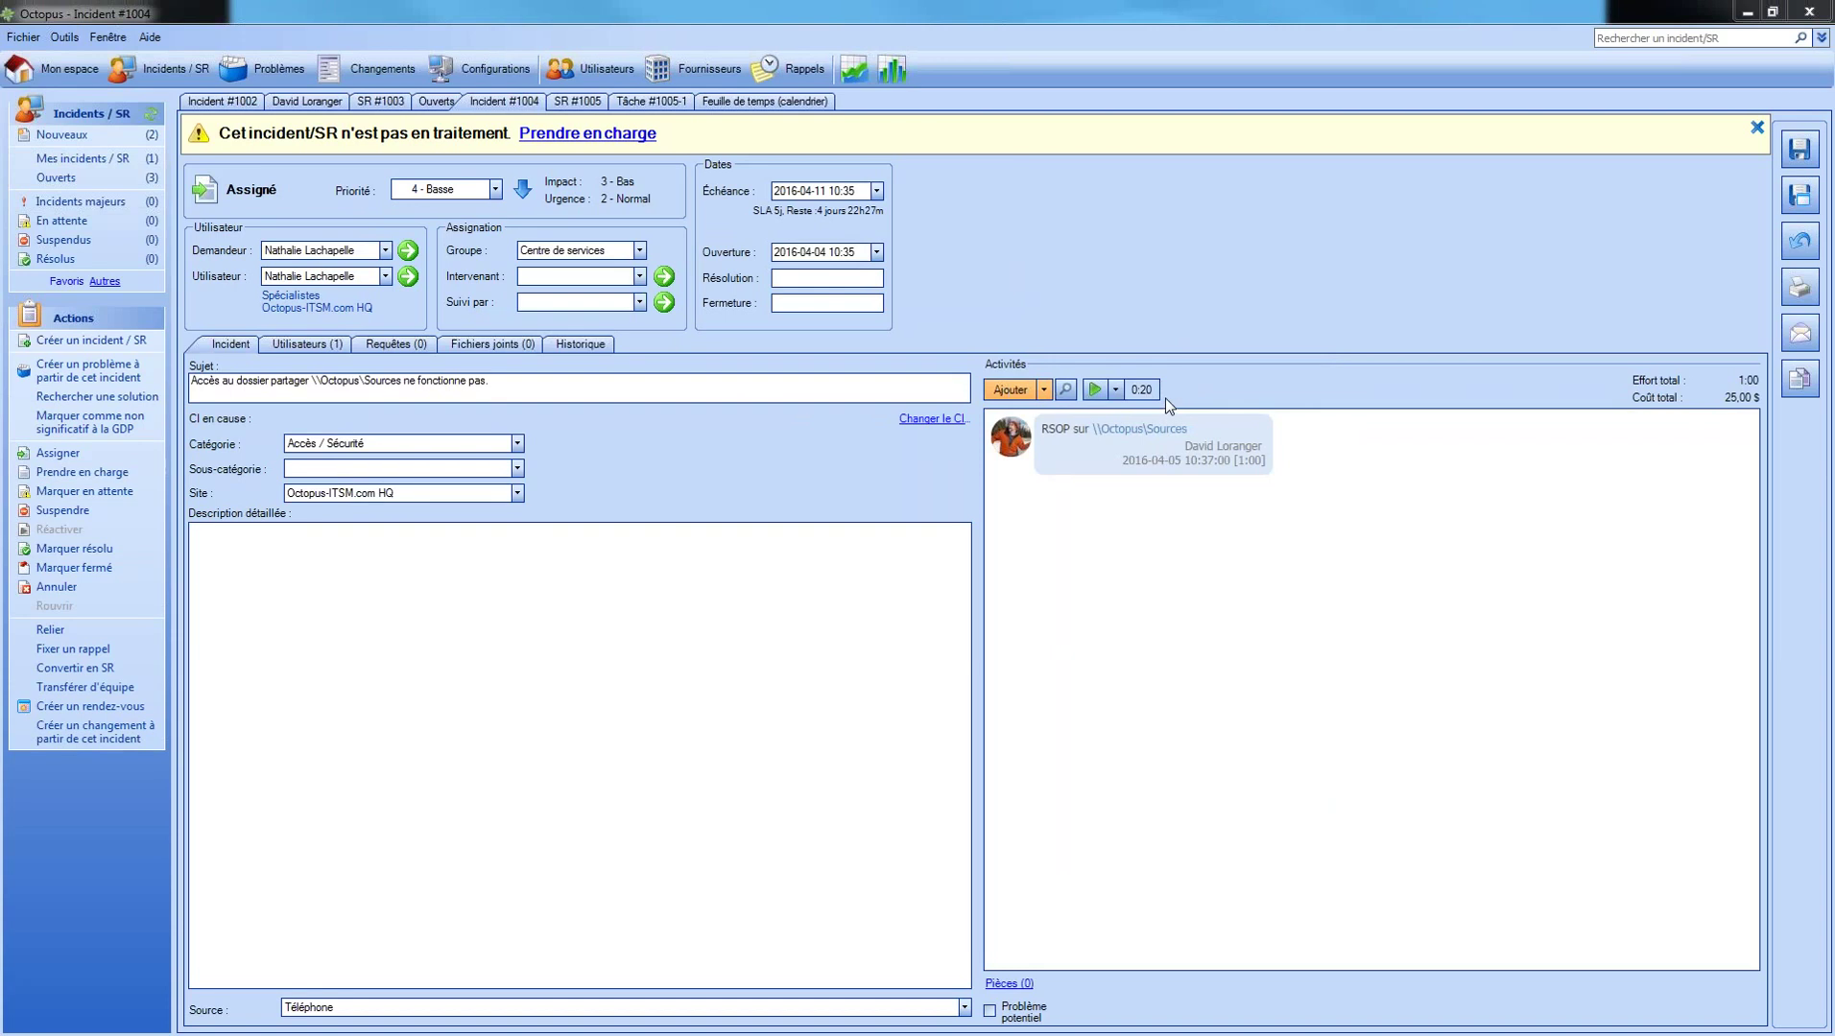
# Convert the remaining "Discussion avec l'usager" effort into an activity on incident #1004.
pyautogui.click(1142, 391)
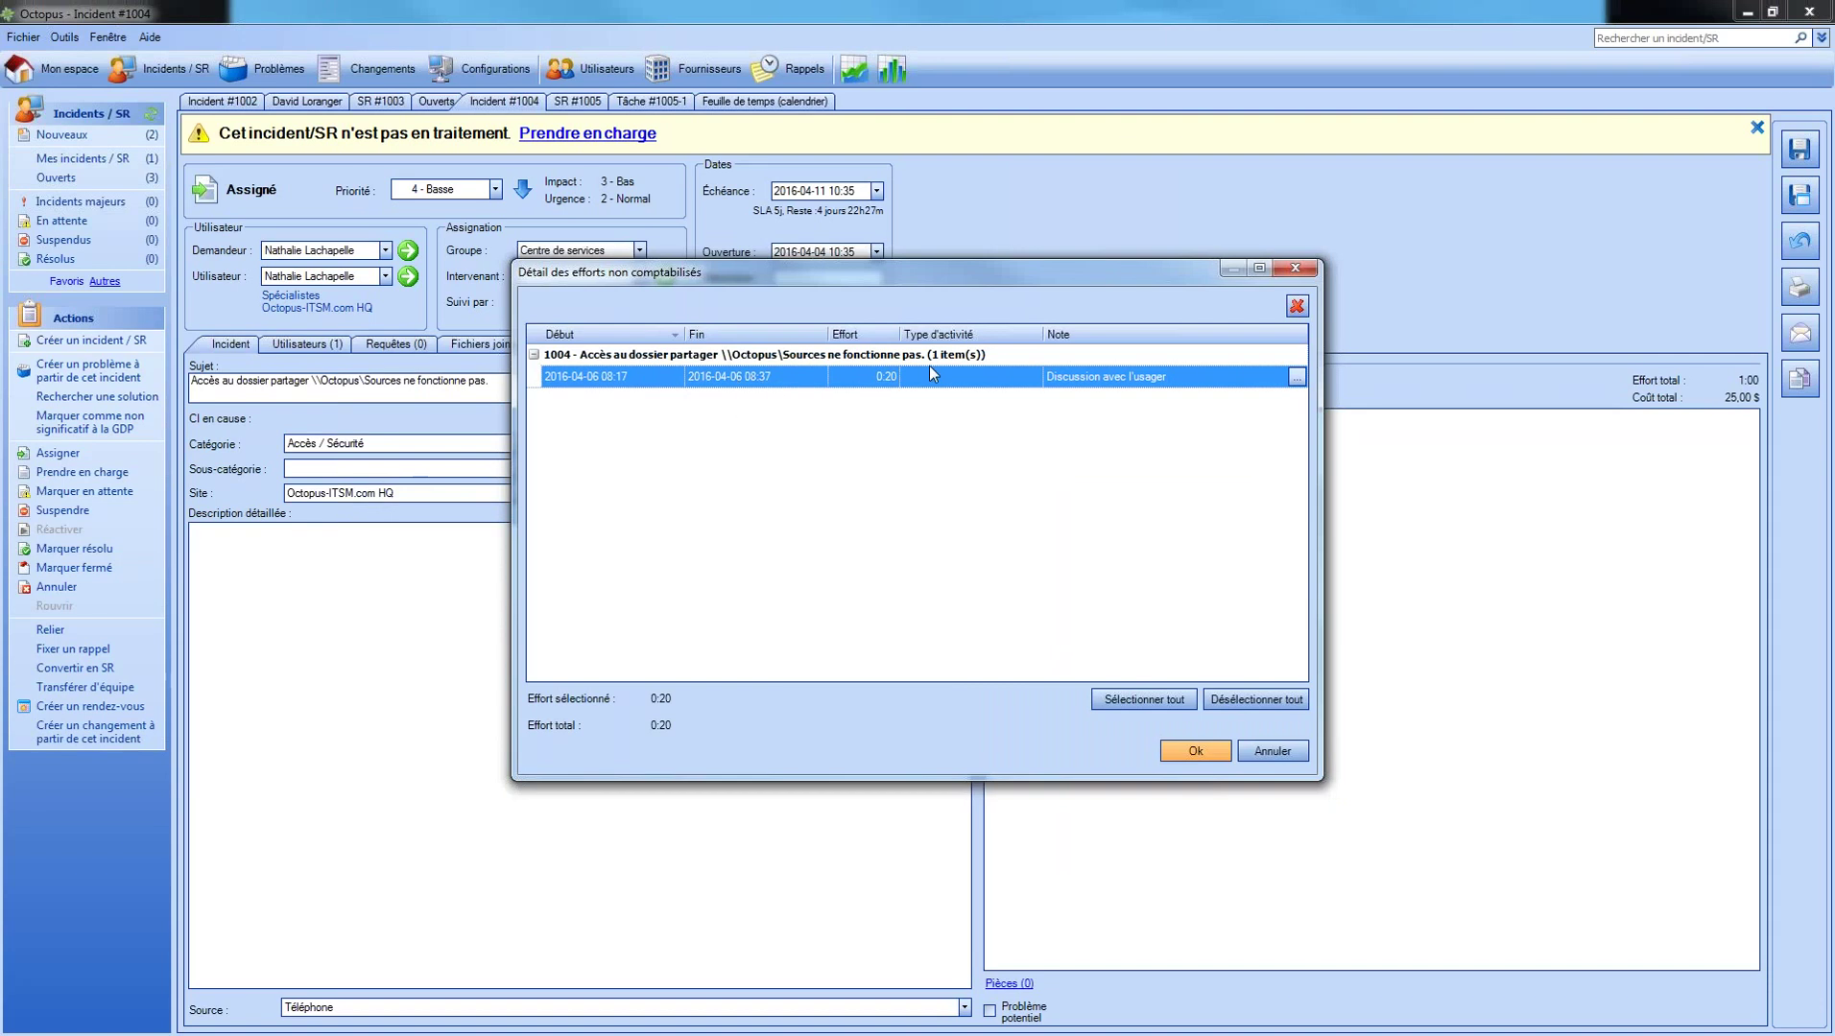
pyautogui.click(1187, 753)
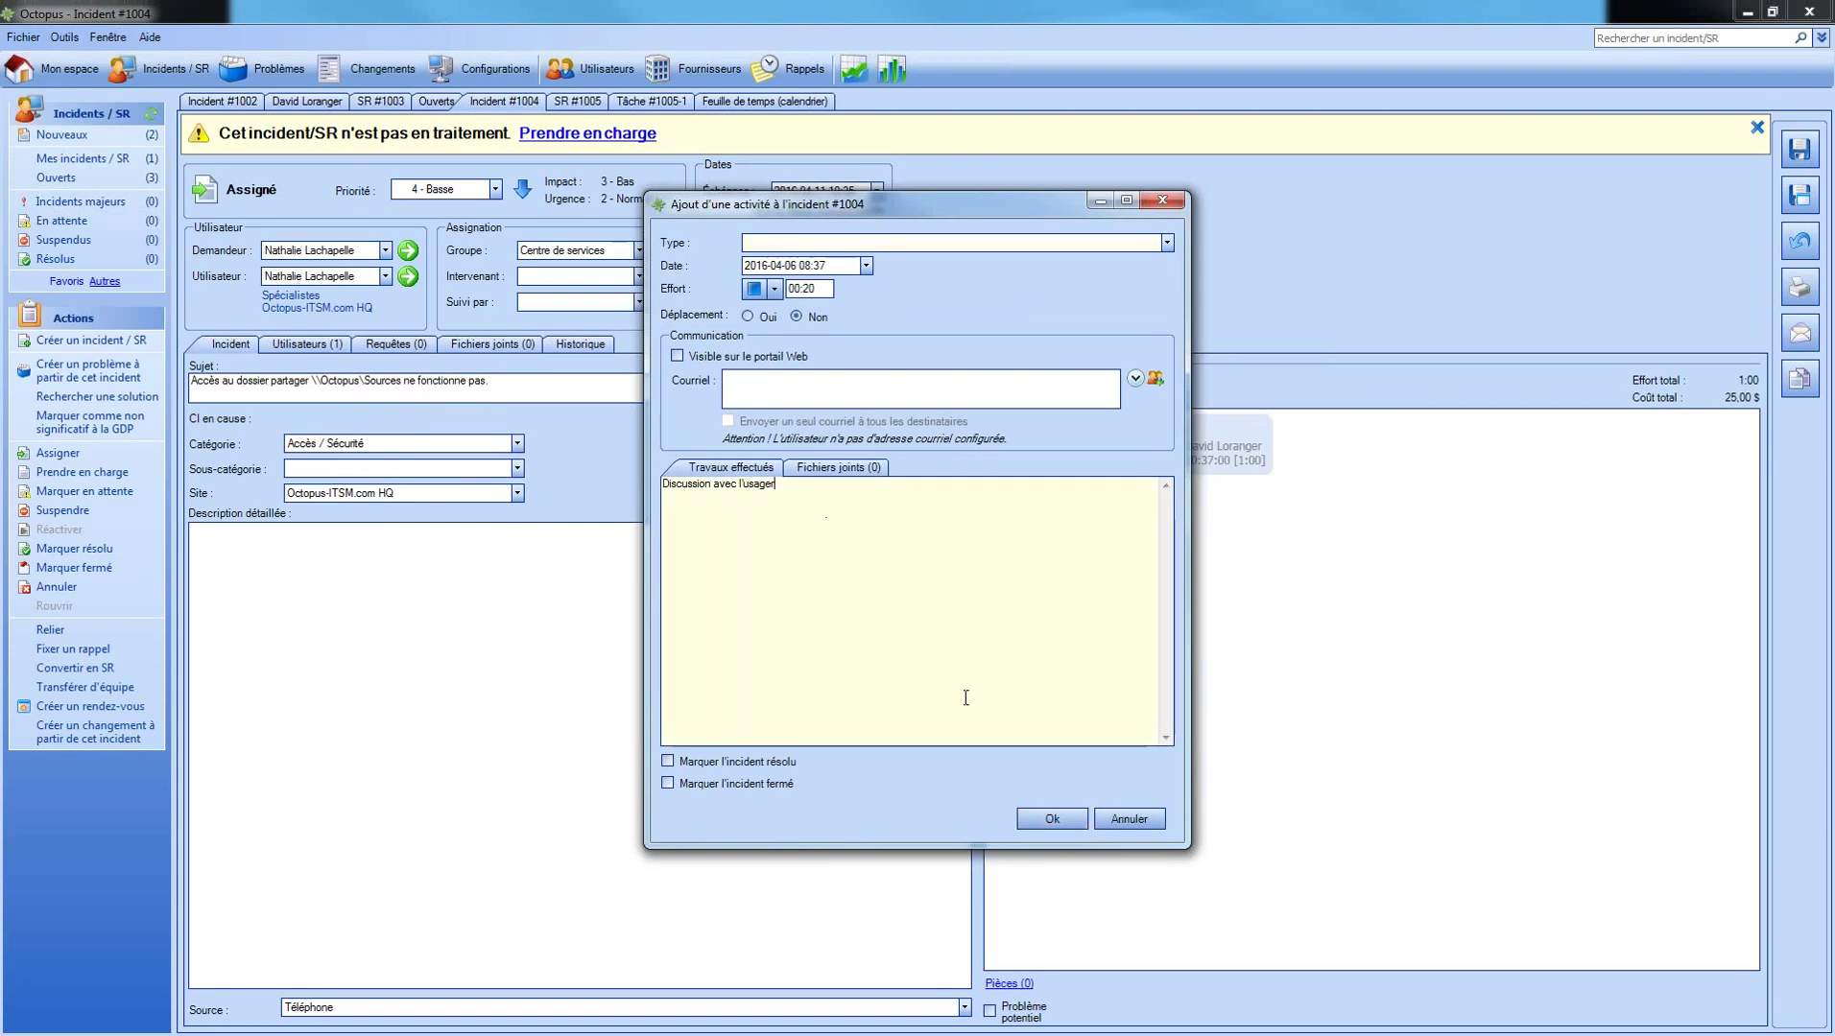
pyautogui.click(1051, 818)
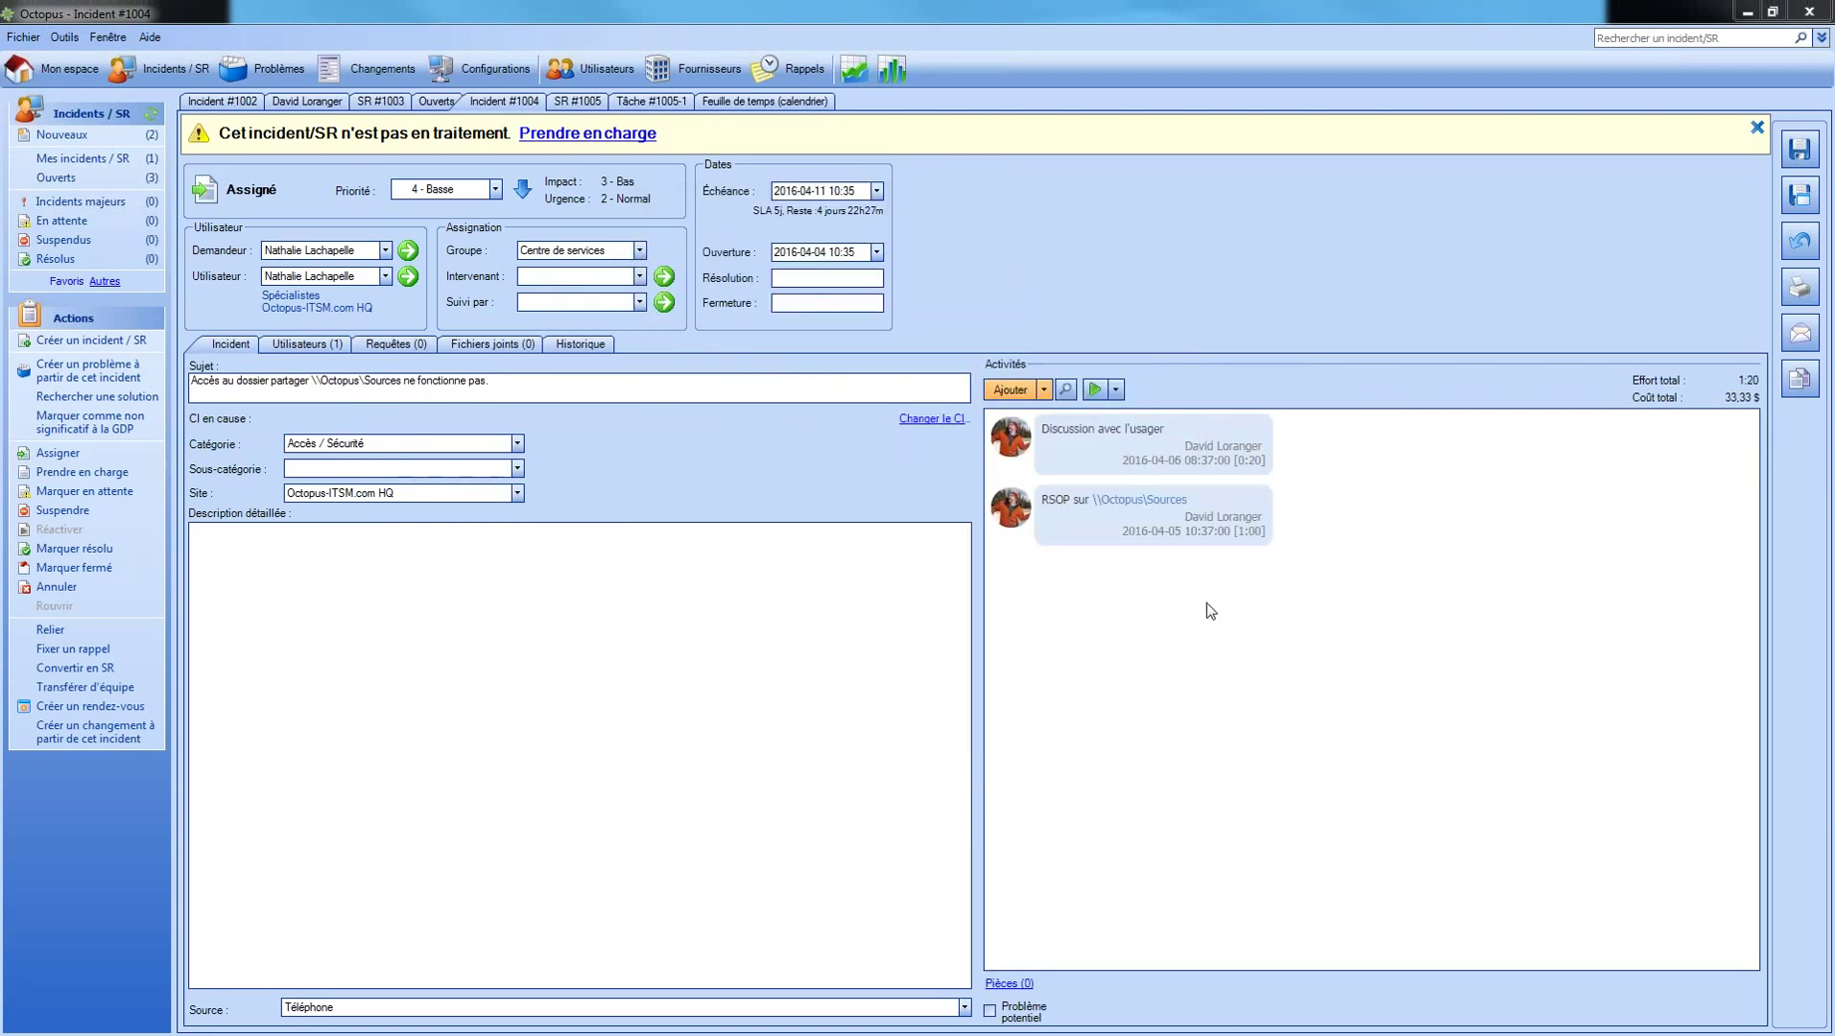
# Check the converted #1004 activities on 4/05 and 4/06 in the timesheet calendar.
pyautogui.click(758, 104)
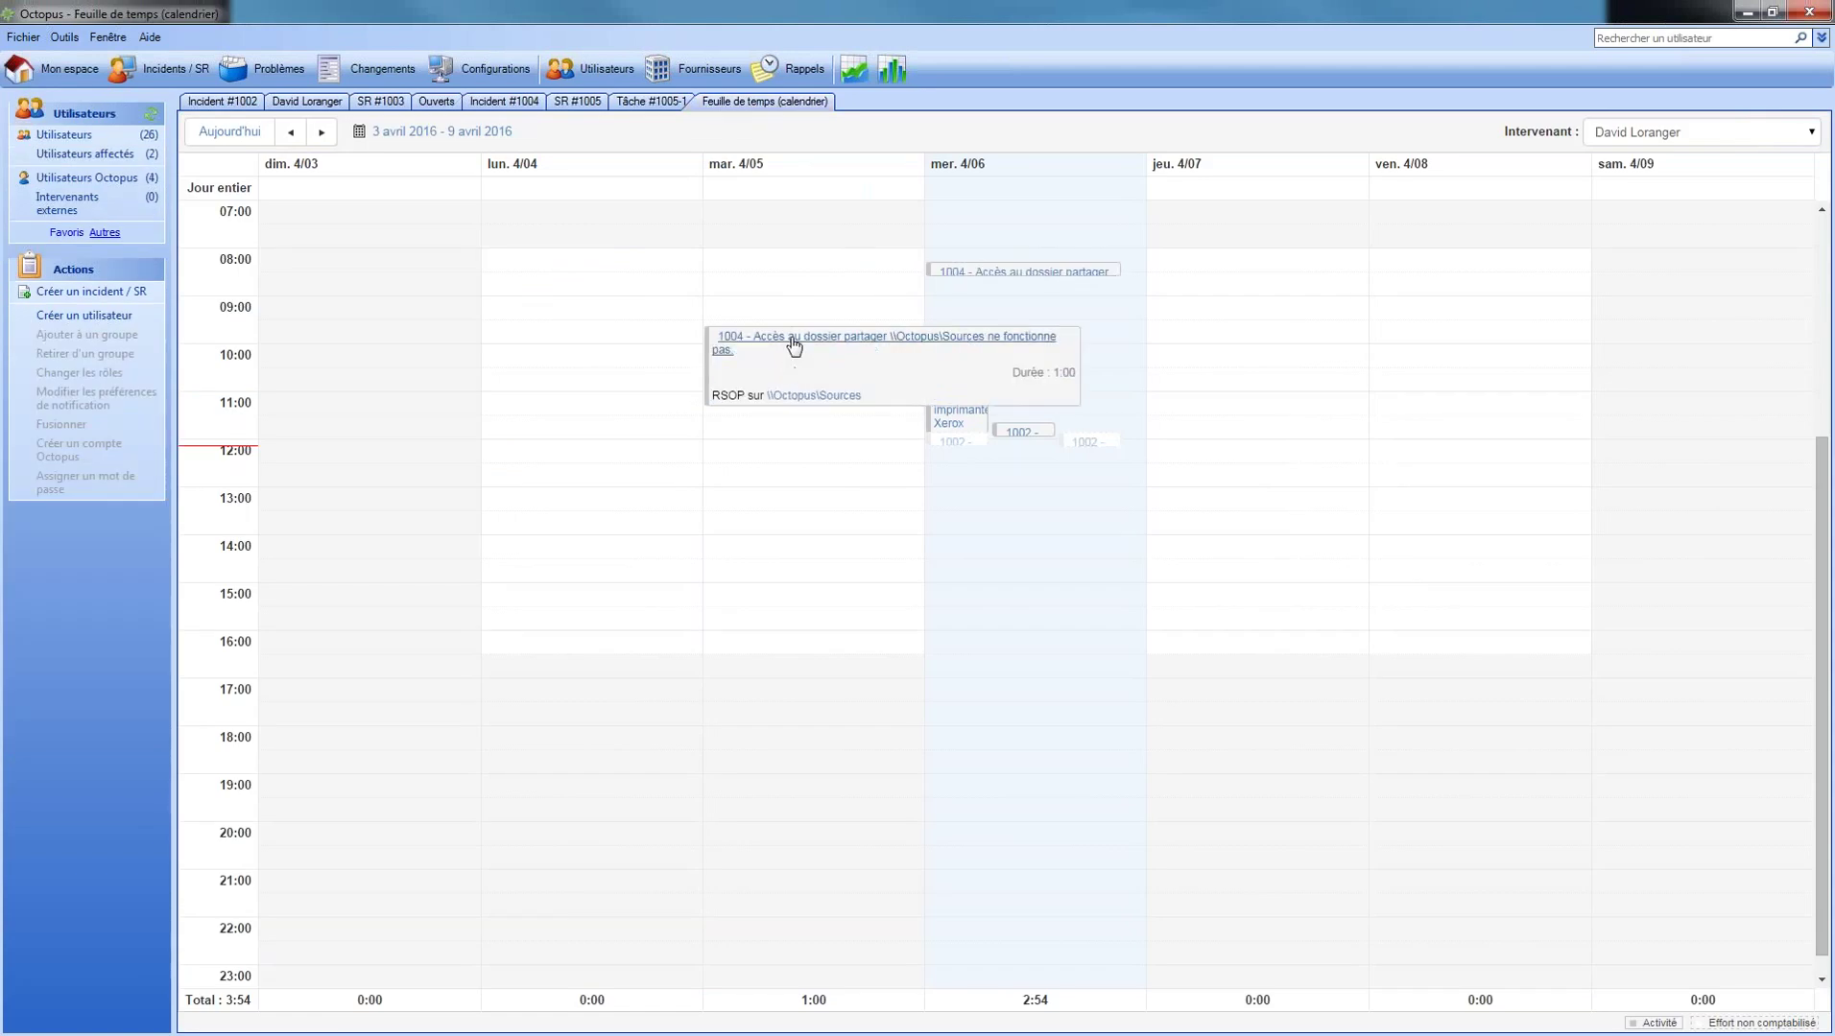
pyautogui.moveTo(1082, 271)
pyautogui.moveTo(859, 344)
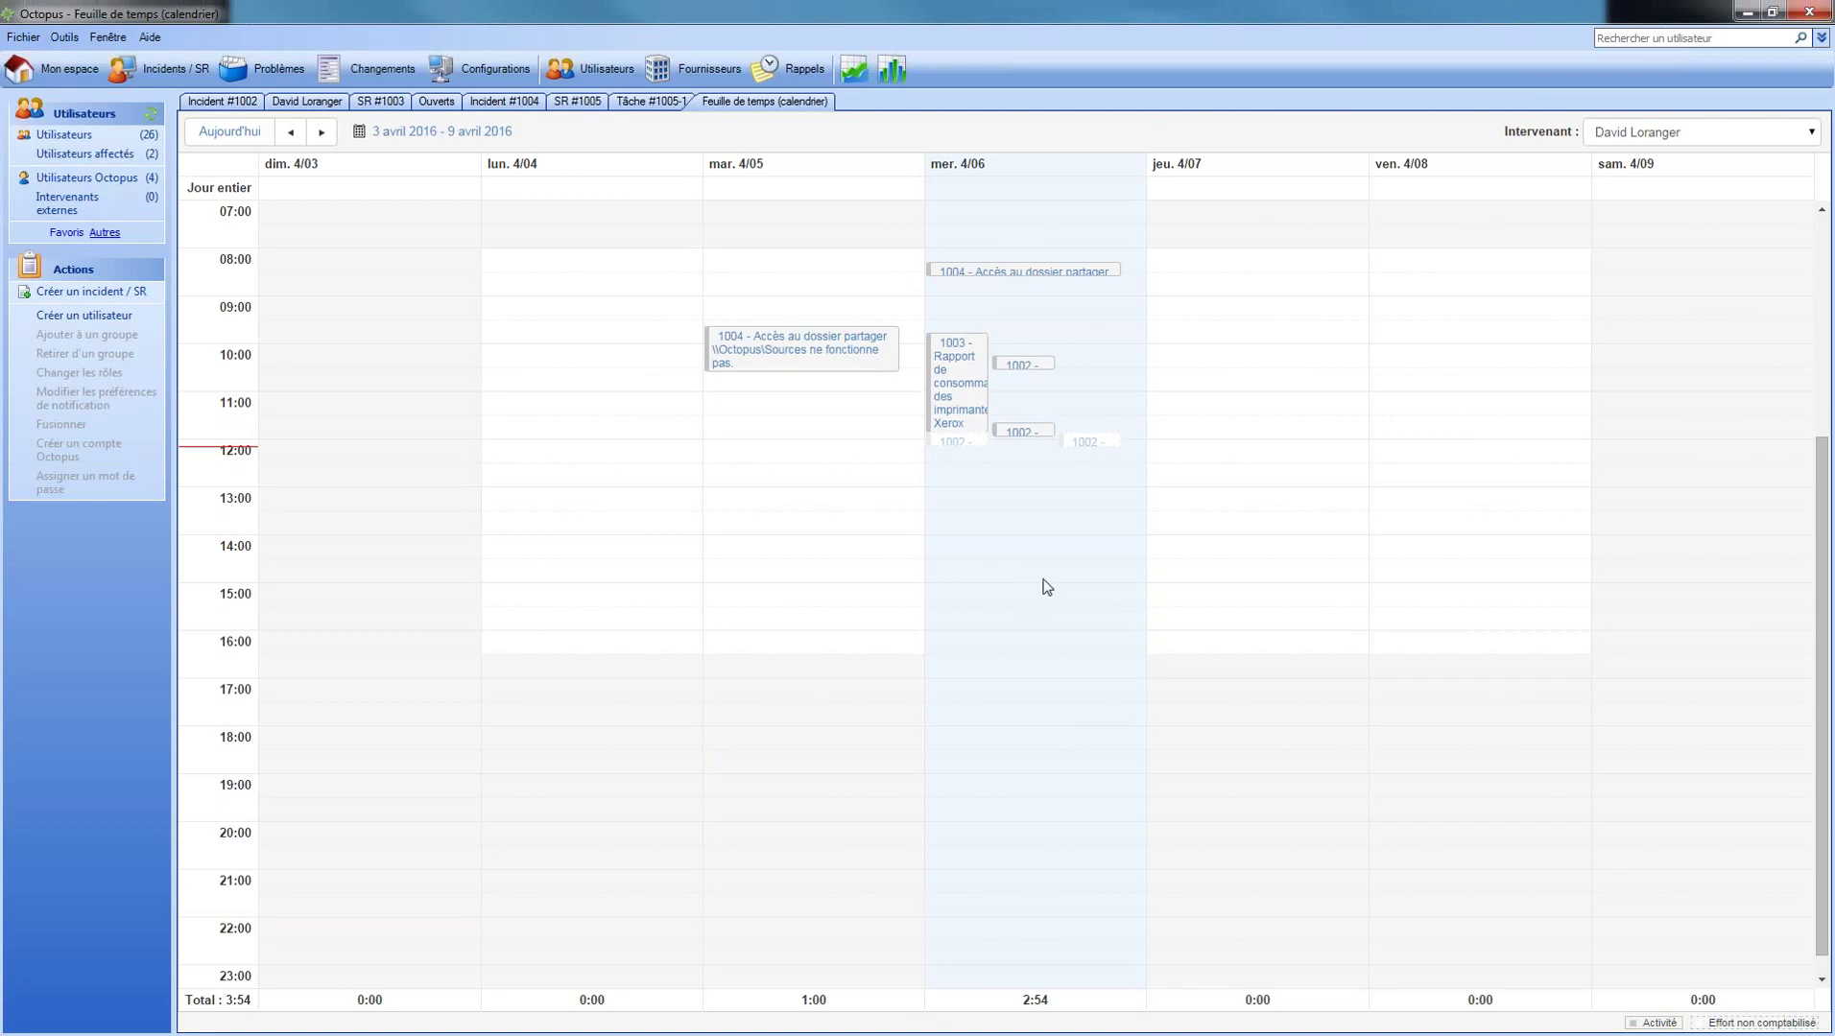
# Display the second listed technician's timesheet and examine the task 1005-1 activities on 4/05 and 4/06.
pyautogui.click(1817, 132)
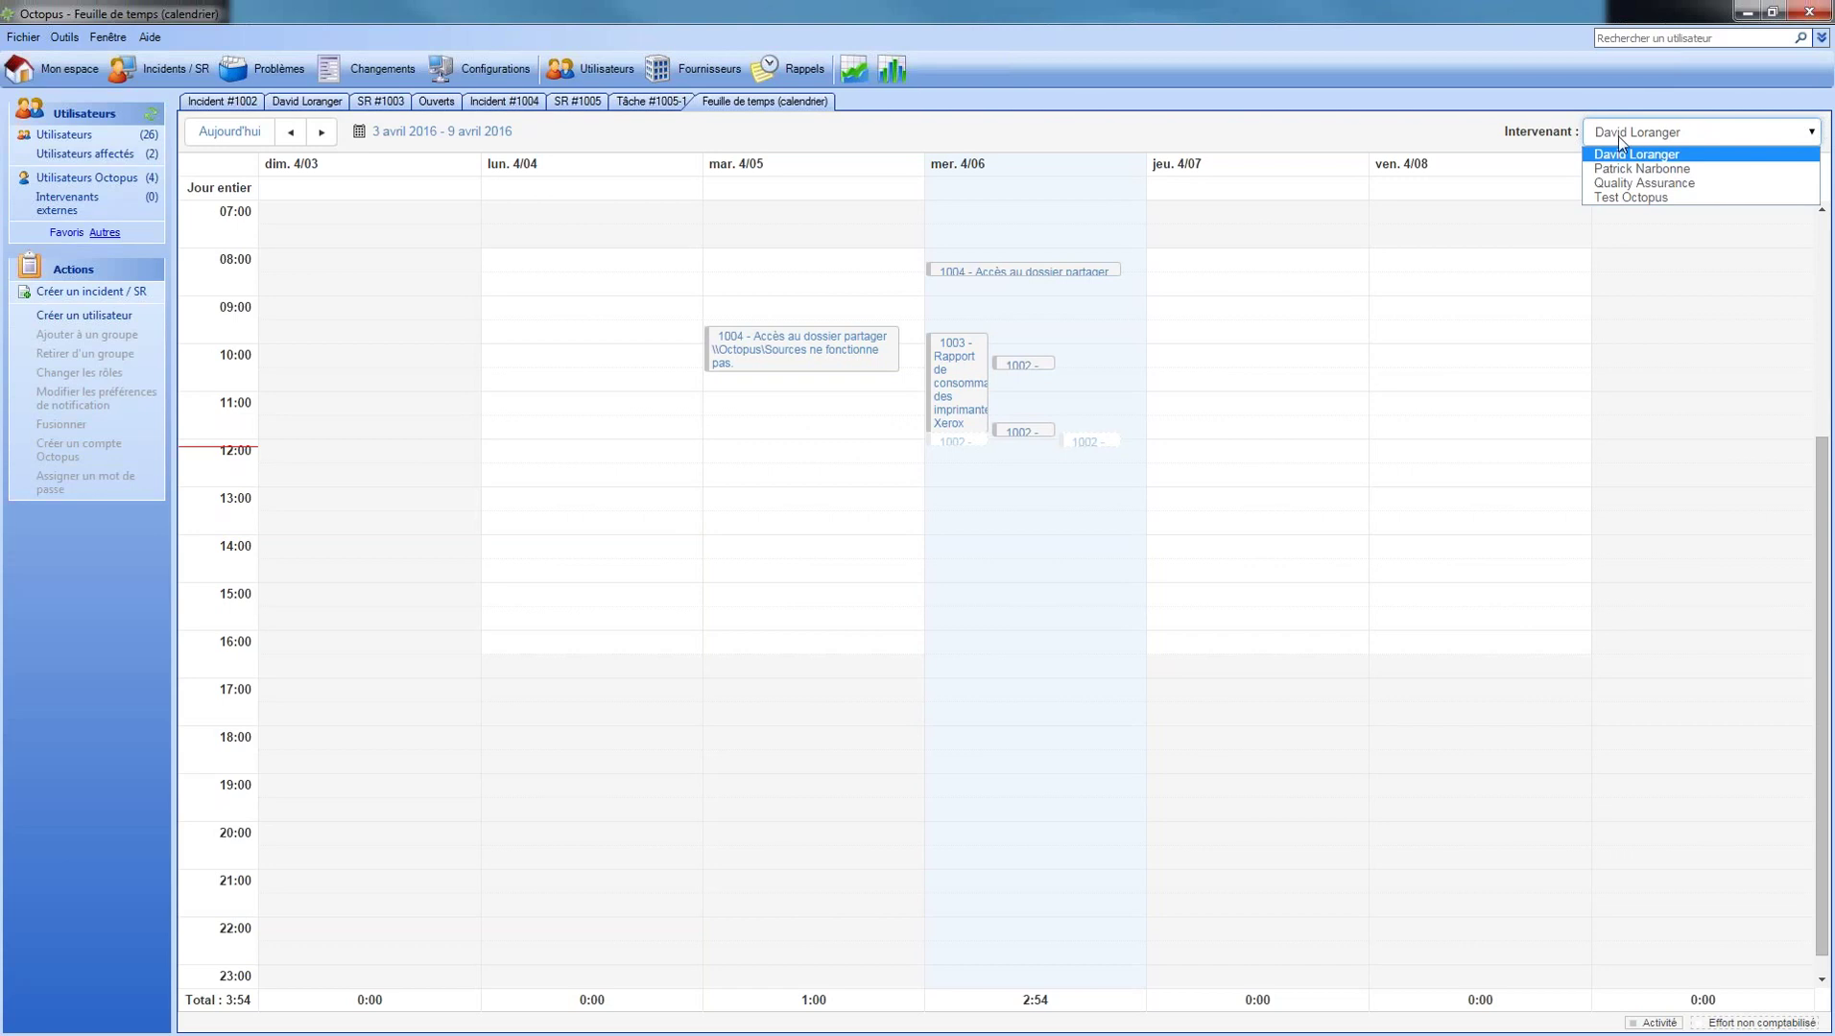
pyautogui.click(1657, 171)
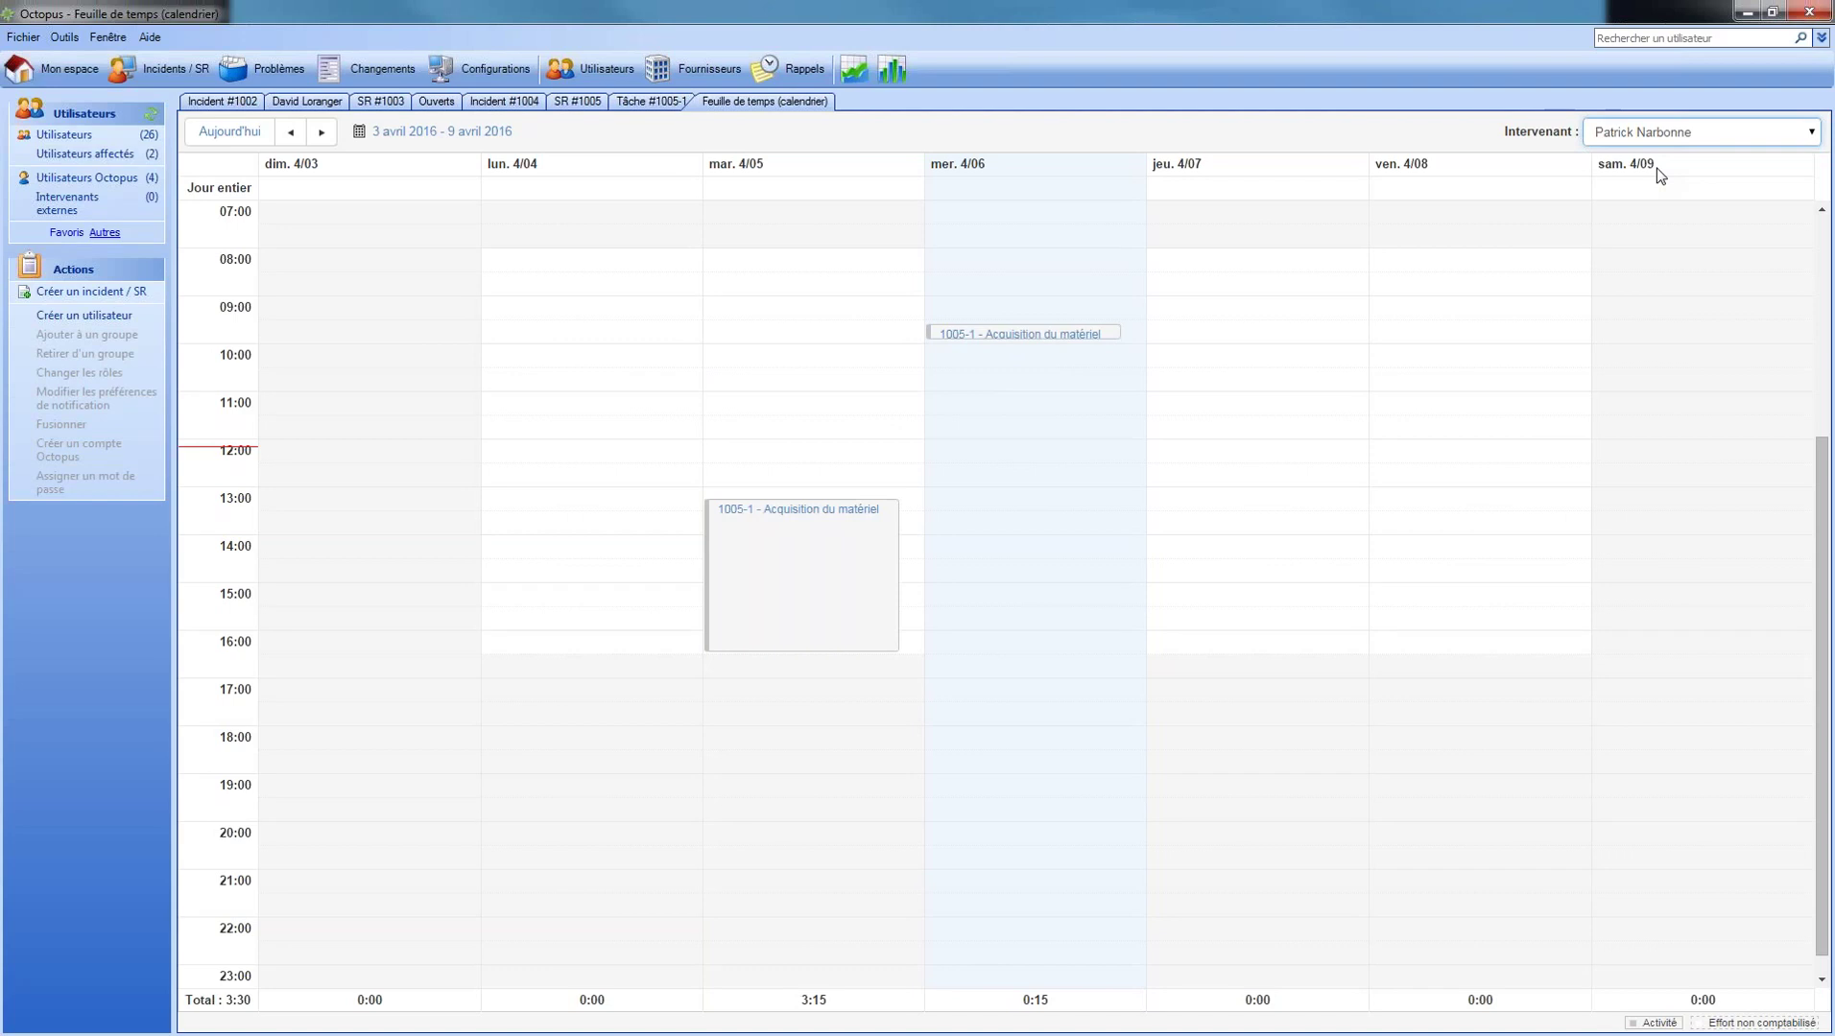
pyautogui.moveTo(791, 523)
pyautogui.moveTo(988, 341)
# View the incident/SR creation form, cancel it, and switch the timesheet back to the first listed technician.
pyautogui.click(115, 294)
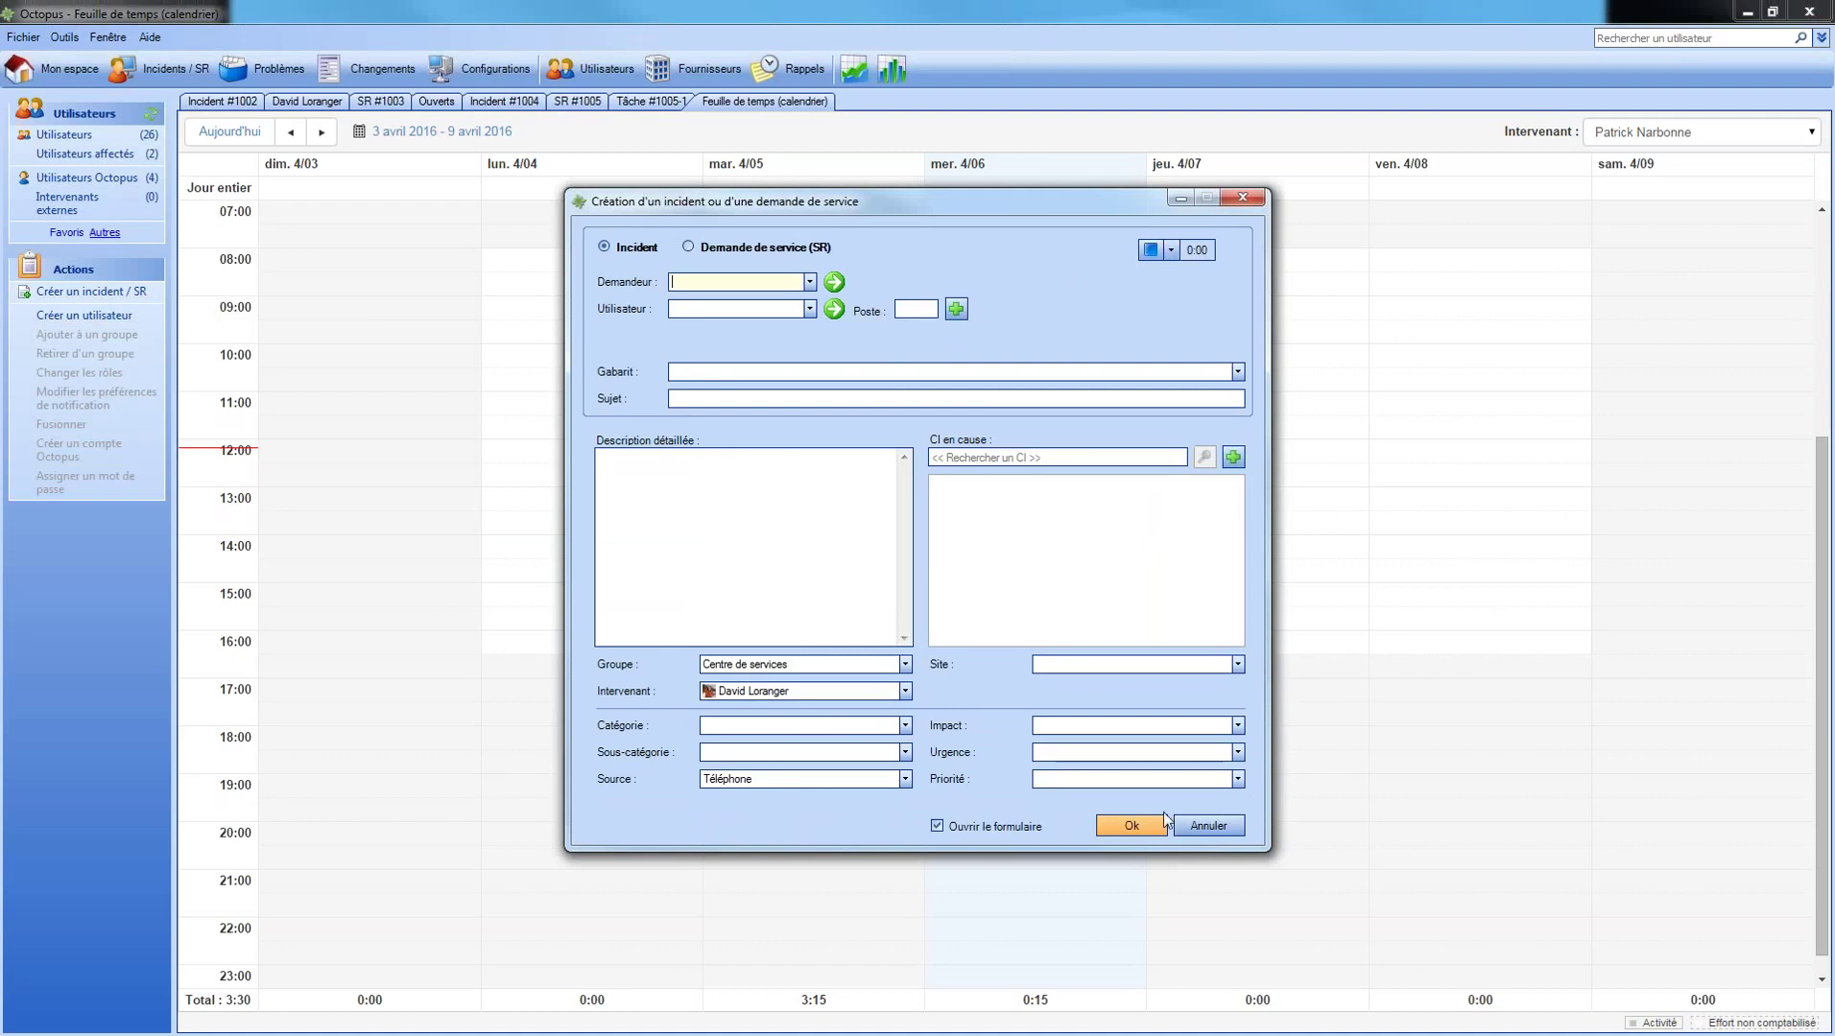
pyautogui.click(1219, 828)
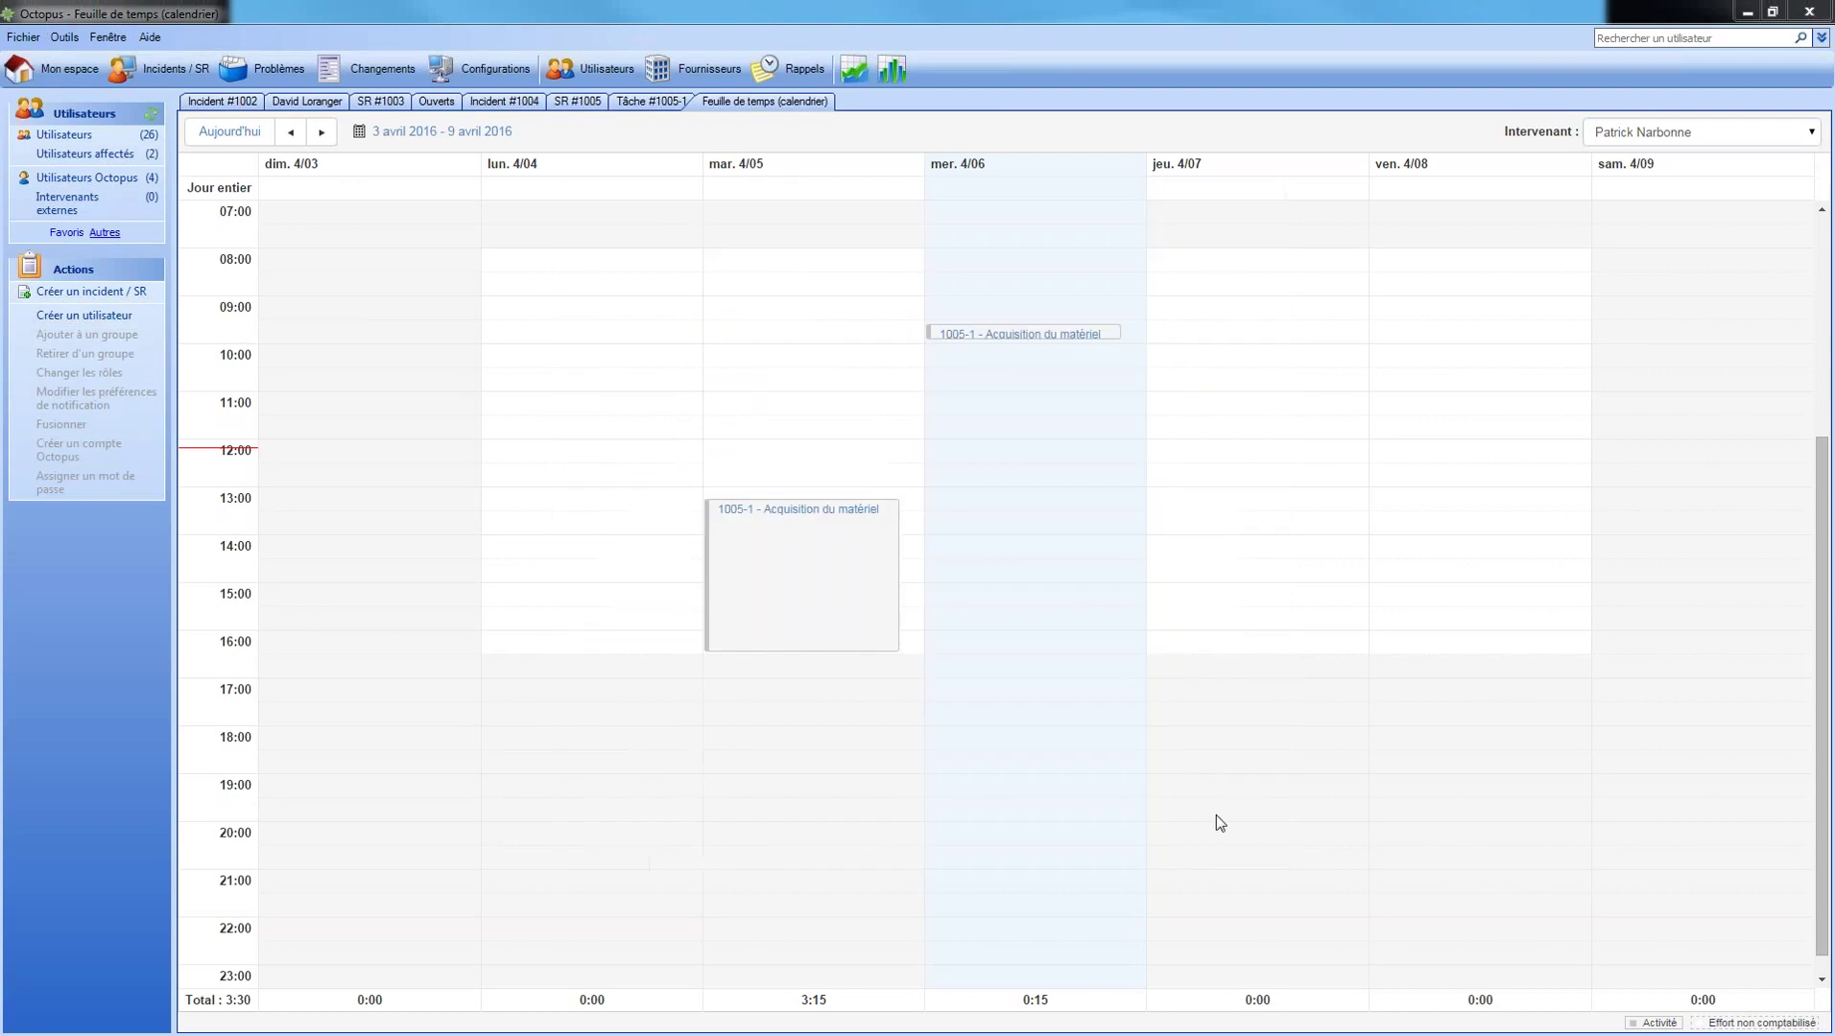
pyautogui.click(1807, 132)
pyautogui.click(1691, 158)
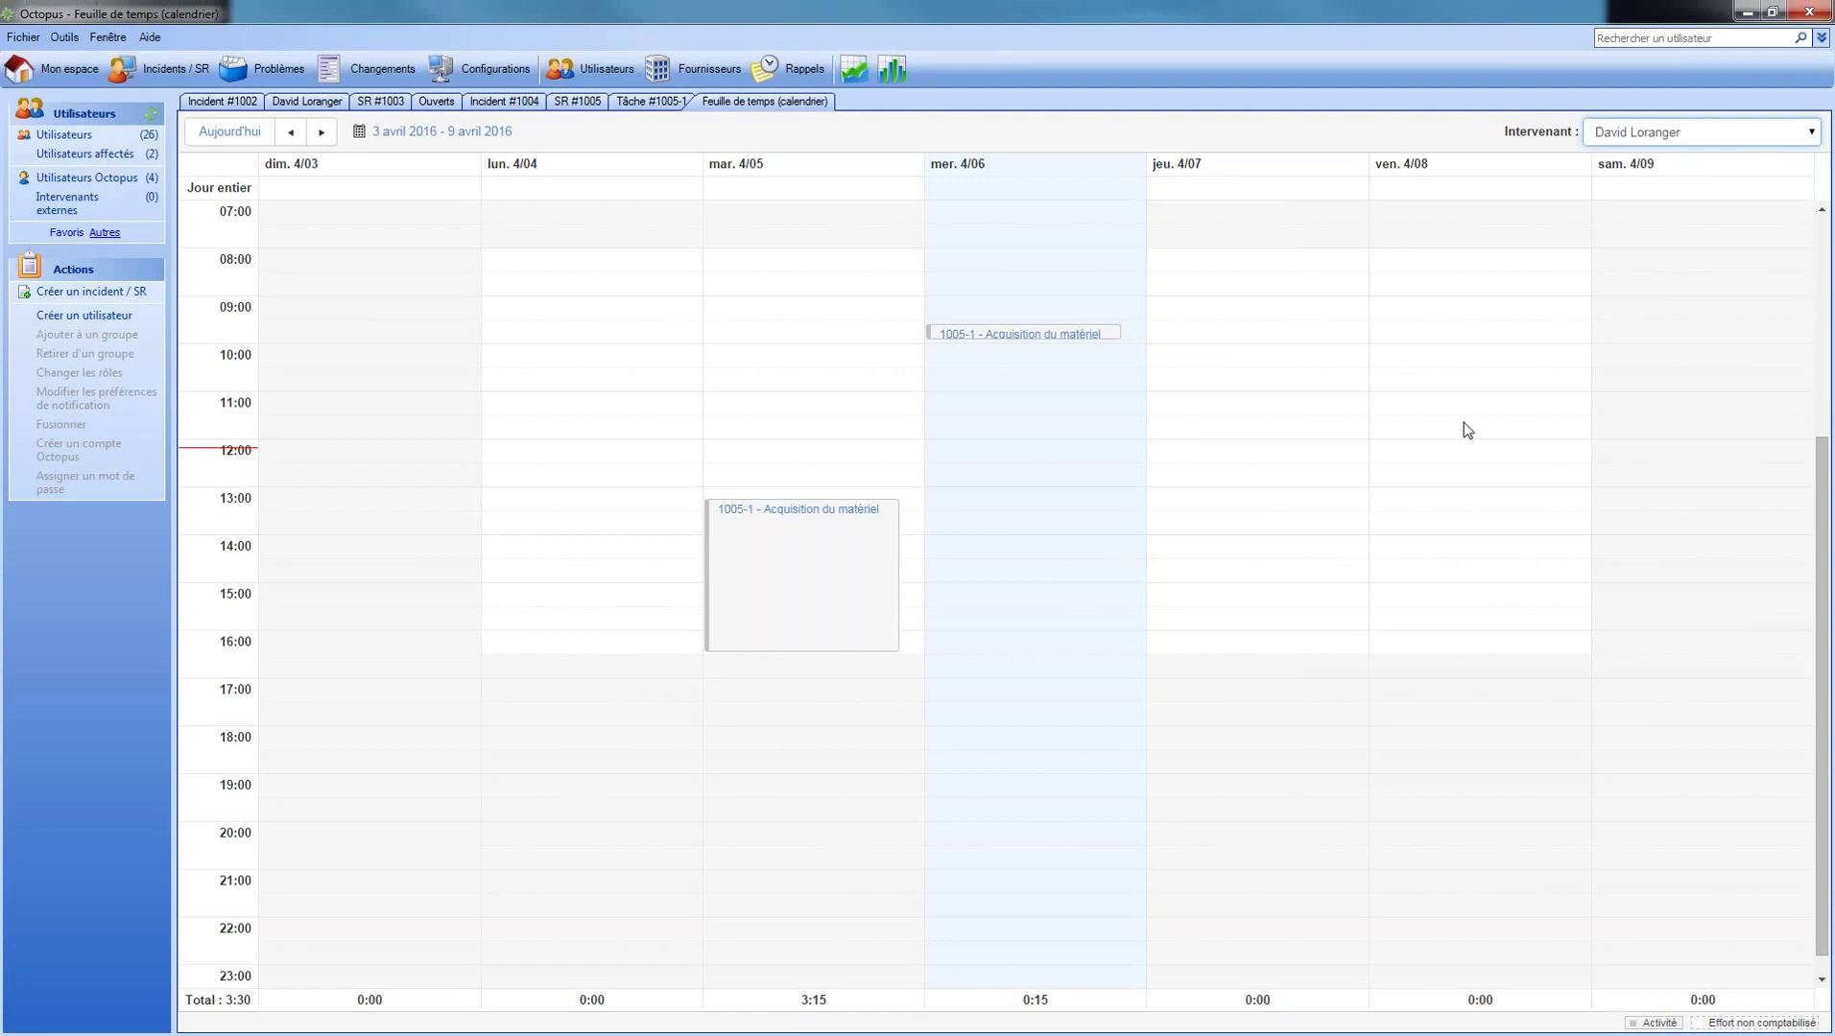